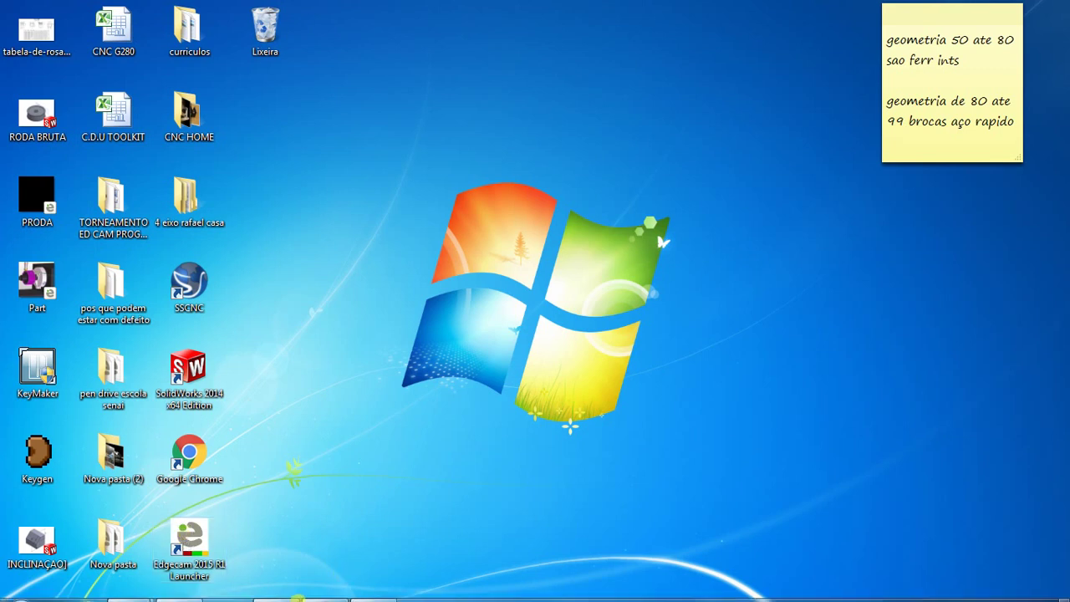
Step: Switch to Edgecam and examine the workpiece held between the chuck and tailstock on the fourth-axis fixture
{"action": "left_click", "coordinate": [361, 589]}
{"action": "middle_click_drag", "start_coordinate": [950, 424], "coordinate": [733, 370]}
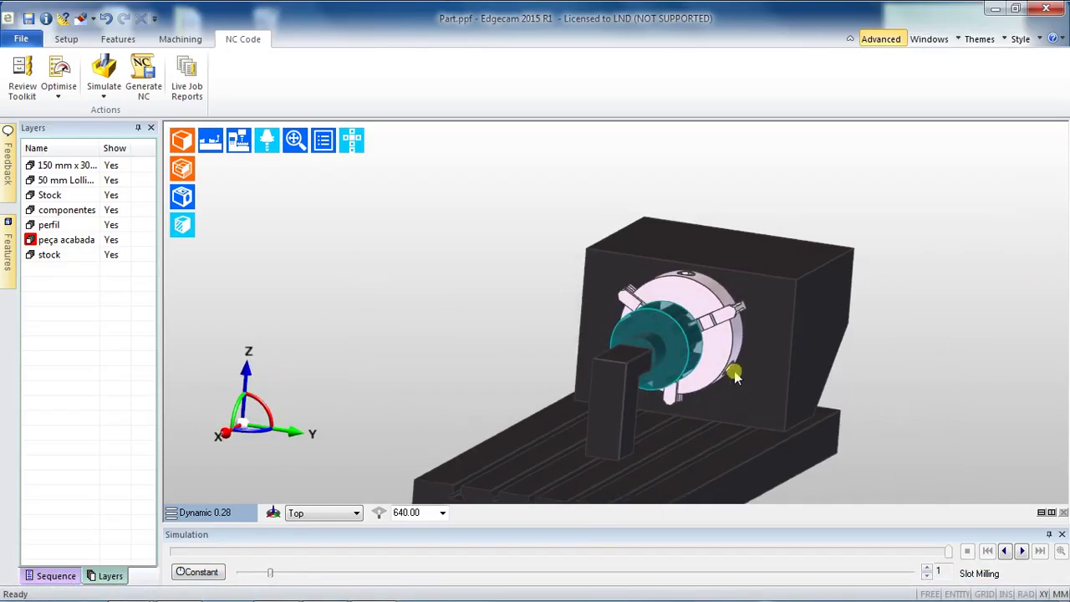
{"action": "scroll", "coordinate": [671, 331], "scroll_direction": "up", "scroll_amount": 3}
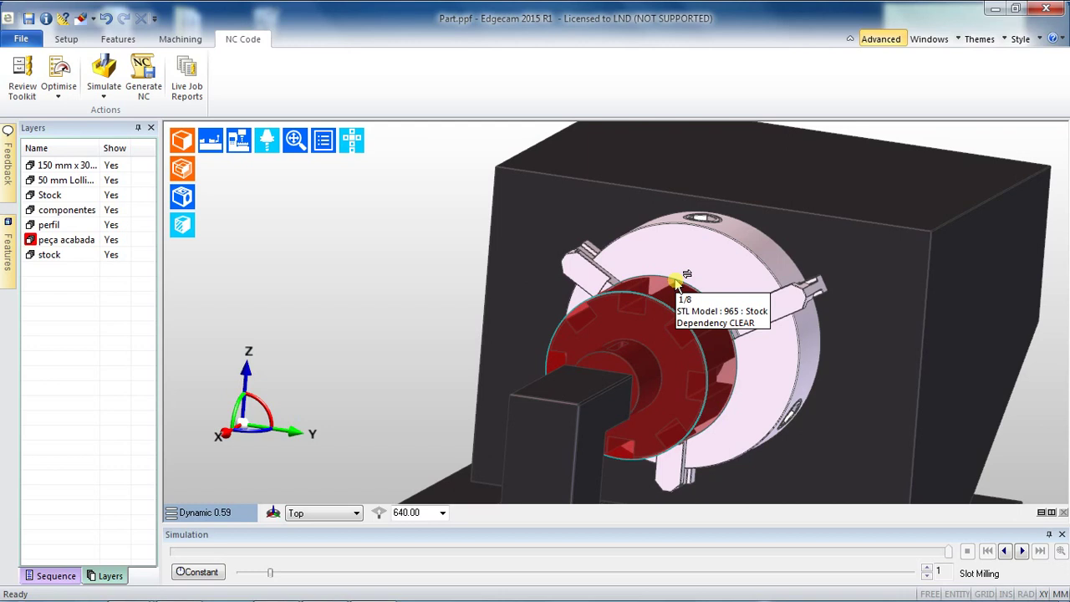
{"action": "left_click", "coordinate": [994, 8]}
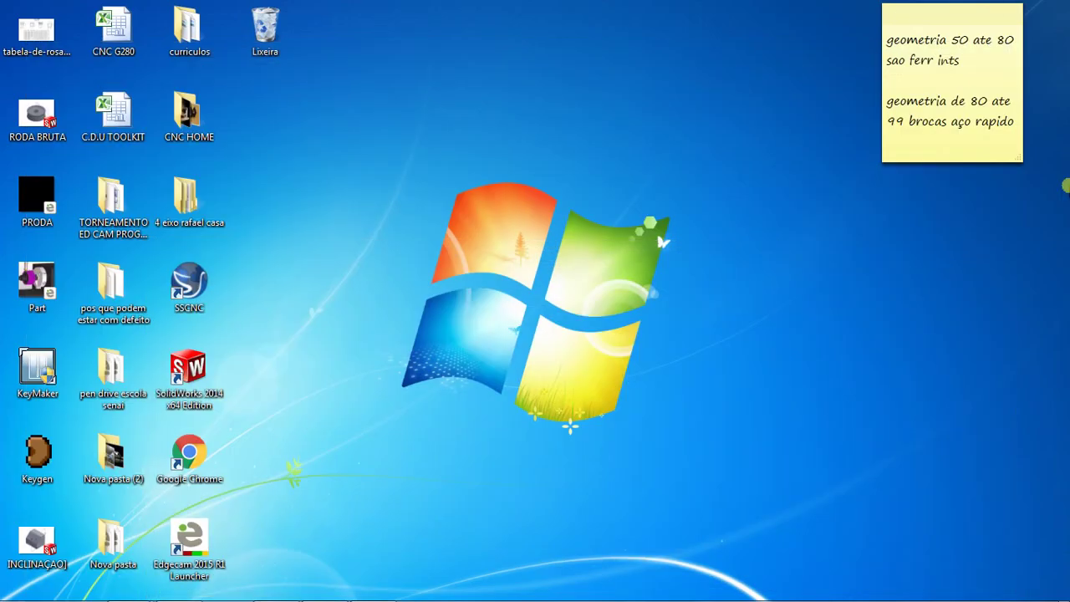
Step: Switch to SolidWorks and inspect the slotted cylindrical gear model from several angles, including its end shafts and slots
{"action": "left_click", "coordinate": [331, 587]}
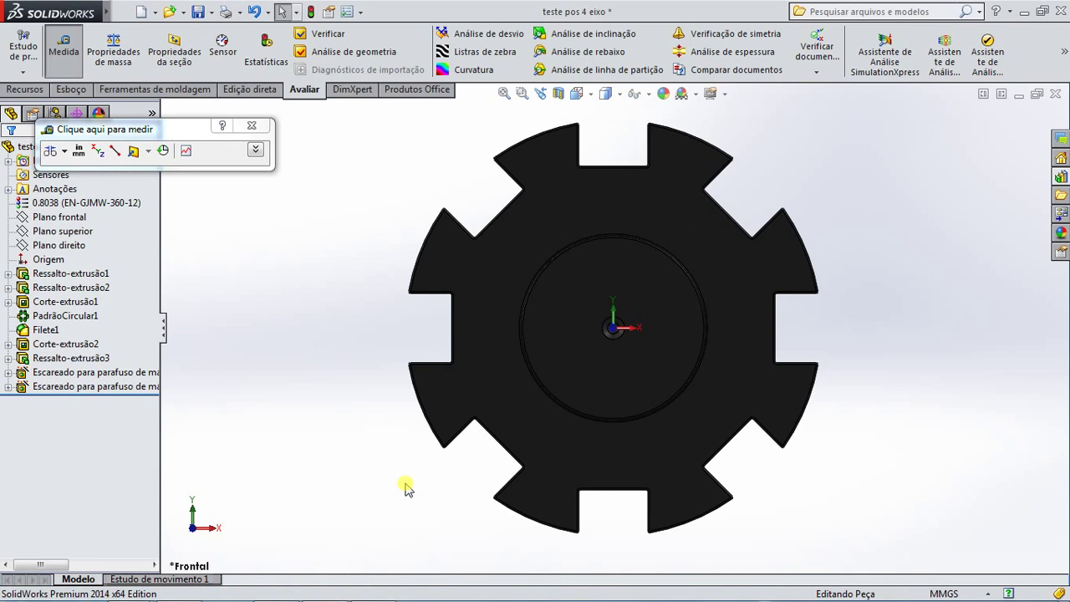
{"action": "right_click_drag", "start_coordinate": [951, 389], "coordinate": [905, 382]}
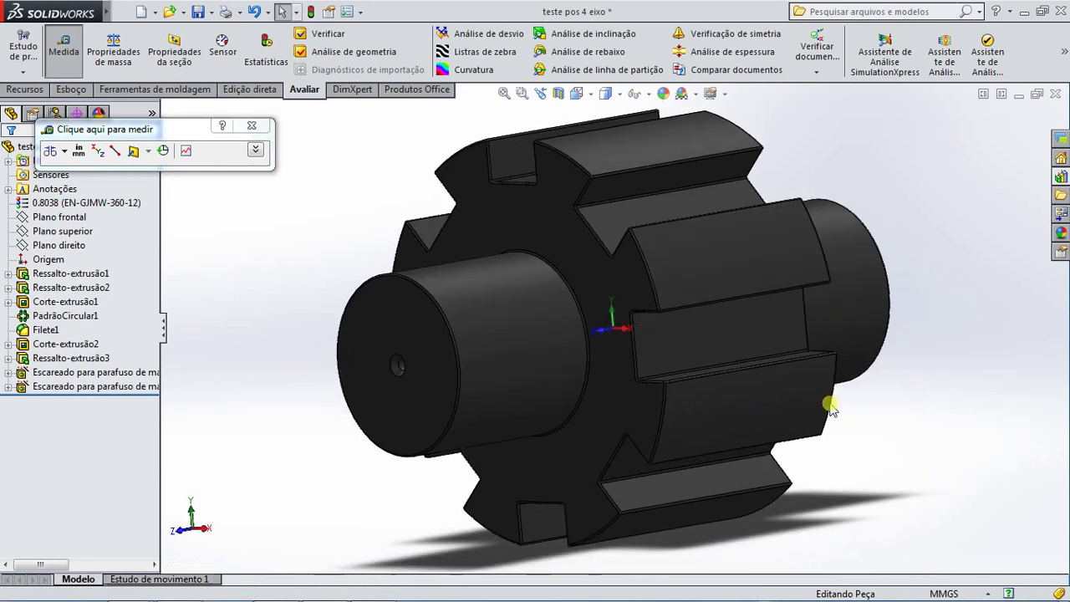
{"action": "scroll", "coordinate": [831, 399], "scroll_direction": "up", "scroll_amount": 8}
{"action": "middle_click_drag", "start_coordinate": [674, 403], "coordinate": [819, 322]}
{"action": "right_click", "coordinate": [820, 326]}
{"action": "key", "text": "Escape"}
{"action": "middle_click_drag", "start_coordinate": [728, 411], "coordinate": [568, 429]}
{"action": "key", "text": "f"}
{"action": "middle_click_drag", "start_coordinate": [716, 393], "coordinate": [827, 376]}
{"action": "scroll", "coordinate": [725, 301], "scroll_direction": "up", "scroll_amount": 3}
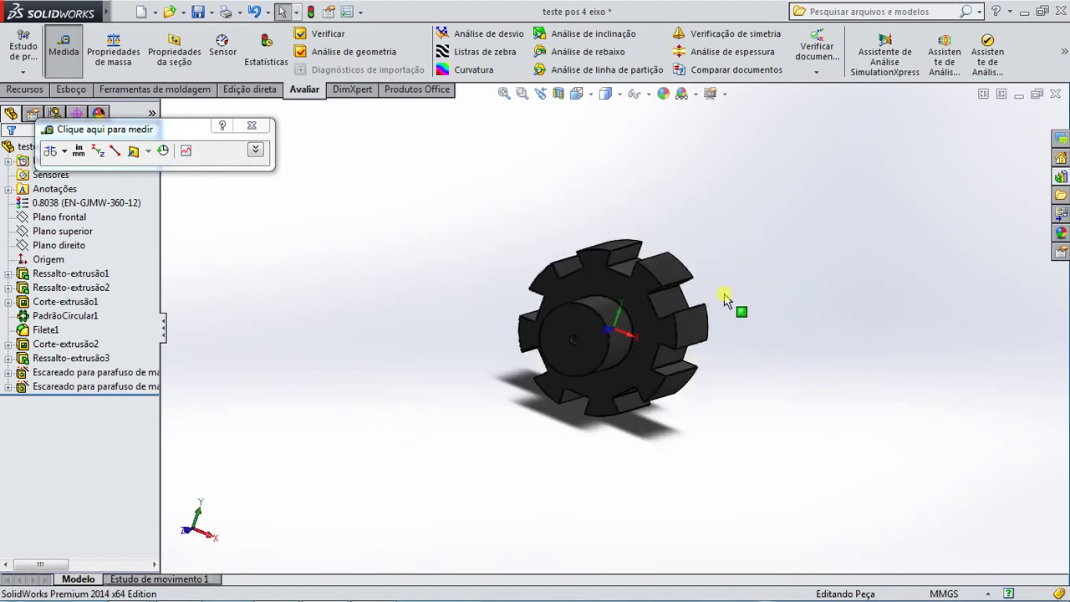
{"action": "scroll", "coordinate": [640, 293], "scroll_direction": "down", "scroll_amount": 5}
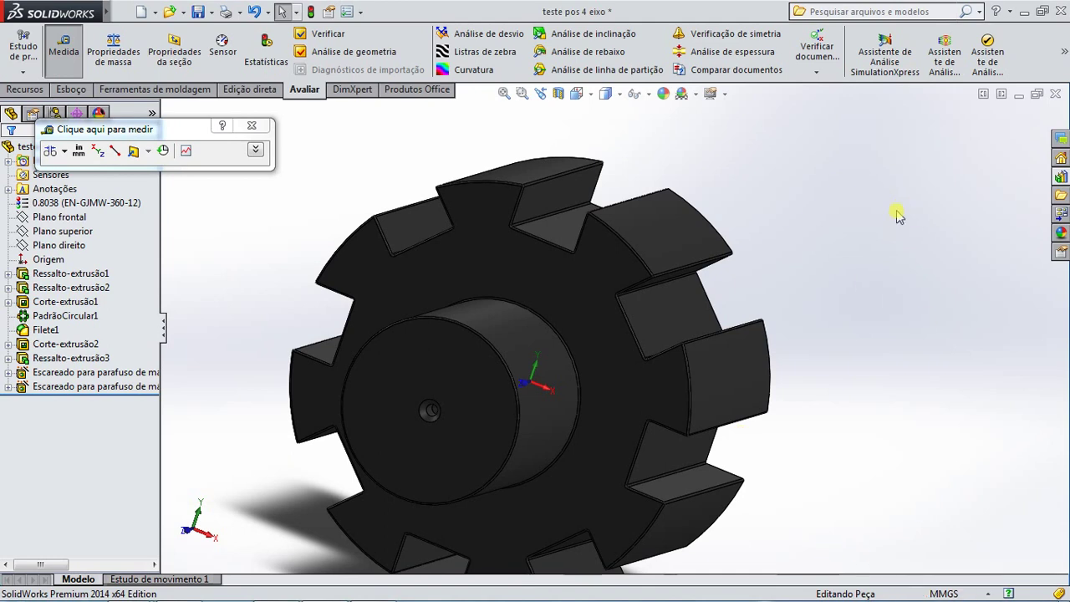
{"action": "left_click", "coordinate": [1021, 11]}
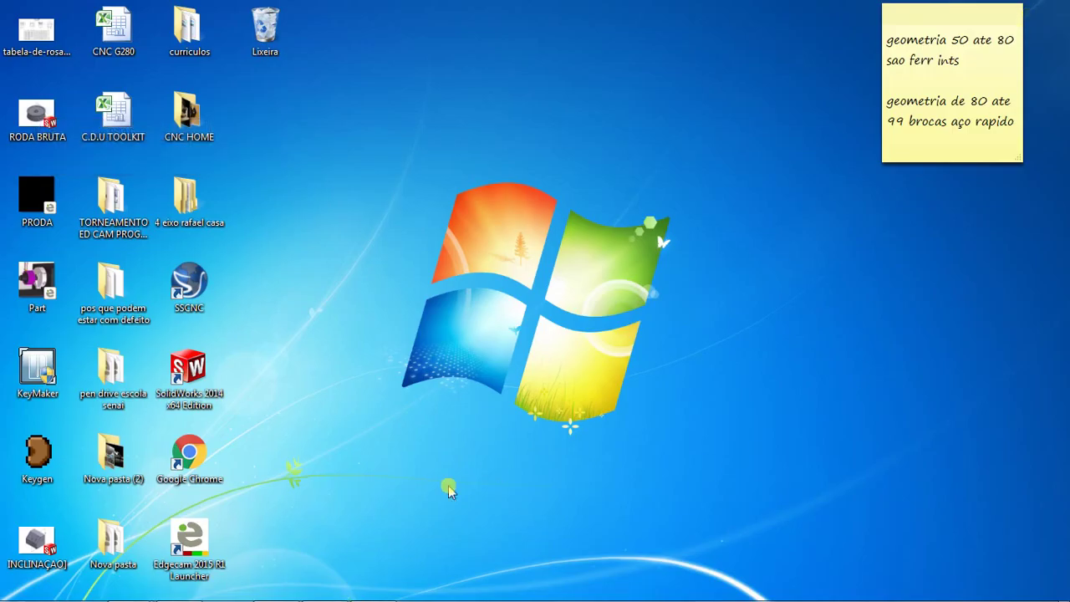
Step: Return to Edgecam and examine the complete fourth-axis assembly, with its headstock, chuck, workpiece, tailstock and table
{"action": "mouse_move", "coordinate": [372, 590]}
{"action": "left_click", "coordinate": [596, 455]}
{"action": "scroll", "coordinate": [596, 455], "scroll_direction": "down", "scroll_amount": 10}
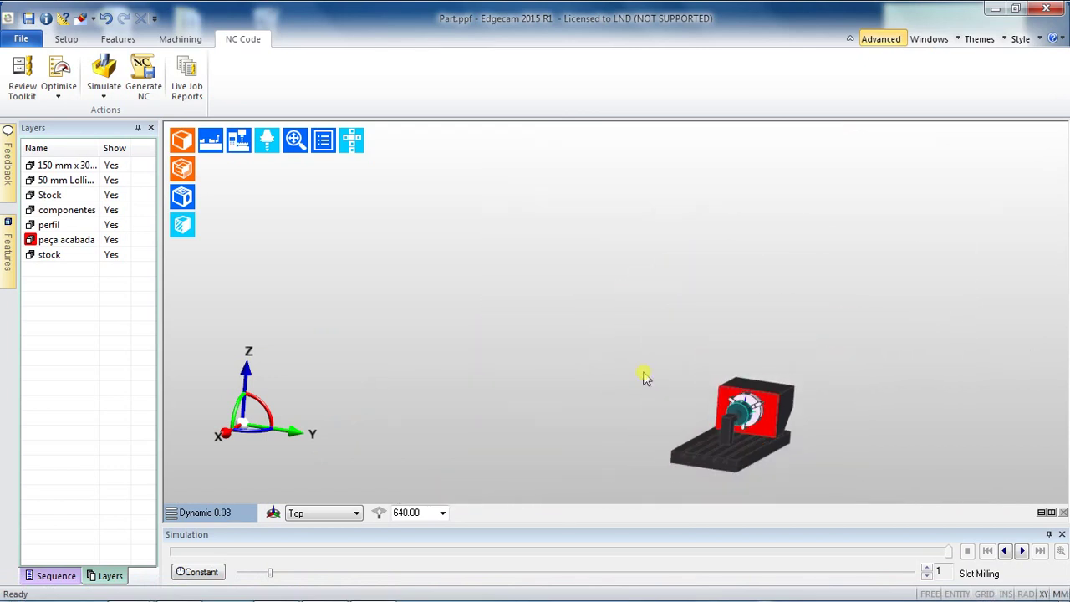
{"action": "middle_click_drag", "start_coordinate": [733, 387], "coordinate": [666, 368]}
{"action": "scroll", "coordinate": [524, 315], "scroll_direction": "up", "scroll_amount": 5}
{"action": "middle_click_drag", "start_coordinate": [417, 343], "coordinate": [561, 332]}
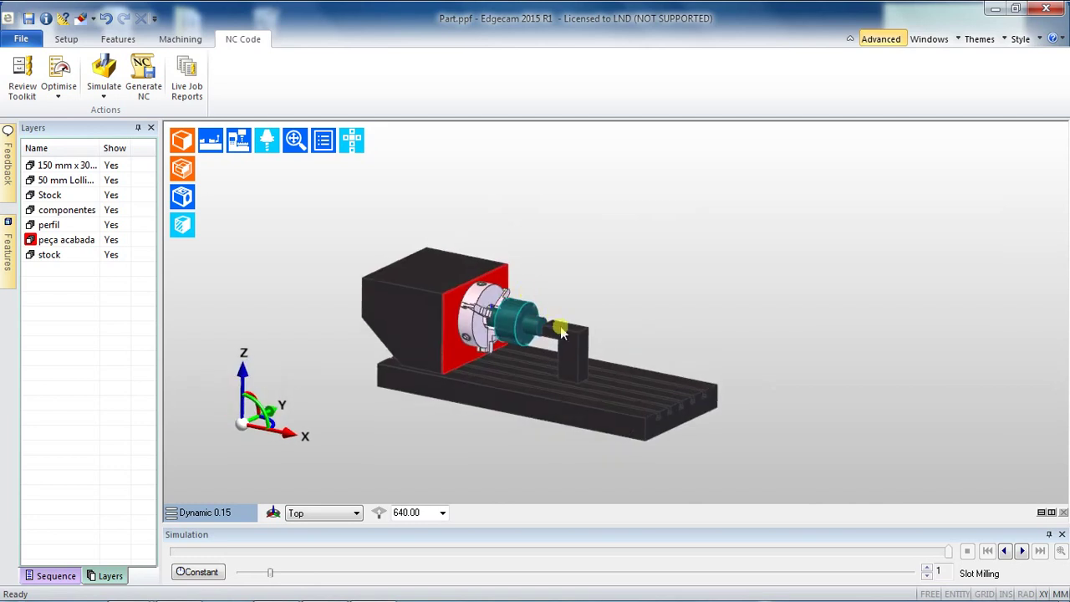
{"action": "scroll", "coordinate": [562, 331], "scroll_direction": "up", "scroll_amount": 5}
{"action": "scroll", "coordinate": [576, 336], "scroll_direction": "down", "scroll_amount": 2}
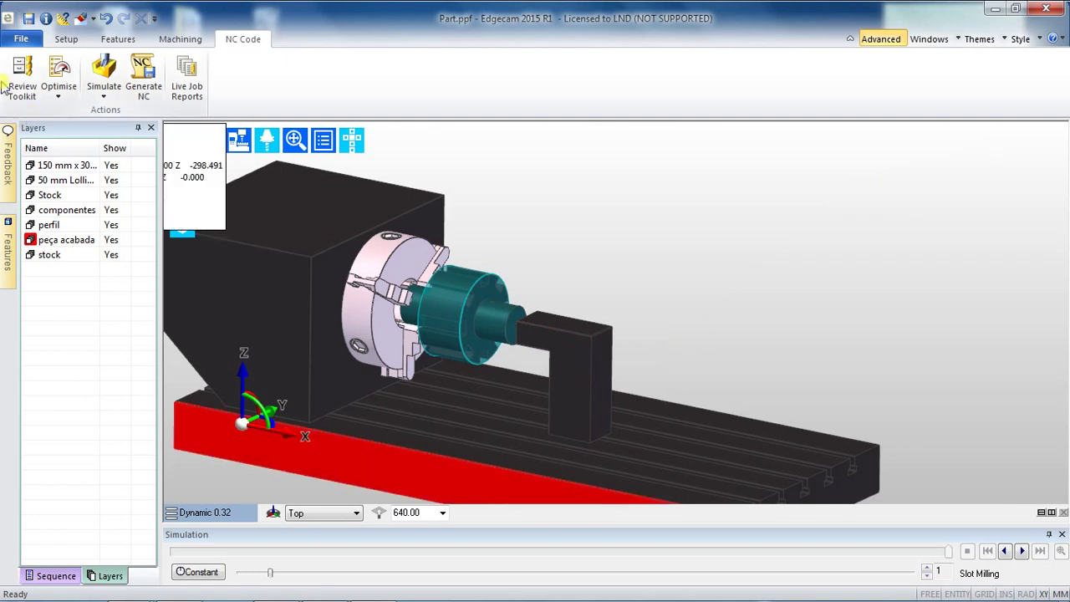
{"action": "scroll", "coordinate": [451, 251], "scroll_direction": "down", "scroll_amount": 4}
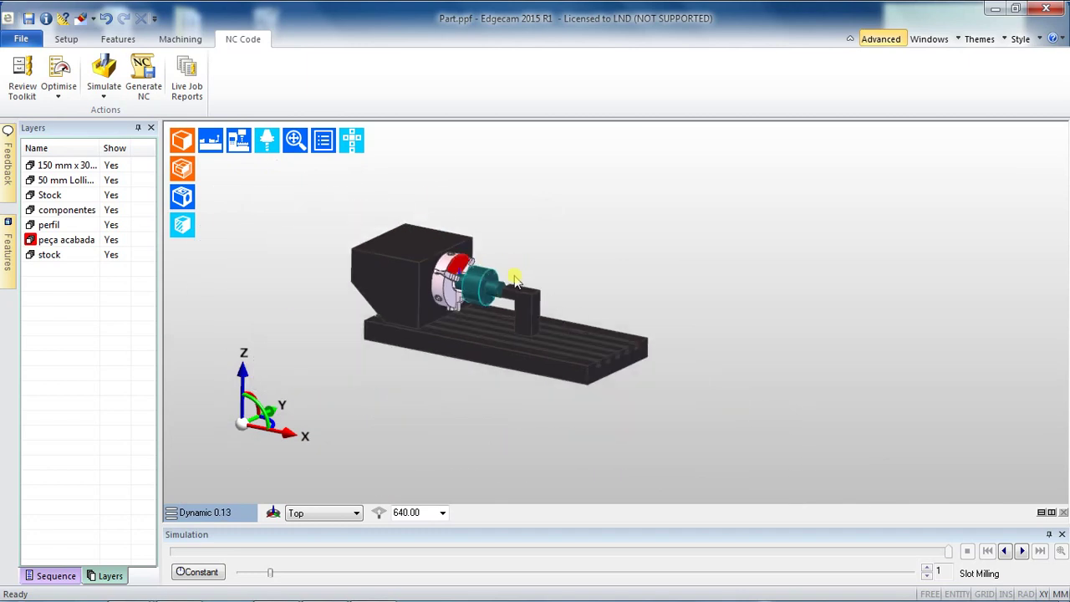
{"action": "scroll", "coordinate": [516, 311], "scroll_direction": "up", "scroll_amount": 2}
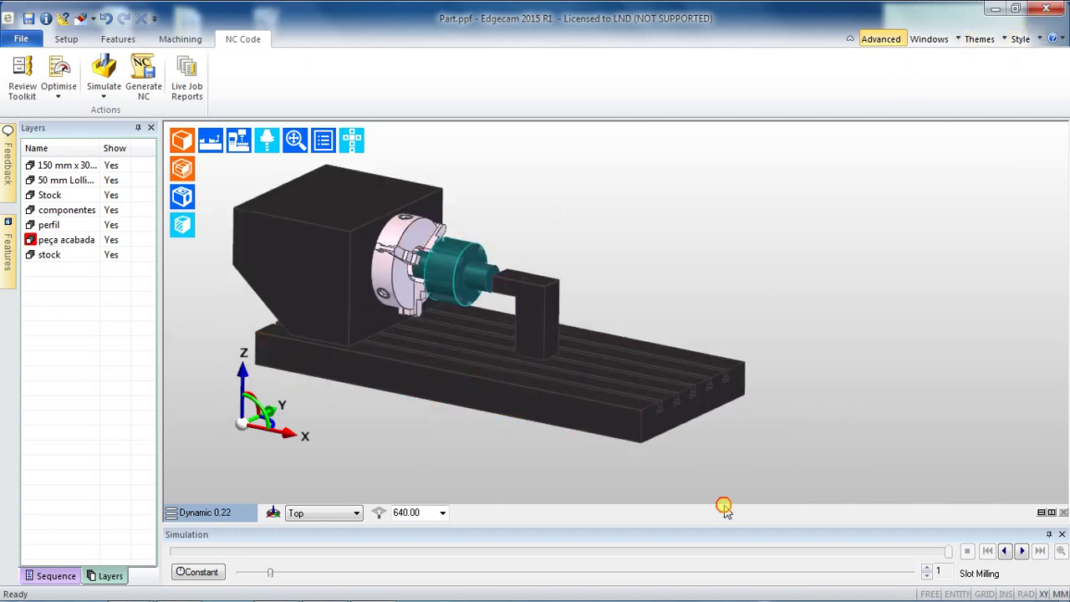
Step: Try to delete all entities in the open Part.ppf file
{"action": "left_click", "coordinate": [236, 164]}
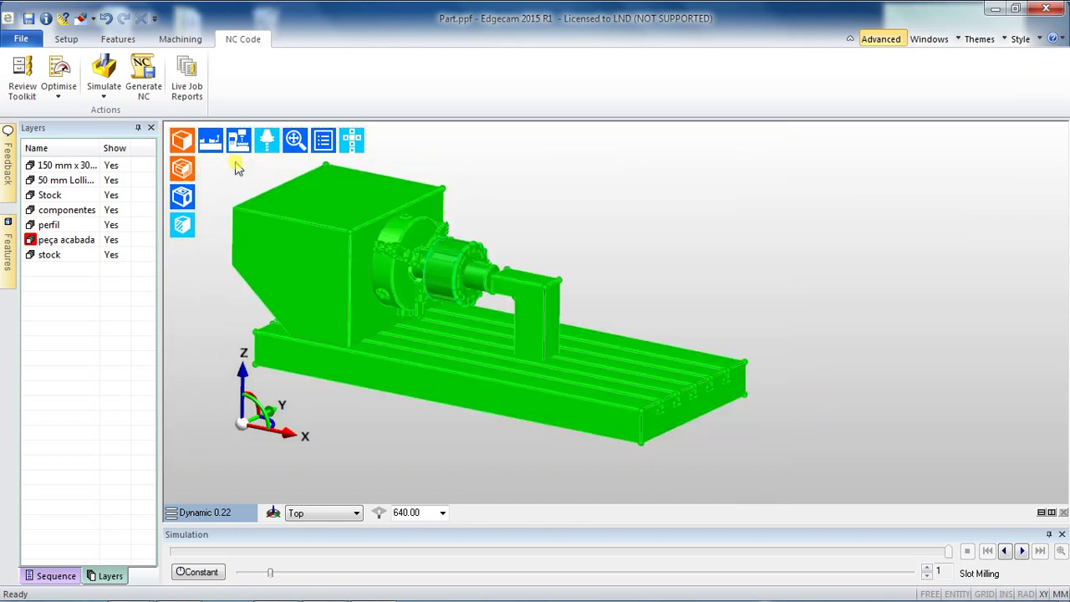
{"action": "key", "text": "Delete"}
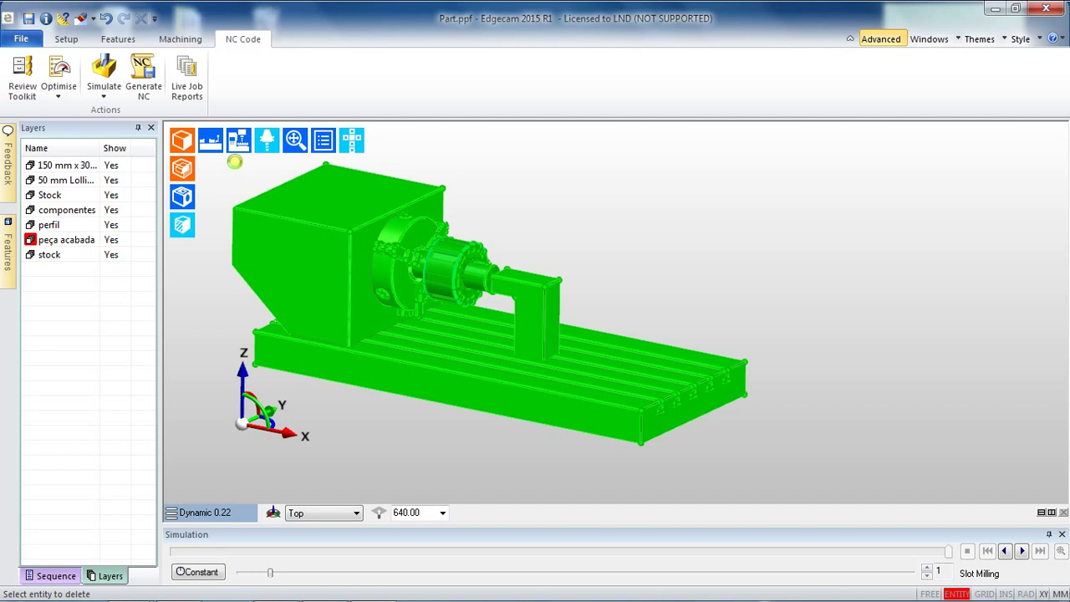
{"action": "right_click", "coordinate": [235, 162]}
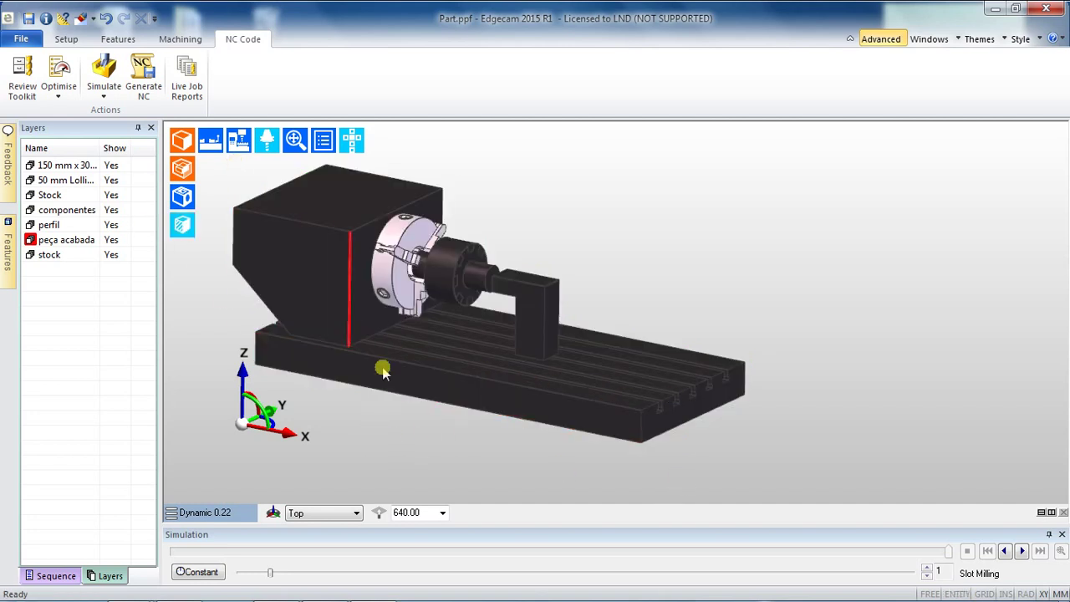
{"action": "scroll", "coordinate": [626, 406], "scroll_direction": "up", "scroll_amount": 3}
{"action": "scroll", "coordinate": [698, 417], "scroll_direction": "down", "scroll_amount": 5}
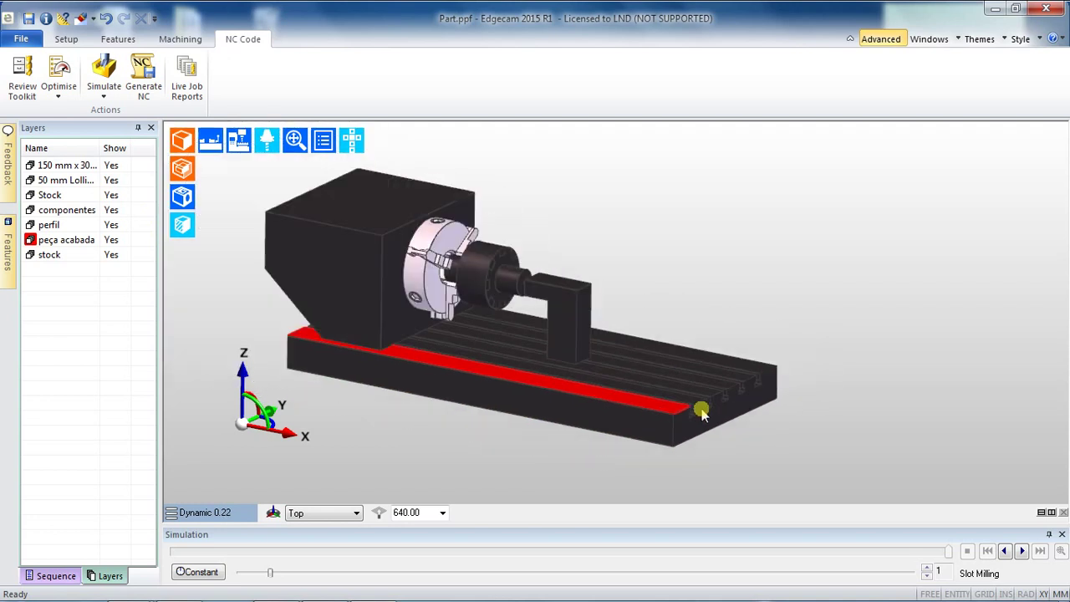
Step: Close Edgecam without saving the changes to Part.ppf and start Edgecam 2015 R1 again
{"action": "left_click", "coordinate": [1046, 10]}
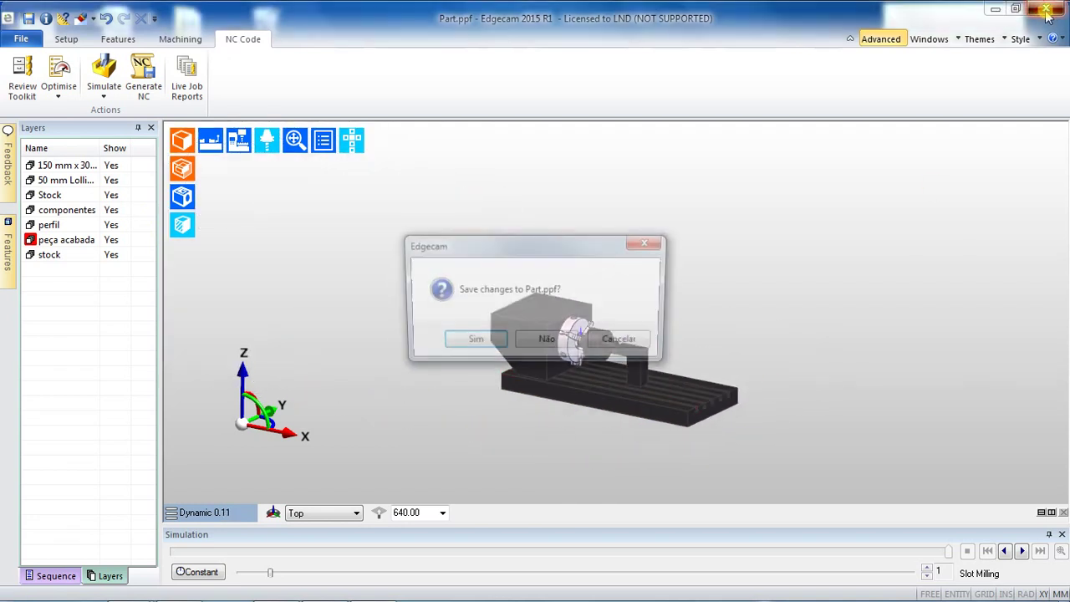
{"action": "left_click", "coordinate": [547, 344]}
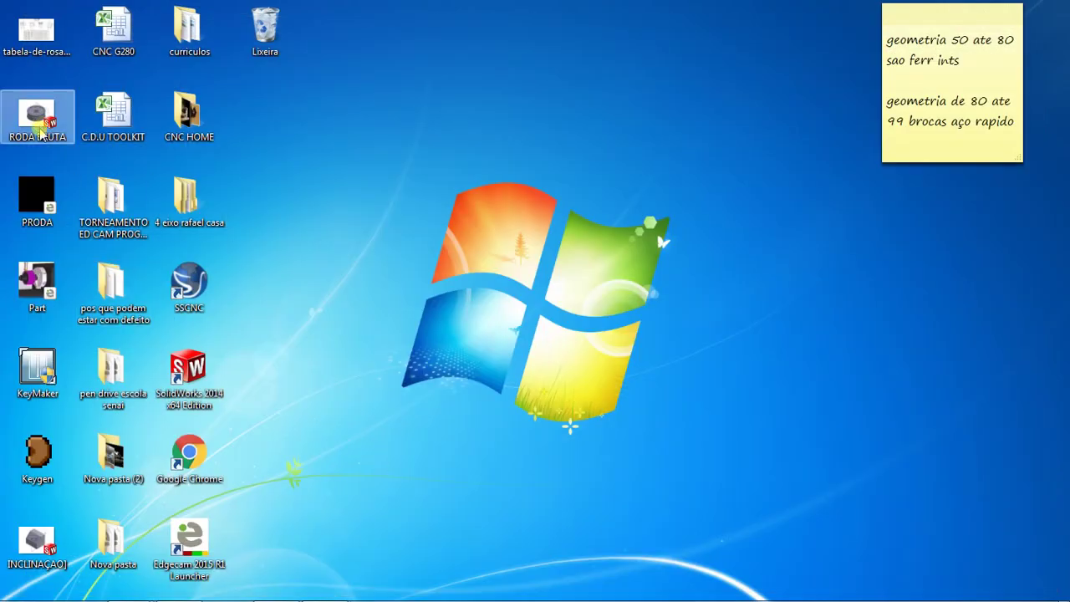
{"action": "double_click", "coordinate": [154, 567]}
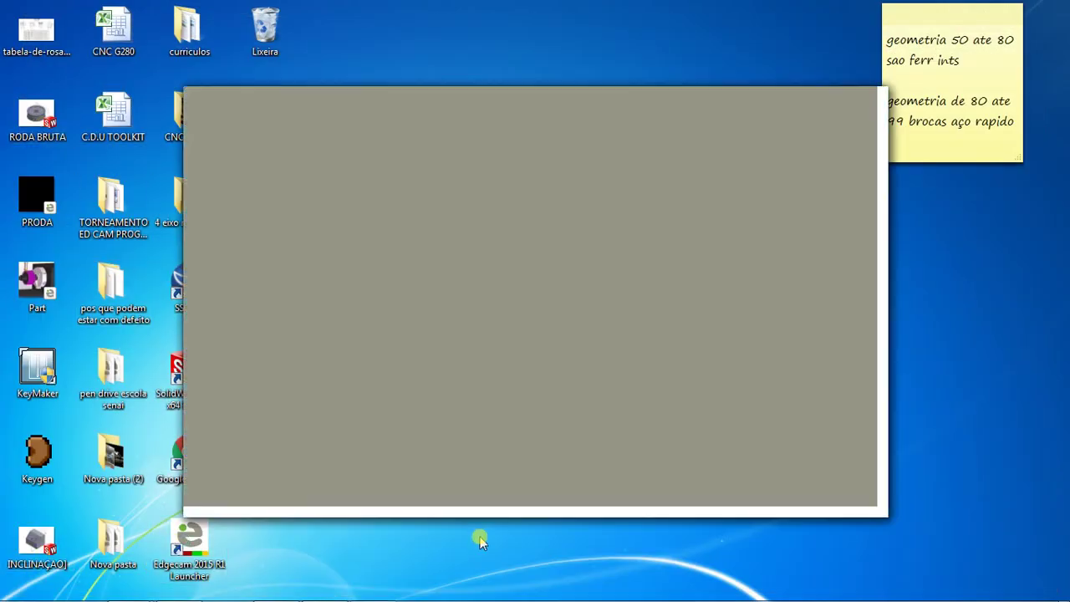
{"action": "left_click", "coordinate": [251, 434]}
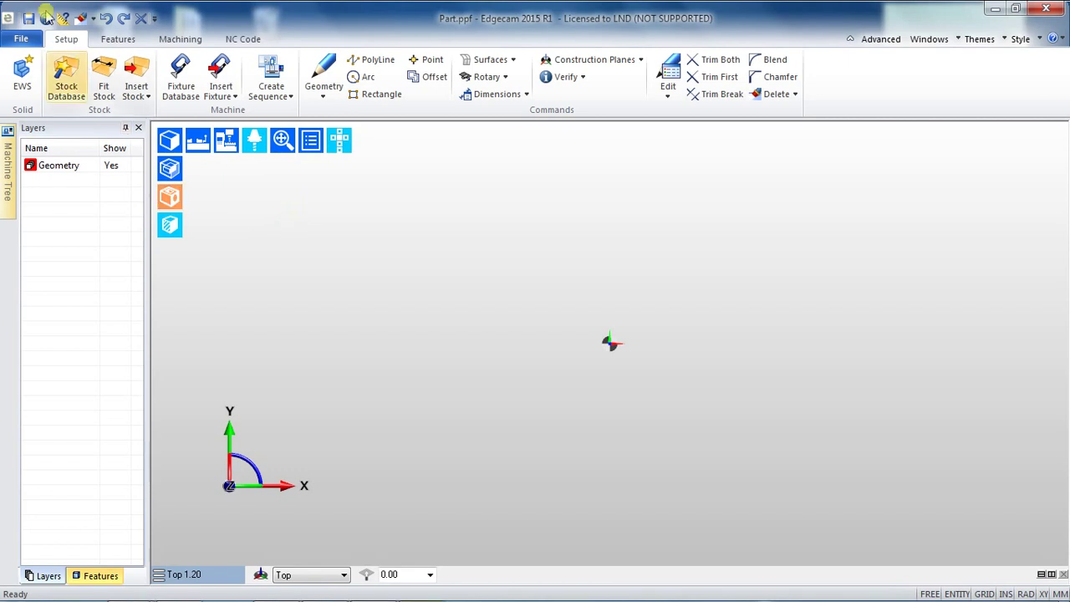
Step: Insert the solid file engrenagem clindrica.x_t from the 4 eixo engrenagem cilindrica folder, with green colour on the Geometry layer
{"action": "left_click", "coordinate": [28, 40]}
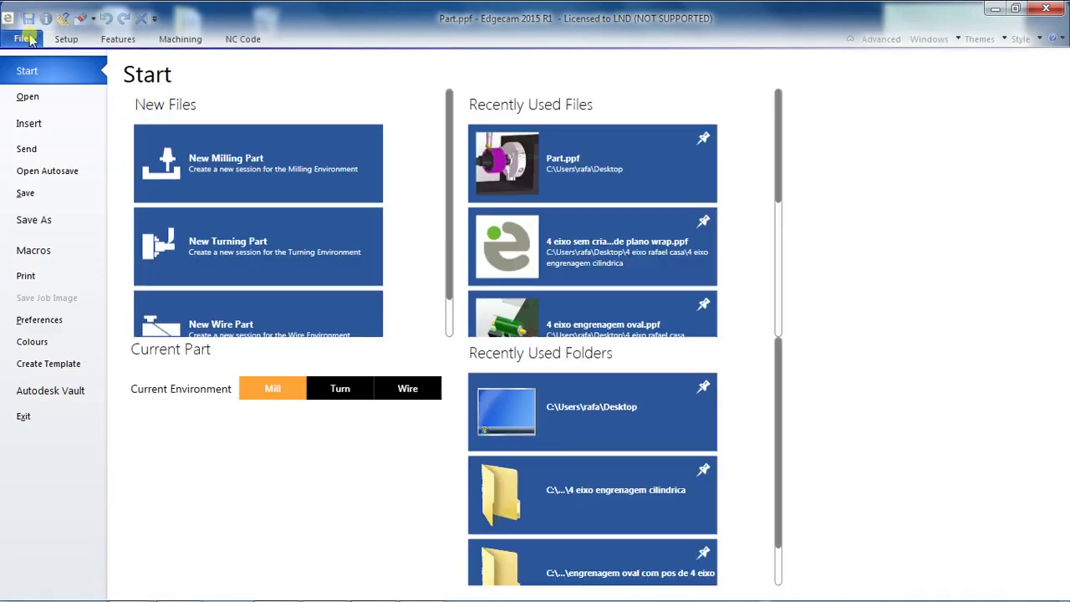
{"action": "left_click", "coordinate": [43, 125]}
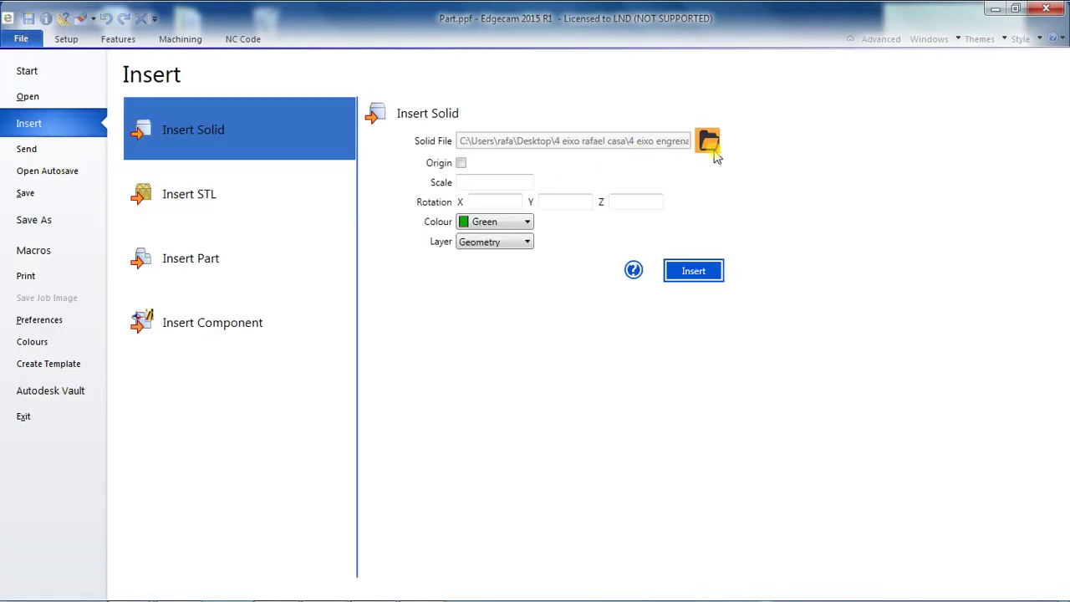
{"action": "left_click", "coordinate": [712, 152]}
{"action": "scroll", "coordinate": [637, 291], "scroll_direction": "down", "scroll_amount": 3}
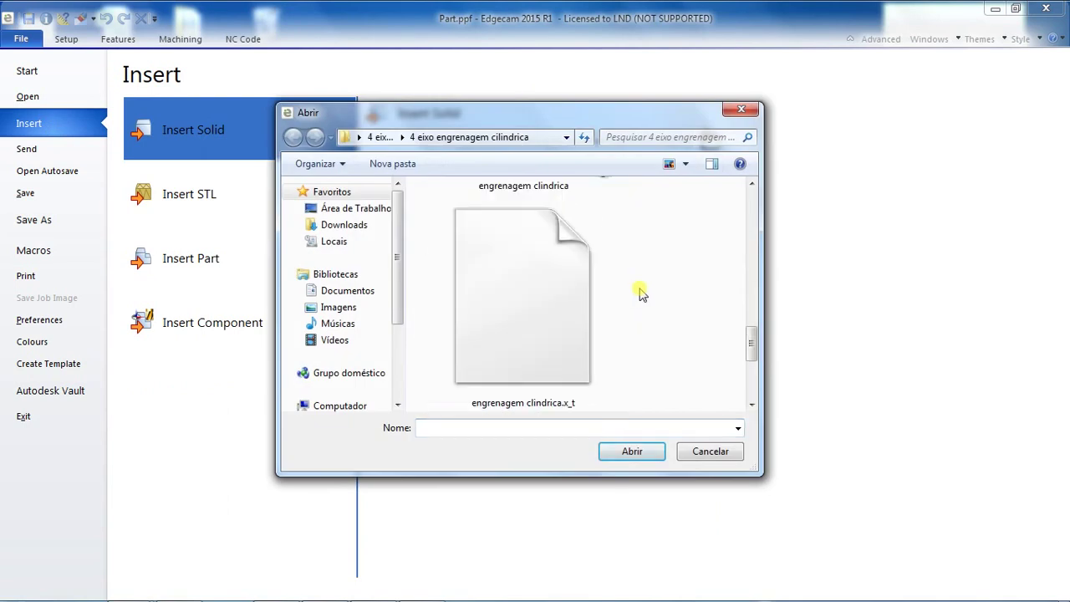
{"action": "left_click", "coordinate": [556, 338]}
{"action": "left_click", "coordinate": [632, 451]}
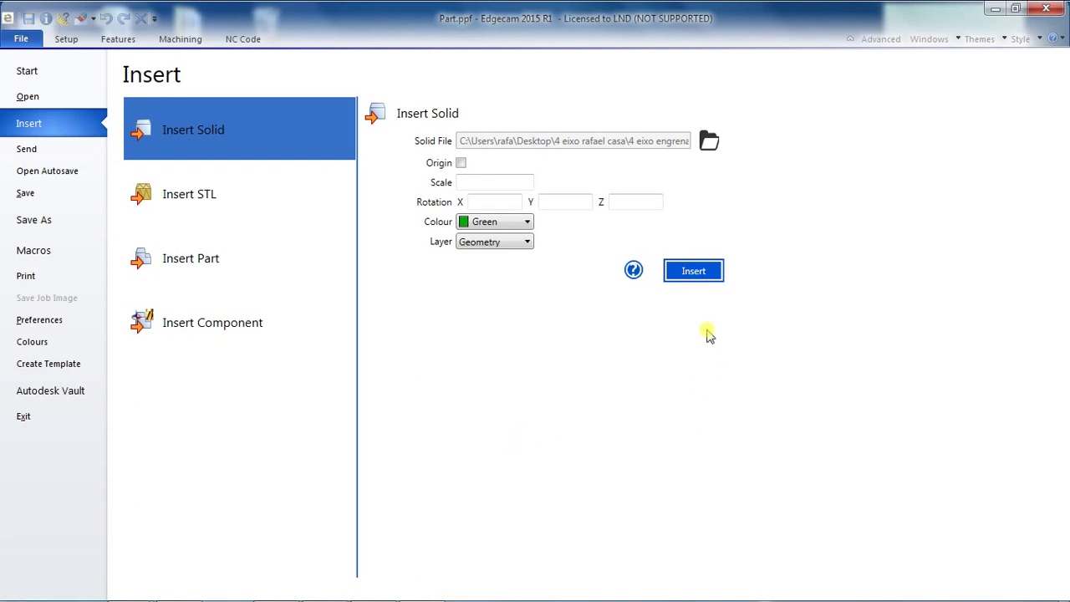
{"action": "left_click", "coordinate": [695, 270]}
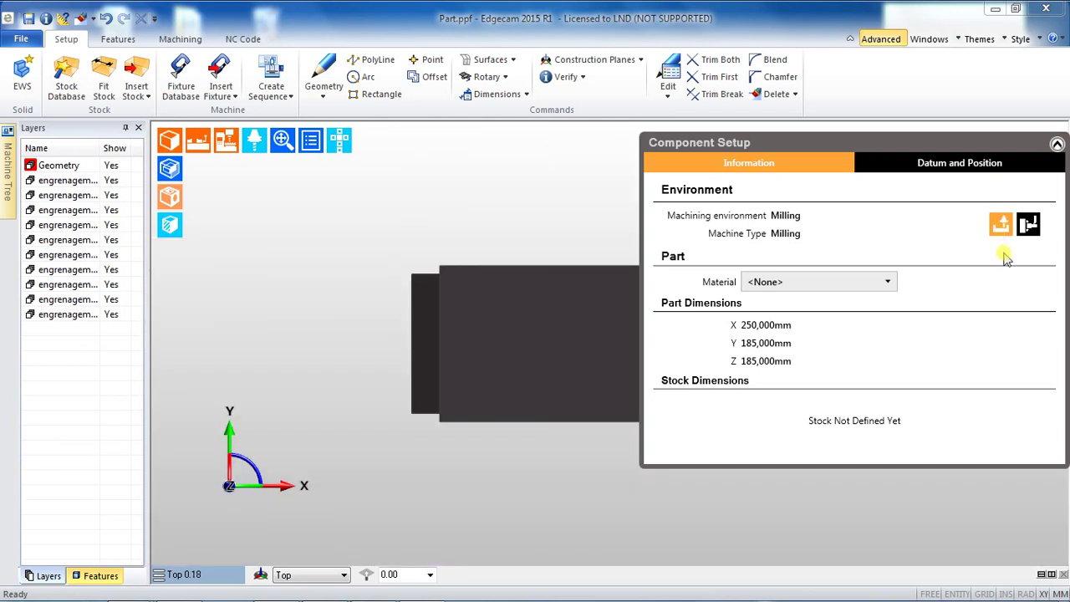
Step: Select the alternative machine type in Component Setup and show the datum and position settings
{"action": "left_click", "coordinate": [1029, 228]}
{"action": "left_click", "coordinate": [972, 165]}
{"action": "left_click_drag", "start_coordinate": [835, 149], "coordinate": [90, 17]}
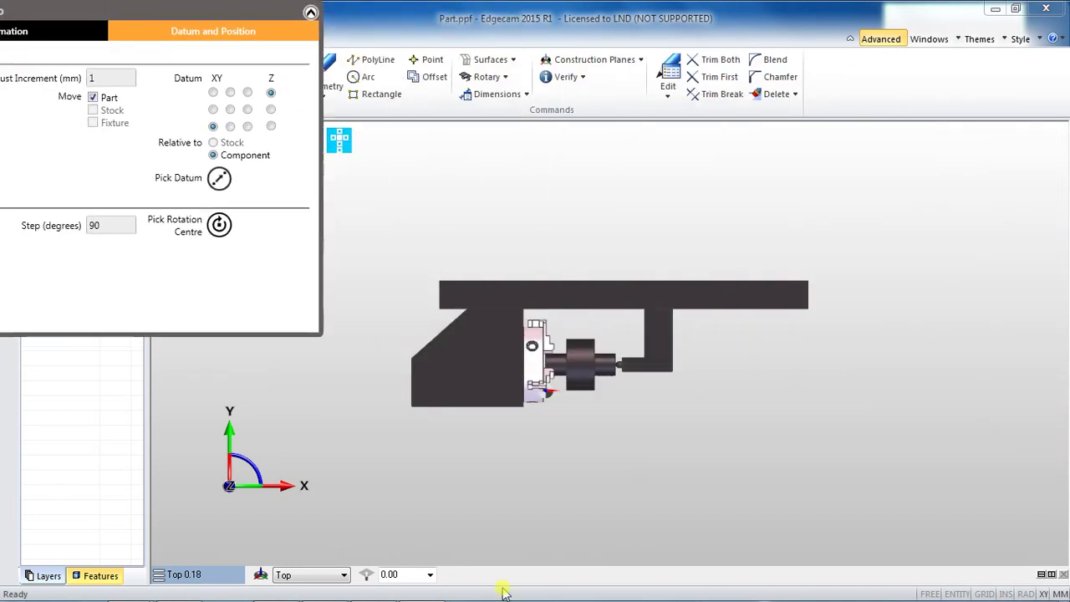
{"action": "left_click", "coordinate": [186, 577]}
{"action": "left_click", "coordinate": [236, 530]}
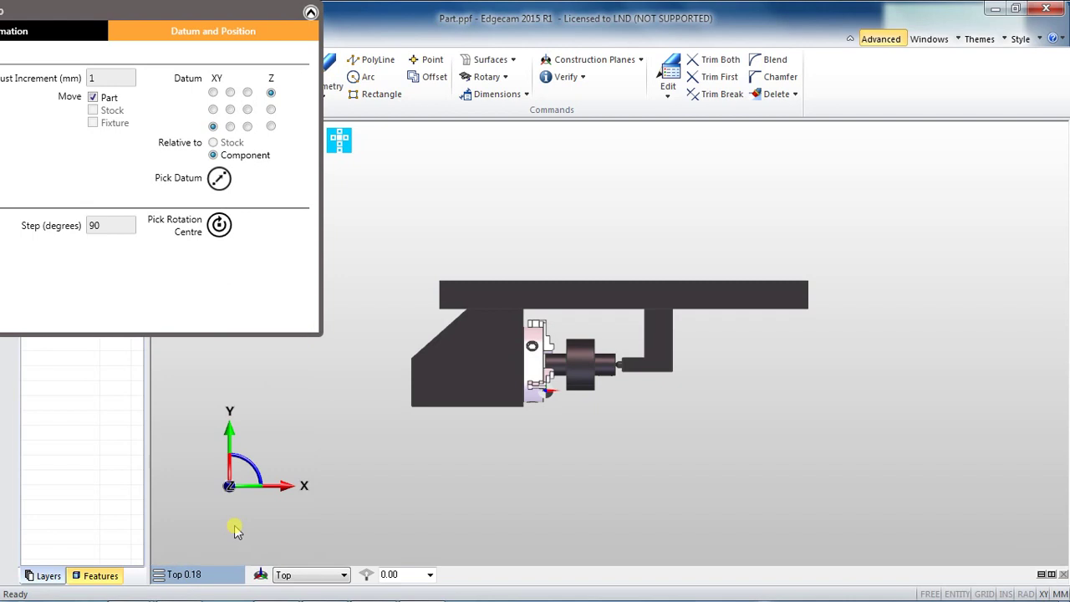
Step: Rotate the component about the X axis in three 90-degree steps so the table faces up in the top view
{"action": "left_click_drag", "start_coordinate": [63, 12], "coordinate": [848, 13]}
{"action": "middle_click_drag", "start_coordinate": [611, 410], "coordinate": [442, 445]}
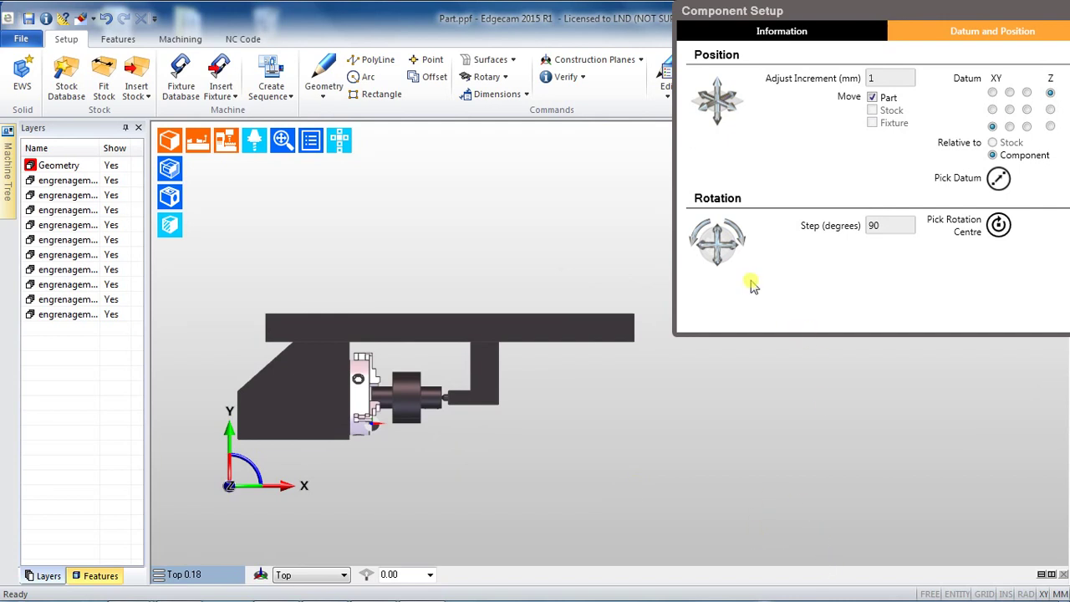
{"action": "left_click", "coordinate": [717, 255]}
{"action": "left_click", "coordinate": [718, 268]}
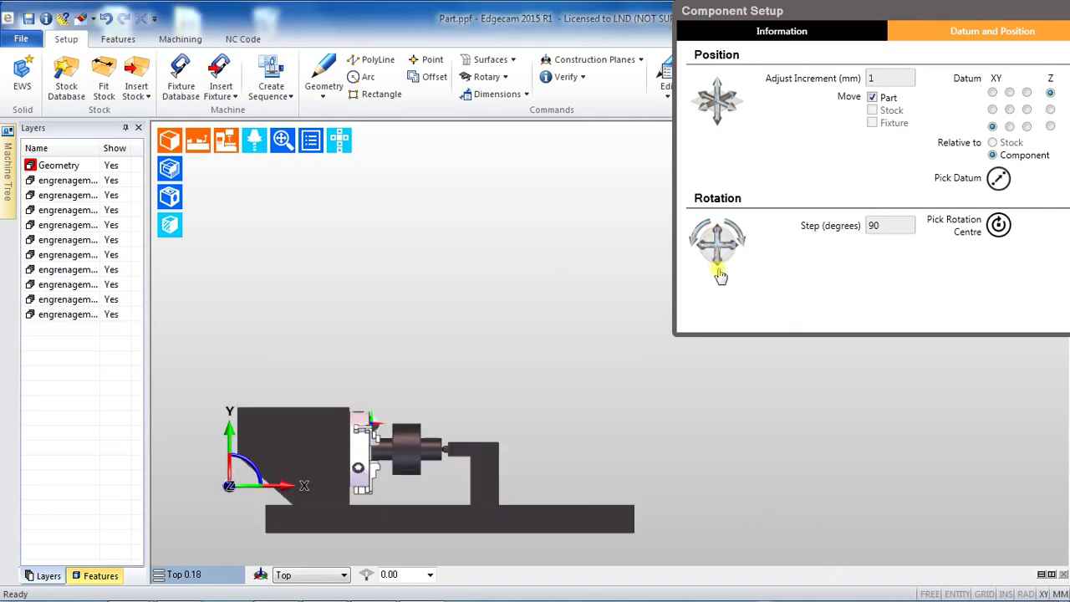
{"action": "left_click", "coordinate": [717, 257]}
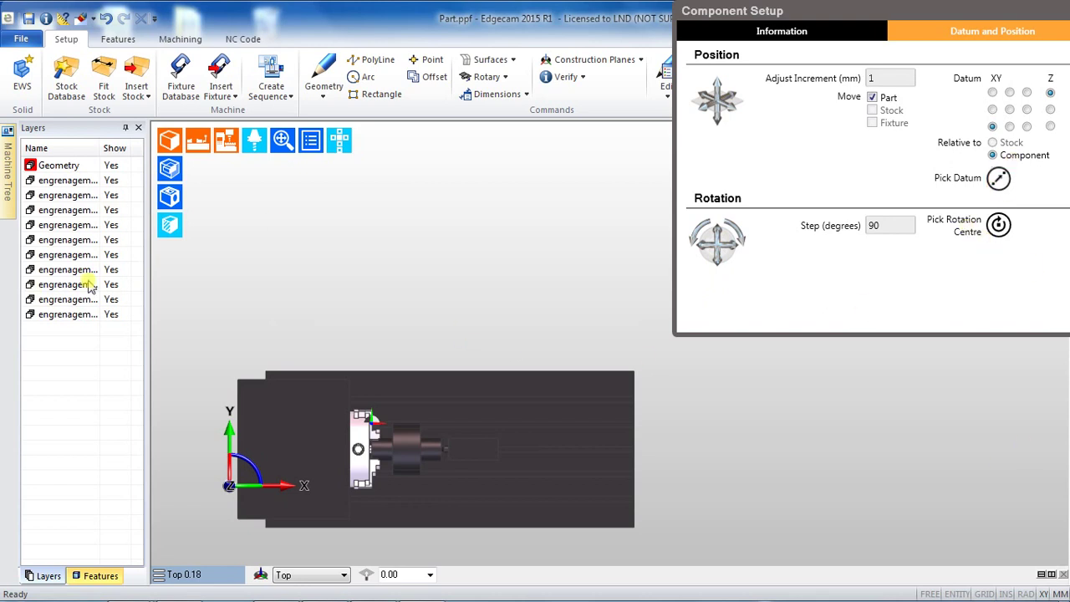
Step: Hide every layer except the first engrenagem layer, which holds the plain shaft blank
{"action": "left_click", "coordinate": [112, 299]}
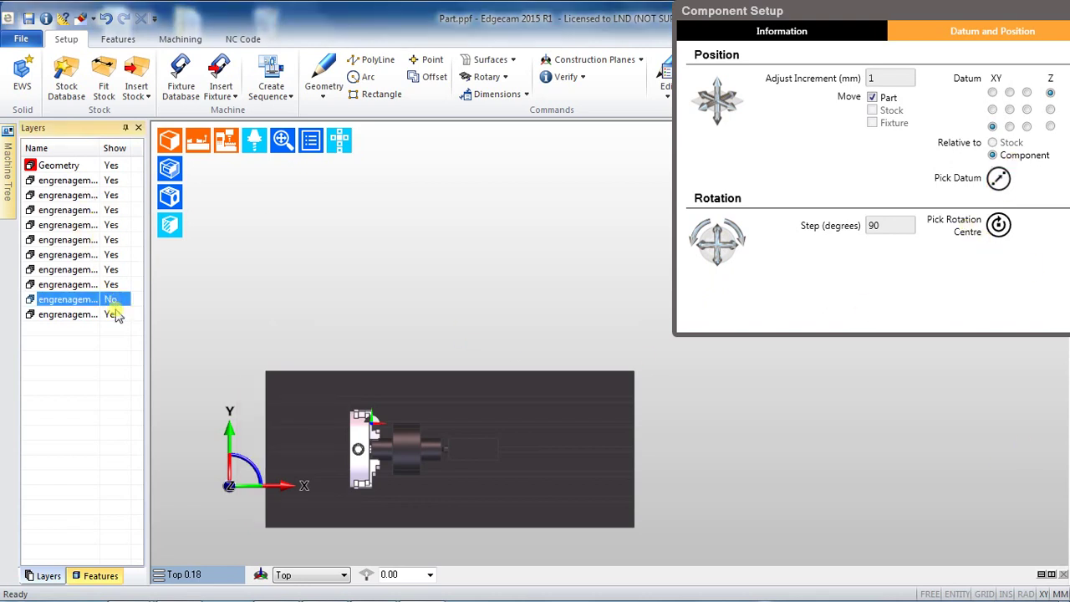
{"action": "left_click", "coordinate": [112, 165]}
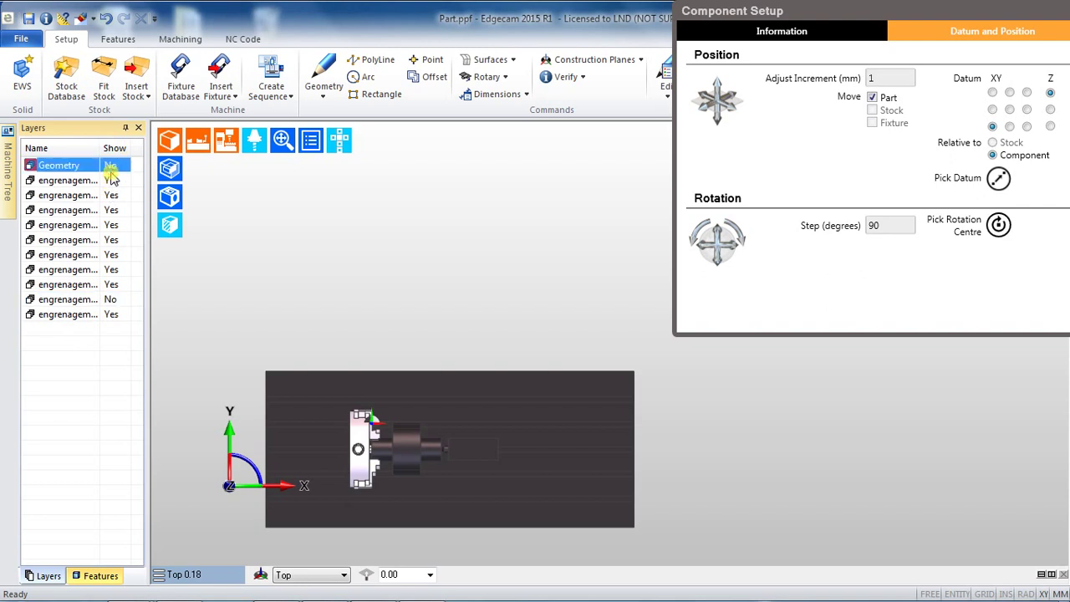
{"action": "left_click", "coordinate": [111, 180]}
{"action": "left_click", "coordinate": [113, 195]}
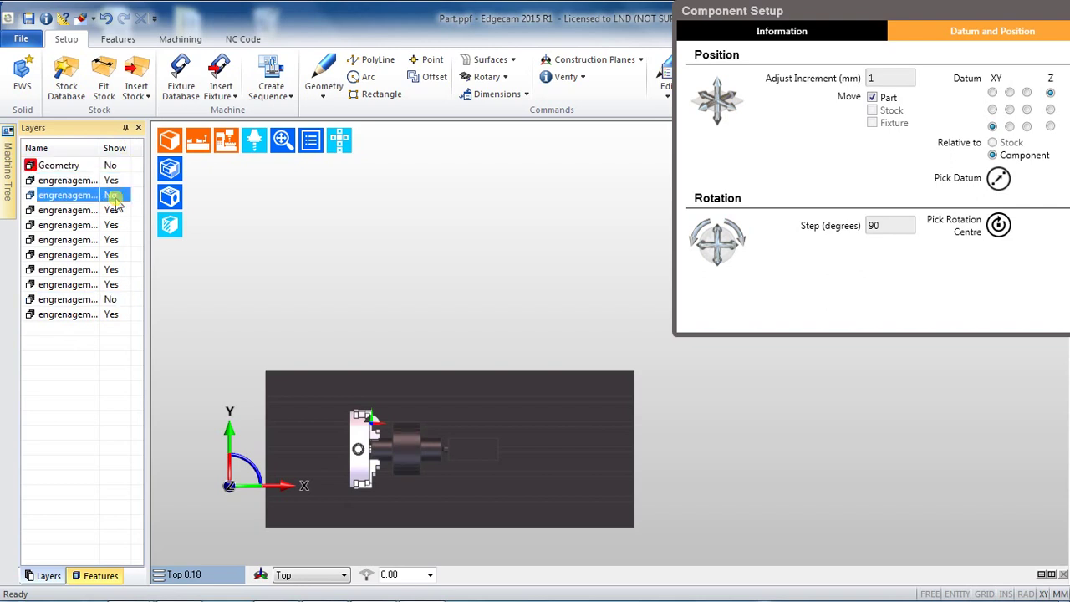
{"action": "left_click", "coordinate": [118, 180]}
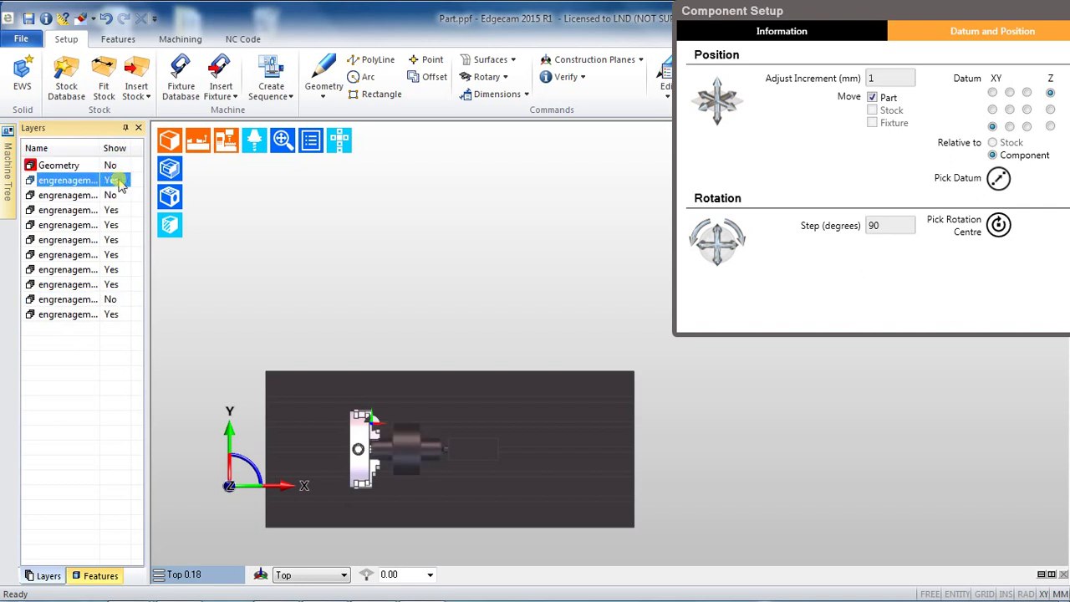
{"action": "right_click", "coordinate": [118, 181]}
{"action": "left_click", "coordinate": [179, 287]}
{"action": "middle_click_drag", "start_coordinate": [491, 470], "coordinate": [661, 377]}
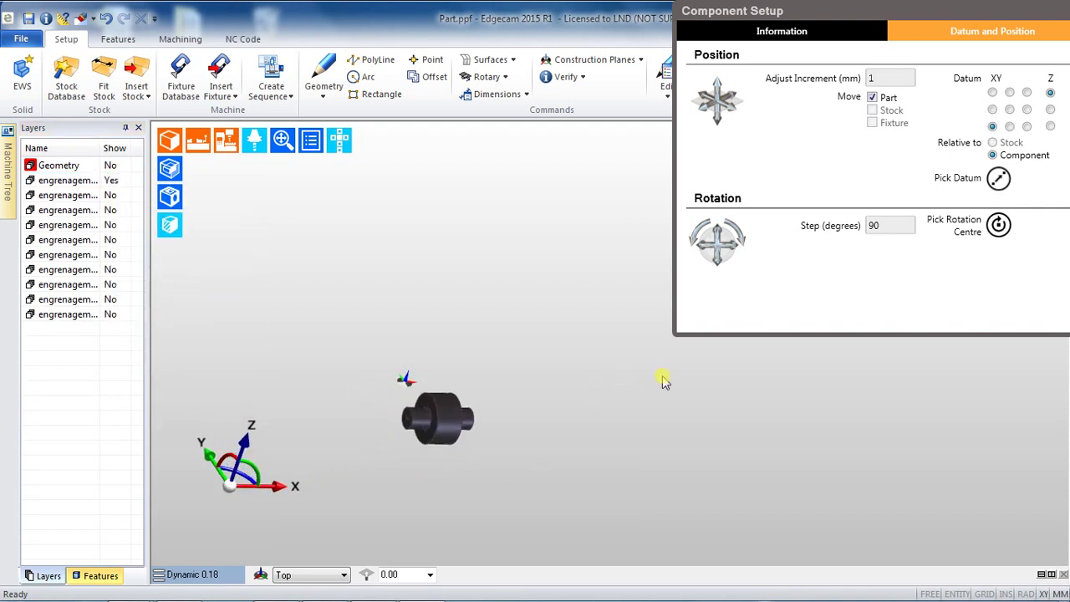
Step: Pick the new datum at the centre of the blank's end face at its lower-X end and collapse Component Setup
{"action": "left_click", "coordinate": [1000, 177]}
{"action": "scroll", "coordinate": [406, 418], "scroll_direction": "up", "scroll_amount": 5}
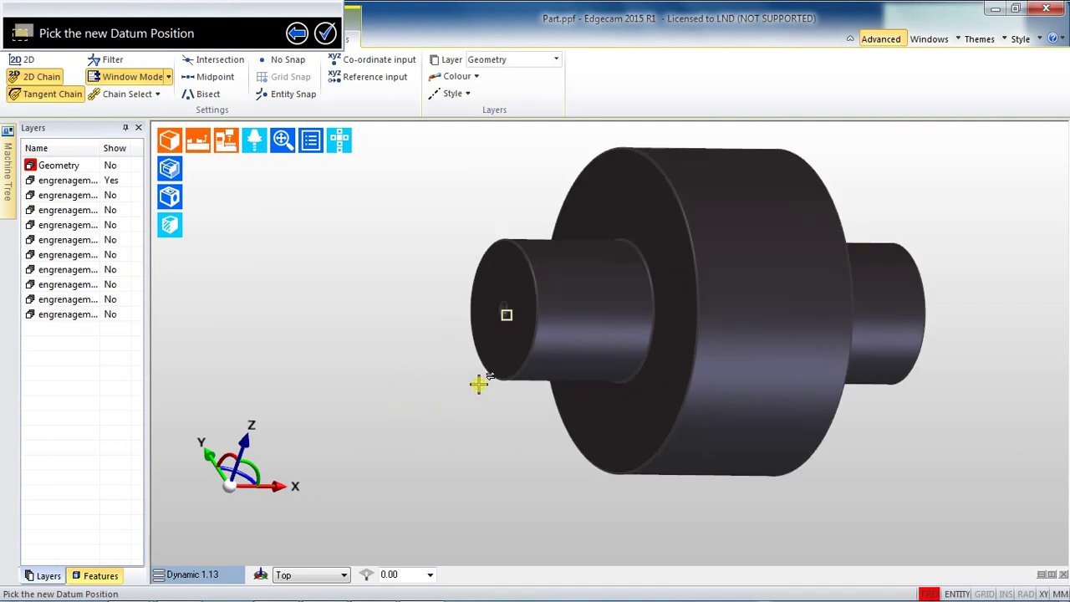
{"action": "scroll", "coordinate": [480, 383], "scroll_direction": "up", "scroll_amount": 3}
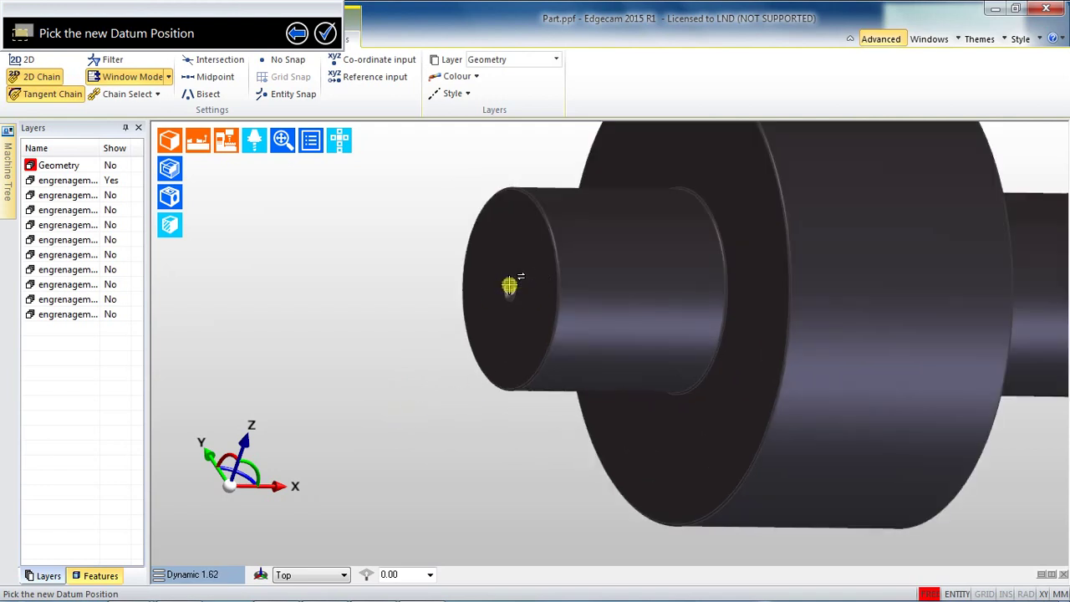
{"action": "left_click", "coordinate": [509, 286]}
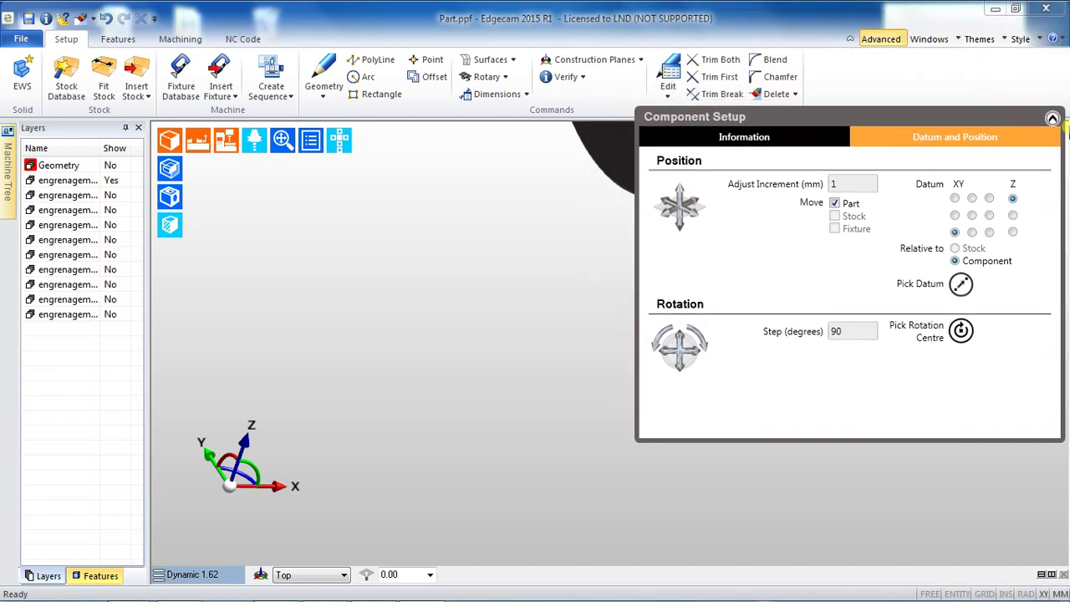
{"action": "left_click", "coordinate": [1053, 120]}
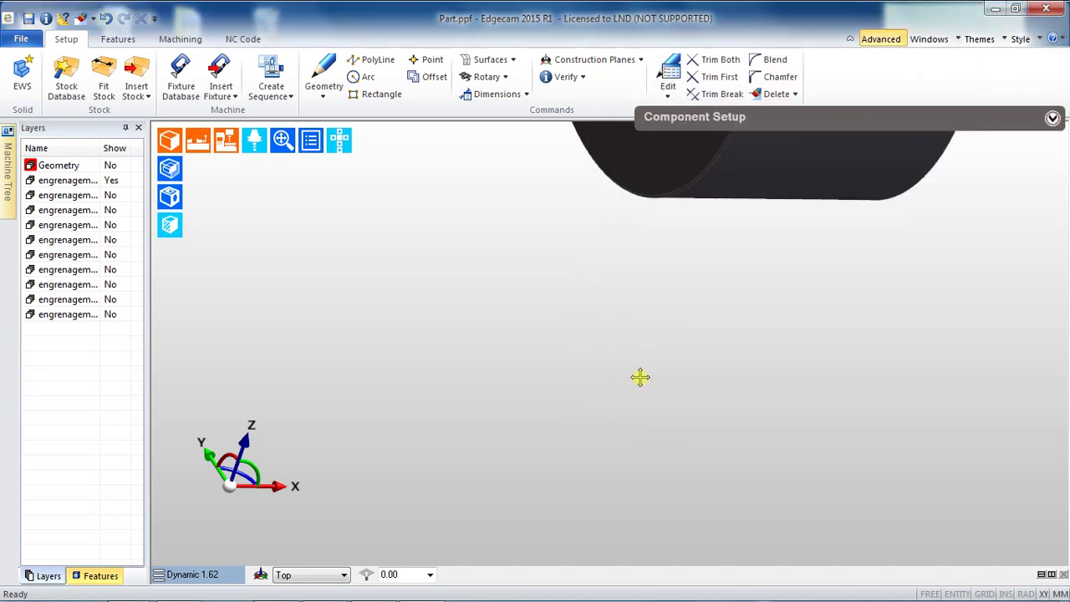
Step: Show all layers and examine the complete fourth-axis fixture from the tailstock side
{"action": "scroll", "coordinate": [641, 378], "scroll_direction": "down", "scroll_amount": 5}
{"action": "right_click", "coordinate": [81, 355]}
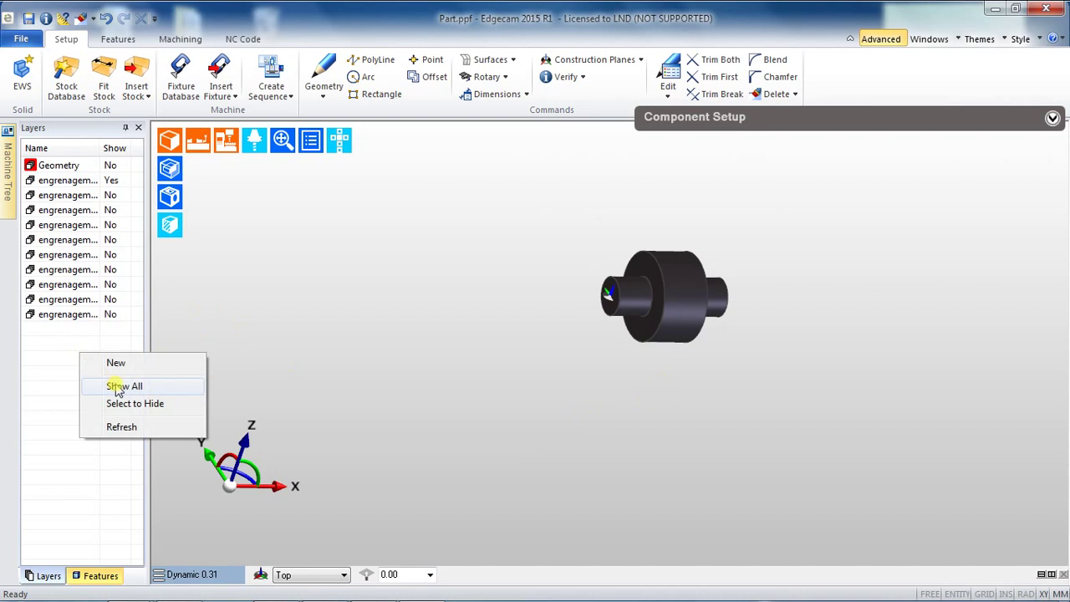
{"action": "left_click", "coordinate": [119, 384]}
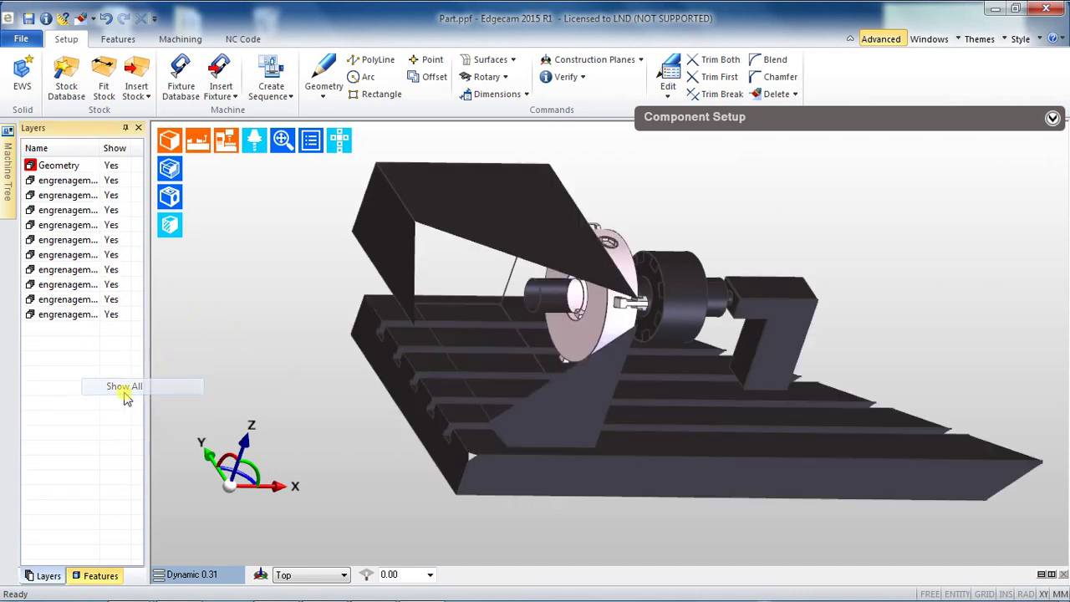
{"action": "left_click", "coordinate": [198, 140]}
{"action": "middle_click_drag", "start_coordinate": [592, 449], "coordinate": [890, 418]}
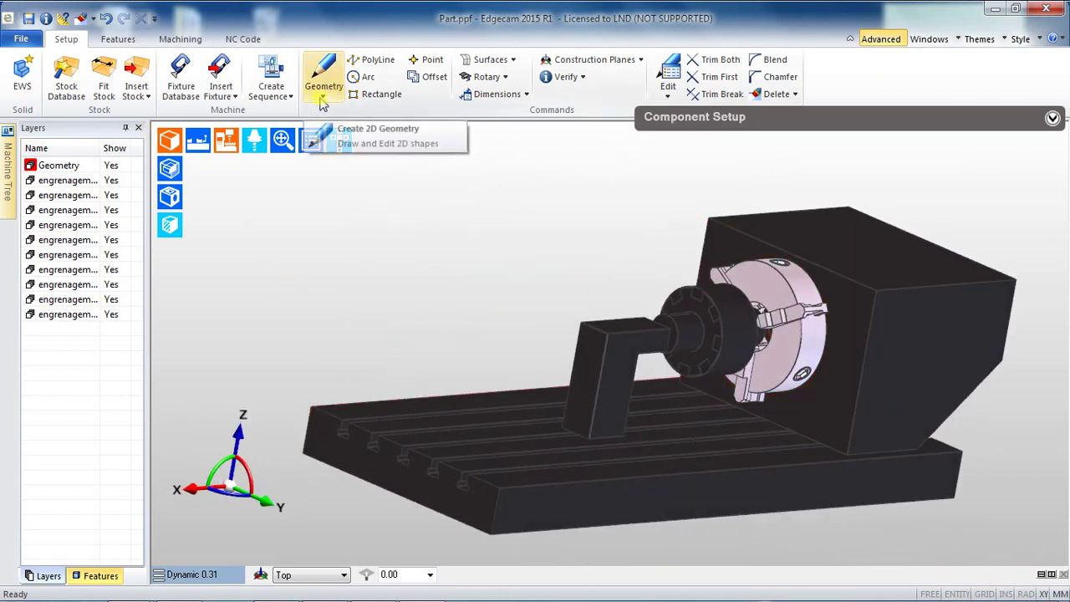
{"action": "middle_click_drag", "start_coordinate": [953, 350], "coordinate": [915, 294]}
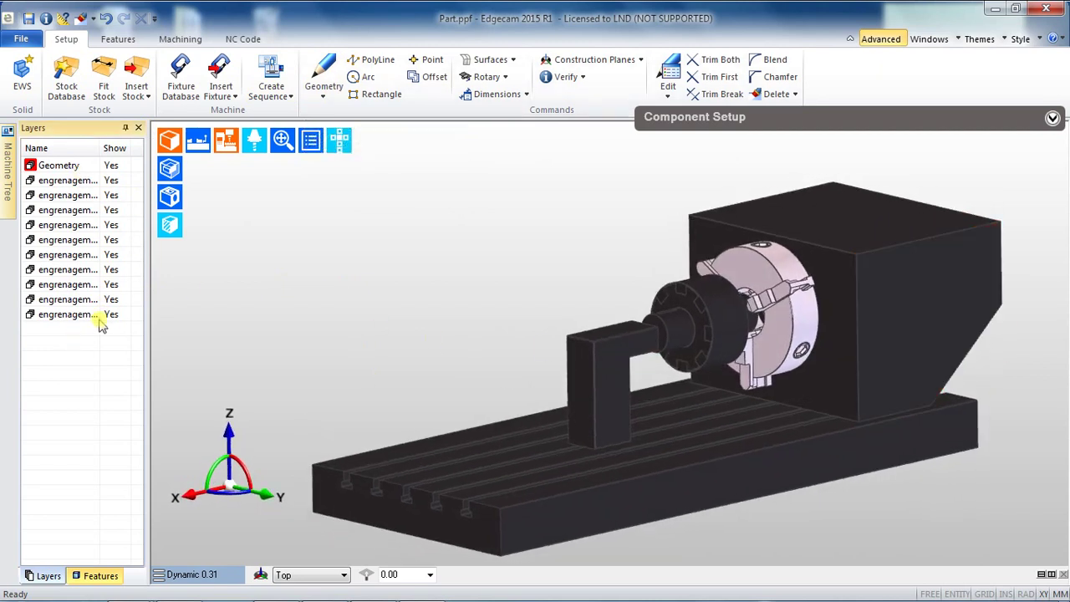
Step: Show only the plain blank's layer and define its solid as Stock with the Pick shape on the stock layer
{"action": "left_click", "coordinate": [107, 181]}
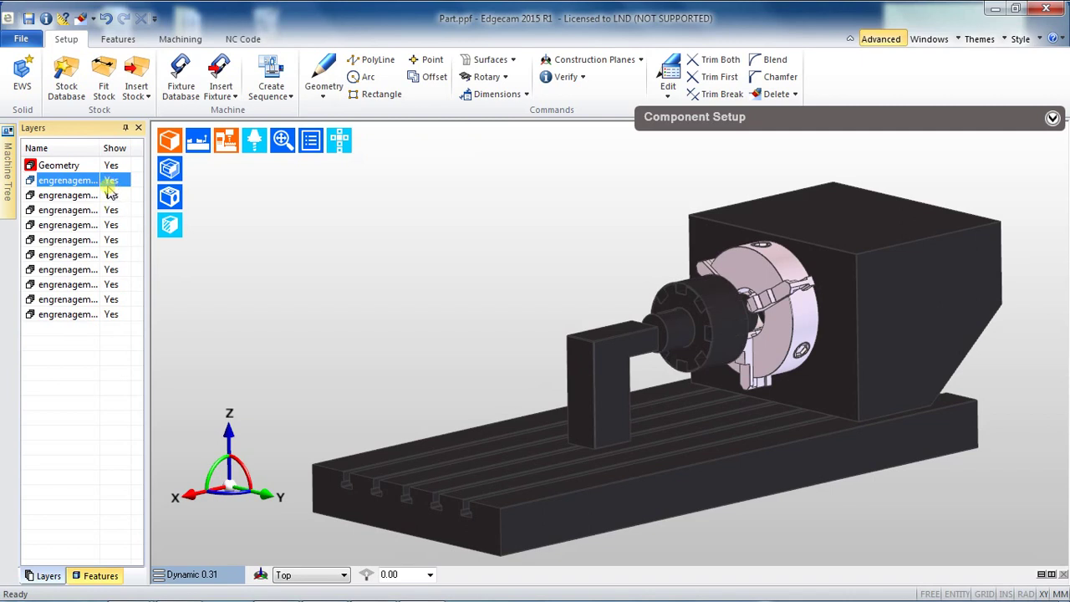
{"action": "right_click", "coordinate": [92, 178]}
{"action": "left_click", "coordinate": [152, 284]}
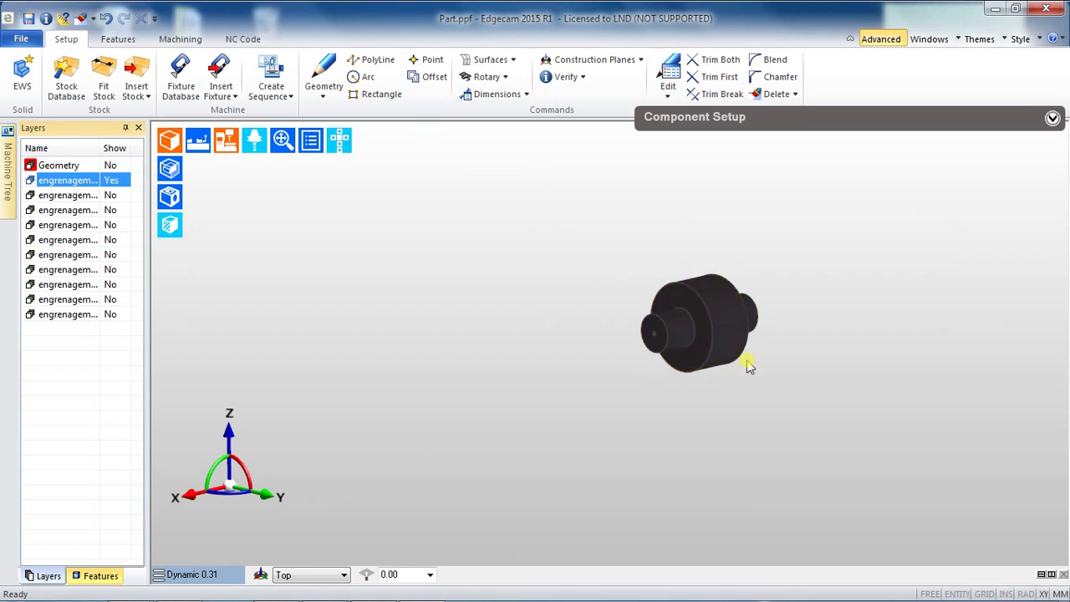
{"action": "left_click", "coordinate": [324, 79]}
{"action": "left_click", "coordinate": [349, 240]}
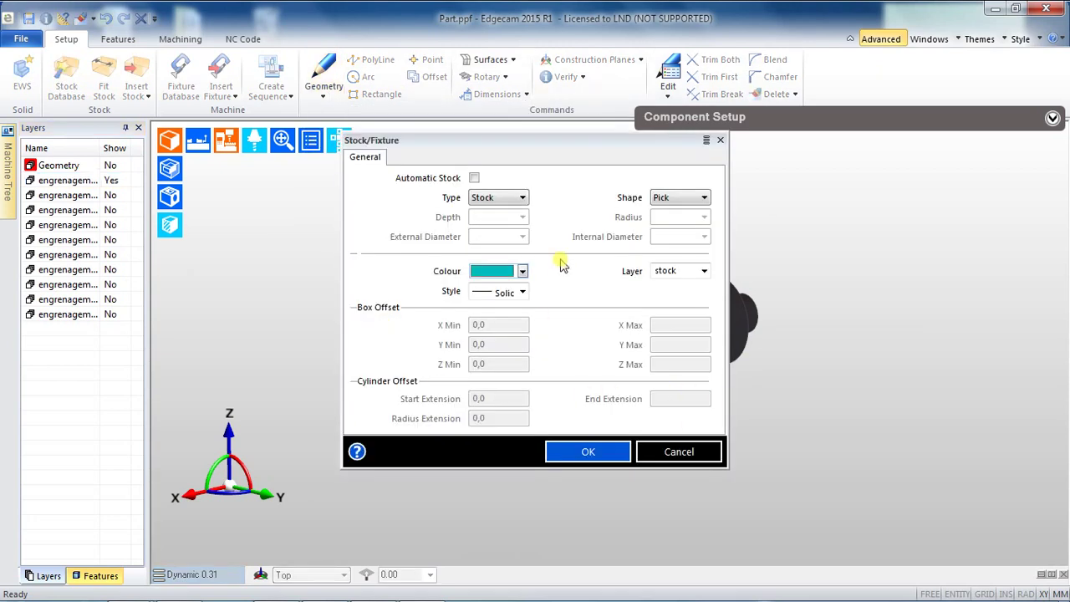
{"action": "left_click", "coordinate": [589, 453]}
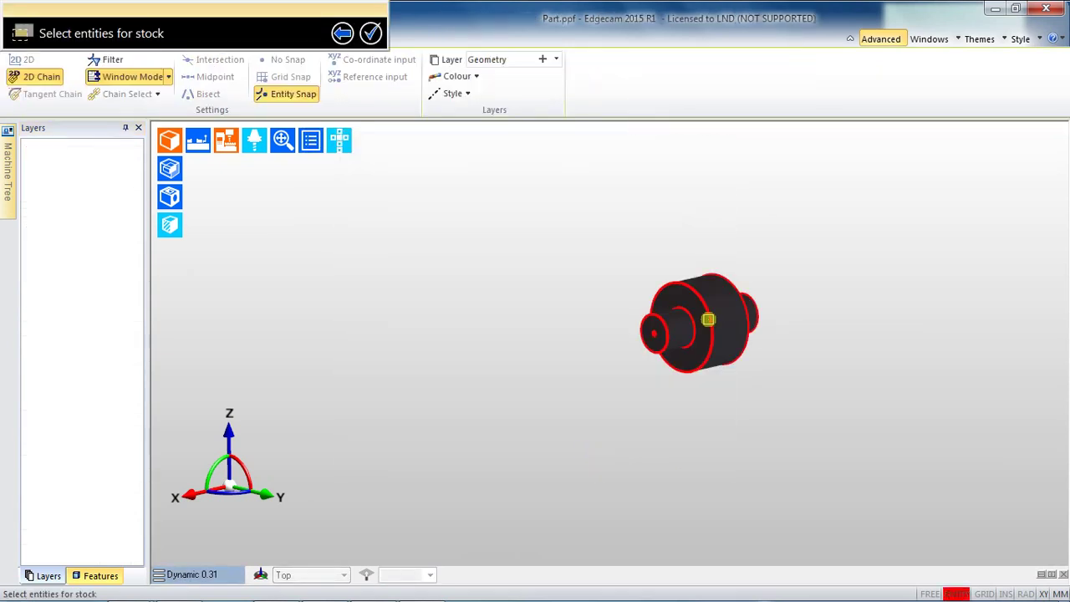
{"action": "left_click", "coordinate": [710, 318]}
{"action": "left_click", "coordinate": [371, 33]}
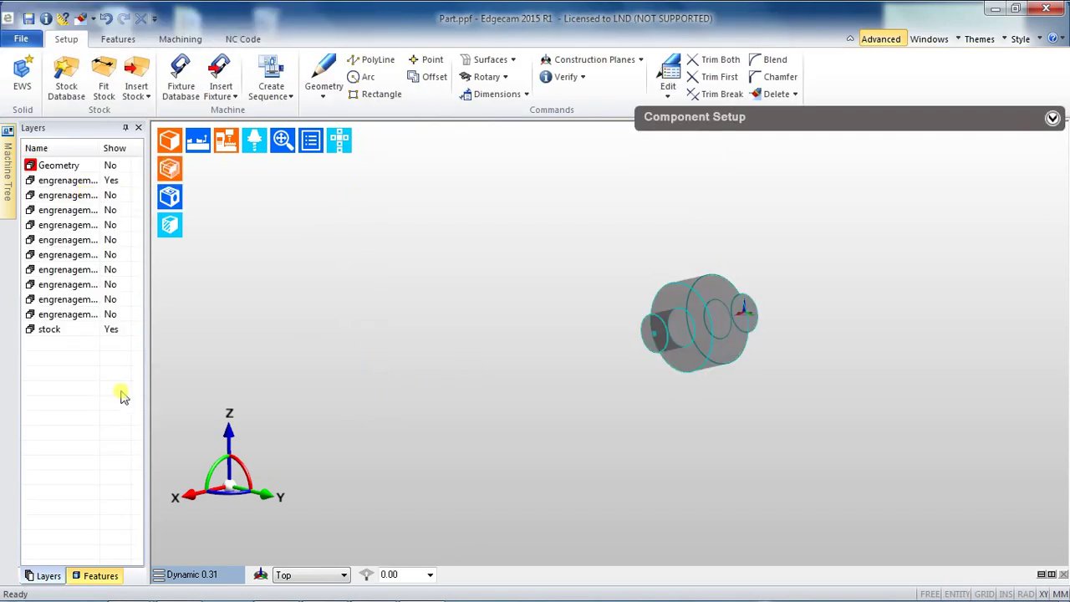
Step: Toggle the stock layer's visibility and inspect the translucent stock from another angle
{"action": "left_click", "coordinate": [107, 329]}
{"action": "left_click", "coordinate": [109, 329]}
{"action": "left_click", "coordinate": [109, 329]}
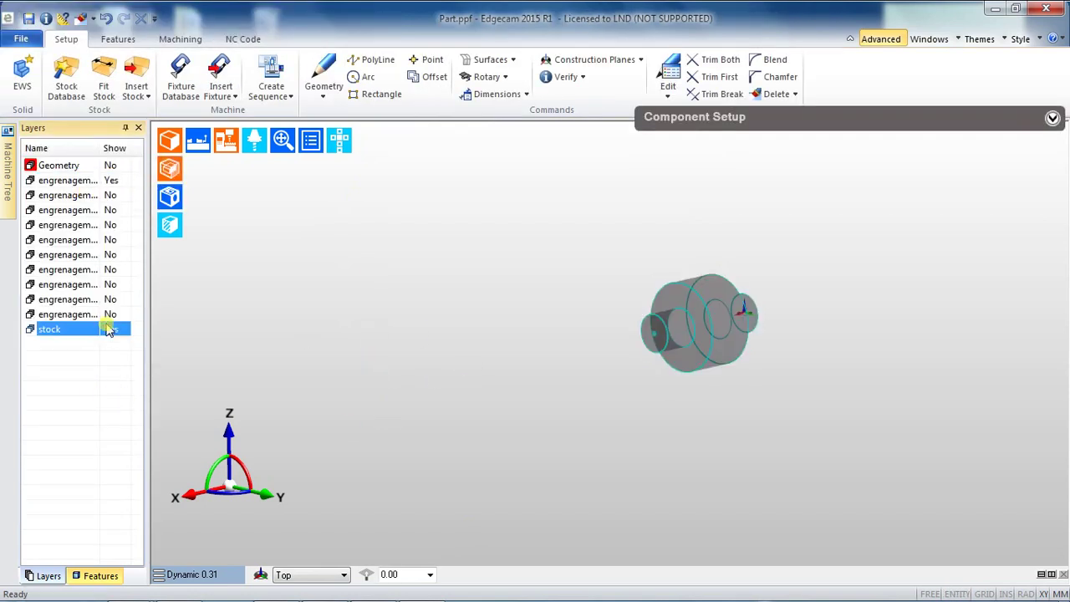
{"action": "right_click", "coordinate": [605, 430]}
{"action": "left_click", "coordinate": [465, 410]}
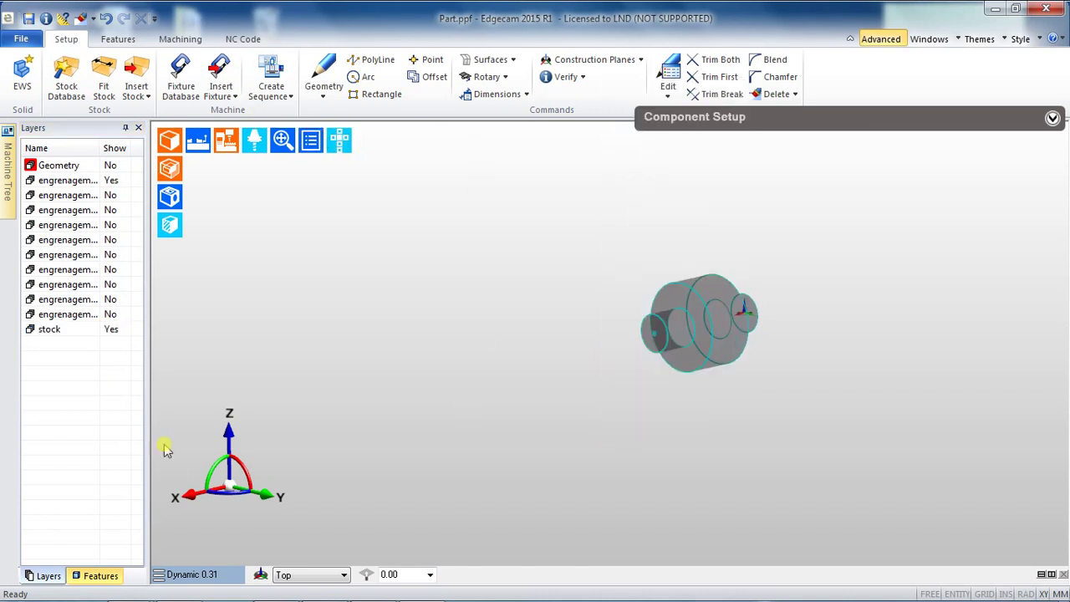
{"action": "middle_click_drag", "start_coordinate": [538, 523], "coordinate": [888, 385]}
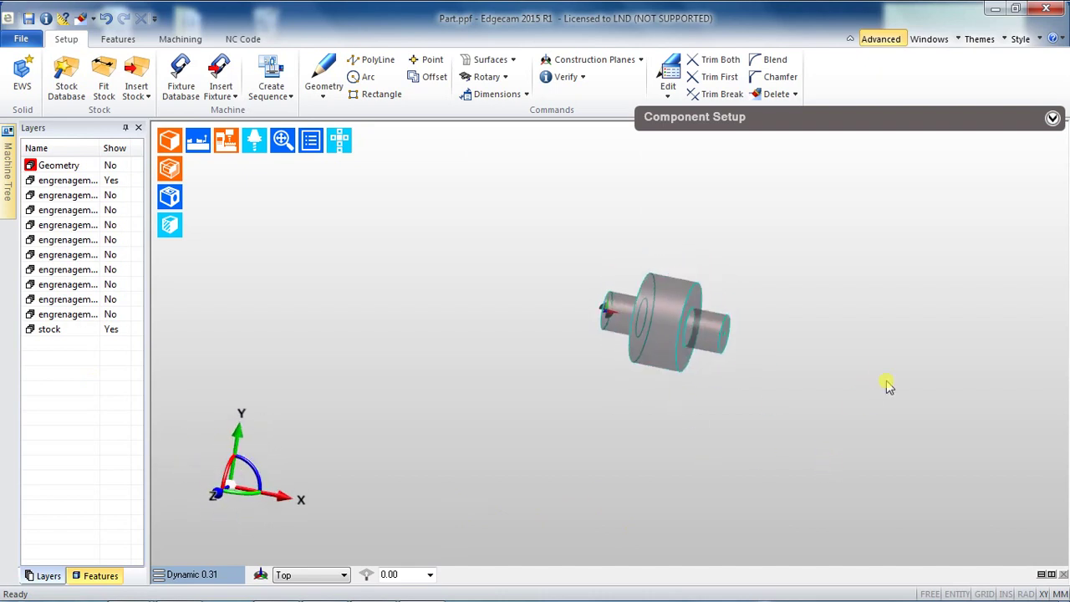
Step: Show only the second engrenagem layer, which holds the slotted gear, and hide the blank and stock layers
{"action": "left_click", "coordinate": [110, 195]}
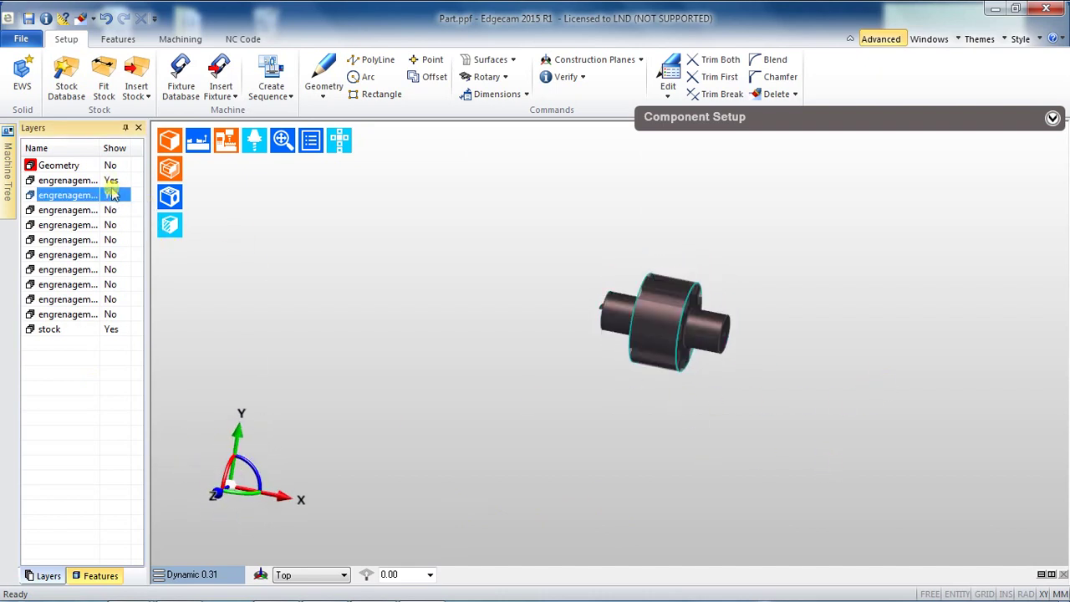
{"action": "left_click", "coordinate": [111, 181]}
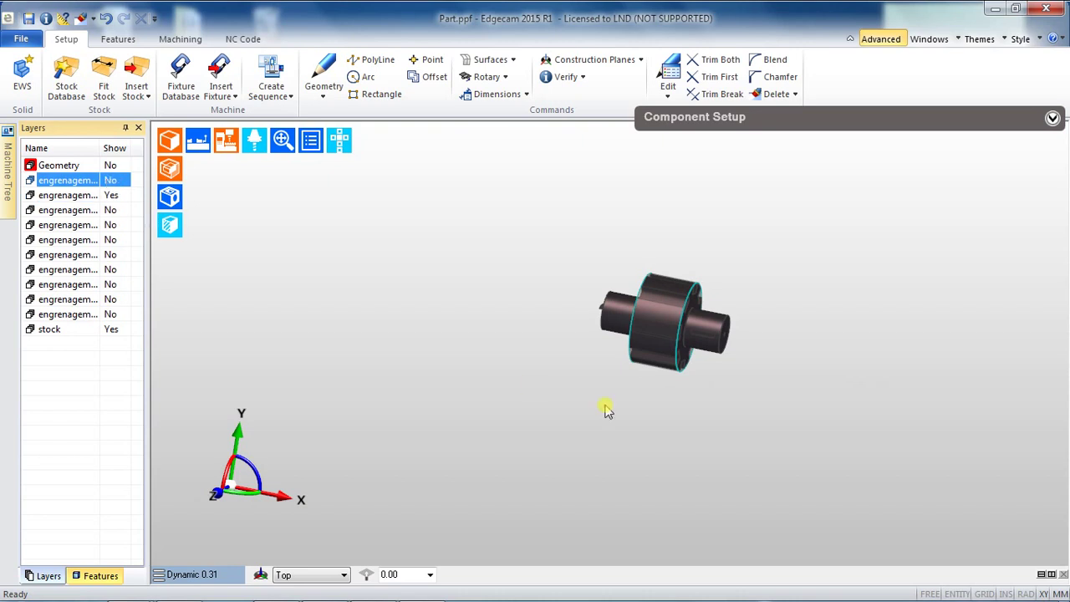
{"action": "right_click", "coordinate": [112, 199]}
{"action": "left_click", "coordinate": [164, 307]}
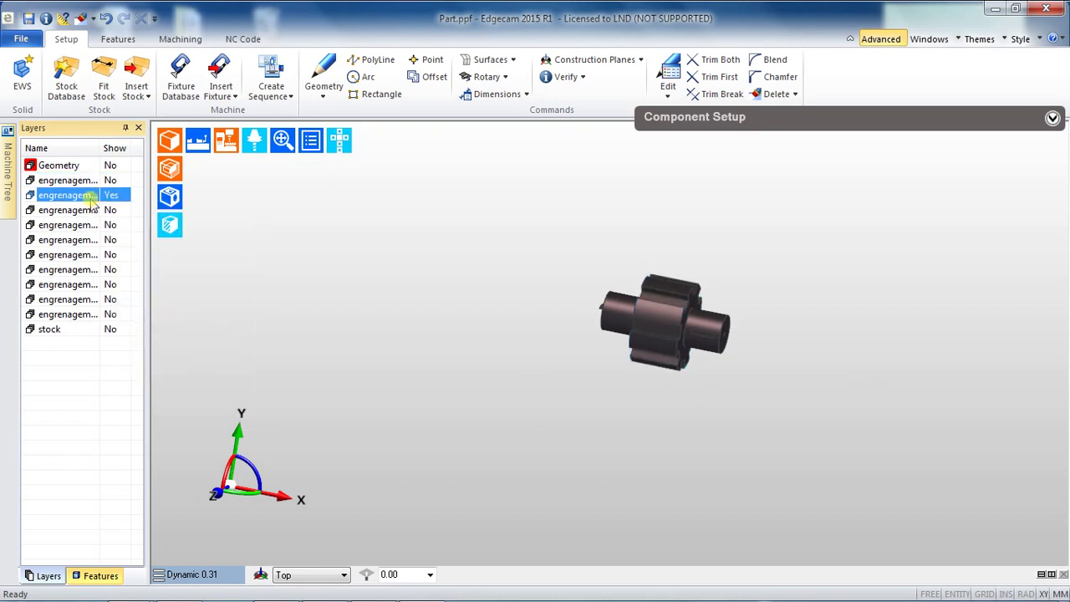
{"action": "right_click", "coordinate": [89, 197]}
{"action": "left_click", "coordinate": [153, 306]}
{"action": "middle_click_drag", "start_coordinate": [893, 475], "coordinate": [618, 320]}
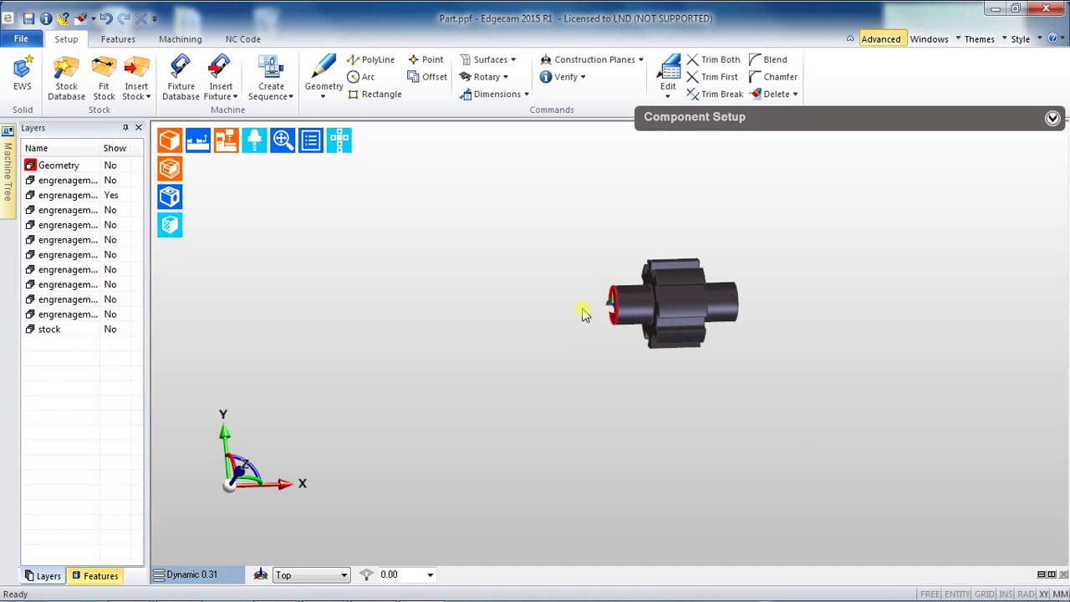
Step: Show the stock layer together with the slotted gear and inspect how the gear sits inside the stock
{"action": "left_click", "coordinate": [110, 329]}
{"action": "middle_click_drag", "start_coordinate": [704, 371], "coordinate": [596, 355]}
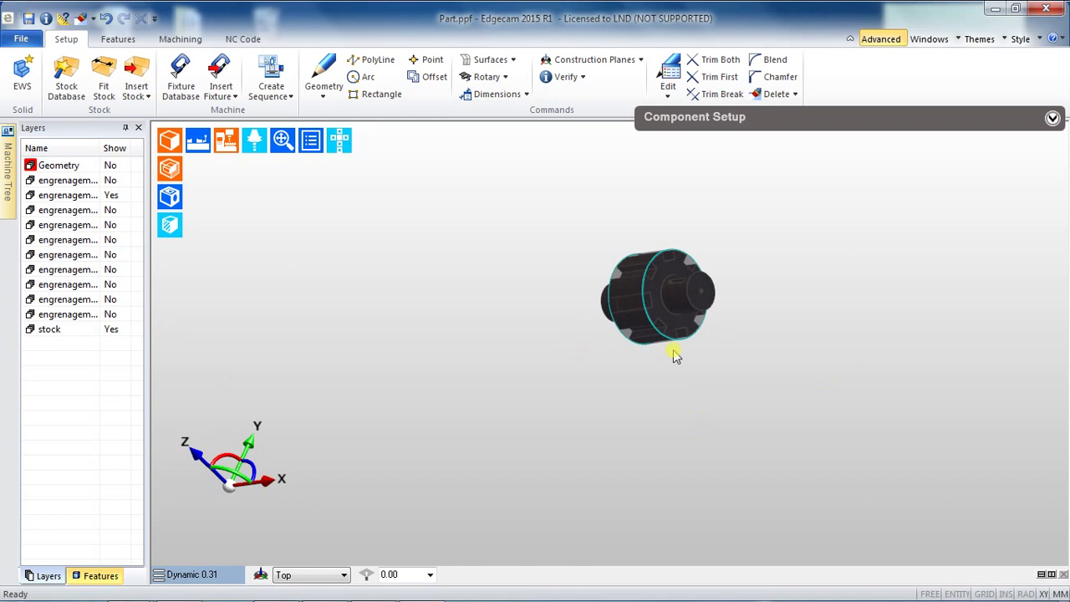
{"action": "middle_click_drag", "start_coordinate": [732, 288], "coordinate": [761, 370]}
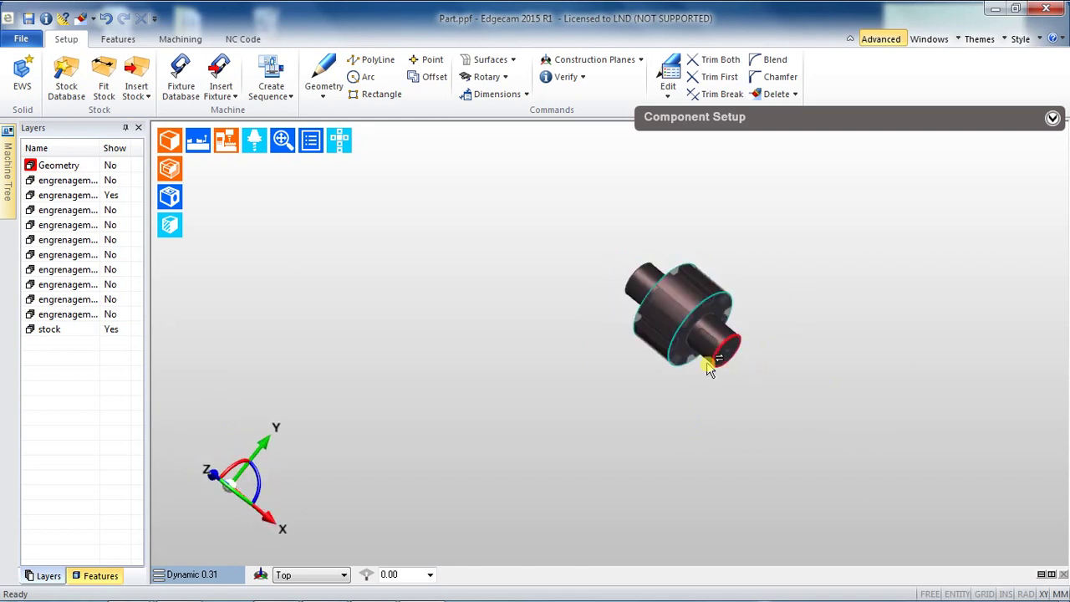
{"action": "mouse_move", "coordinate": [709, 368]}
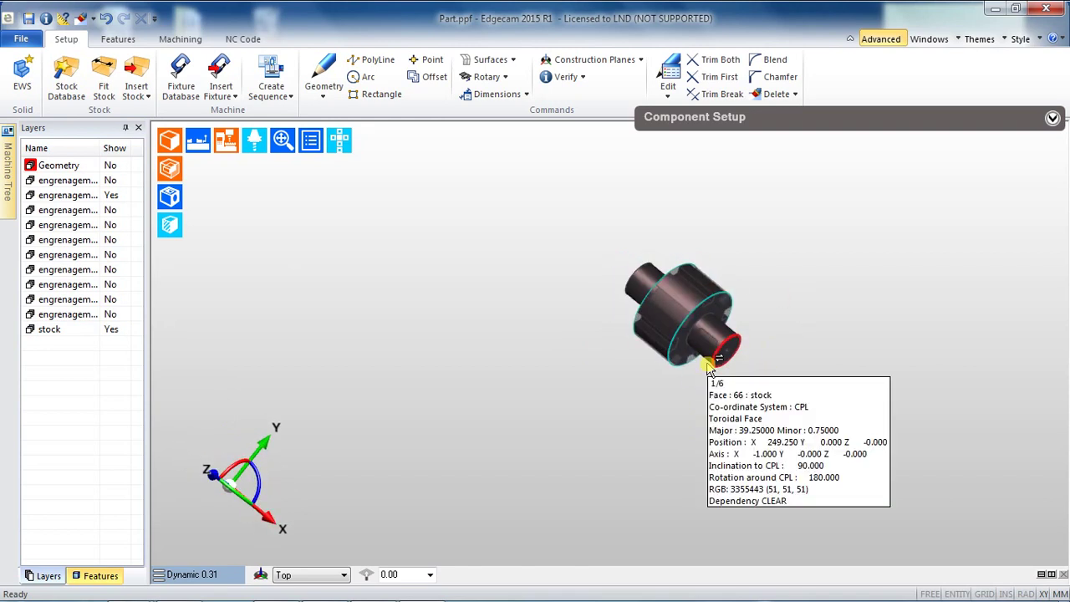
Step: Create a milling sequence on Discovery 760 Fanuc 21i-M.mcp, found among all machines with "dis", keeping Auto stock and the Top initial CPL
{"action": "left_click", "coordinate": [292, 97]}
{"action": "left_click", "coordinate": [294, 113]}
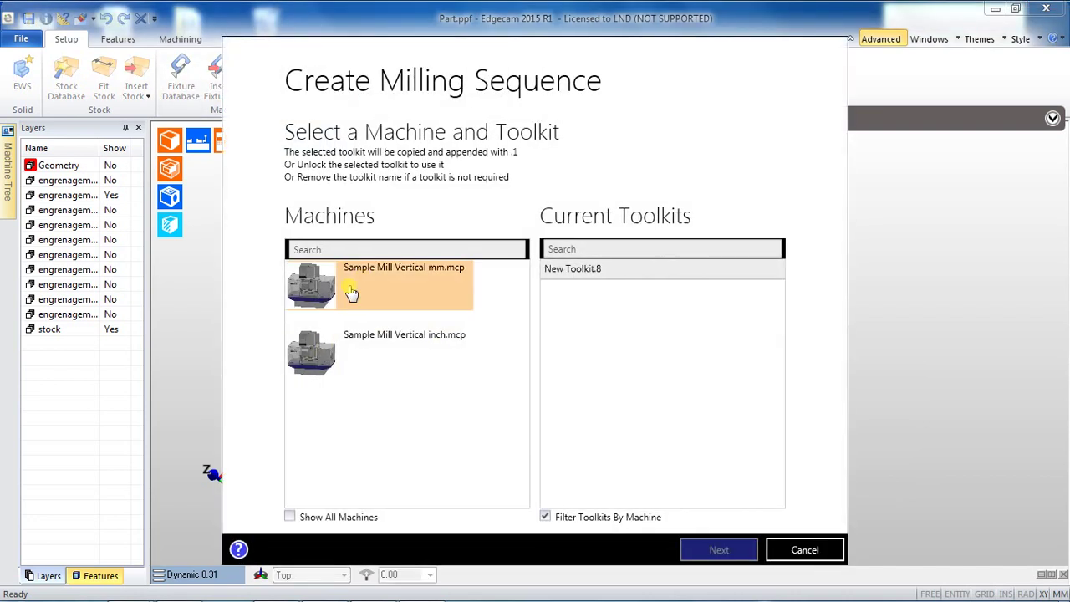
{"action": "left_click", "coordinate": [289, 516]}
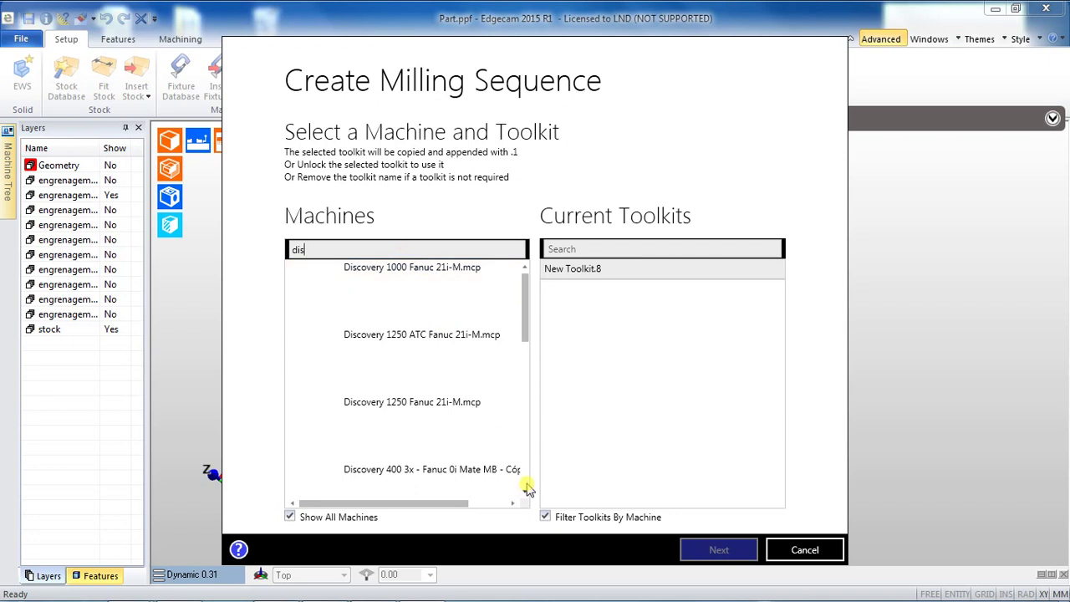
{"action": "scroll", "coordinate": [523, 496], "scroll_direction": "down", "scroll_amount": 1}
{"action": "left_click", "coordinate": [476, 476]}
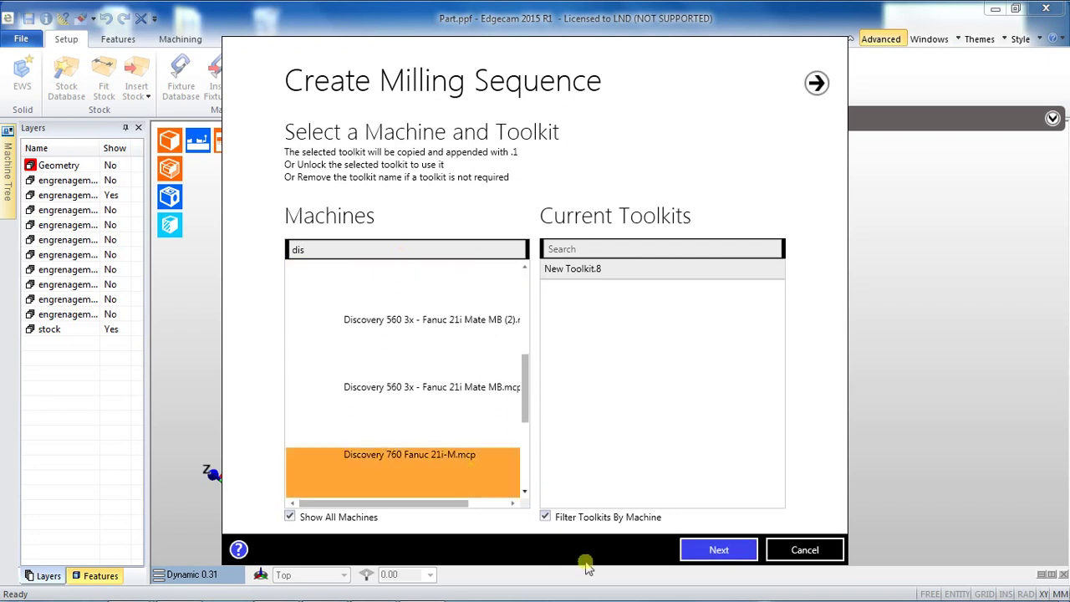
{"action": "left_click", "coordinate": [719, 550]}
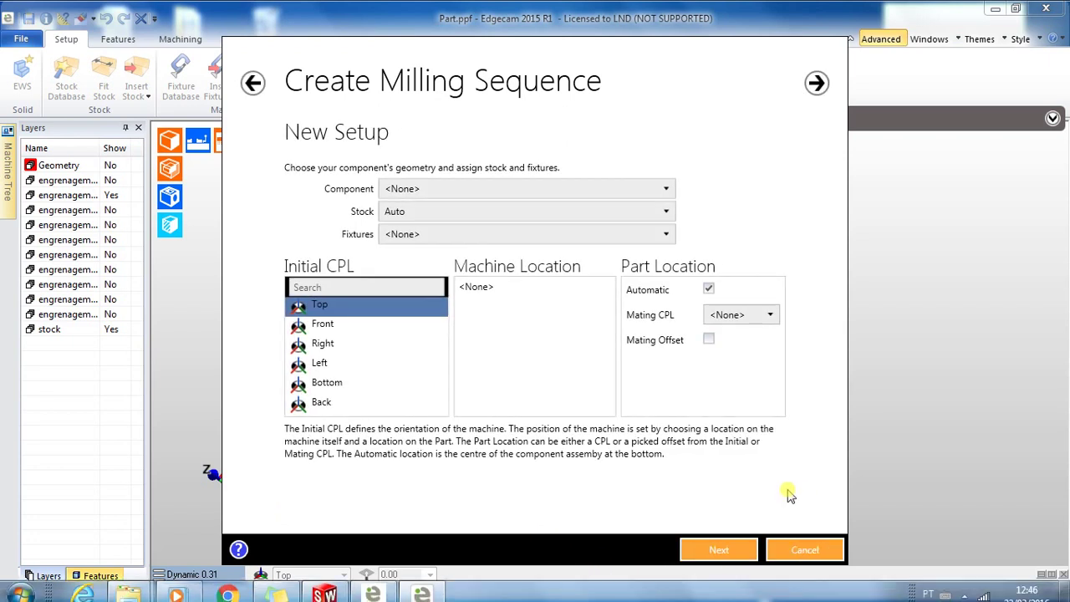
{"action": "left_click", "coordinate": [727, 549]}
{"action": "left_click", "coordinate": [730, 549]}
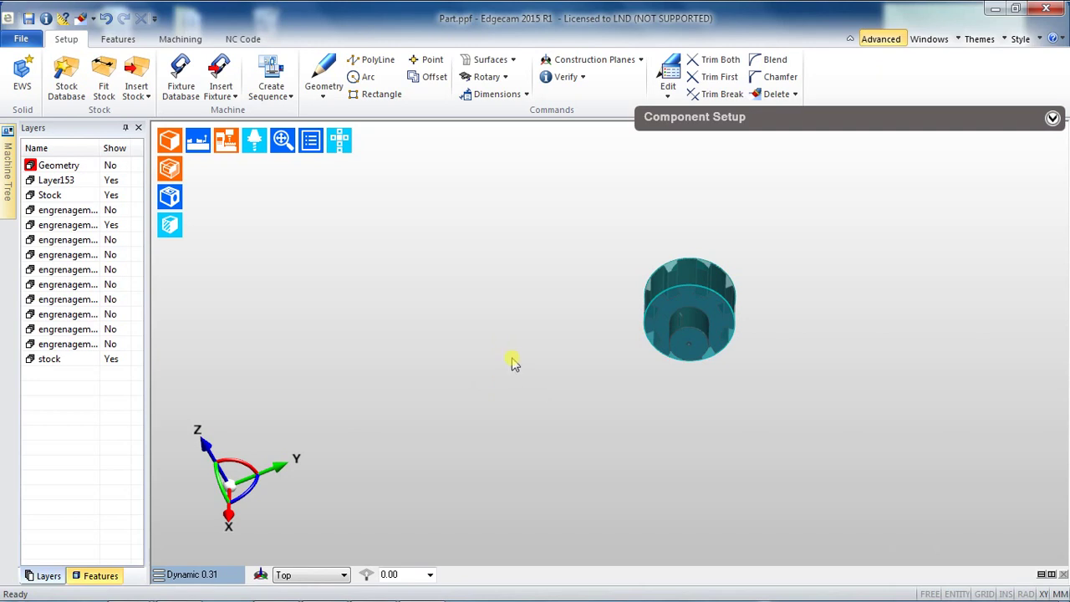
{"action": "scroll", "coordinate": [511, 361], "scroll_direction": "down", "scroll_amount": 1}
{"action": "scroll", "coordinate": [585, 326], "scroll_direction": "up", "scroll_amount": 3}
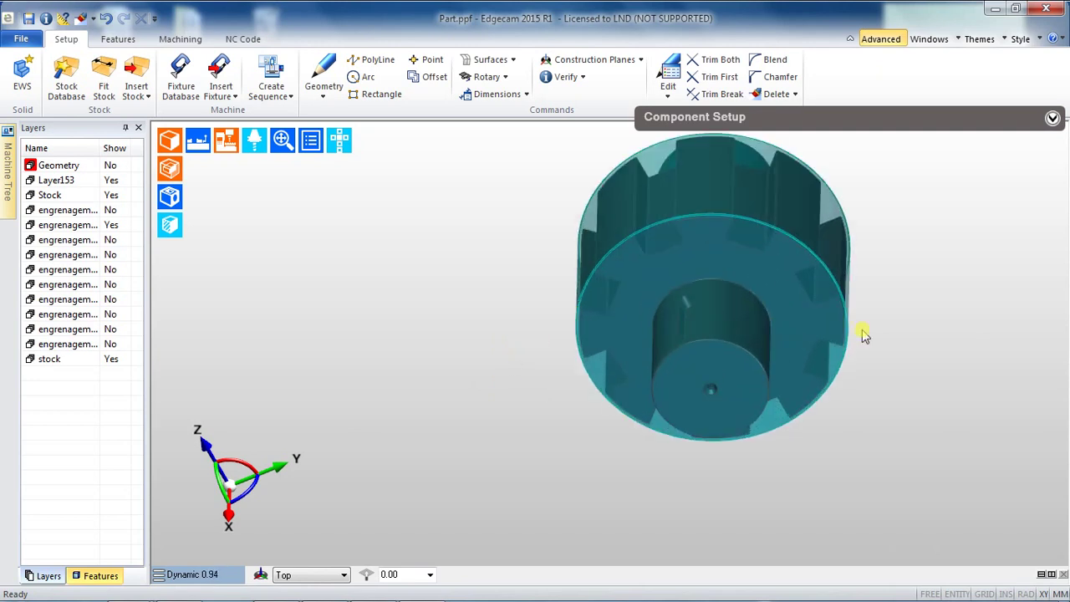
{"action": "scroll", "coordinate": [861, 341], "scroll_direction": "up", "scroll_amount": 2}
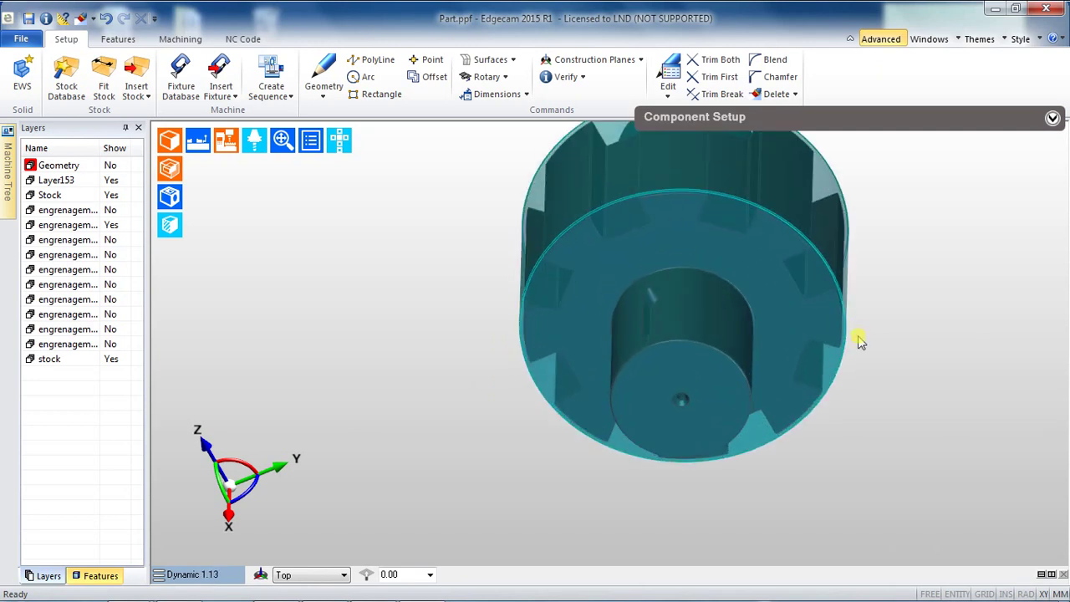
Step: Show all layers so the chuck, table and tailstock are displayed around the slotted gear
{"action": "scroll", "coordinate": [855, 336], "scroll_direction": "down", "scroll_amount": 2}
{"action": "left_click", "coordinate": [855, 294]}
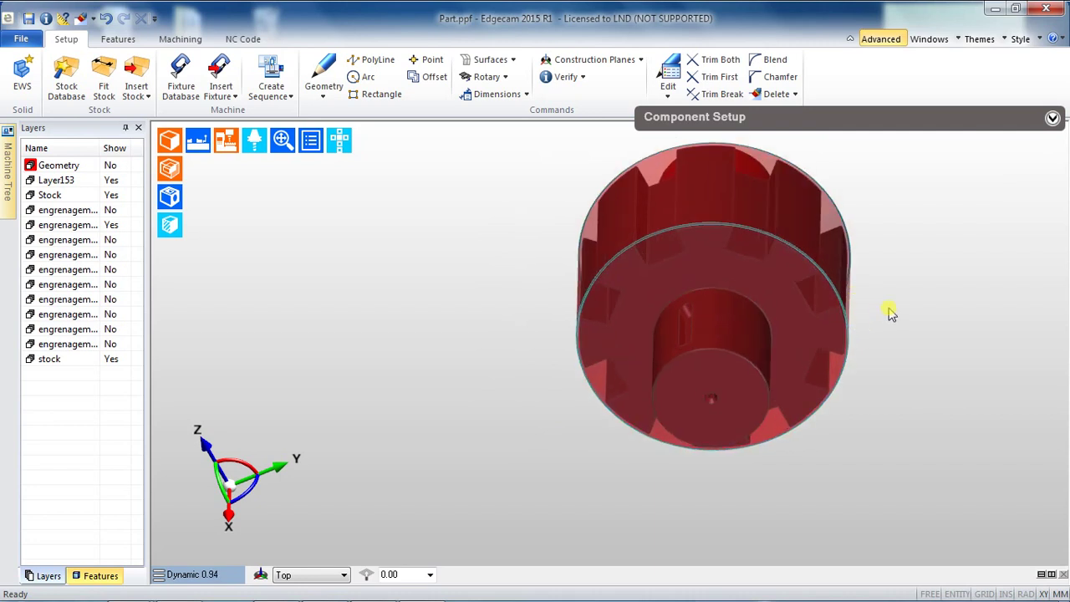
{"action": "middle_click_drag", "start_coordinate": [902, 322], "coordinate": [878, 312]}
{"action": "scroll", "coordinate": [623, 310], "scroll_direction": "up", "scroll_amount": 2}
{"action": "scroll", "coordinate": [620, 316], "scroll_direction": "down", "scroll_amount": 3}
{"action": "right_click", "coordinate": [77, 413]}
{"action": "left_click", "coordinate": [107, 445]}
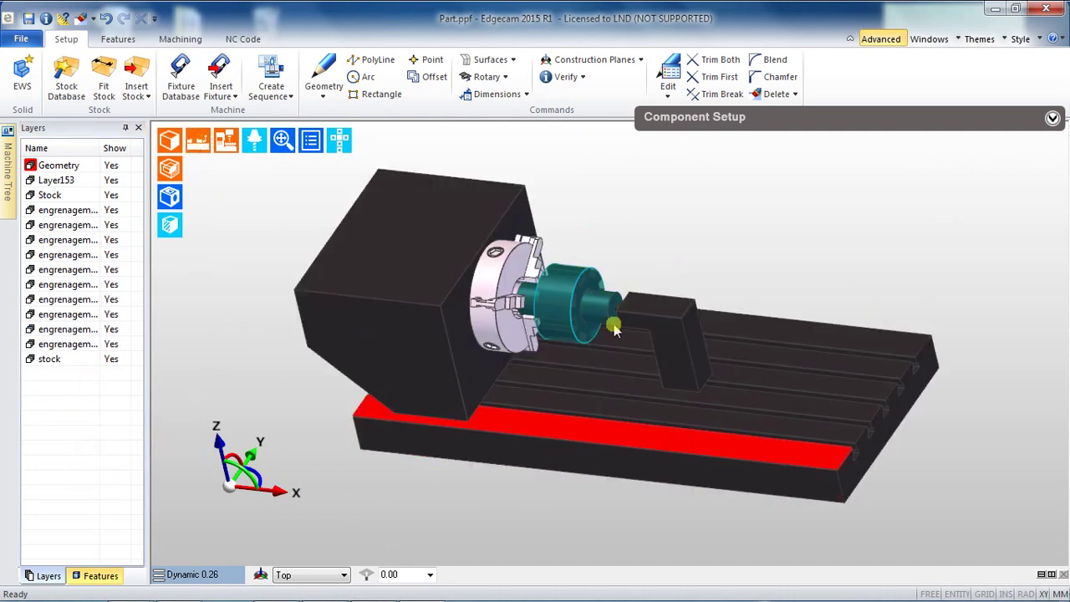
{"action": "middle_click_drag", "start_coordinate": [795, 306], "coordinate": [713, 390]}
Step: Switch to SolidWorks and measure the distance between one shaft end face and the adjacent side face of the gear
{"action": "left_click", "coordinate": [362, 577]}
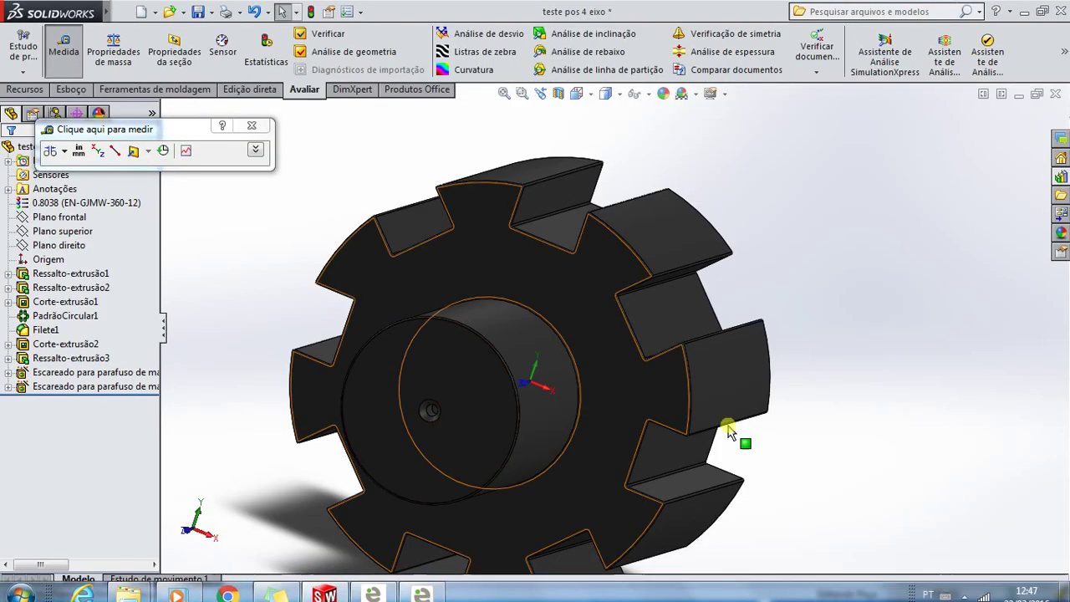
{"action": "scroll", "coordinate": [843, 373], "scroll_direction": "down", "scroll_amount": 3}
{"action": "scroll", "coordinate": [832, 384], "scroll_direction": "up", "scroll_amount": 5}
{"action": "key", "text": "ctrl+3"}
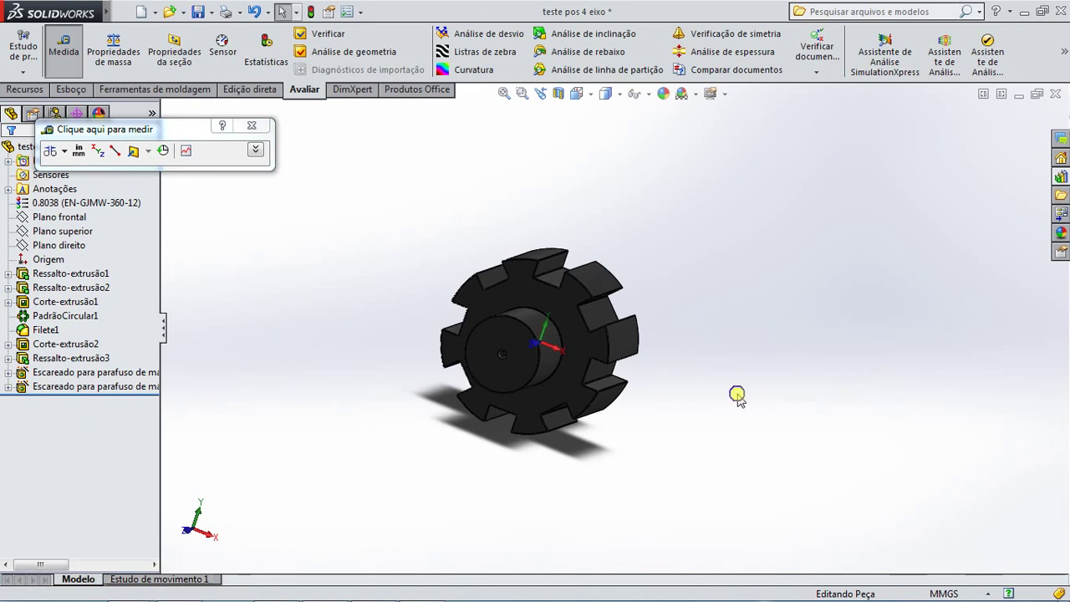
{"action": "key", "text": "Escape"}
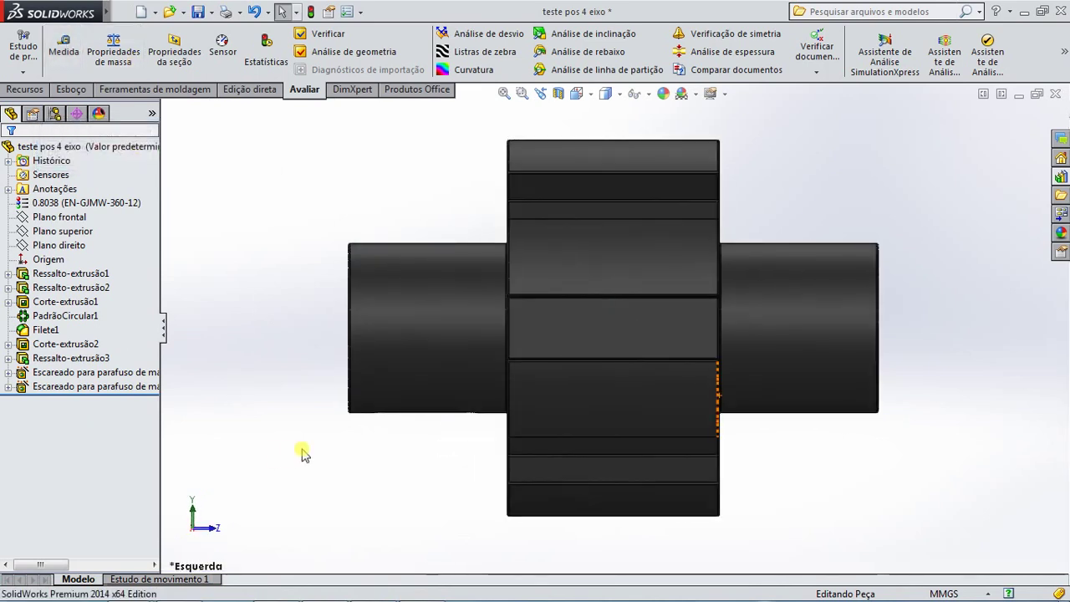
{"action": "left_click", "coordinate": [64, 50]}
{"action": "middle_click_drag", "start_coordinate": [938, 471], "coordinate": [845, 475]}
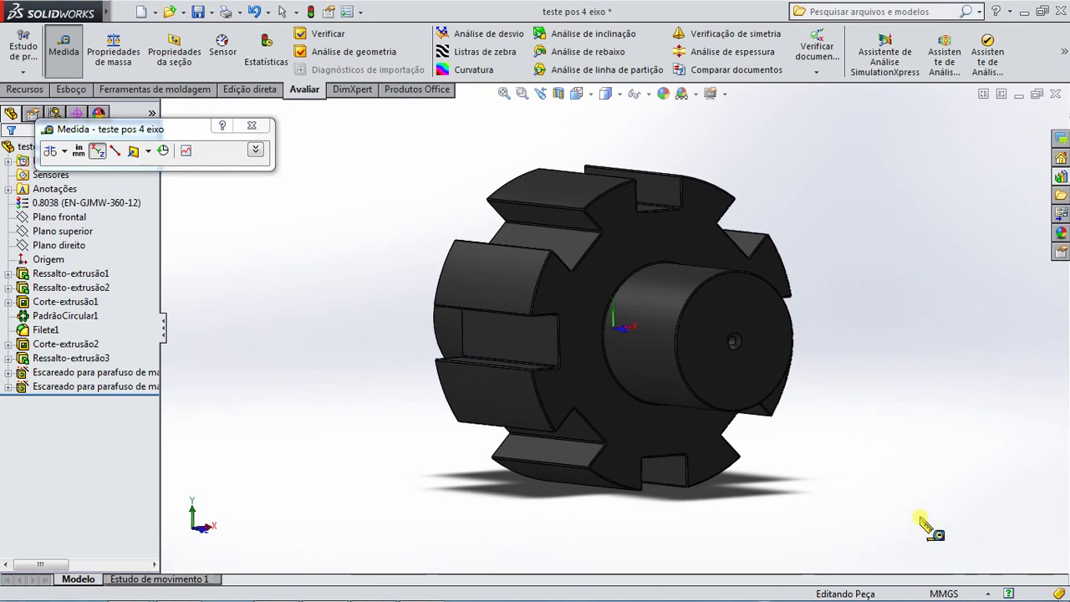
{"action": "left_click", "coordinate": [786, 347]}
{"action": "left_click", "coordinate": [620, 402]}
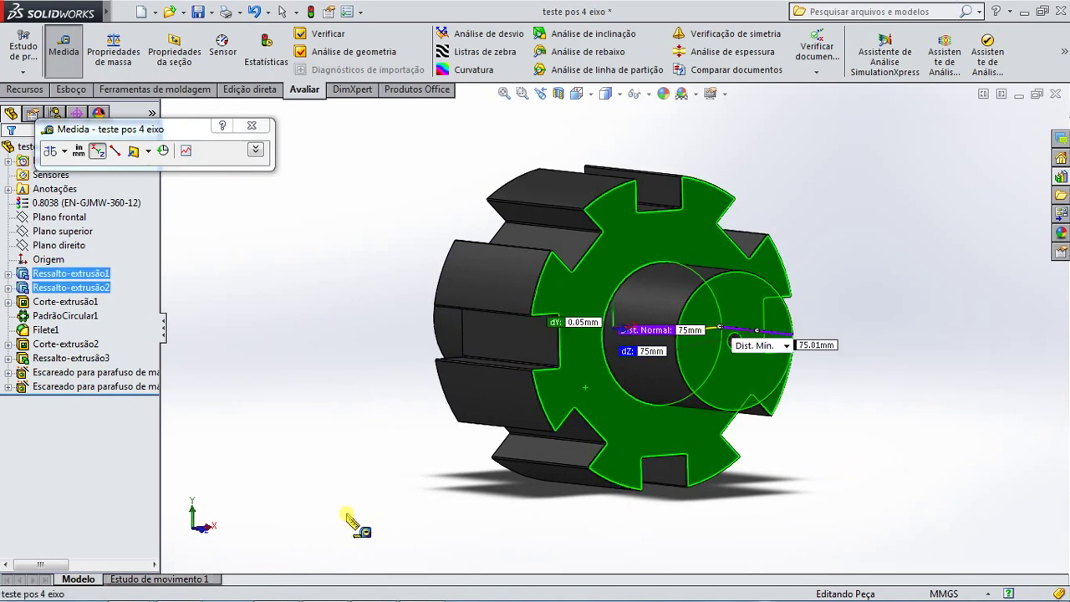
Step: Measure from the opposite shaft's end face to the circular edge where that shaft meets the gear
{"action": "left_click", "coordinate": [385, 447]}
{"action": "middle_click_drag", "start_coordinate": [384, 451], "coordinate": [477, 537]}
{"action": "left_click", "coordinate": [559, 286]}
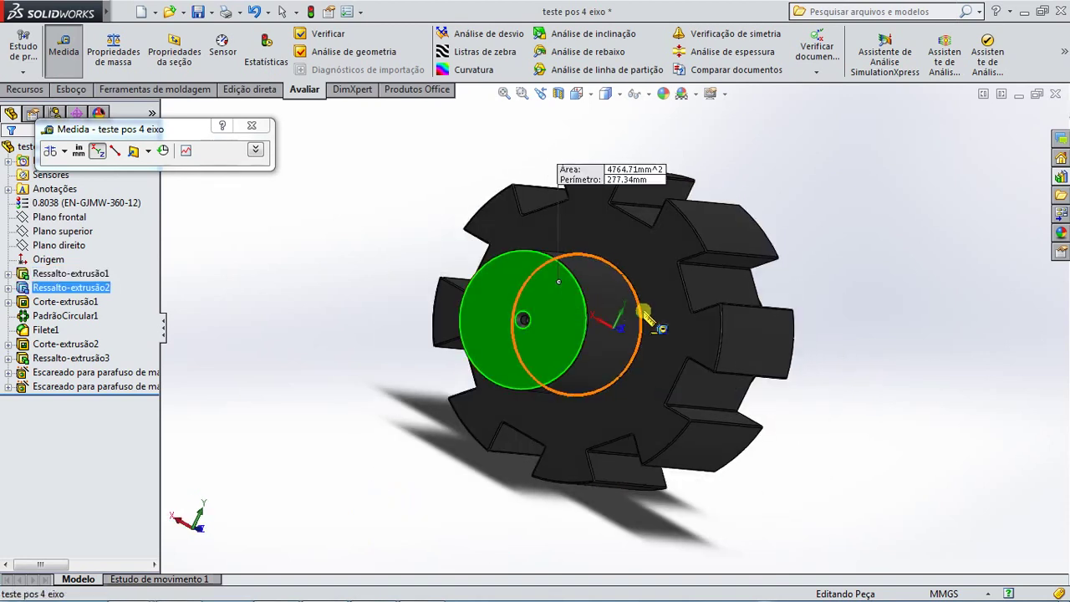
{"action": "left_click", "coordinate": [627, 334]}
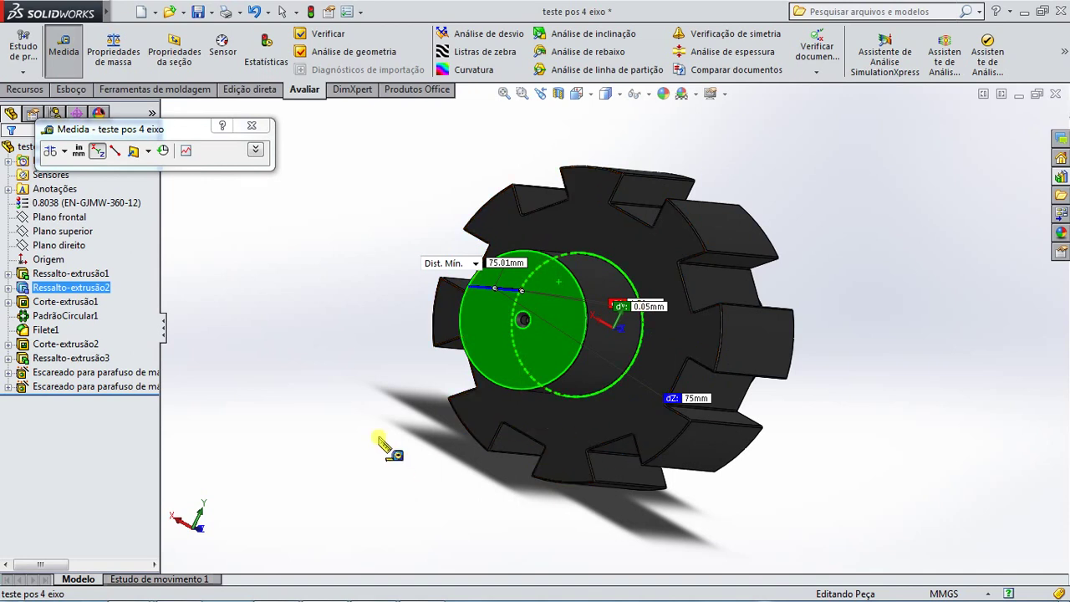
Step: Restart the measurement and measure from the opposite shaft's end face to the gear side face next to it
{"action": "key", "text": "Escape"}
{"action": "left_click", "coordinate": [569, 292]}
{"action": "left_click", "coordinate": [63, 46]}
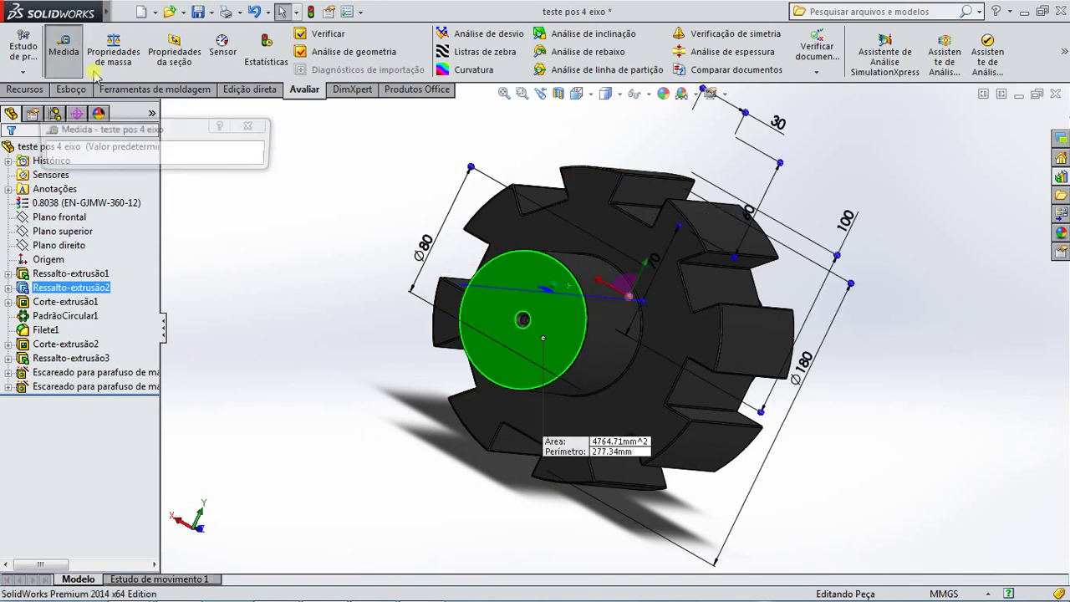
{"action": "left_click", "coordinate": [1033, 361]}
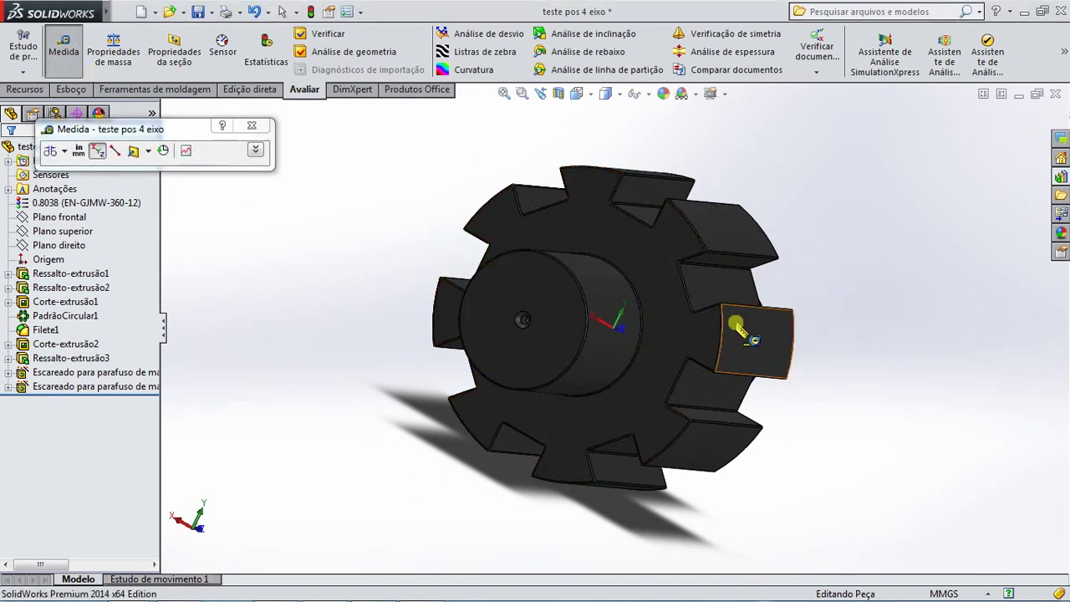
{"action": "left_click", "coordinate": [673, 306]}
{"action": "left_click", "coordinate": [581, 312]}
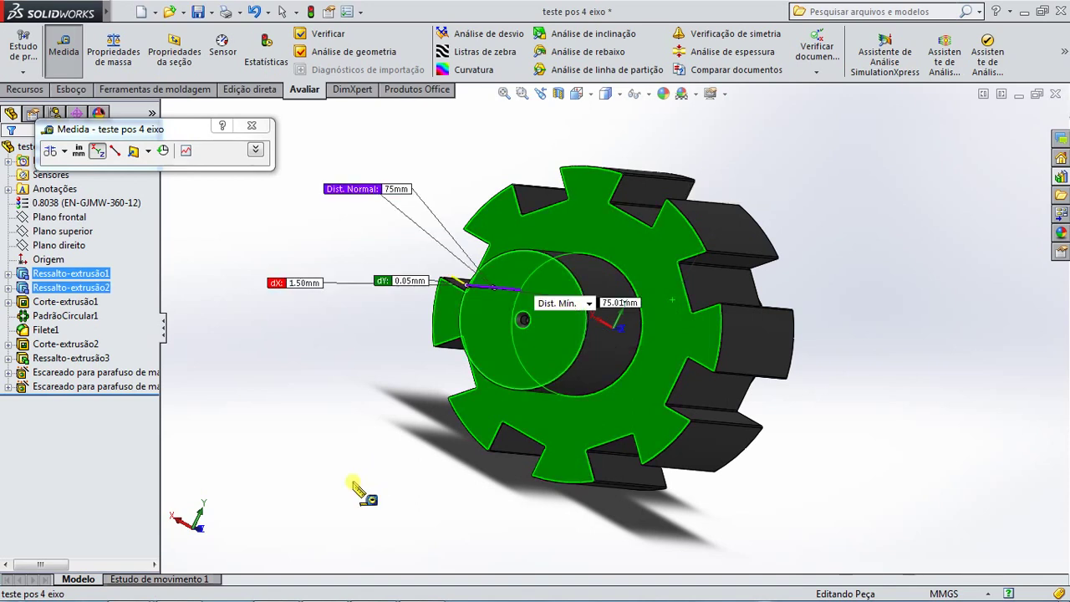
{"action": "key", "text": "Escape"}
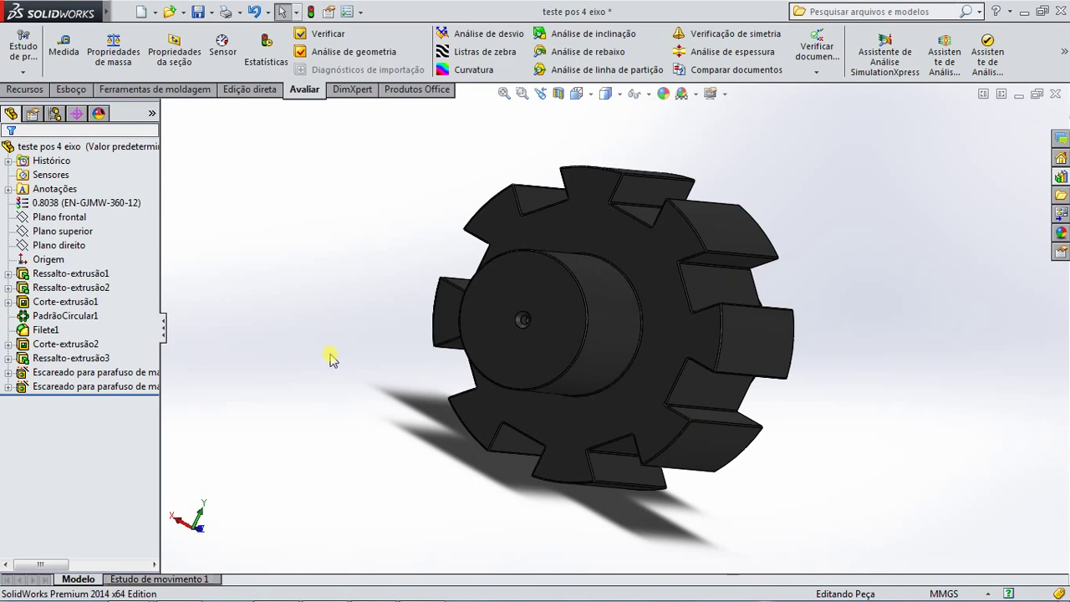
Step: Measure the distance between faces on opposite sides of the gear part
{"action": "left_click", "coordinate": [64, 46]}
{"action": "middle_click_drag", "start_coordinate": [823, 503], "coordinate": [685, 442]}
{"action": "left_click", "coordinate": [718, 377]}
{"action": "middle_click_drag", "start_coordinate": [718, 376], "coordinate": [513, 334]}
{"action": "left_click", "coordinate": [518, 330]}
{"action": "middle_click_drag", "start_coordinate": [903, 393], "coordinate": [764, 411]}
{"action": "key", "text": "Escape"}
Step: Measure the distance from one shaft end face to the far side face of the gear
{"action": "middle_click_drag", "start_coordinate": [884, 389], "coordinate": [836, 317]}
{"action": "left_click", "coordinate": [63, 46]}
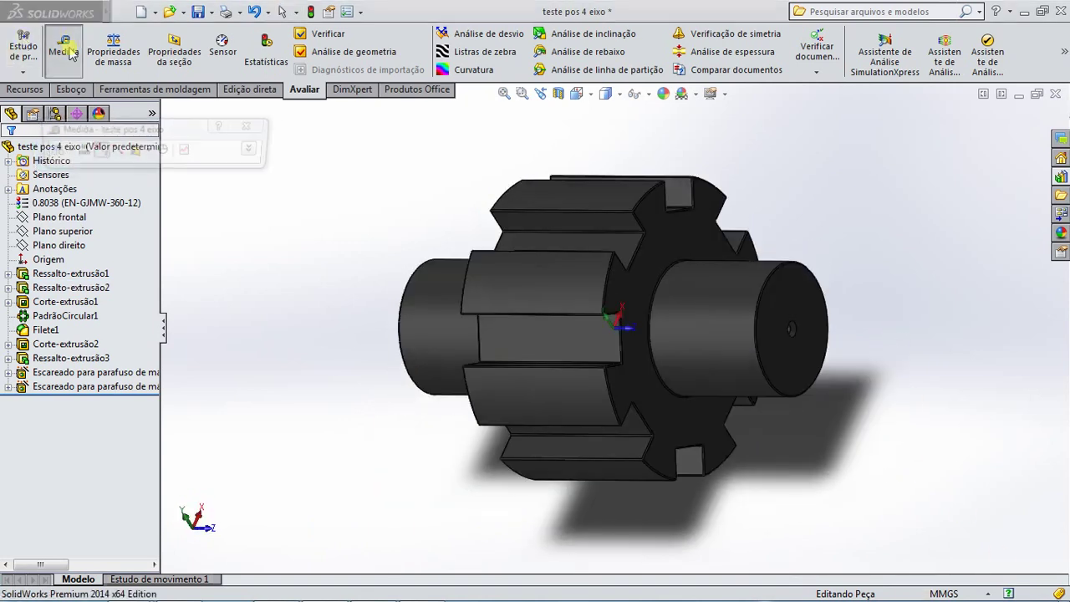
{"action": "left_click", "coordinate": [790, 360]}
{"action": "middle_click_drag", "start_coordinate": [573, 501], "coordinate": [735, 494]}
{"action": "left_click", "coordinate": [734, 303]}
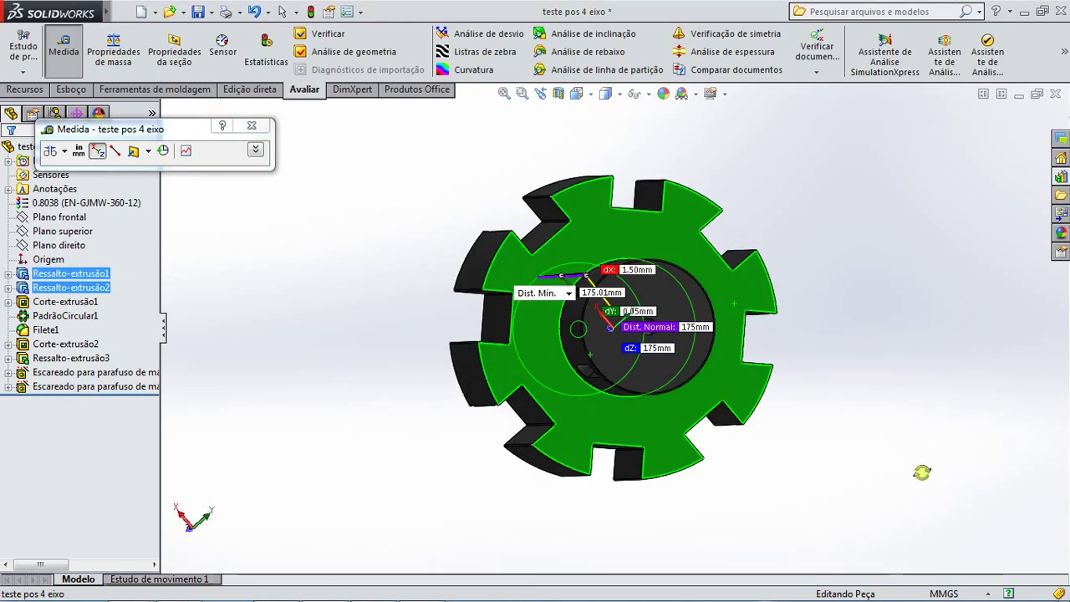
{"action": "middle_click_drag", "start_coordinate": [921, 472], "coordinate": [861, 500]}
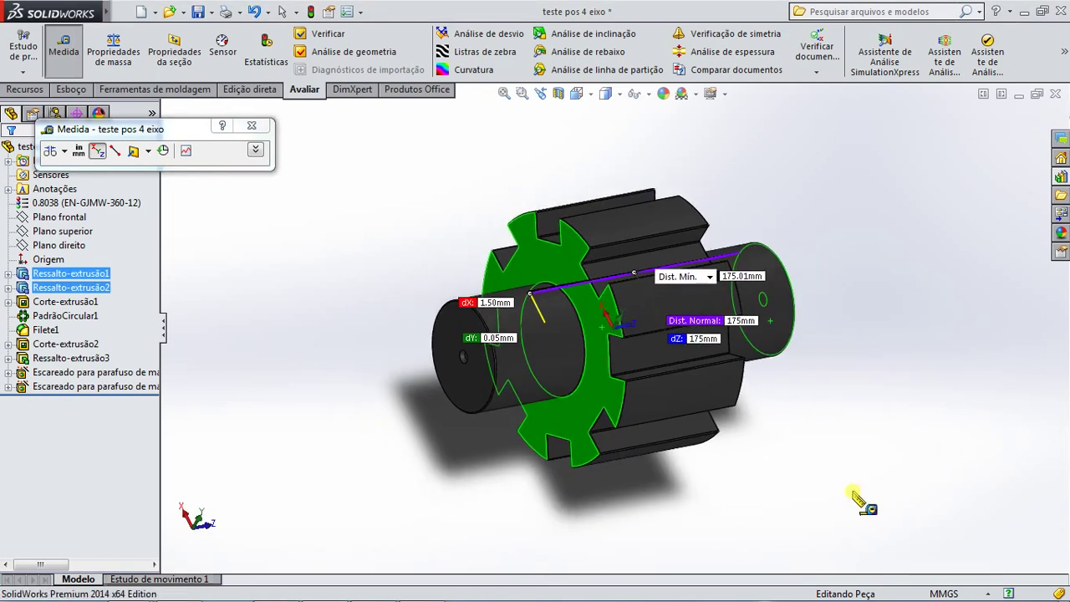
{"action": "key", "text": "Escape"}
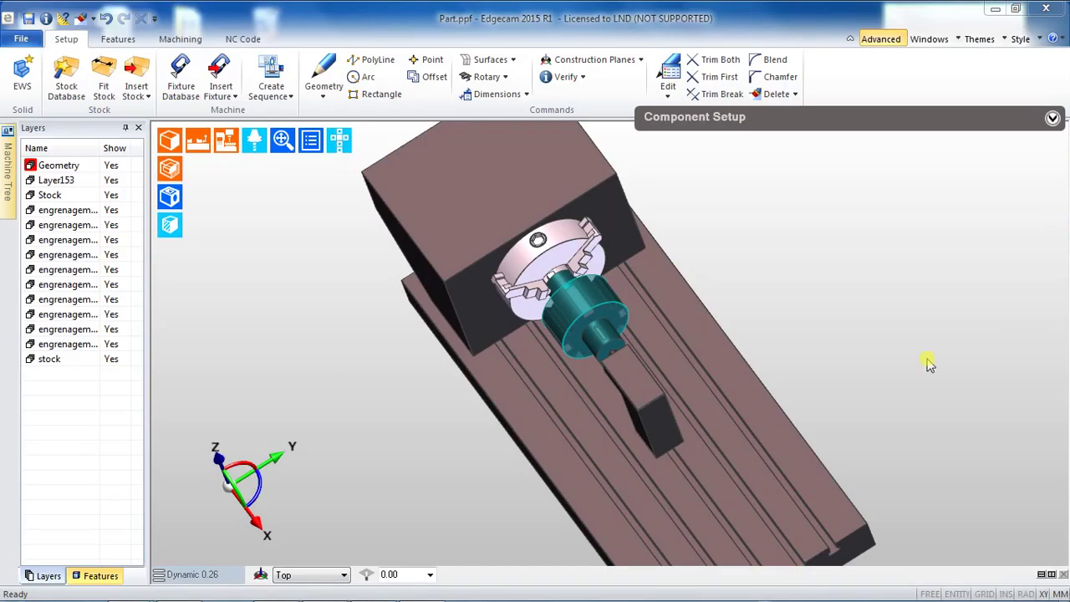
Step: Return to Edgecam and inspect up close how the gear sits between the chuck and the tailstock
{"action": "middle_click_drag", "start_coordinate": [877, 448], "coordinate": [652, 415]}
{"action": "scroll", "coordinate": [500, 324], "scroll_direction": "up", "scroll_amount": 5}
{"action": "scroll", "coordinate": [500, 323], "scroll_direction": "up", "scroll_amount": 2}
{"action": "left_click", "coordinate": [503, 325]}
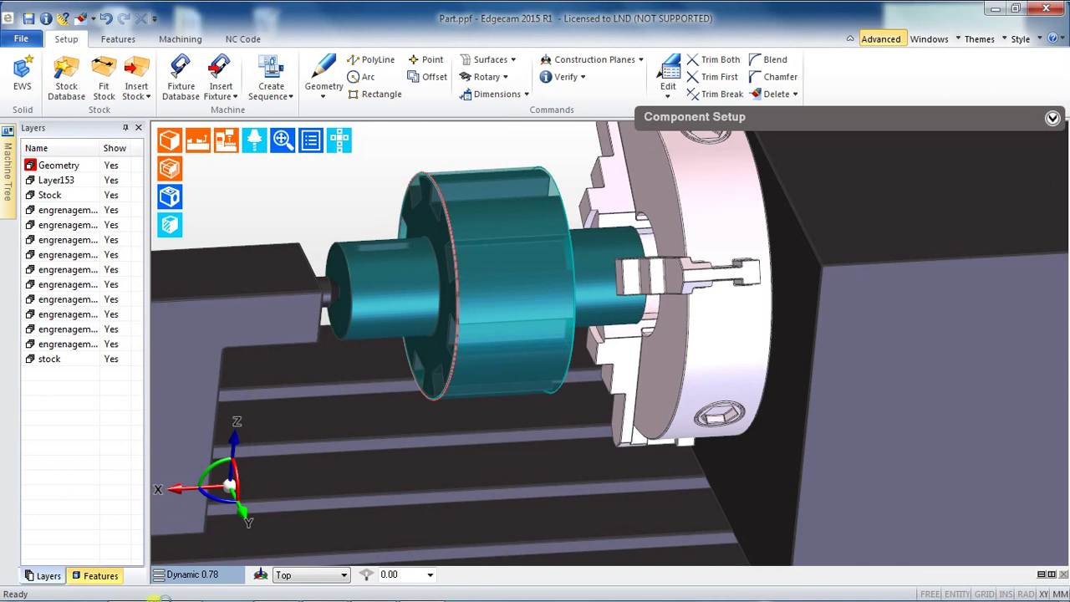
Step: Roll the SolidWorks gear part back to just after Ressalto-extrusão2 and measure the large cylinder's outer circular edge
{"action": "left_click", "coordinate": [334, 588]}
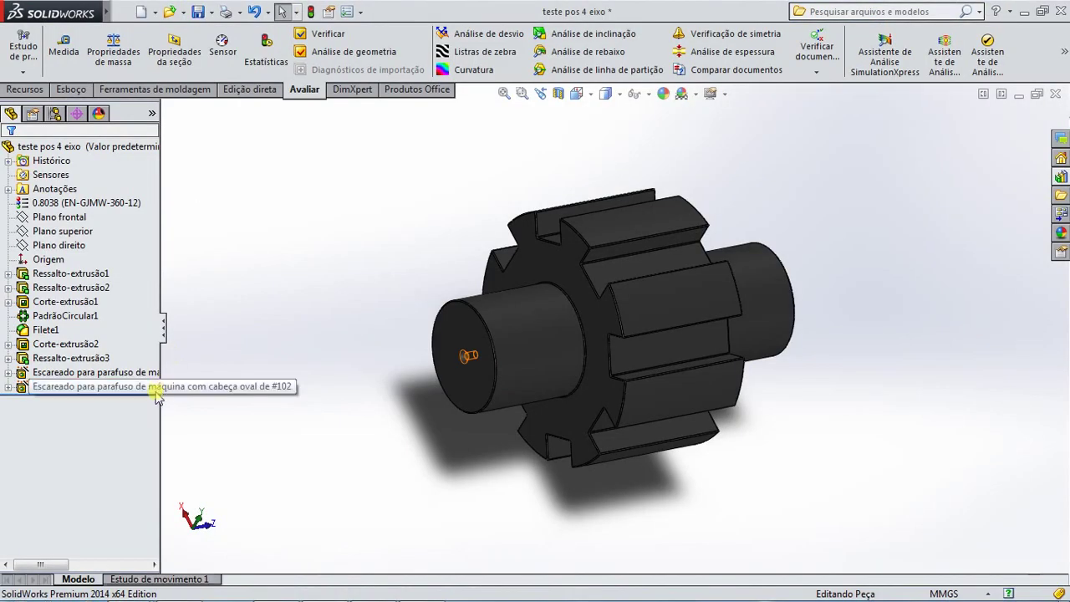
{"action": "left_click_drag", "start_coordinate": [145, 391], "coordinate": [147, 294]}
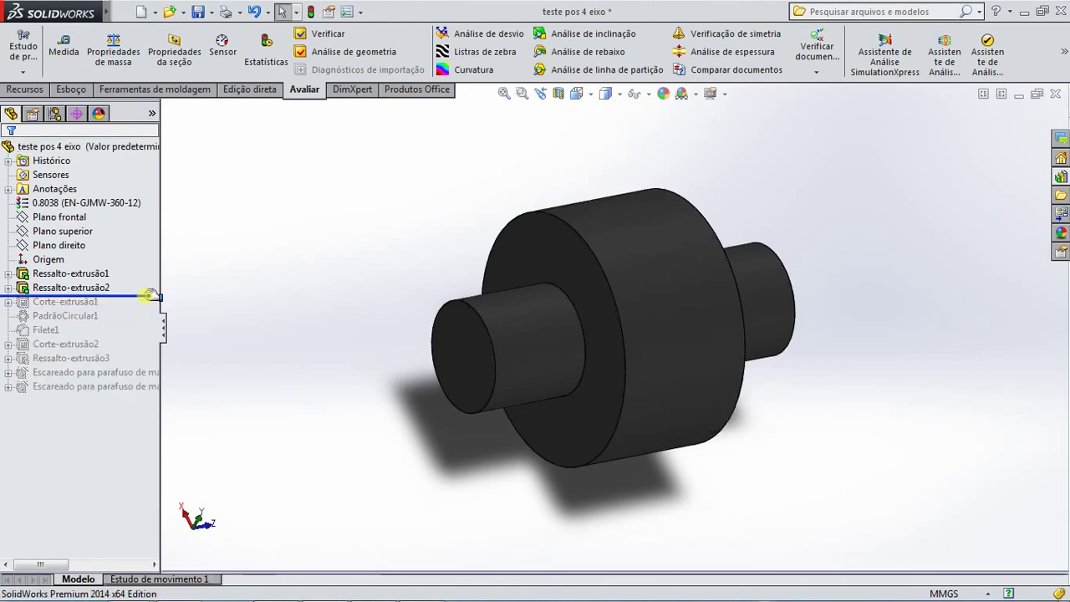
{"action": "left_click", "coordinate": [63, 46]}
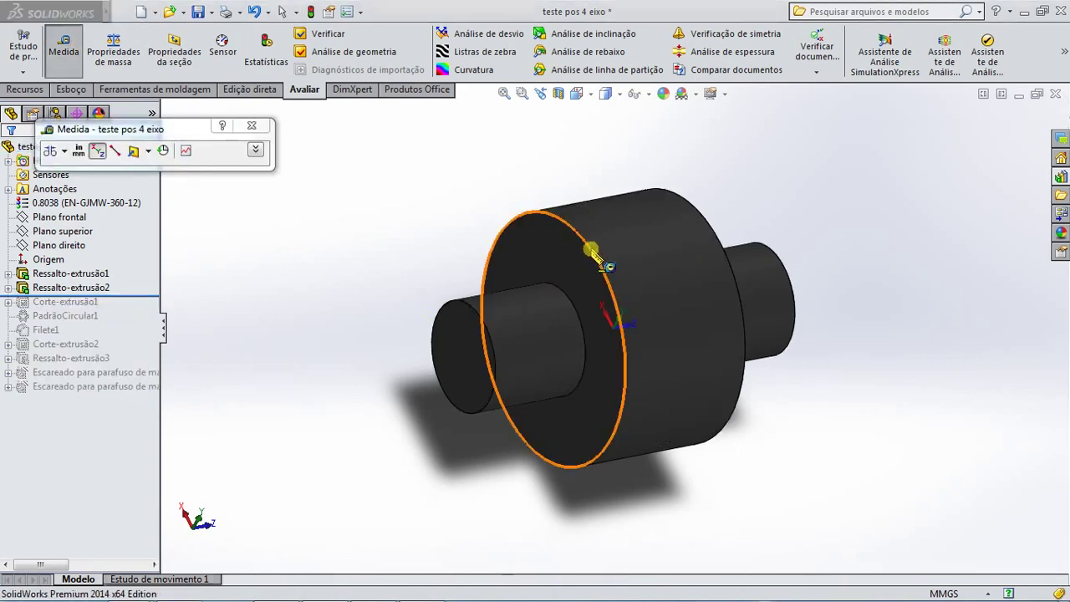
{"action": "left_click", "coordinate": [585, 257]}
{"action": "left_click", "coordinate": [318, 230]}
{"action": "key", "text": "Escape"}
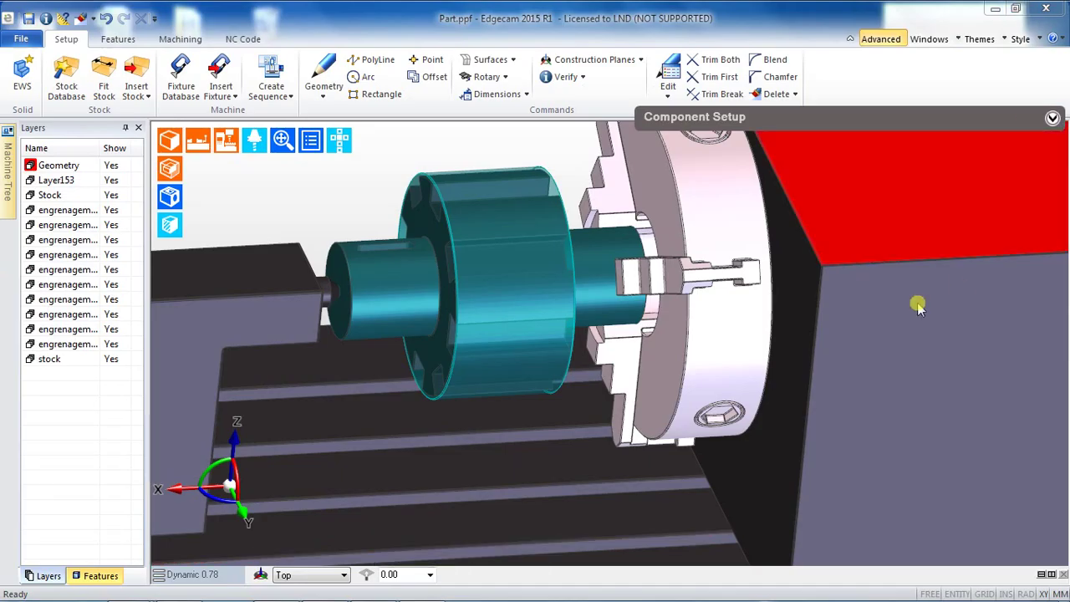
Step: Return to Edgecam and create a new visible layer named perfil
{"action": "middle_click_drag", "start_coordinate": [955, 290], "coordinate": [652, 384]}
{"action": "scroll", "coordinate": [537, 410], "scroll_direction": "up", "scroll_amount": 2}
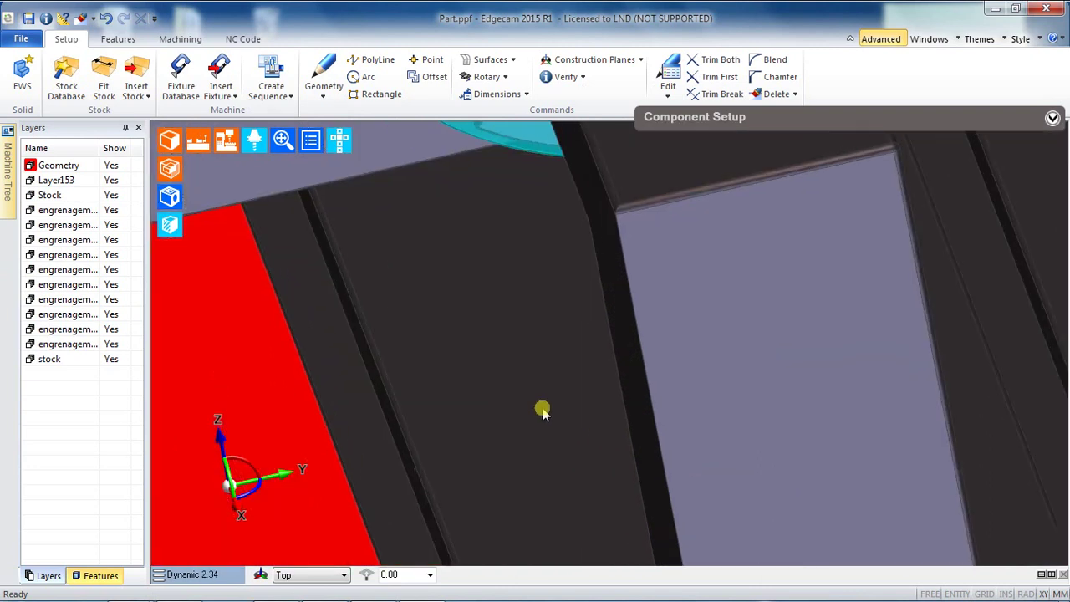
{"action": "scroll", "coordinate": [557, 396], "scroll_direction": "down", "scroll_amount": 4}
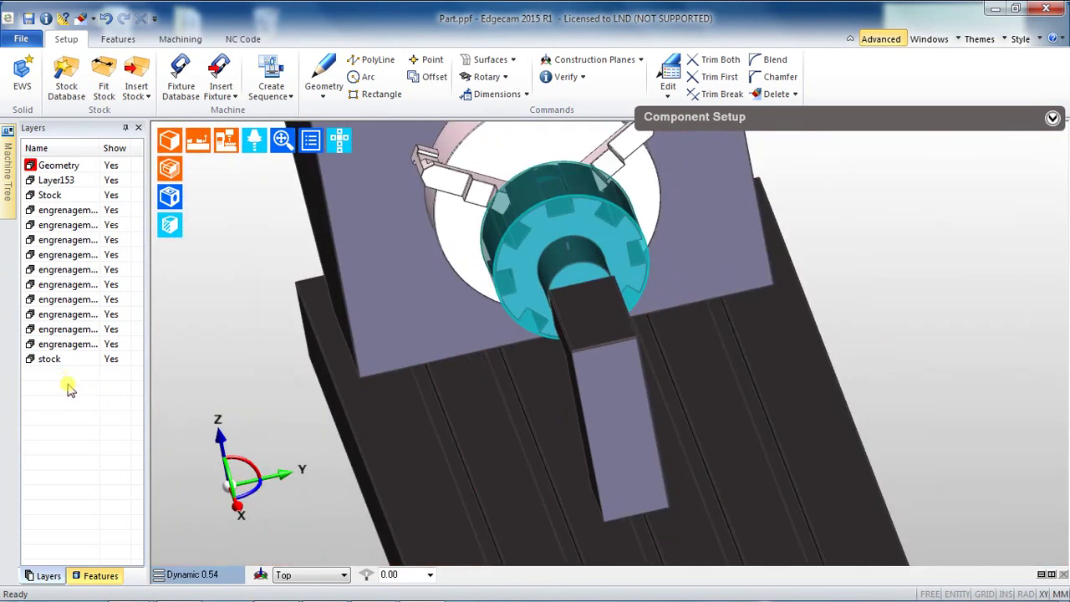
{"action": "right_click", "coordinate": [69, 383]}
{"action": "left_click", "coordinate": [84, 386]}
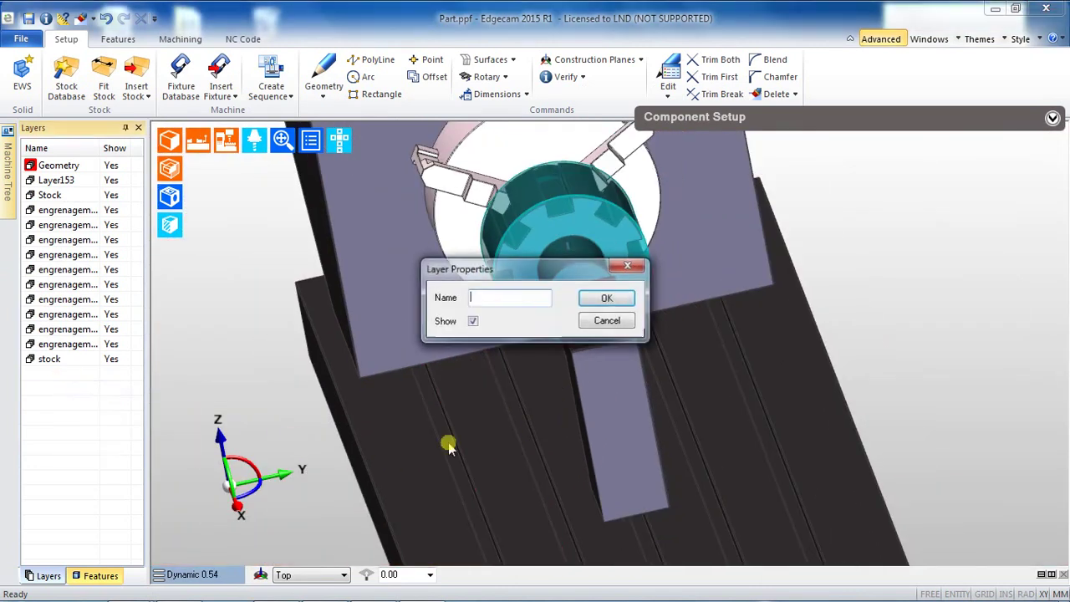
{"action": "type", "text": "per"}
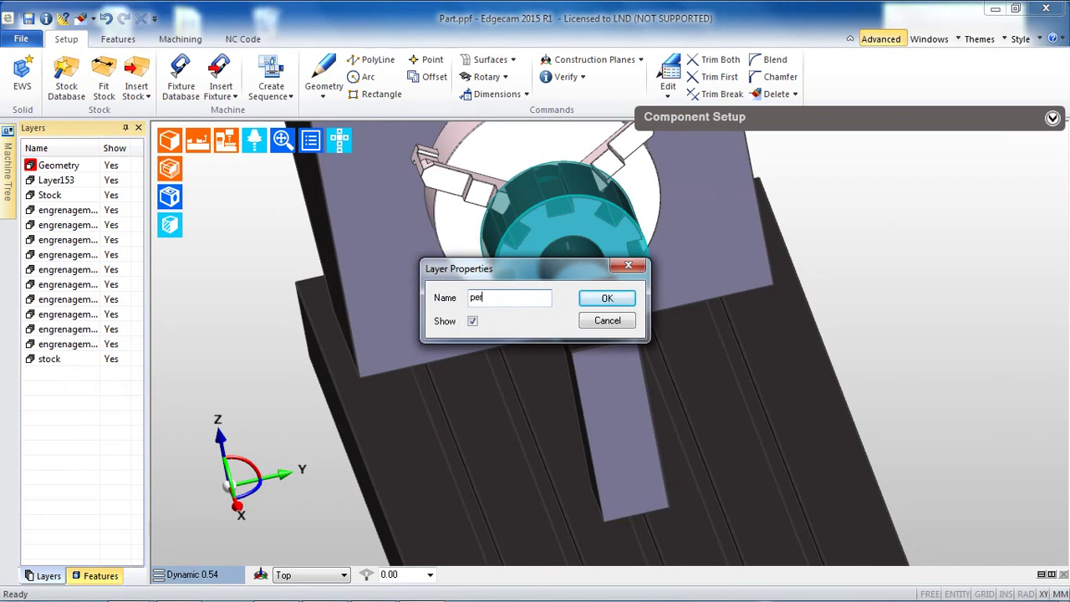
{"action": "type", "text": "fil"}
{"action": "key", "text": "Return"}
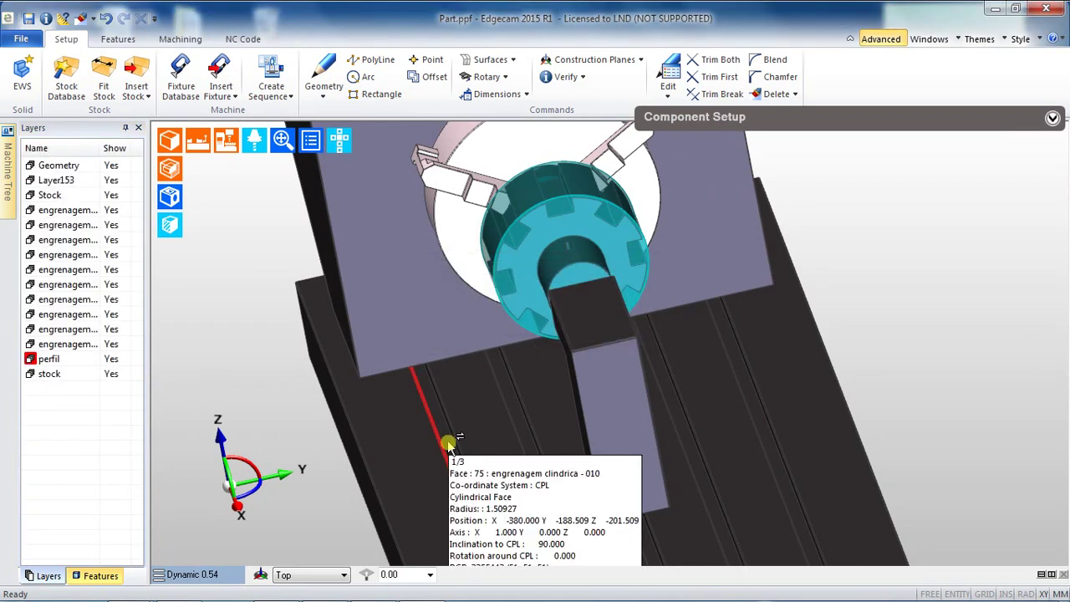
{"action": "left_click", "coordinate": [448, 443]}
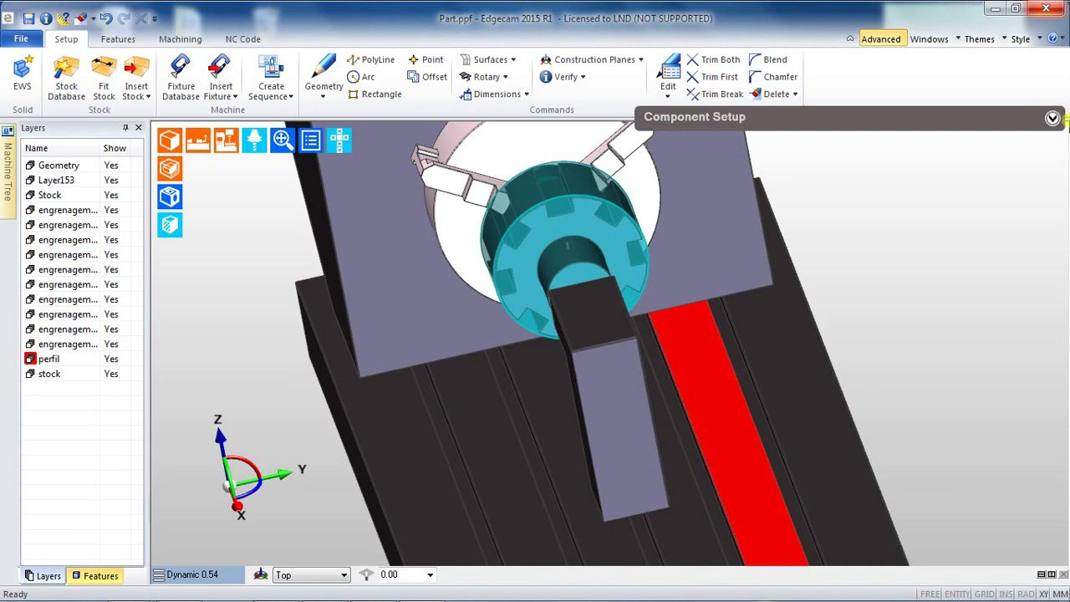
{"action": "left_click", "coordinate": [839, 192]}
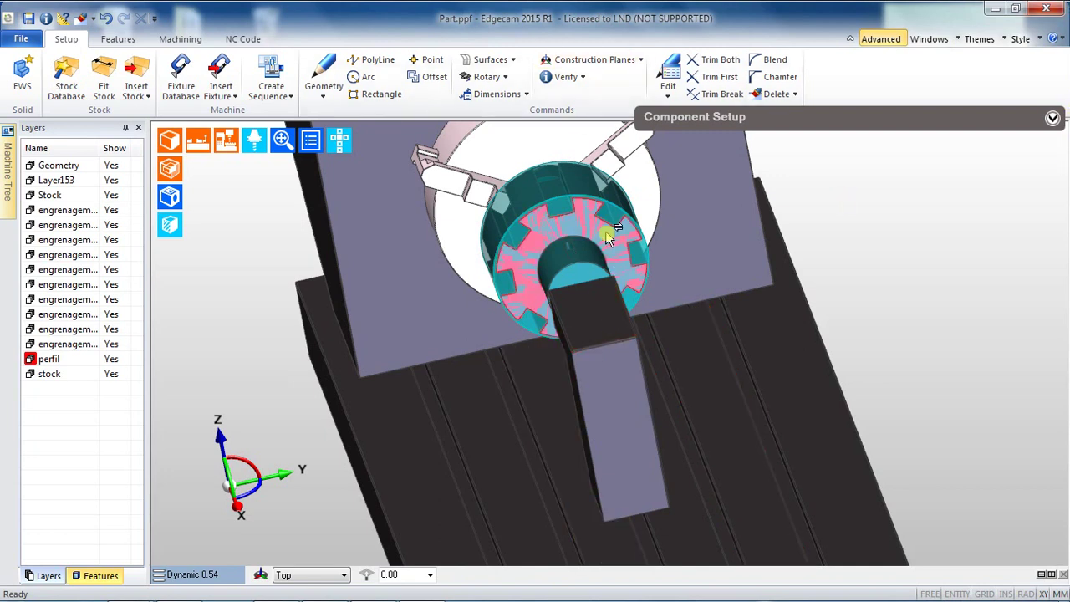
{"action": "left_click", "coordinate": [544, 253]}
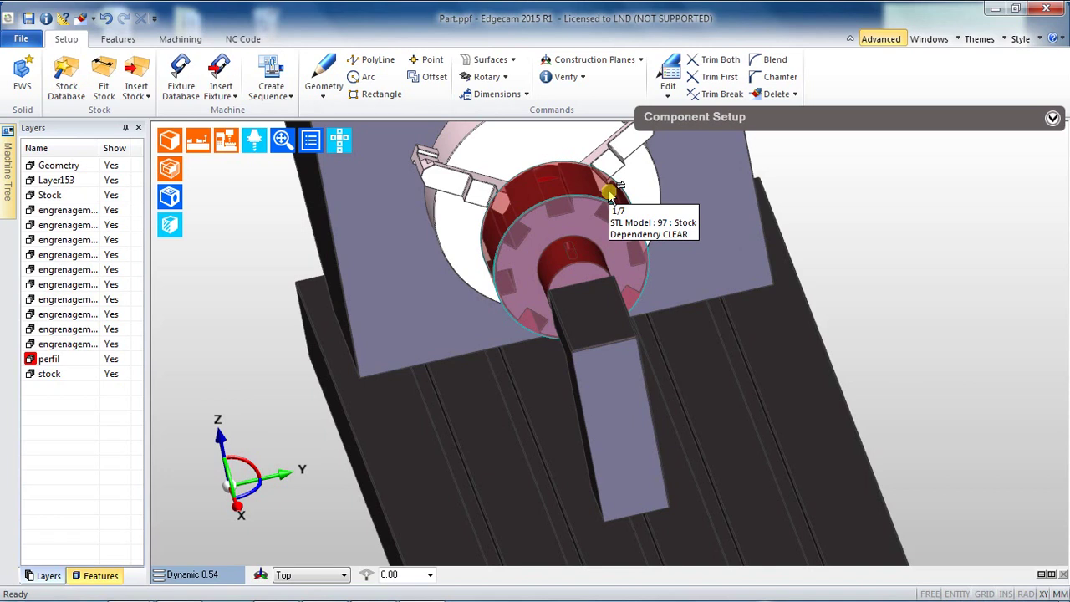
{"action": "left_click", "coordinate": [610, 194]}
{"action": "middle_click_drag", "start_coordinate": [878, 349], "coordinate": [1010, 365]}
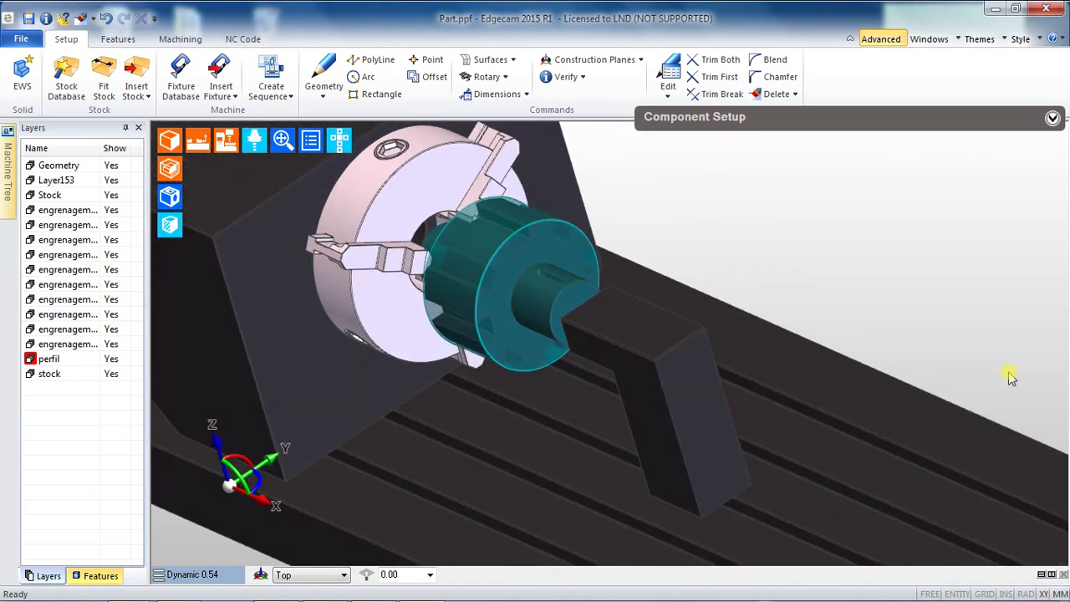
{"action": "left_click", "coordinate": [361, 62]}
{"action": "middle_click_drag", "start_coordinate": [827, 246], "coordinate": [831, 306]}
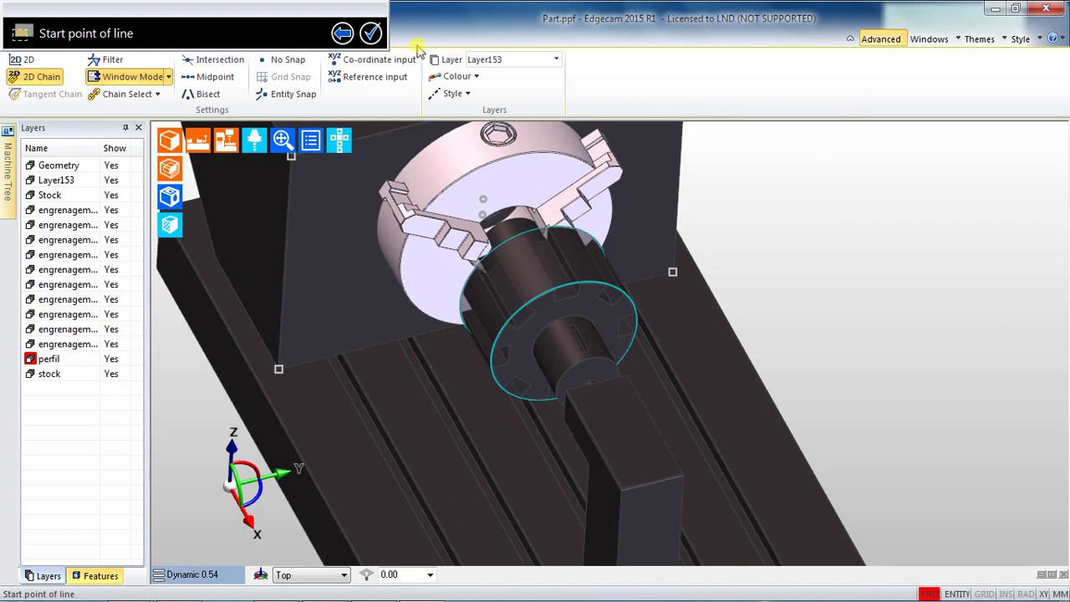
{"action": "key", "text": "Escape"}
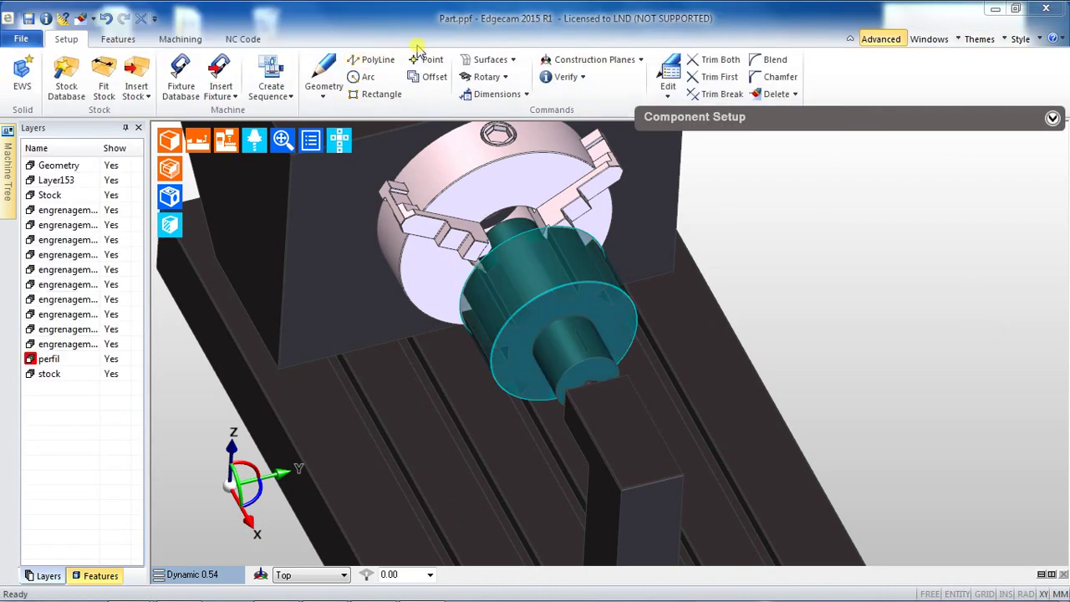
Step: Start a polyline for the machining profile at coordinates X60, Y0, Z92,5
{"action": "left_click", "coordinate": [372, 61]}
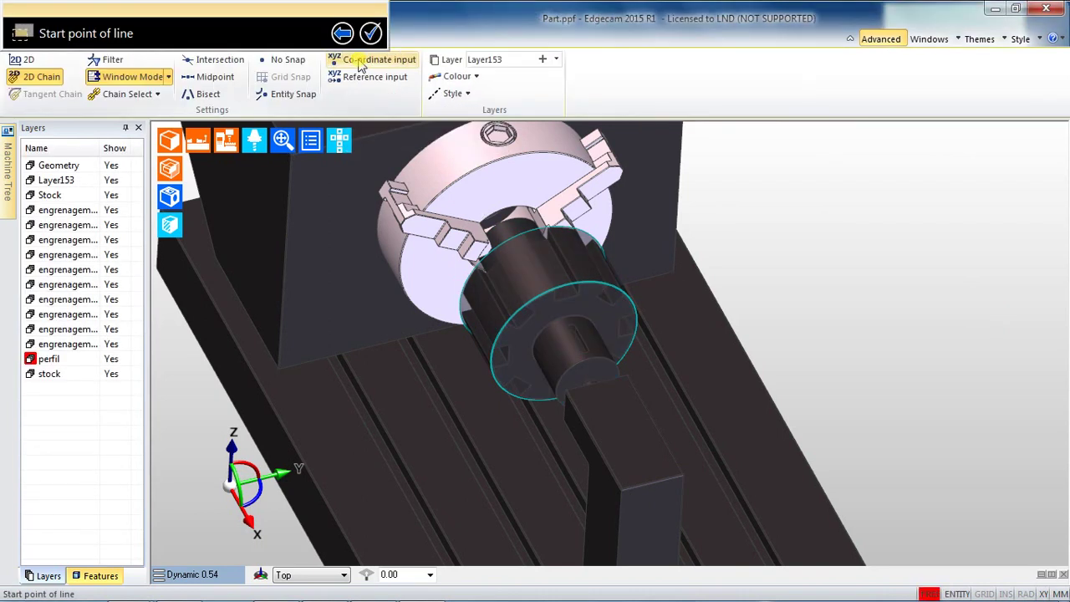
{"action": "left_click", "coordinate": [368, 60]}
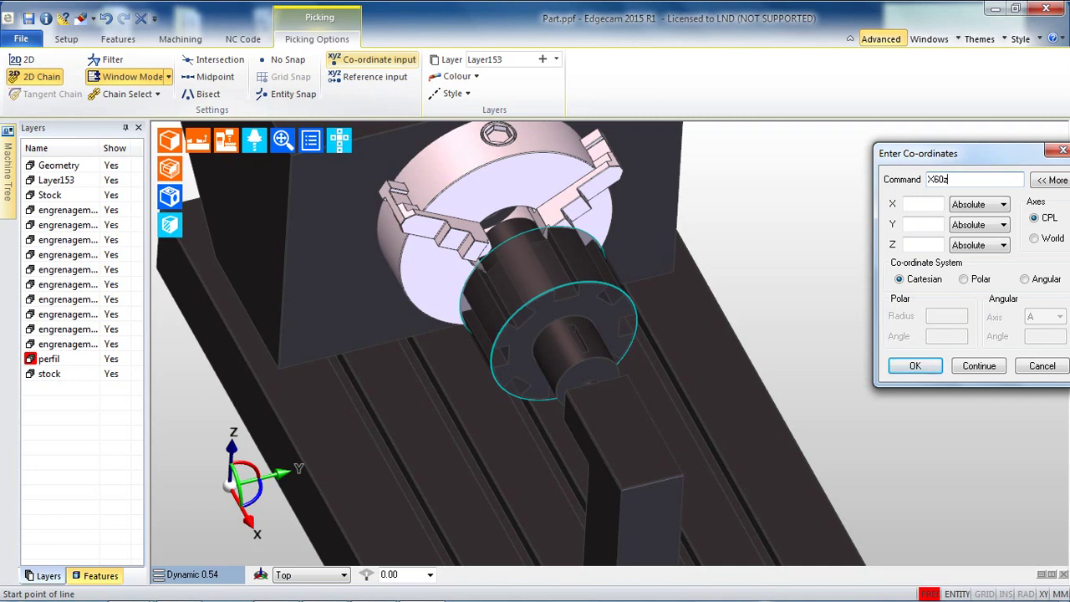
{"action": "type", "text": "92,5"}
{"action": "type", "text": "y0"}
{"action": "key", "text": "Return"}
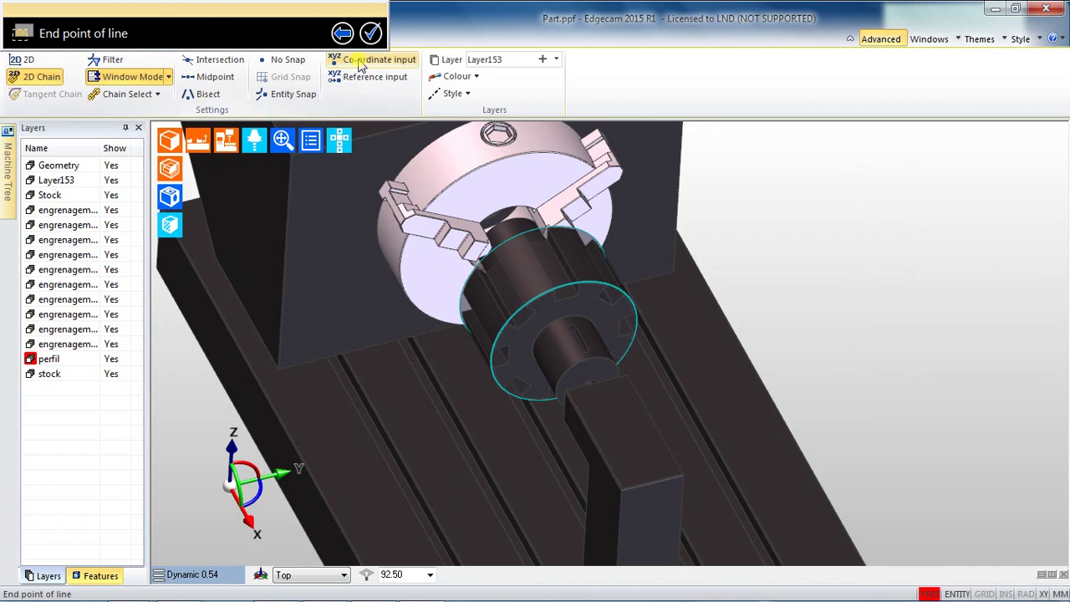
Step: Draw the profile's first line from the start point along Y, using the cylinder's measured circumference as the end coordinate
{"action": "type", "text": "Y"}
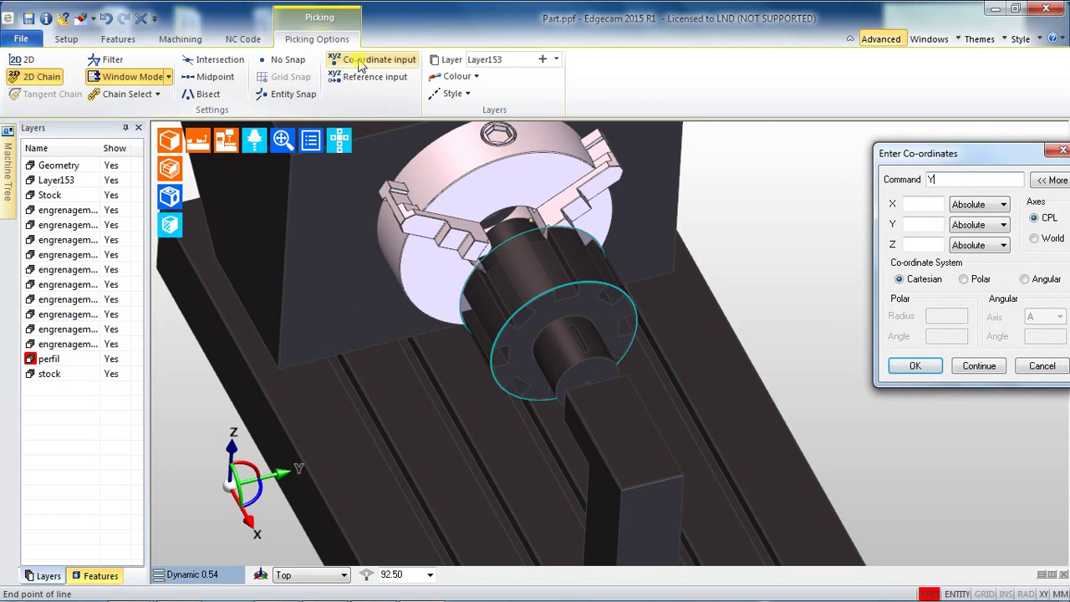
{"action": "type", "text": "5901"}
{"action": "key", "text": "BackSpace"}
{"action": "key", "text": "BackSpace"}
{"action": "type", "text": "1,"}
{"action": "key", "text": "Return"}
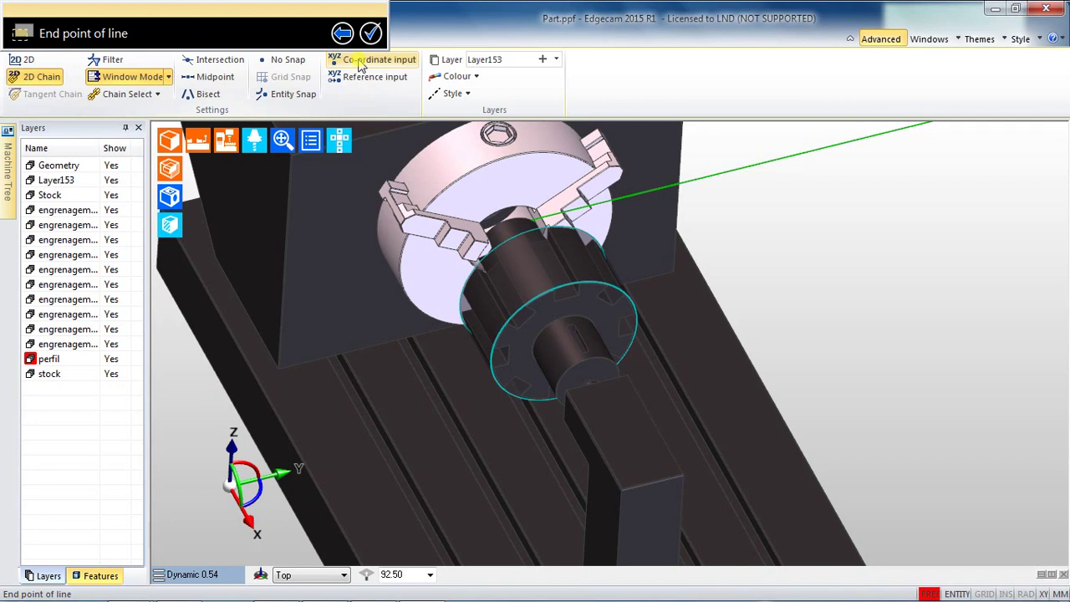
Step: Continue the polyline with one line to X190 and another back to Y0
{"action": "left_click", "coordinate": [359, 67]}
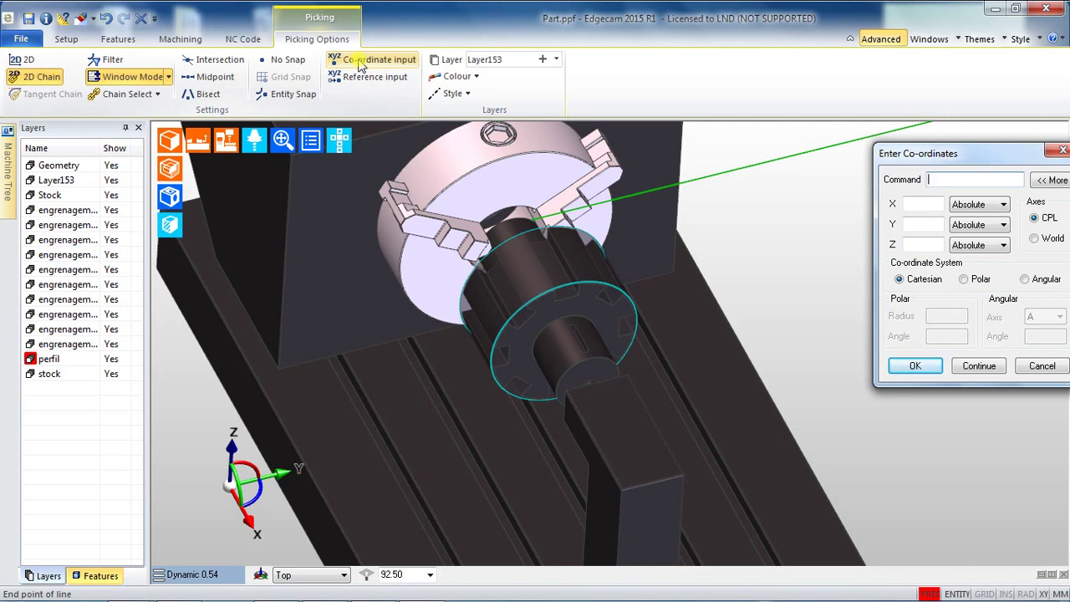
{"action": "type", "text": "x190"}
{"action": "key", "text": "Return"}
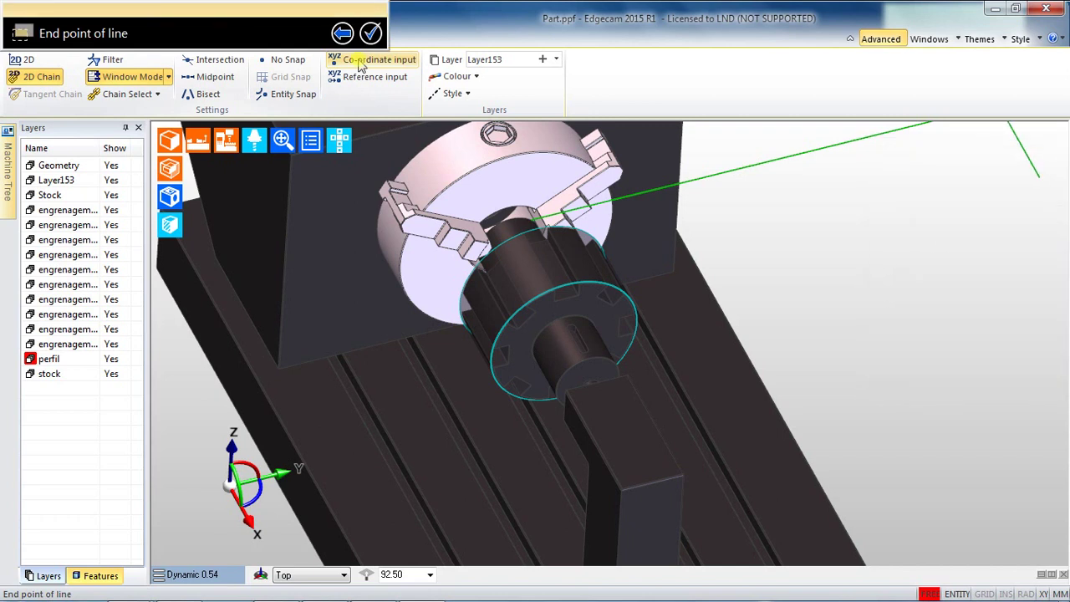
{"action": "left_click", "coordinate": [361, 66]}
{"action": "type", "text": "Y"}
{"action": "type", "text": "8"}
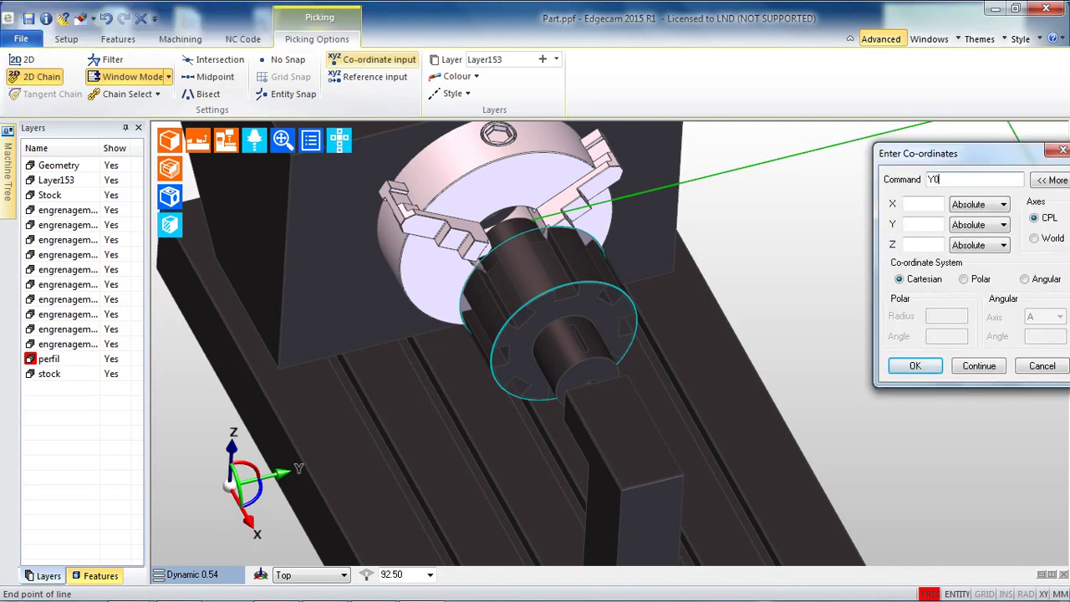
{"action": "key", "text": "Return"}
Step: Close the rectangular profile with a line back to its start at X60 and finish the polyline
{"action": "left_click", "coordinate": [361, 66]}
{"action": "type", "text": "X-8"}
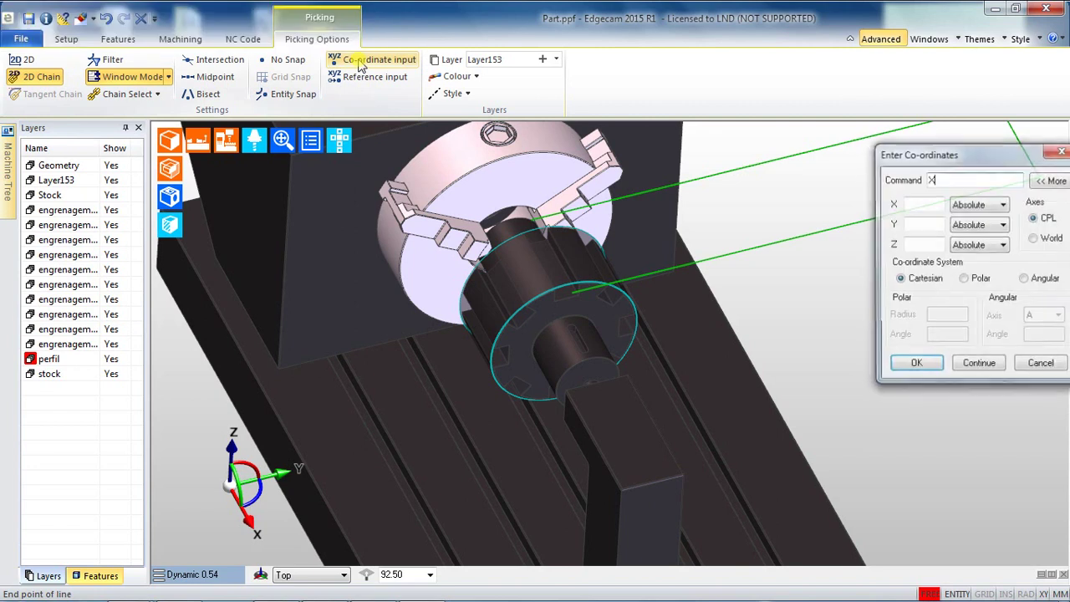
{"action": "key", "text": "Return"}
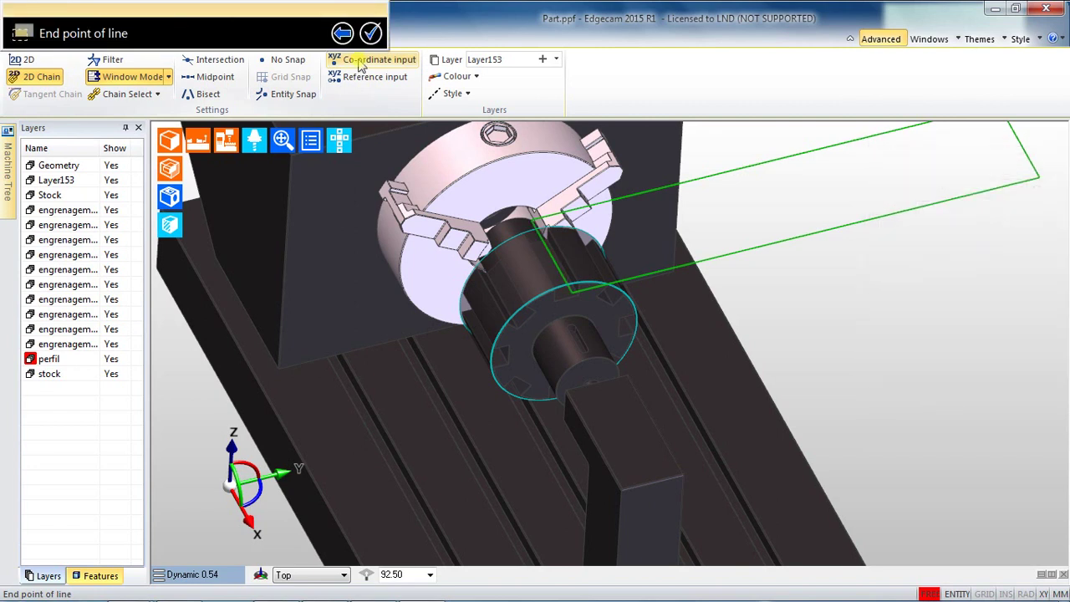
{"action": "scroll", "coordinate": [831, 236], "scroll_direction": "down", "scroll_amount": 2}
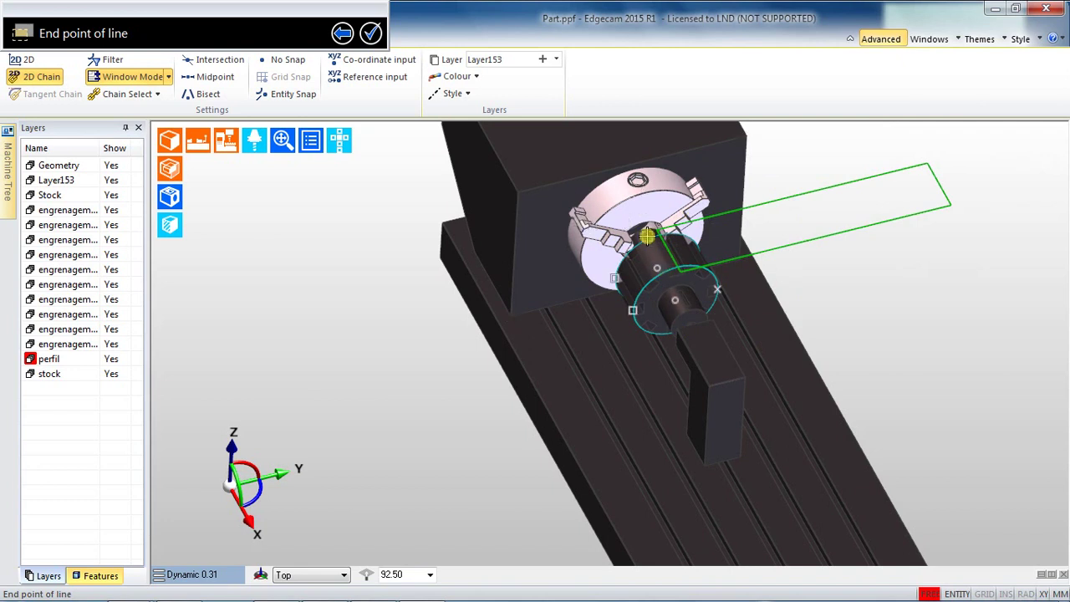
{"action": "mouse_move", "coordinate": [891, 291]}
{"action": "middle_mouse_down"}
{"action": "mouse_move", "coordinate": [889, 331]}
{"action": "mouse_move", "coordinate": [824, 296]}
{"action": "mouse_move", "coordinate": [688, 434]}
{"action": "mouse_move", "coordinate": [547, 408]}
{"action": "mouse_move", "coordinate": [869, 293]}
{"action": "middle_mouse_up"}
{"action": "scroll", "coordinate": [739, 421], "scroll_direction": "up", "scroll_amount": 2}
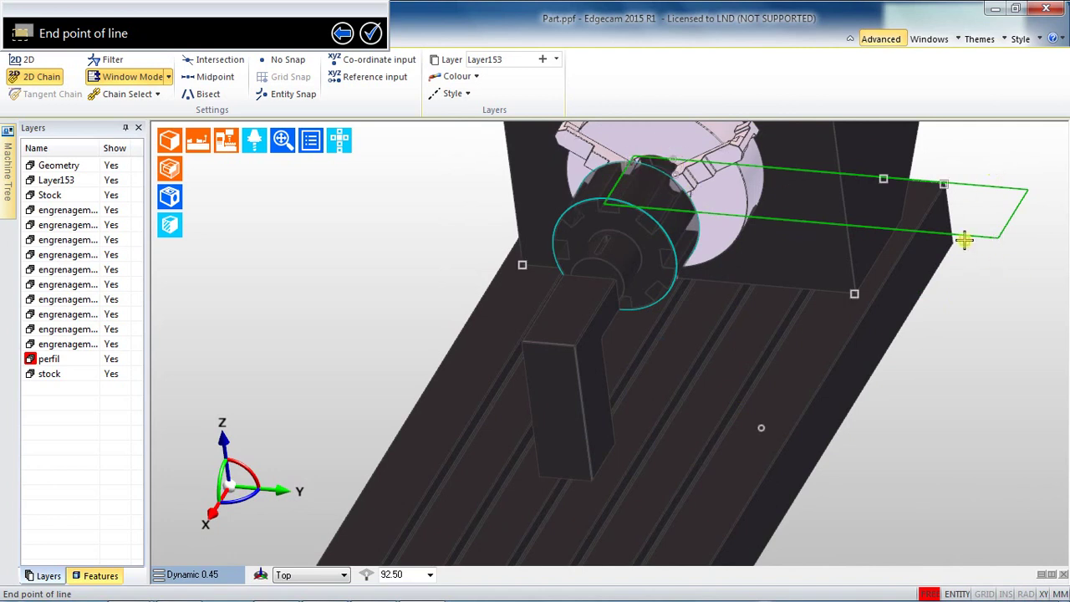
{"action": "right_click", "coordinate": [302, 310]}
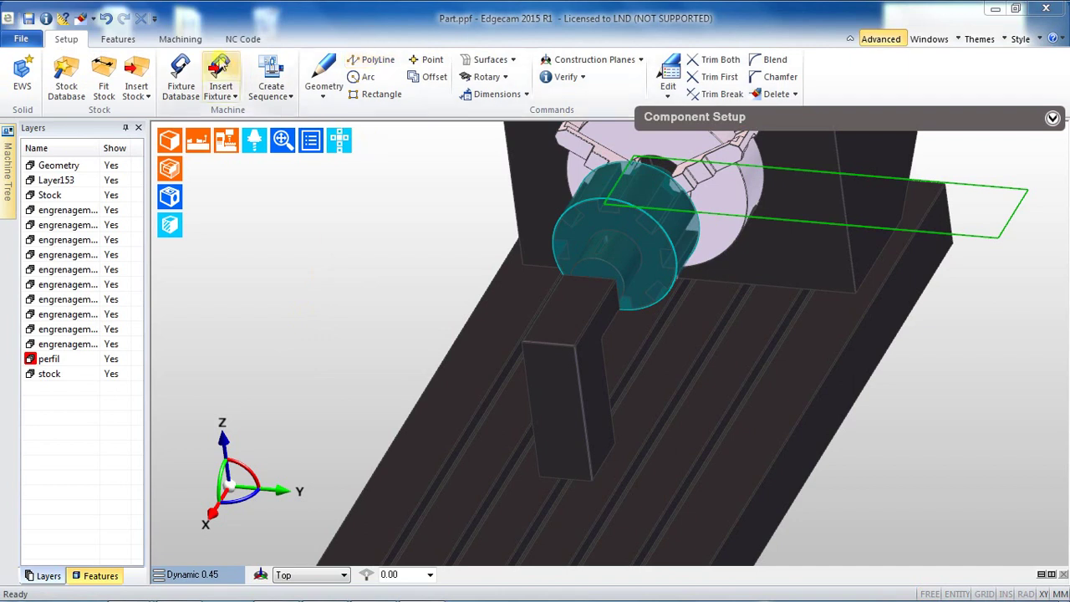
Step: Start a Face Mill operation on the closed rectangular profile with a 50 % stepover
{"action": "left_click", "coordinate": [198, 39]}
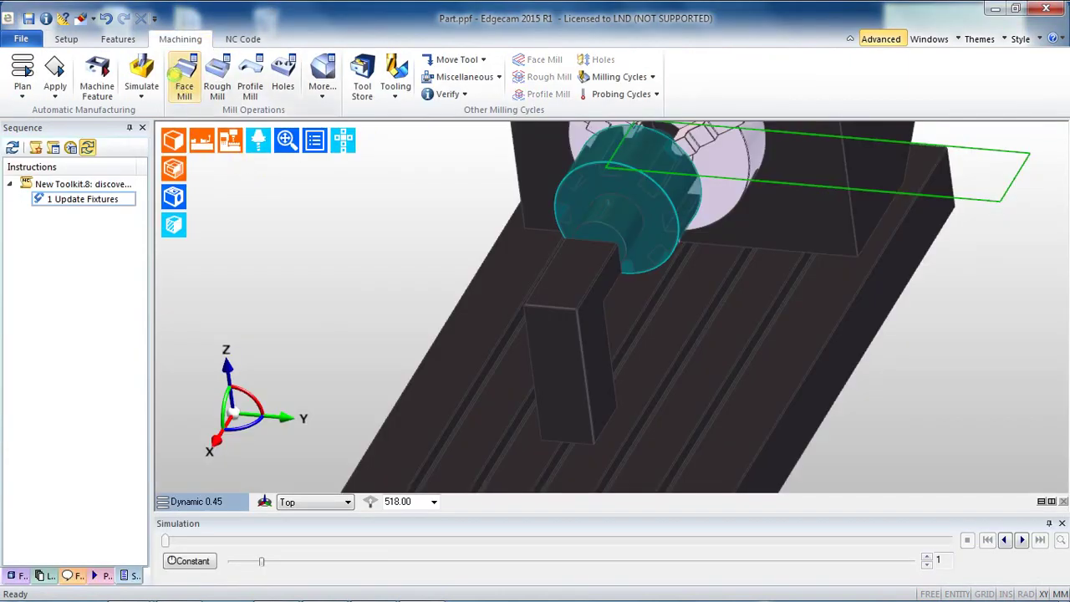
{"action": "left_click", "coordinate": [177, 75]}
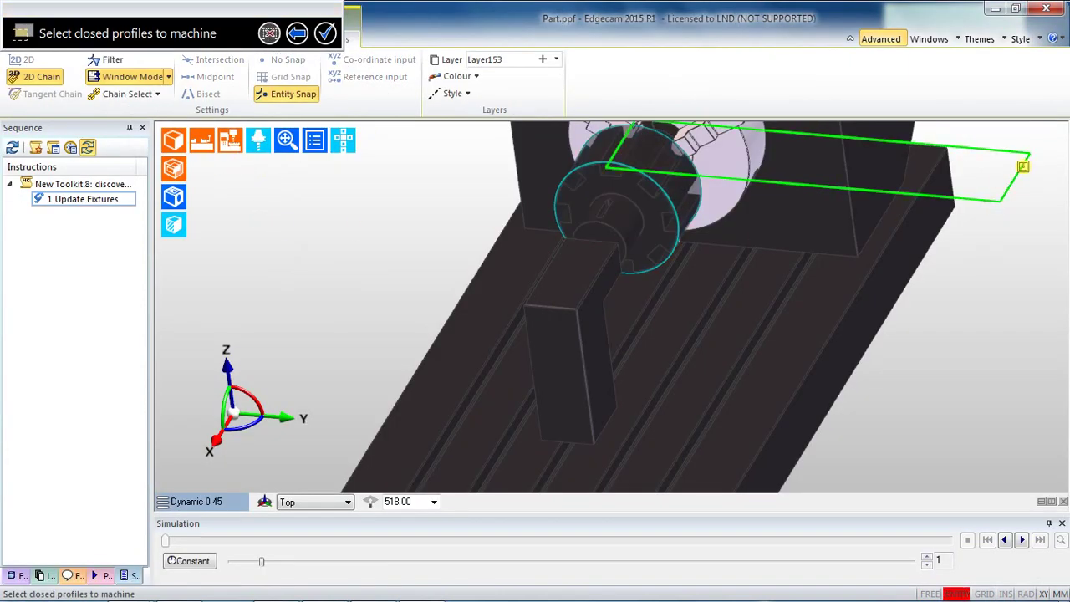
{"action": "left_click", "coordinate": [325, 32]}
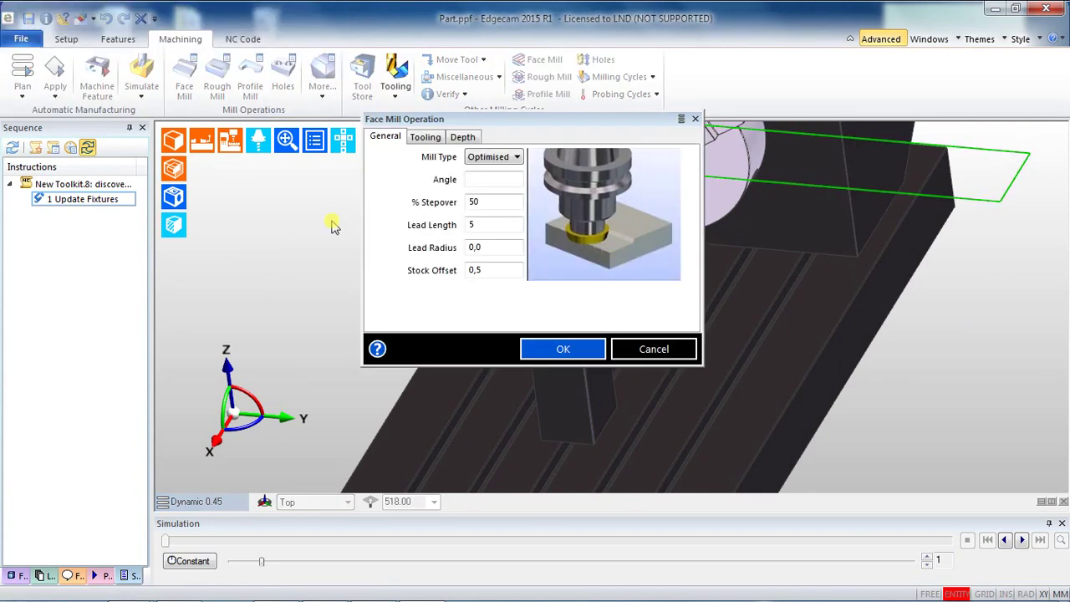
{"action": "left_click", "coordinate": [494, 206]}
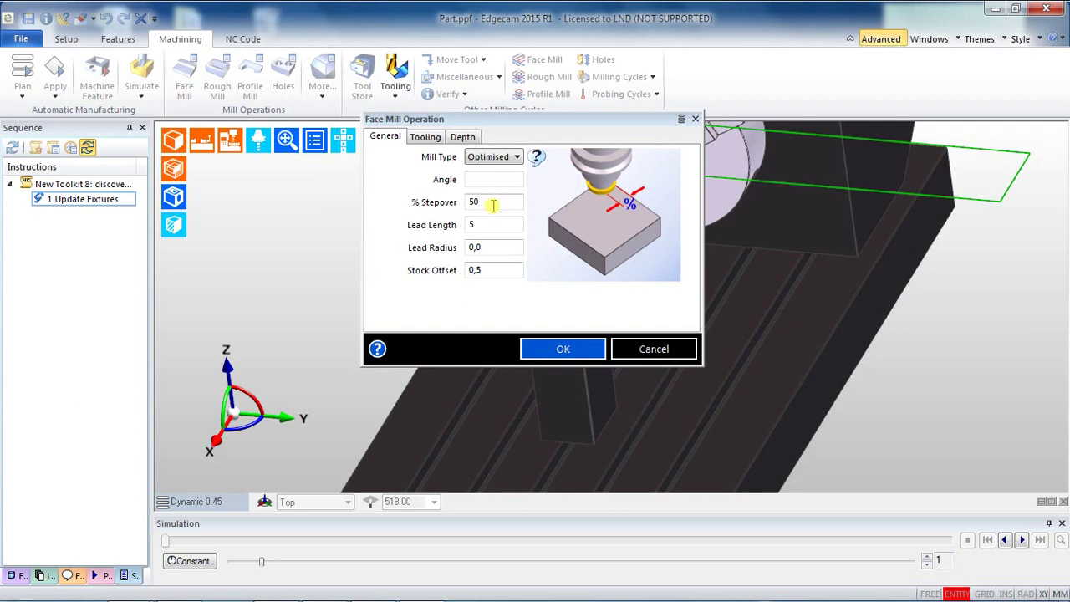
{"action": "key", "text": "BackSpace"}
{"action": "key", "text": "BackSpace"}
{"action": "type", "text": "50"}
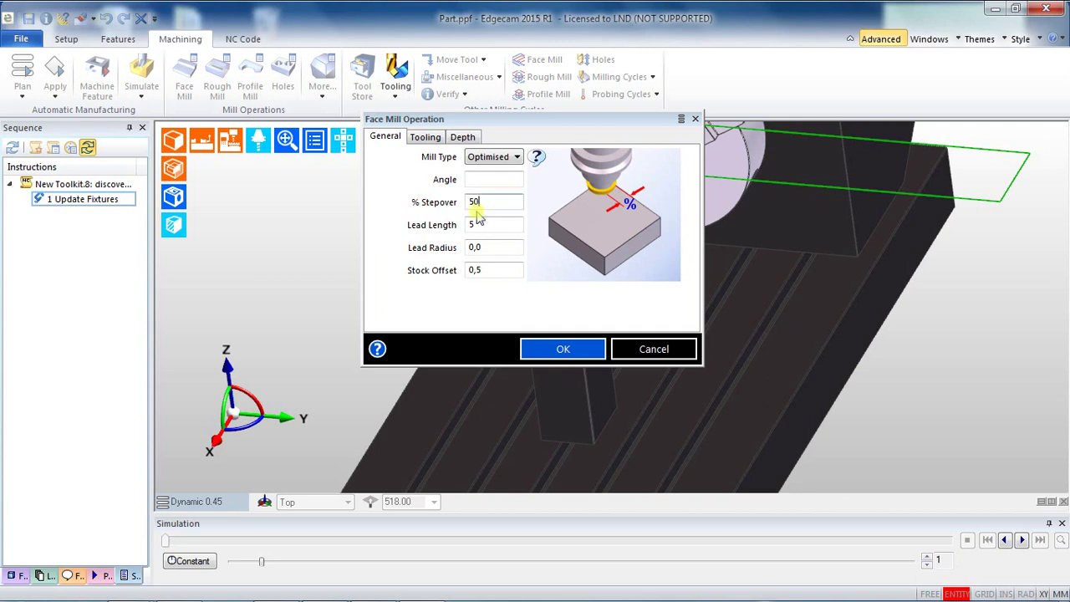
Step: Assign the 50 mm Lollipop Cutter1 from the tool store to the face mill operation in tool position 1
{"action": "left_click", "coordinate": [435, 136]}
{"action": "left_click", "coordinate": [671, 292]}
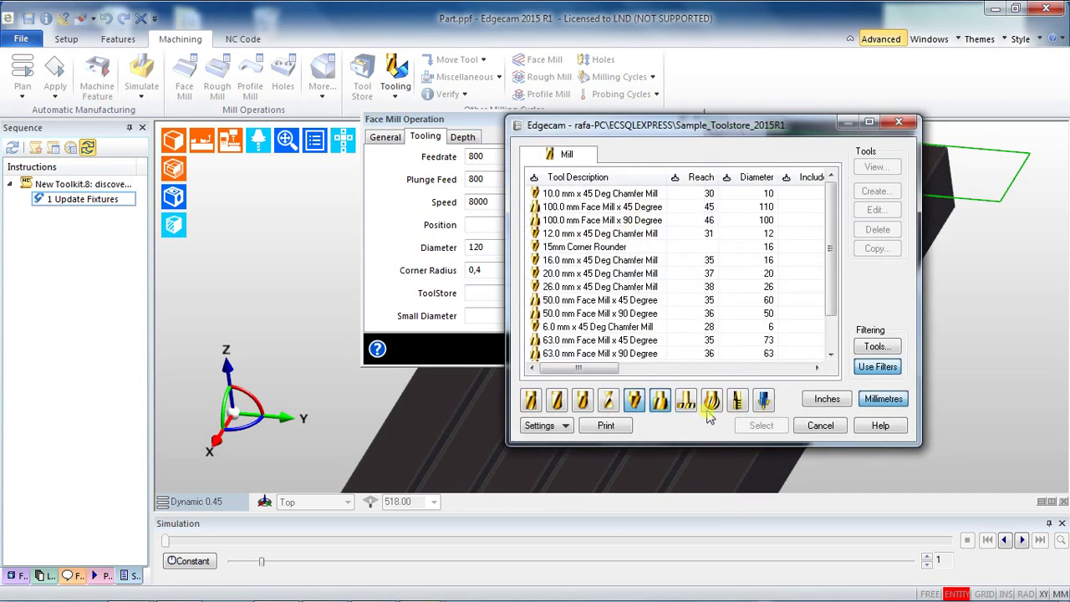
{"action": "left_click", "coordinate": [711, 401]}
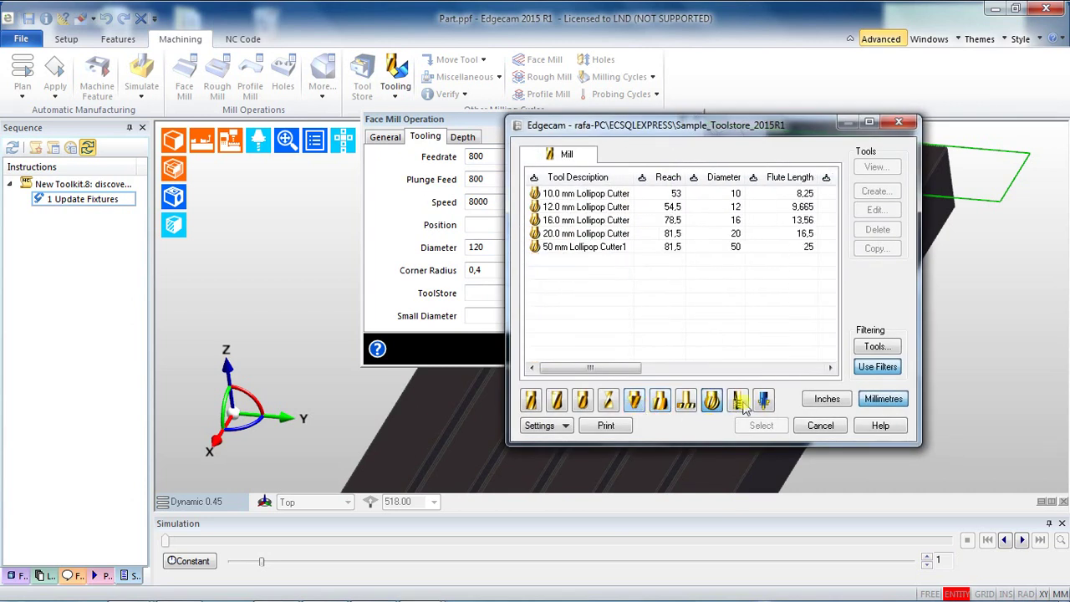
{"action": "left_click", "coordinate": [614, 247]}
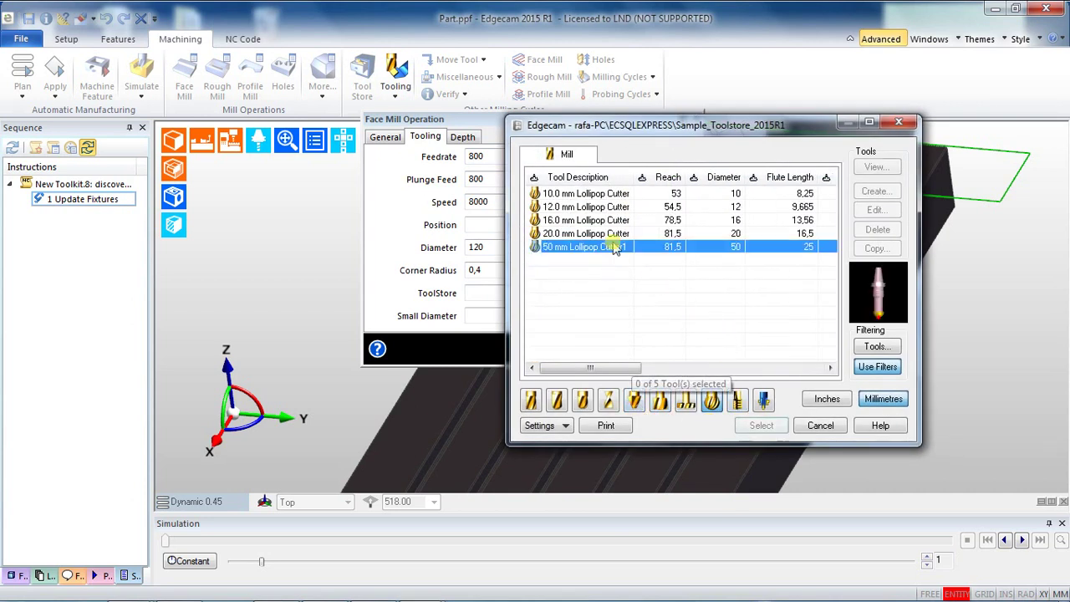
{"action": "left_click", "coordinate": [759, 425]}
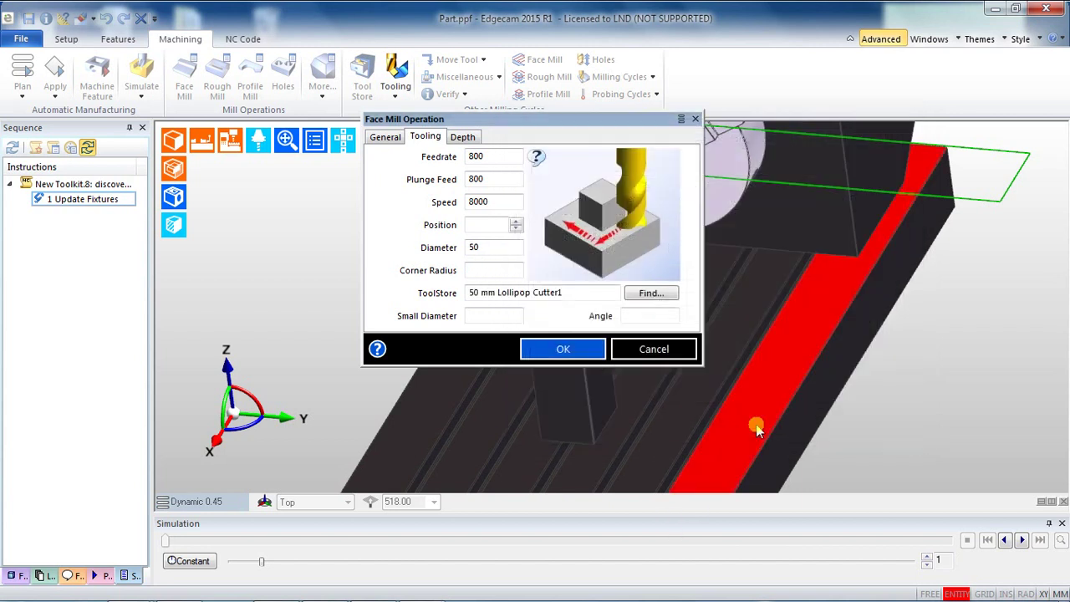
{"action": "left_click", "coordinate": [515, 222]}
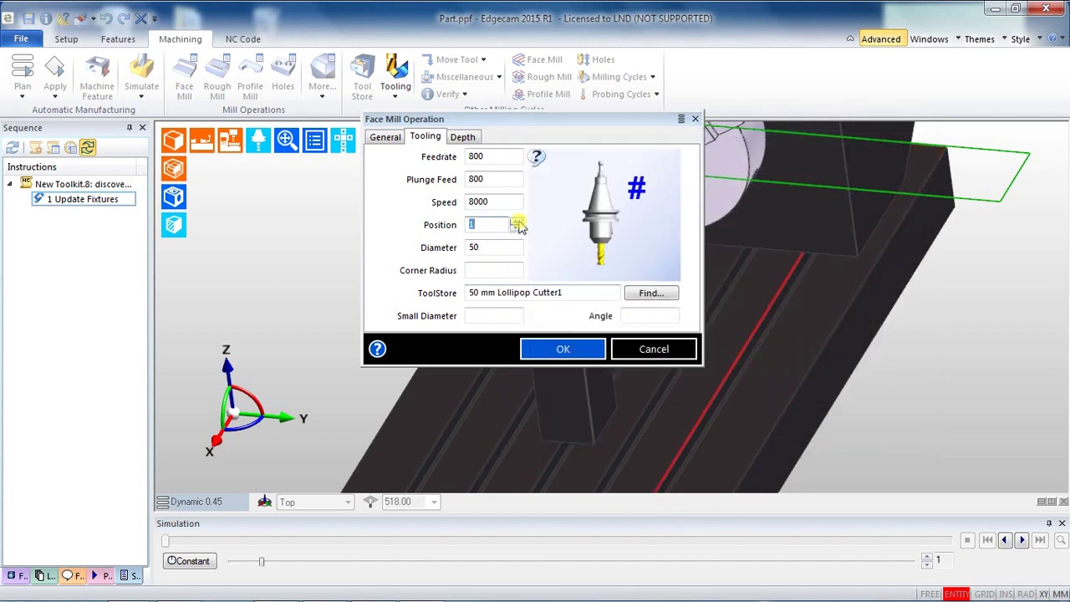
{"action": "left_click", "coordinate": [493, 156]}
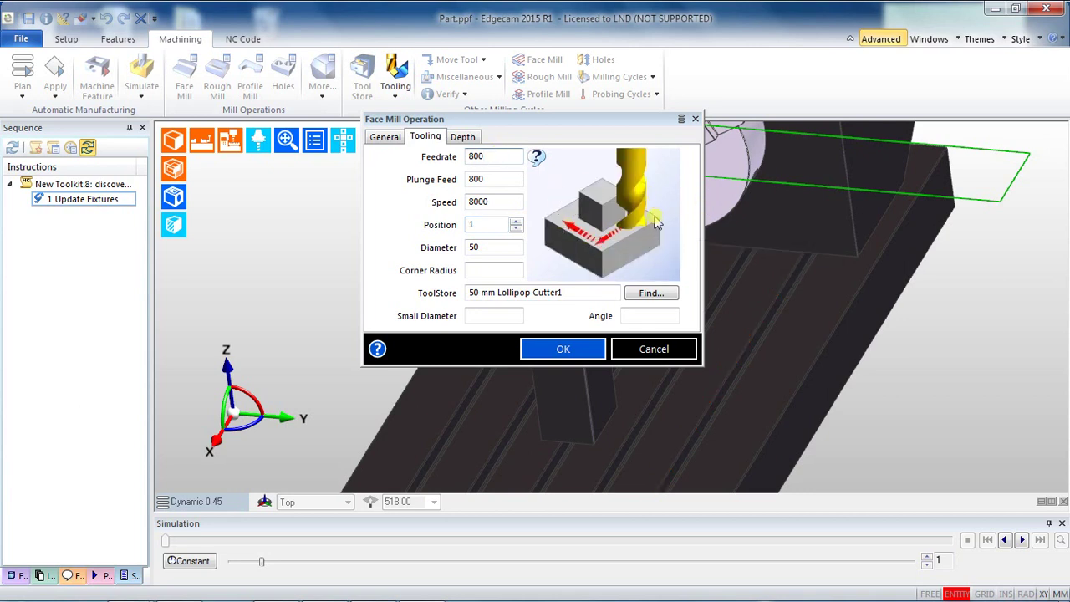
{"action": "left_click", "coordinate": [499, 179]}
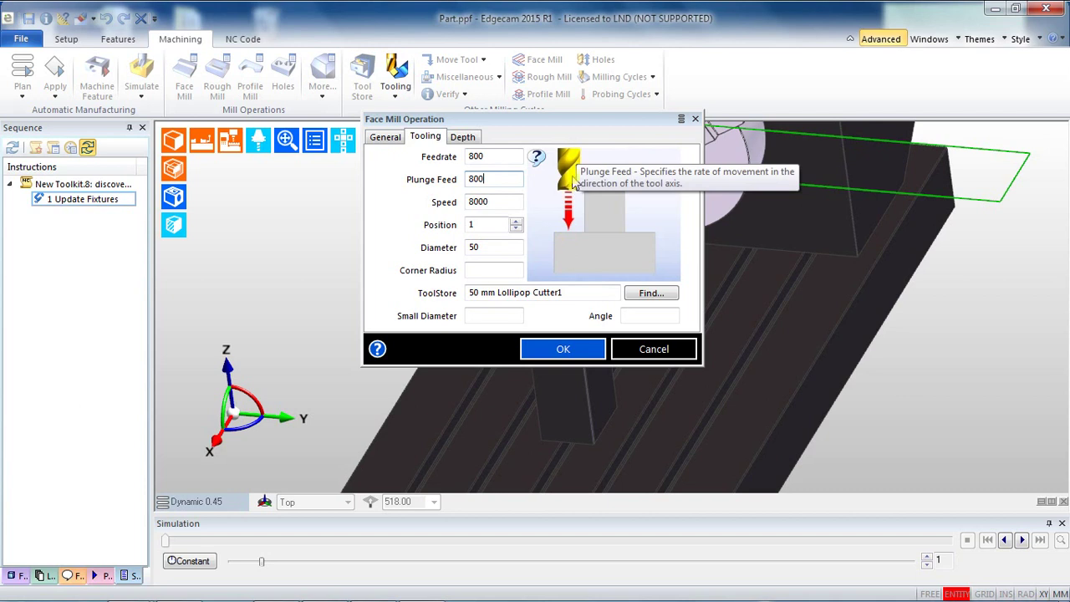
{"action": "left_click", "coordinate": [497, 200]}
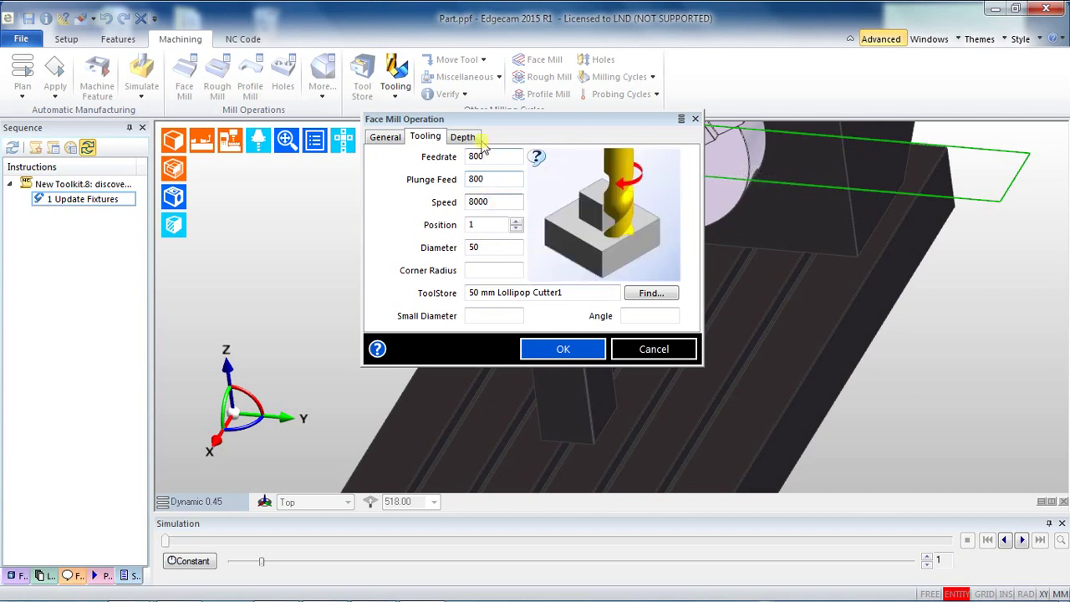
Step: Set the face mill operation's clearance to 95 and its level to 92.5
{"action": "key", "text": "ctrl+Tab"}
{"action": "key", "text": "BackSpace"}
{"action": "key", "text": "BackSpace"}
{"action": "key", "text": "BackSpace"}
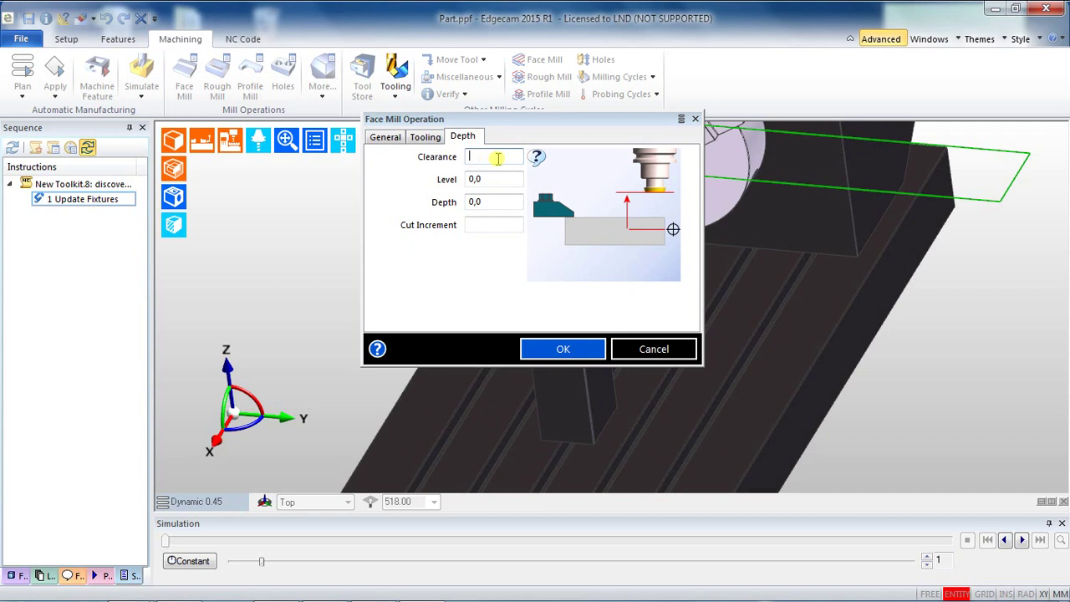
{"action": "type", "text": "95"}
{"action": "left_click", "coordinate": [490, 178]}
{"action": "key", "text": "BackSpace"}
{"action": "key", "text": "BackSpace"}
{"action": "key", "text": "BackSpace"}
{"action": "type", "text": "92.5"}
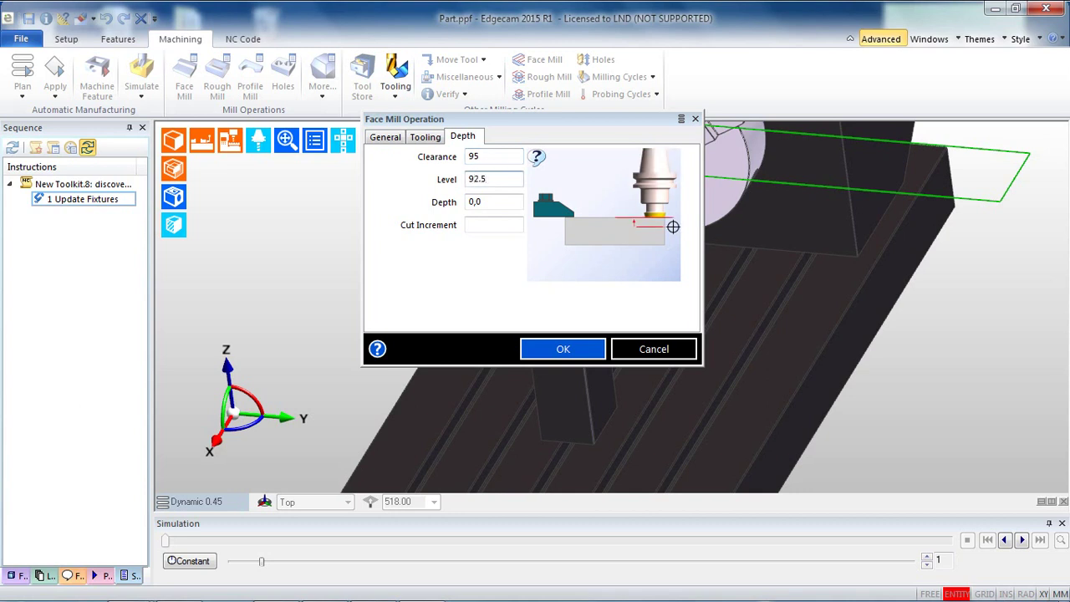
Step: Set the cutting depth to 3,9 and generate the face mill operation
{"action": "left_click", "coordinate": [486, 205]}
{"action": "key", "text": "BackSpace"}
{"action": "key", "text": "BackSpace"}
{"action": "key", "text": "BackSpace"}
{"action": "type", "text": "3,9"}
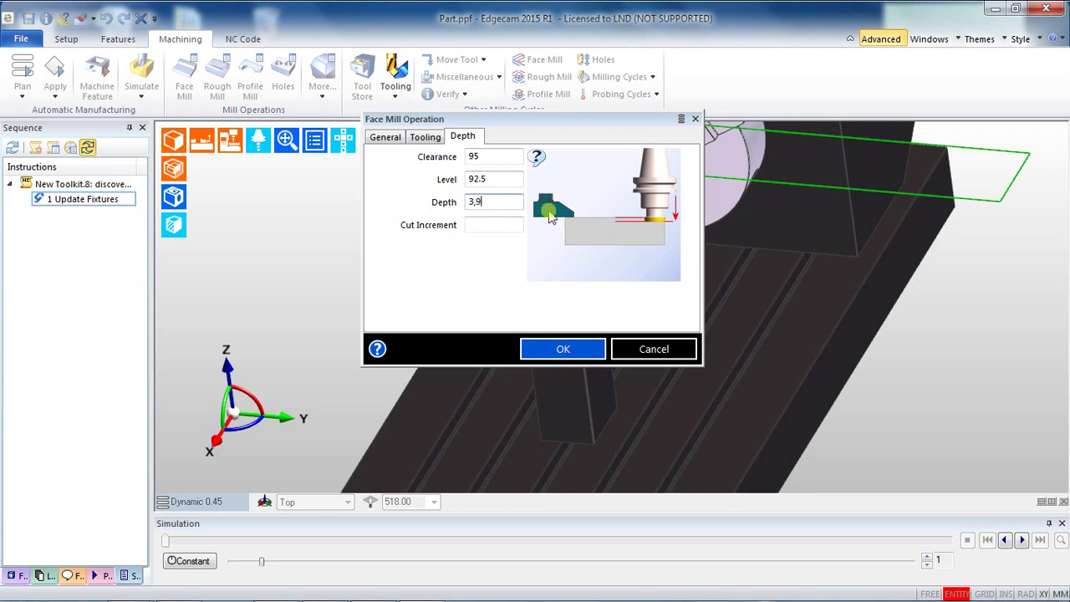
{"action": "left_click", "coordinate": [576, 350]}
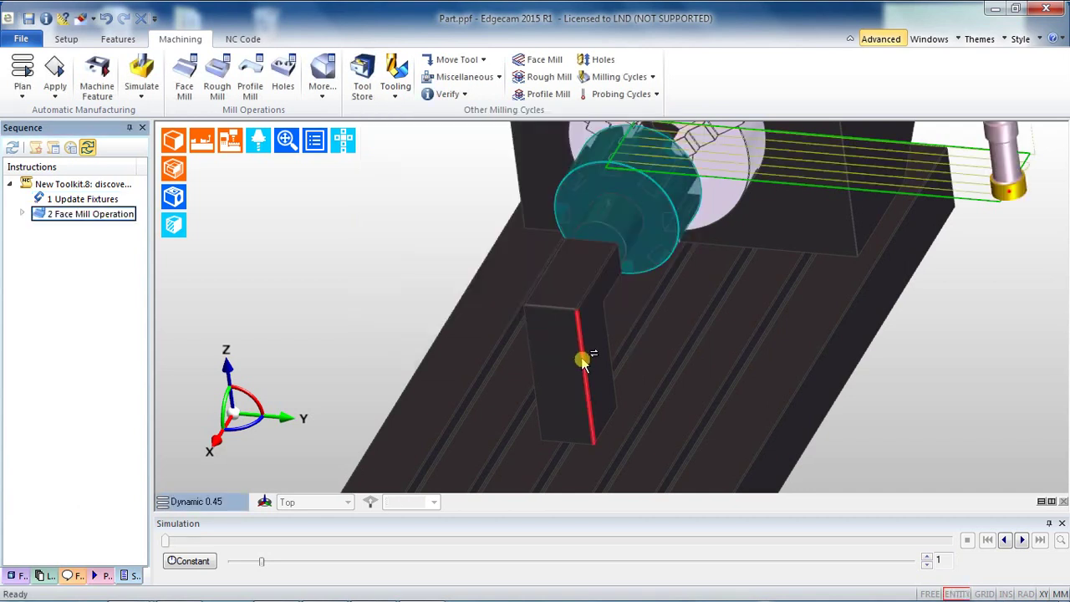
Step: Edit the face mill operation's T1 milling cutter and reload the 50 mm Lollipop Cutter1 from the tool store
{"action": "scroll", "coordinate": [952, 209], "scroll_direction": "down", "scroll_amount": 5}
{"action": "scroll", "coordinate": [795, 255], "scroll_direction": "up", "scroll_amount": 6}
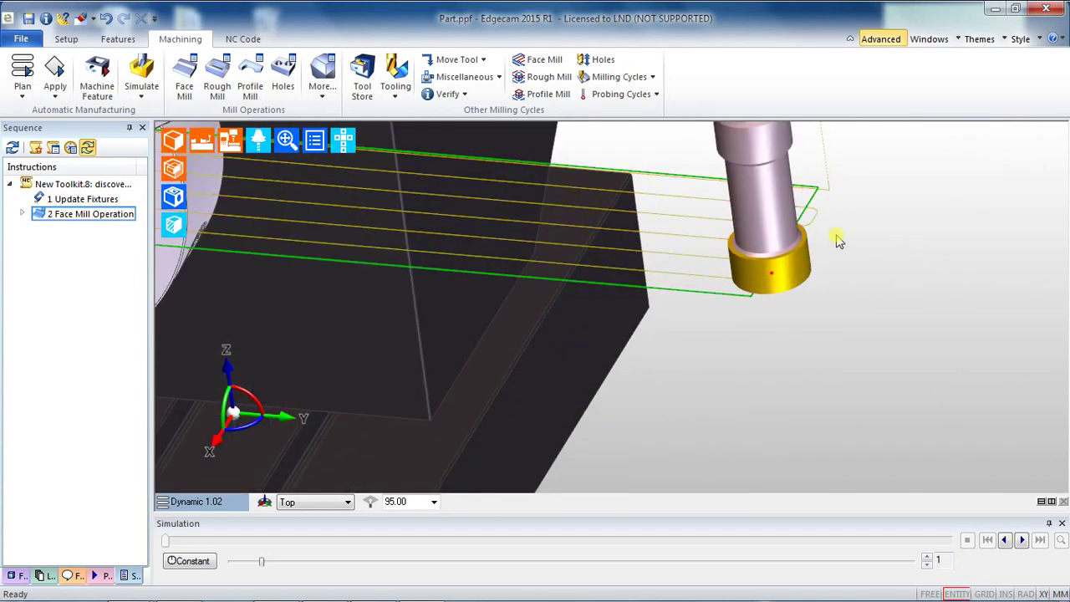
{"action": "left_click", "coordinate": [18, 215]}
{"action": "double_click", "coordinate": [71, 242]}
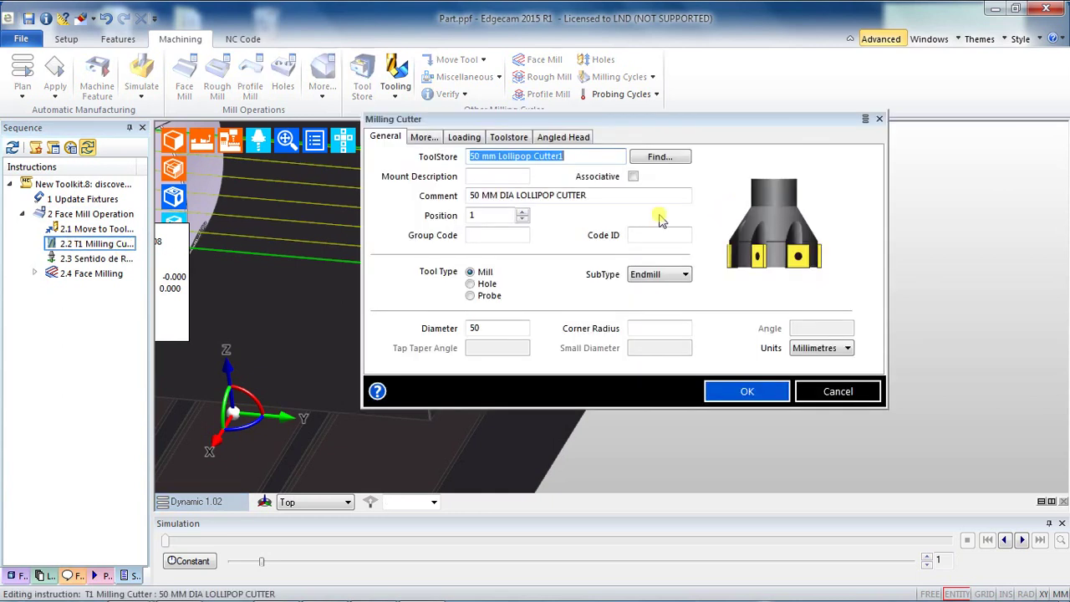
{"action": "left_click", "coordinate": [661, 158]}
{"action": "left_click", "coordinate": [608, 194]}
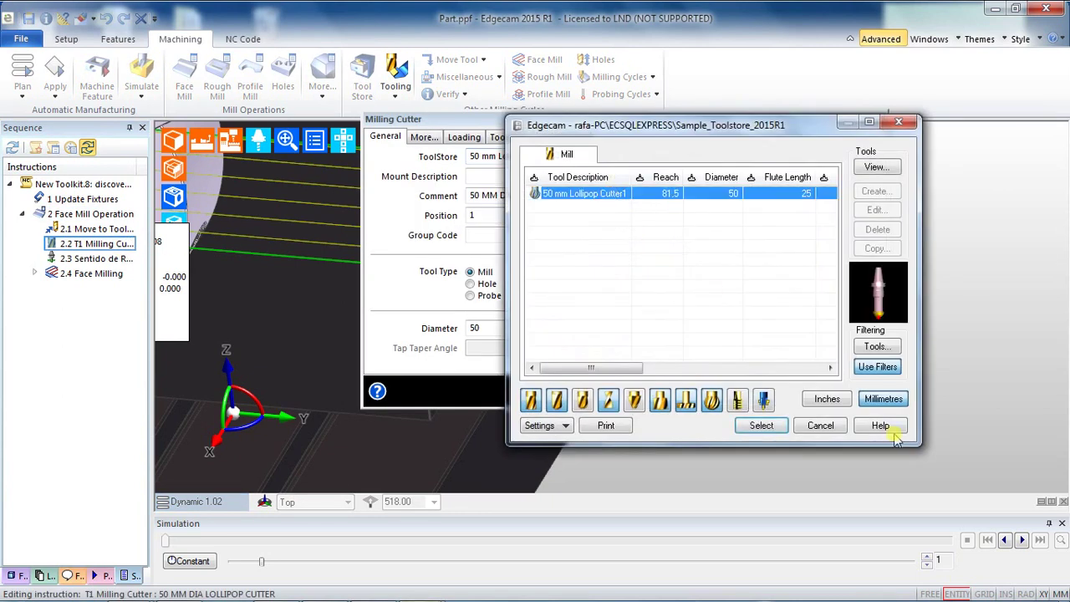
{"action": "left_click", "coordinate": [761, 425]}
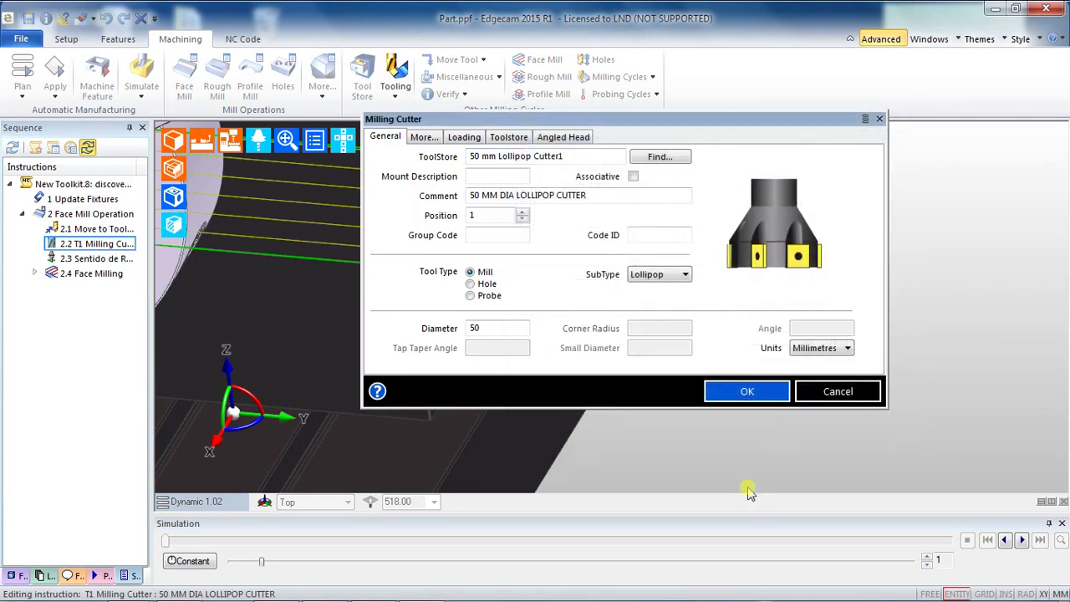
{"action": "left_click", "coordinate": [752, 395]}
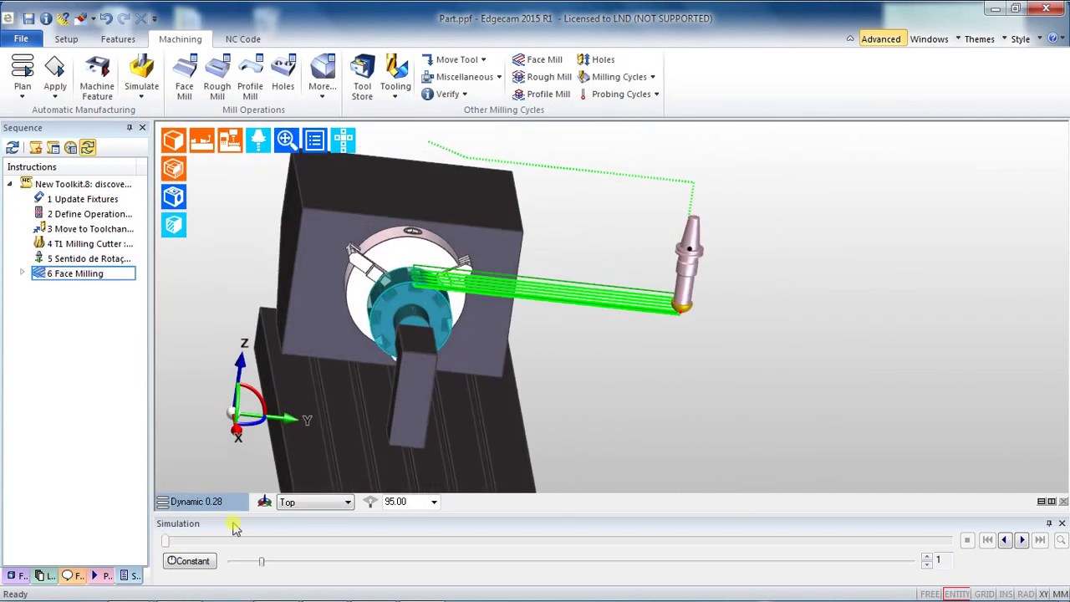
Step: Examine the face mill toolpath's level and depth against the gear's slots in the Right view
{"action": "left_click", "coordinate": [226, 503]}
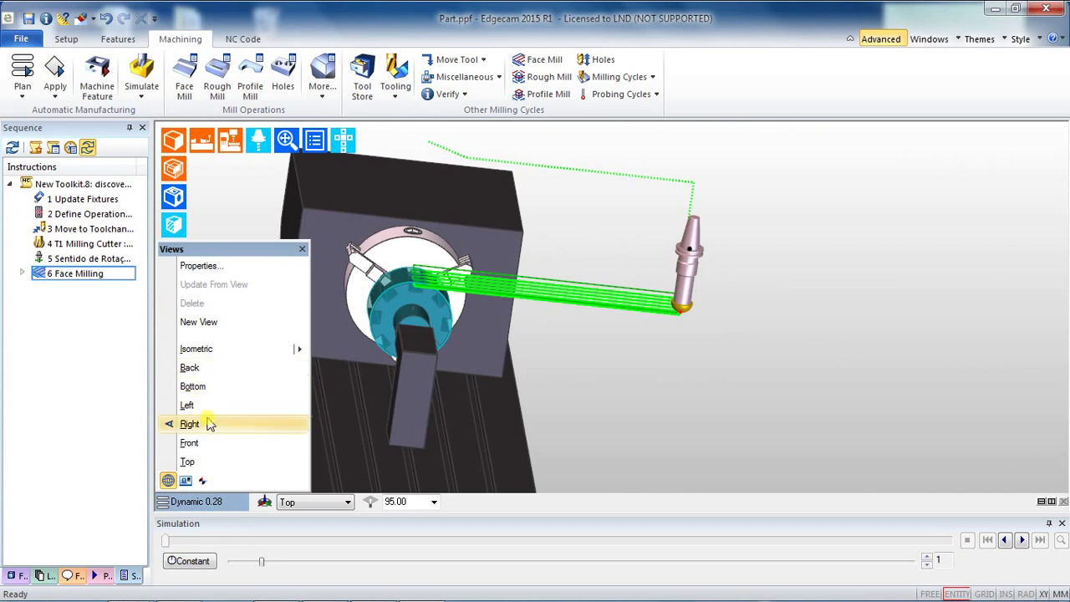
{"action": "left_click", "coordinate": [207, 423]}
{"action": "scroll", "coordinate": [459, 299], "scroll_direction": "up", "scroll_amount": 8}
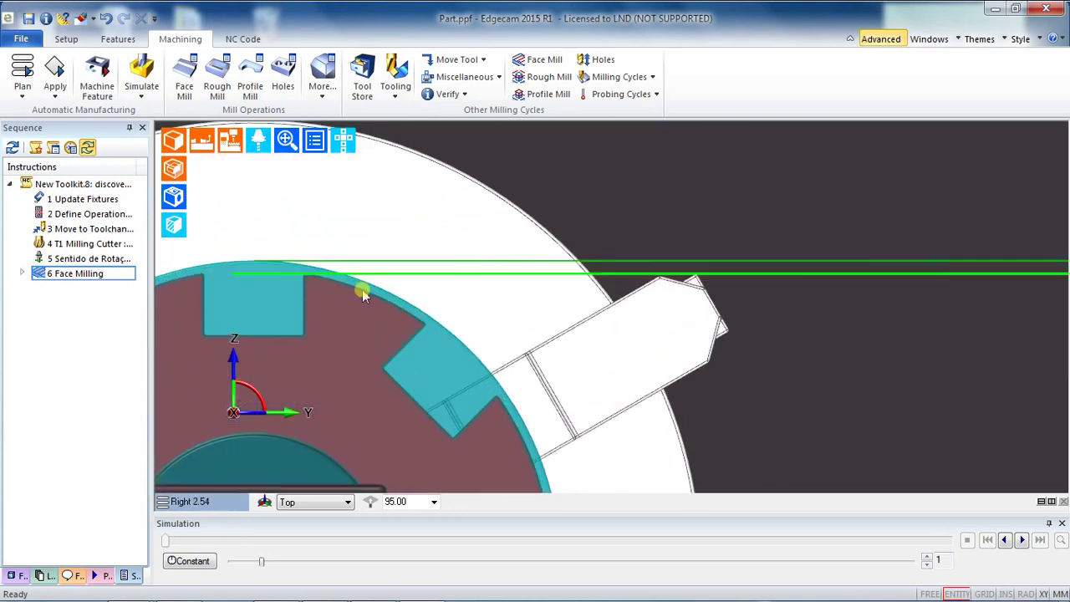
{"action": "scroll", "coordinate": [231, 236], "scroll_direction": "up", "scroll_amount": 5}
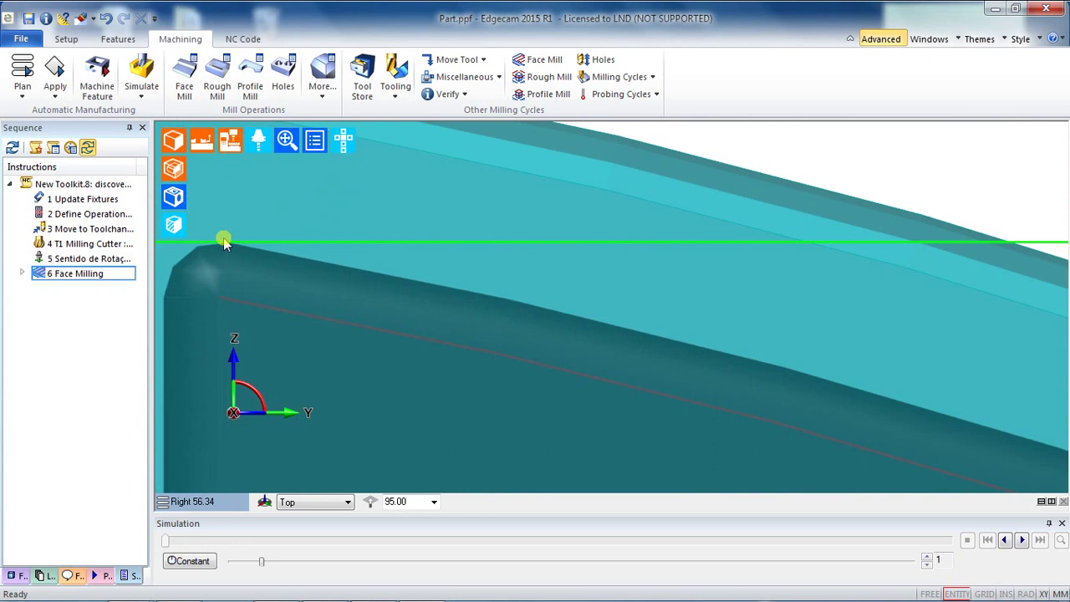
{"action": "scroll", "coordinate": [301, 266], "scroll_direction": "down", "scroll_amount": 5}
{"action": "scroll", "coordinate": [302, 312], "scroll_direction": "down", "scroll_amount": 6}
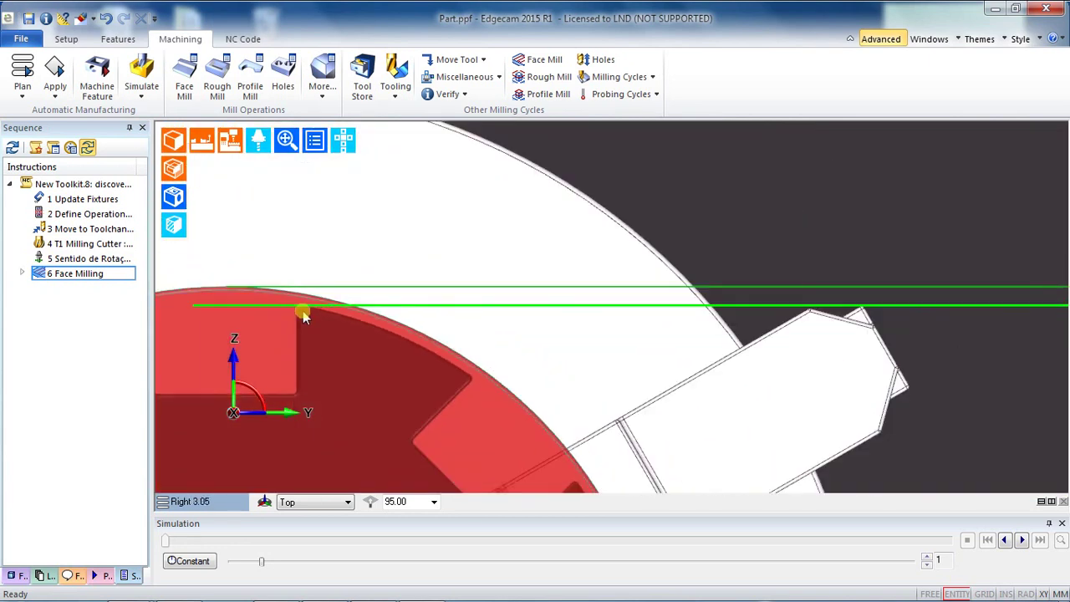
Step: Simulate the planar face milling operation in the Isometric view, reset the run and close the simulator
{"action": "left_click", "coordinate": [242, 39]}
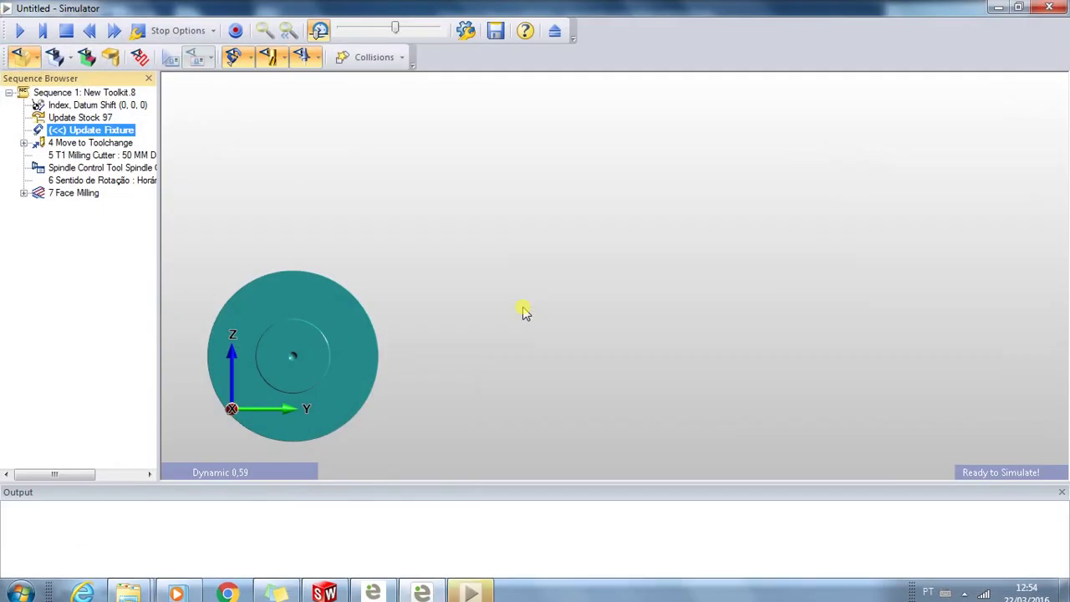
{"action": "left_click", "coordinate": [239, 472]}
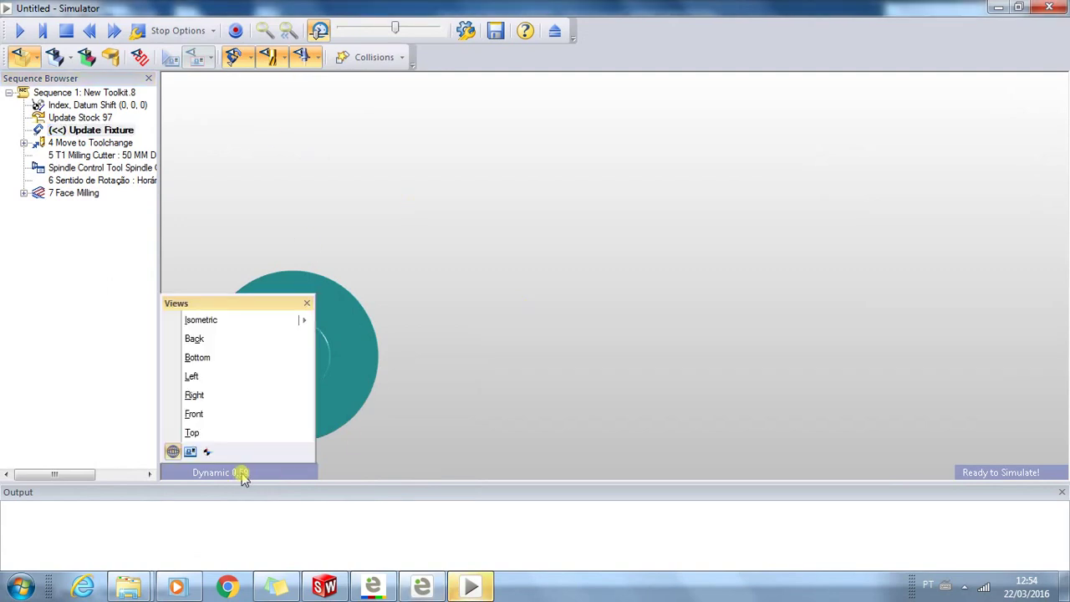
{"action": "left_click", "coordinate": [221, 322]}
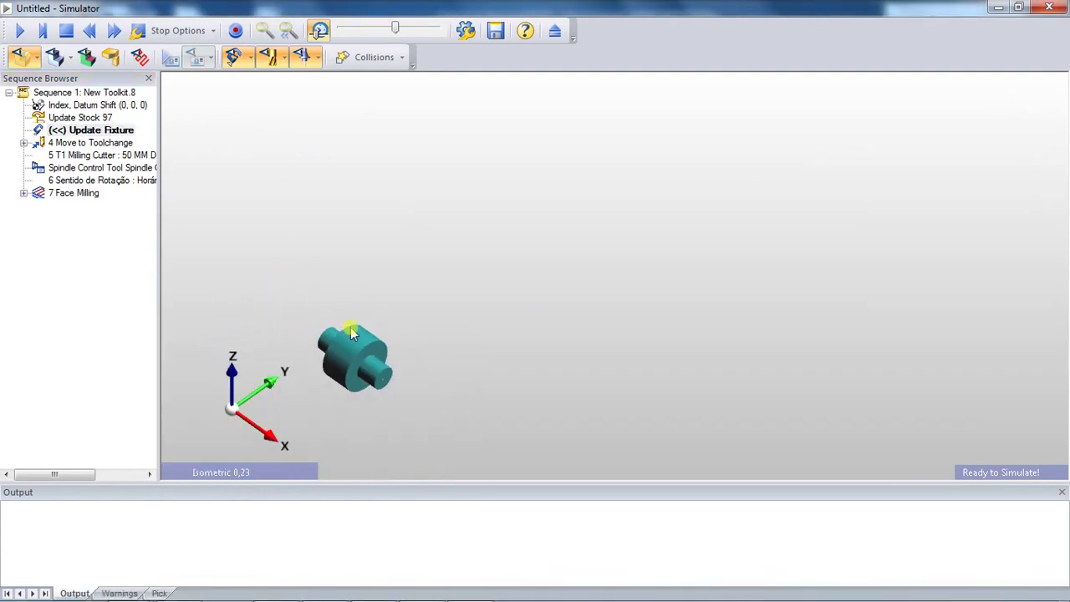
{"action": "left_click", "coordinate": [13, 31]}
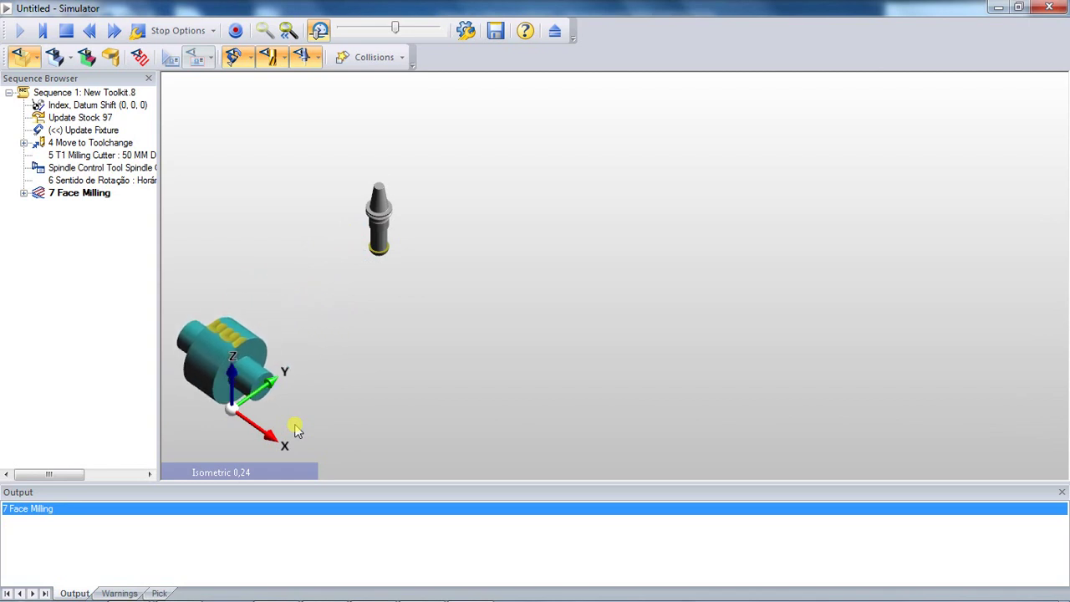
{"action": "left_click", "coordinate": [87, 31]}
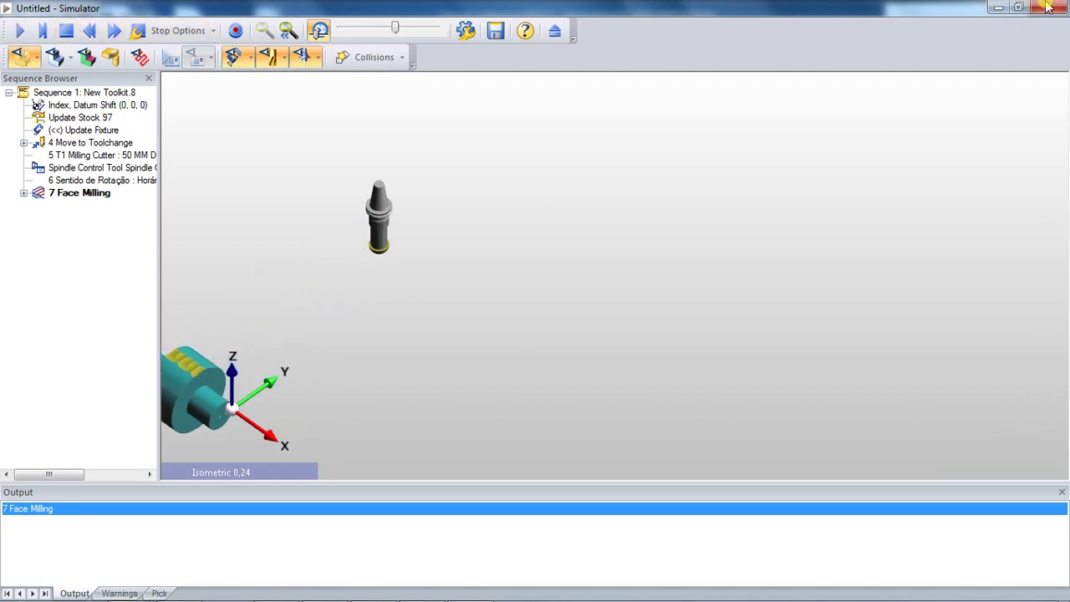
{"action": "left_click", "coordinate": [1036, 7]}
Step: Insert a Rotary mill mode instruction into the machining sequence
{"action": "scroll", "coordinate": [618, 393], "scroll_direction": "down", "scroll_amount": 5}
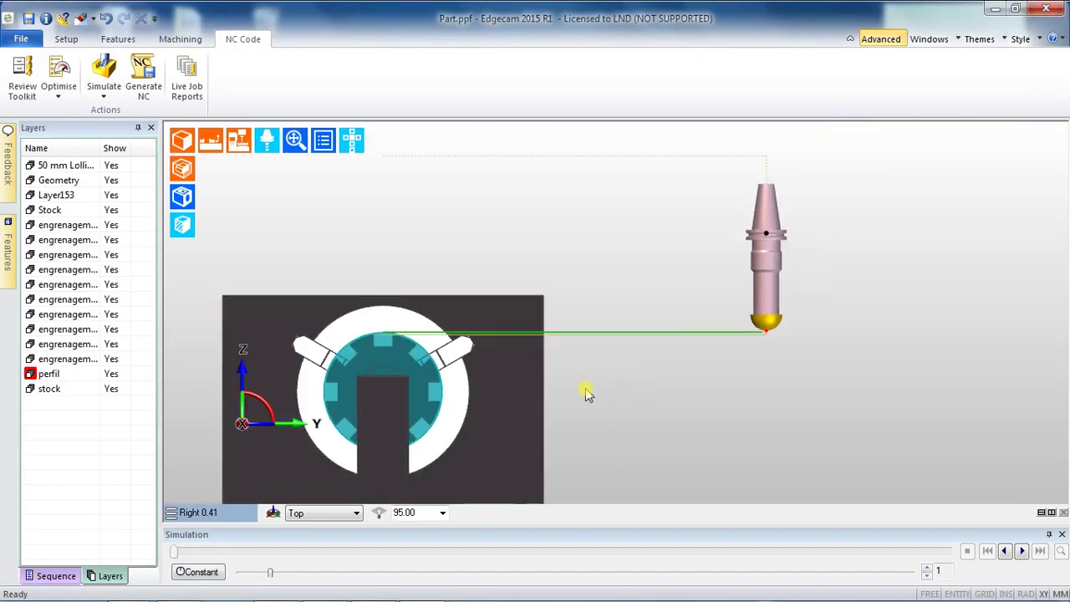
{"action": "middle_click_drag", "start_coordinate": [551, 414], "coordinate": [541, 293]}
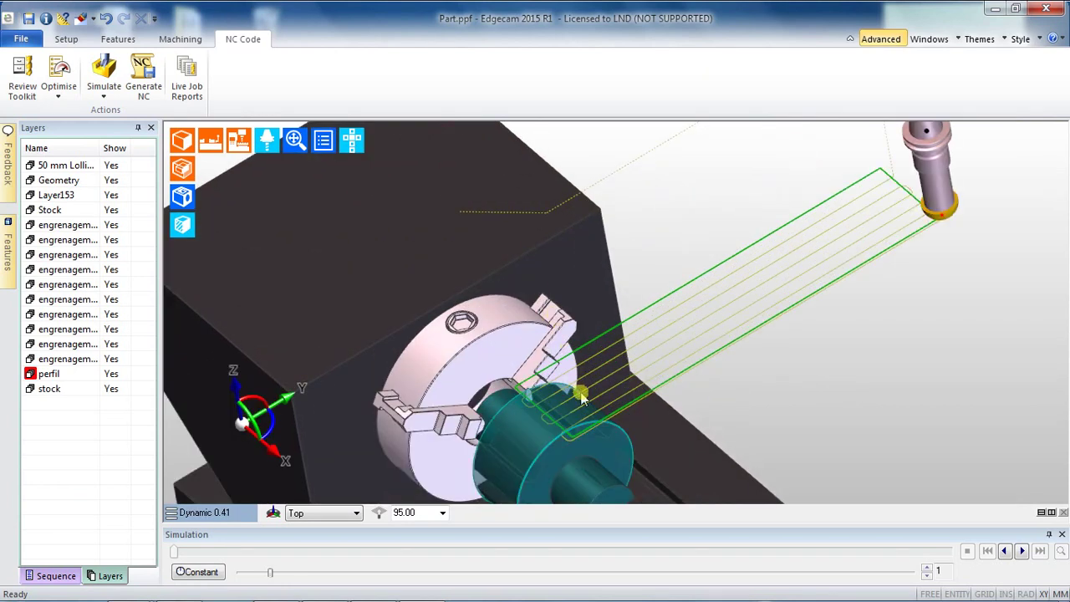
{"action": "scroll", "coordinate": [583, 400], "scroll_direction": "down", "scroll_amount": 3}
{"action": "middle_click_drag", "start_coordinate": [585, 460], "coordinate": [653, 329]}
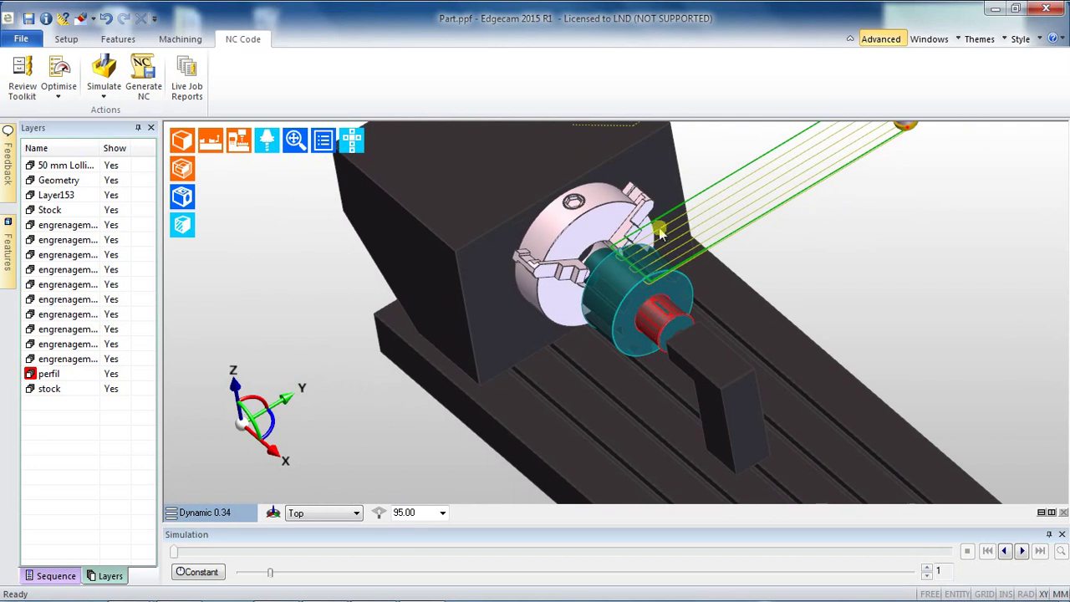
{"action": "left_click", "coordinate": [180, 38]}
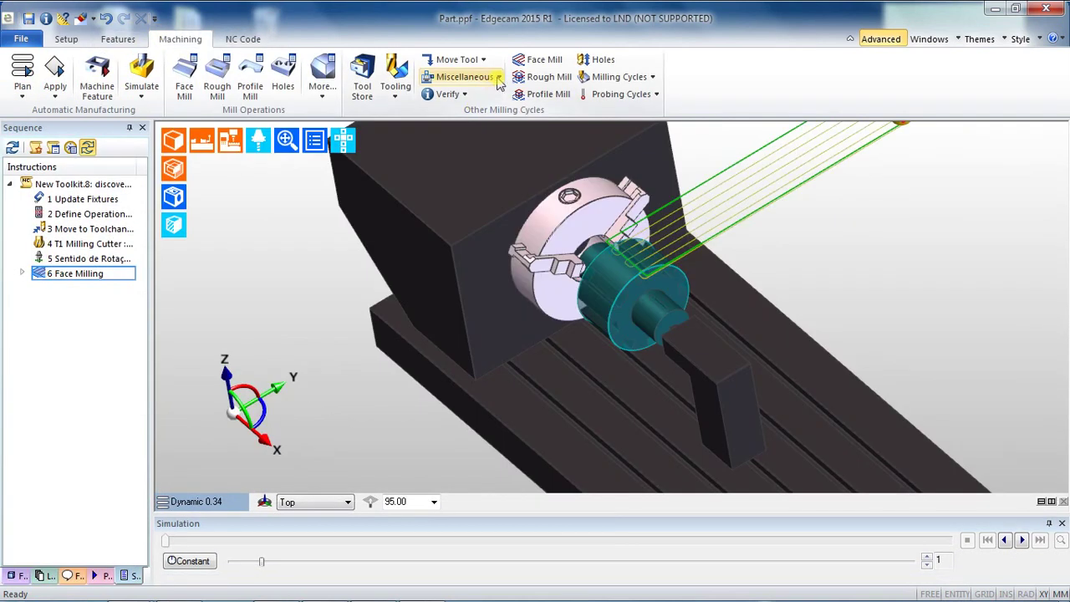
{"action": "left_click", "coordinate": [495, 77]}
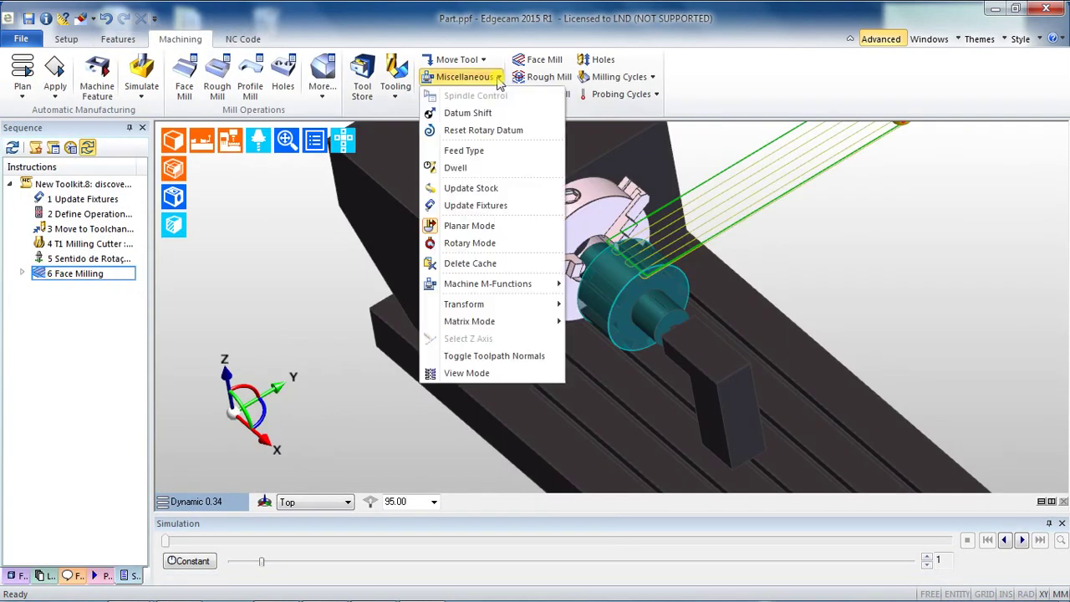
{"action": "left_click", "coordinate": [468, 244]}
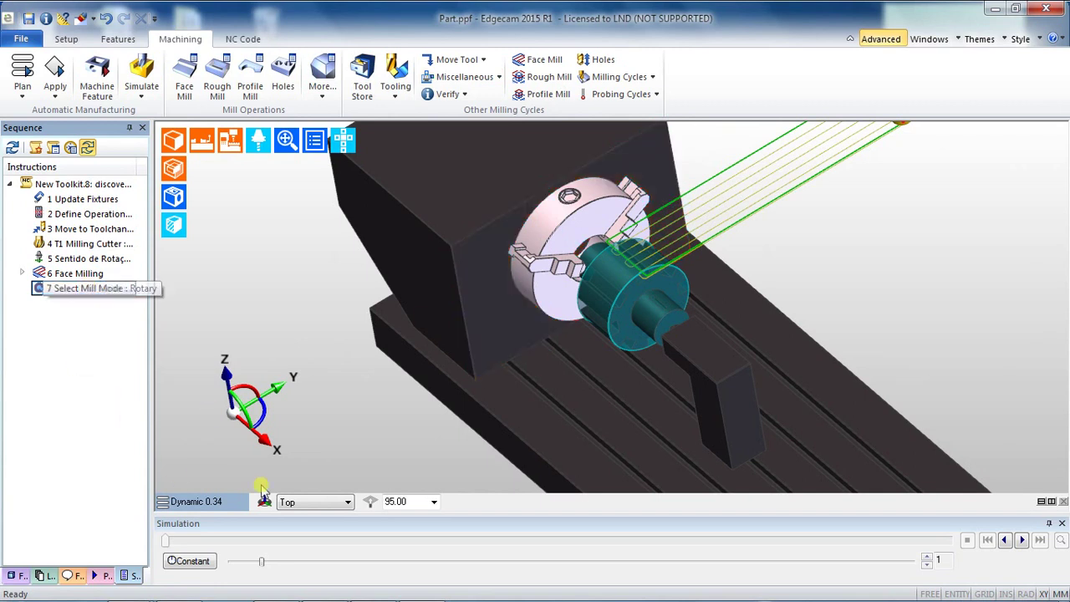
Step: Check that Select Mill Mode is set to Rotary and move it ahead of the Face Milling operation
{"action": "scroll", "coordinate": [907, 296], "scroll_direction": "down", "scroll_amount": 5}
{"action": "scroll", "coordinate": [779, 297], "scroll_direction": "up", "scroll_amount": 5}
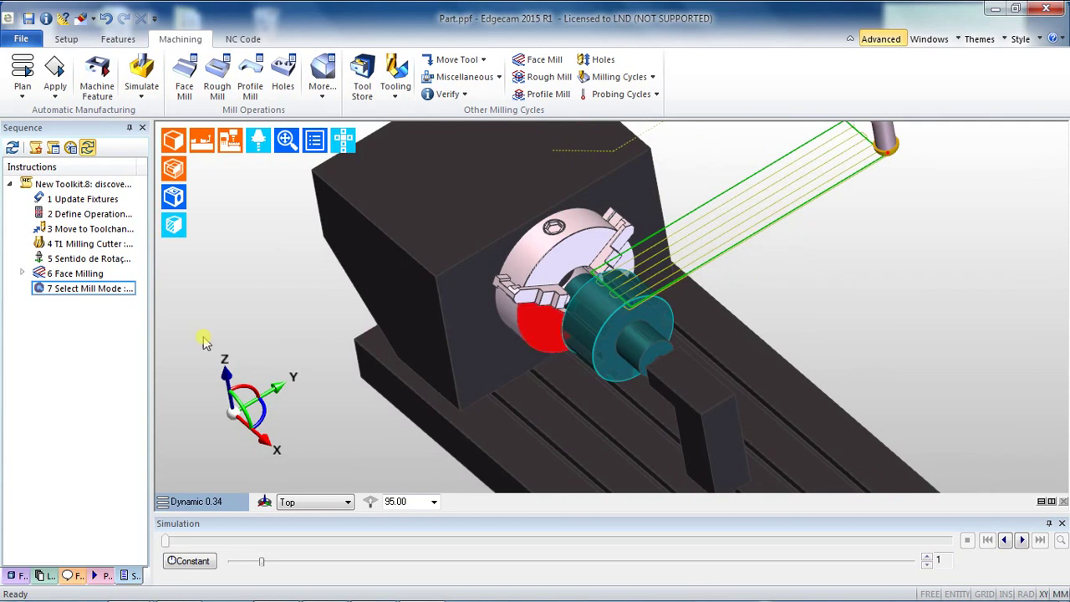
{"action": "double_click", "coordinate": [83, 288]}
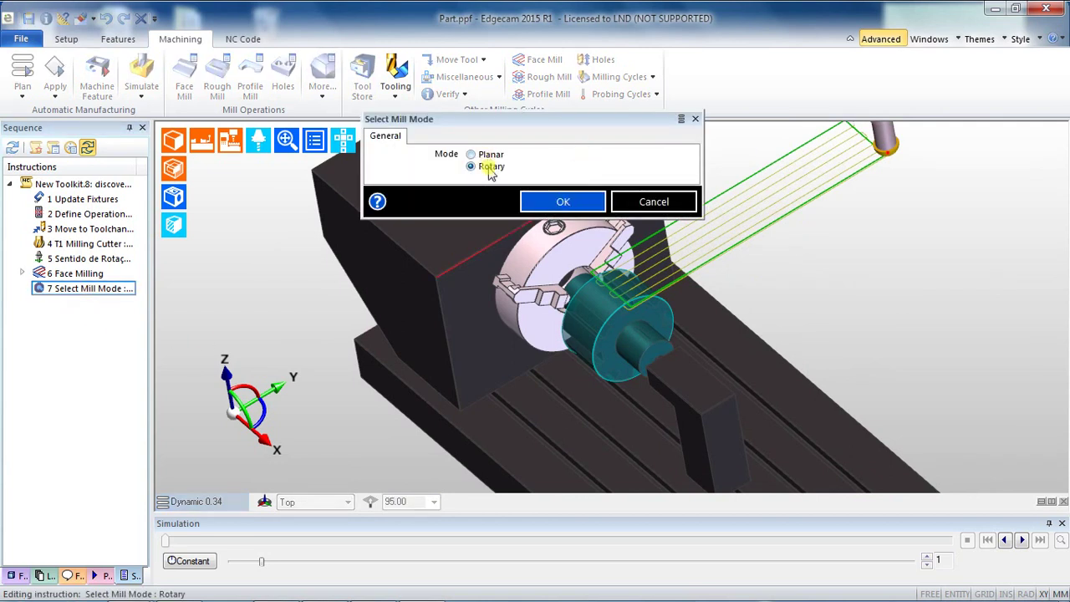
{"action": "left_click", "coordinate": [555, 201]}
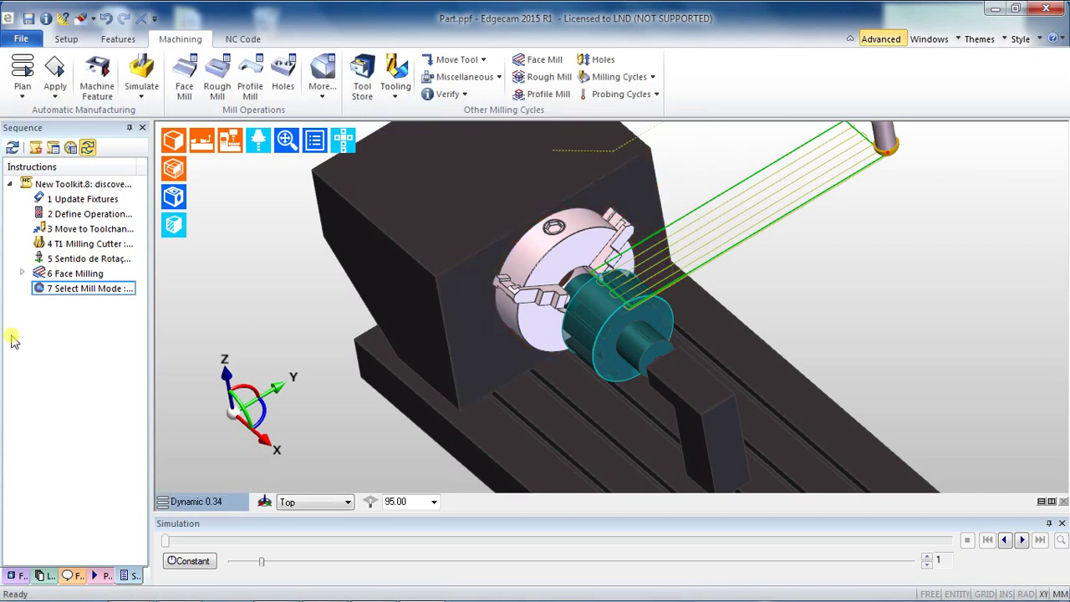
{"action": "left_click", "coordinate": [55, 291]}
{"action": "left_click_drag", "start_coordinate": [57, 291], "coordinate": [88, 275]}
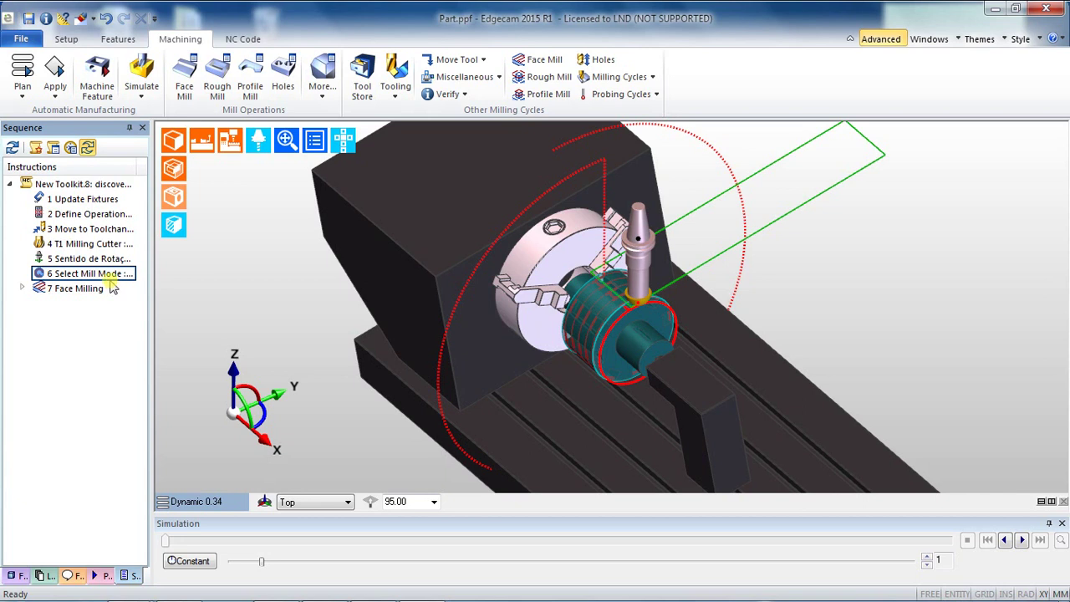
Step: Simulate the rotary face milling, inspect the machined cylinder in the Front view and close the simulator
{"action": "left_click", "coordinate": [240, 41]}
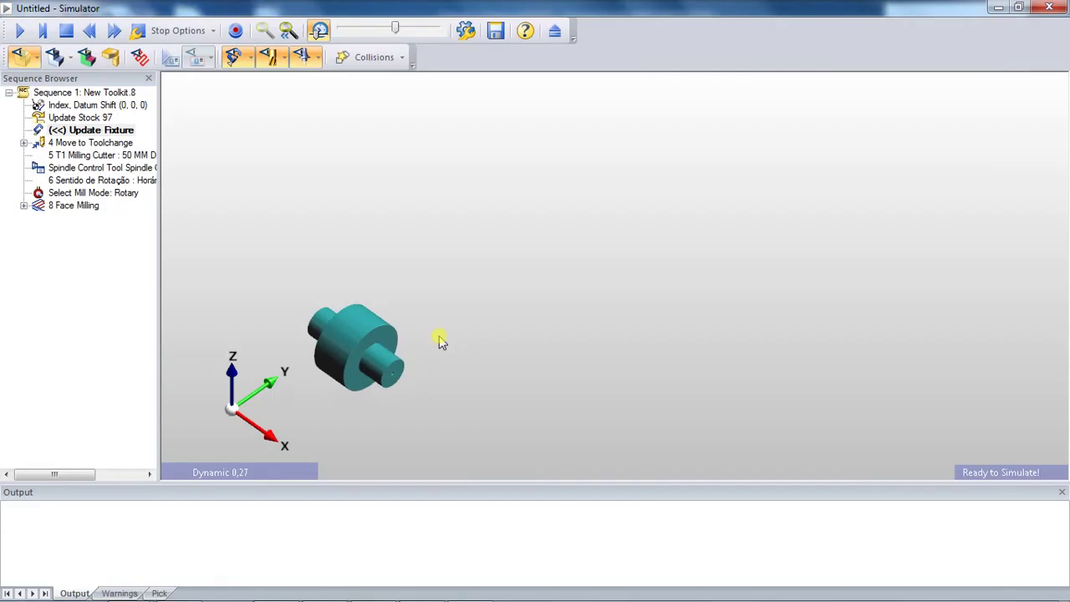
{"action": "left_click", "coordinate": [20, 30]}
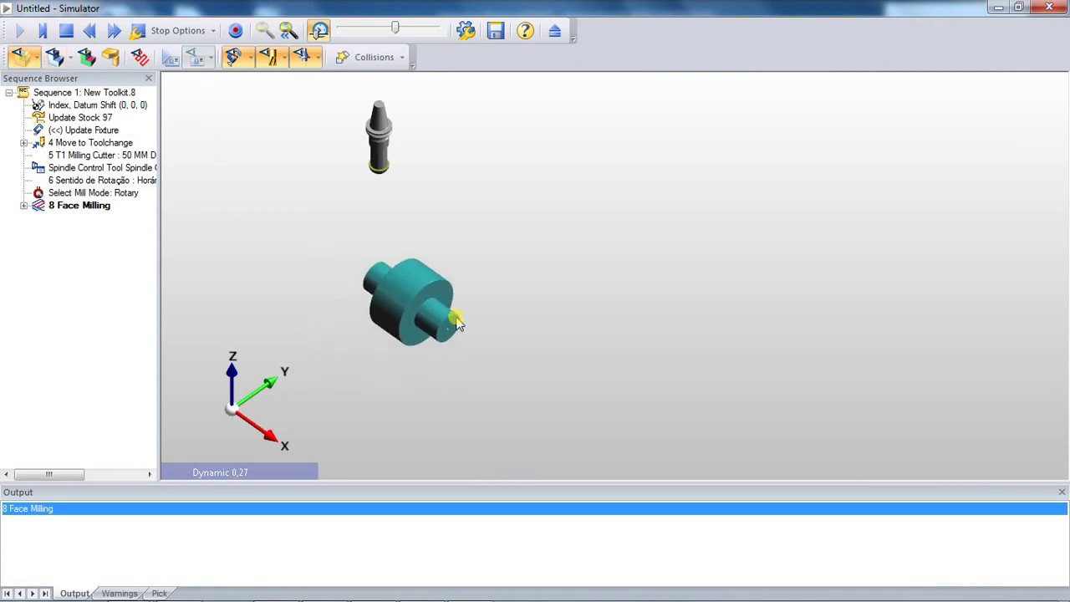
{"action": "scroll", "coordinate": [401, 333], "scroll_direction": "up", "scroll_amount": 5}
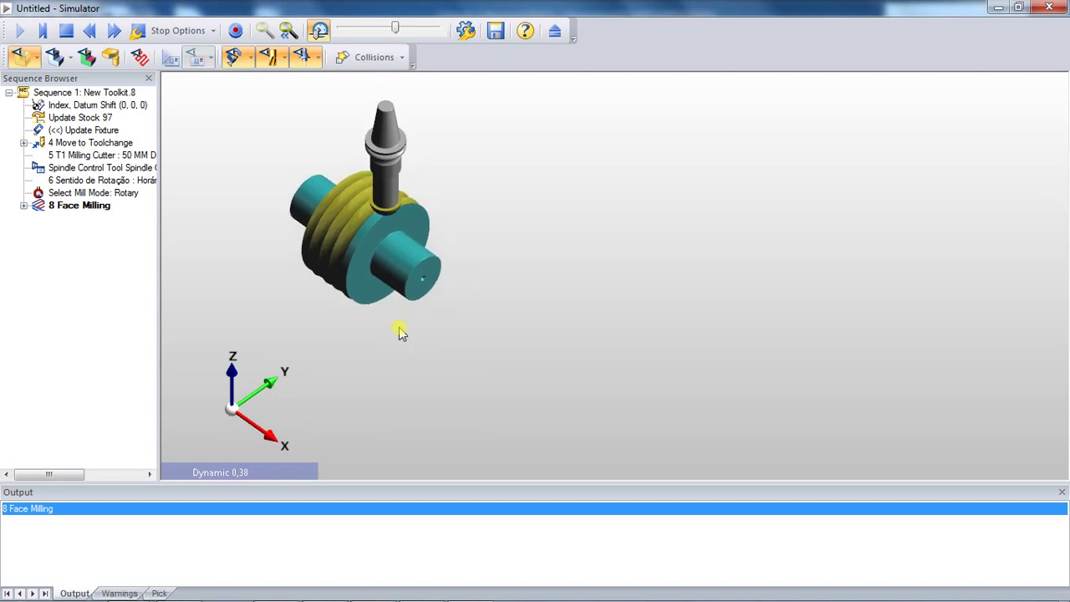
{"action": "middle_click_drag", "start_coordinate": [399, 326], "coordinate": [279, 155]}
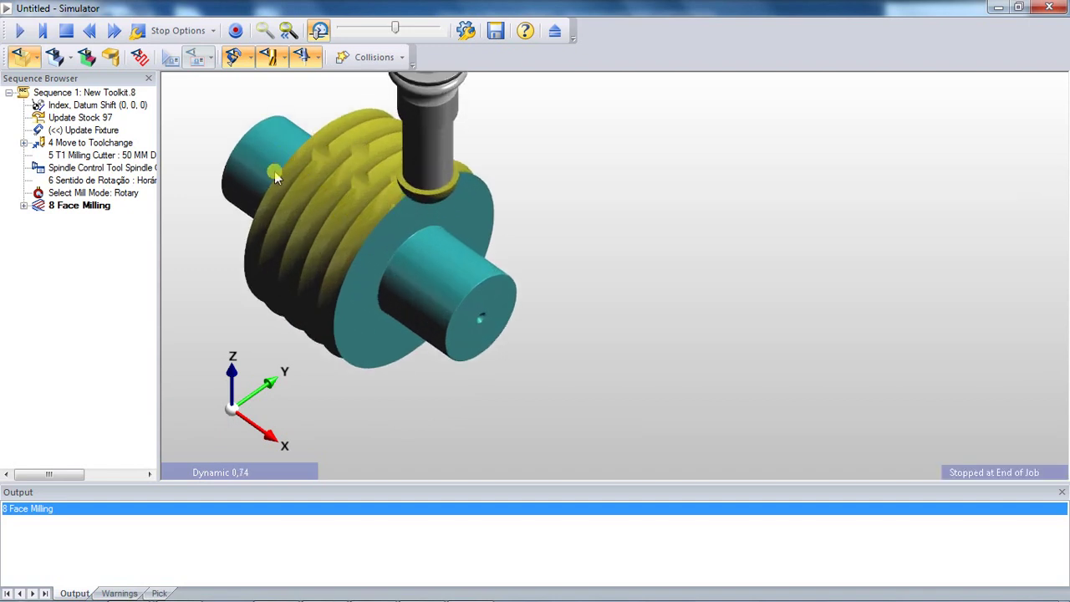
{"action": "left_click", "coordinate": [264, 478]}
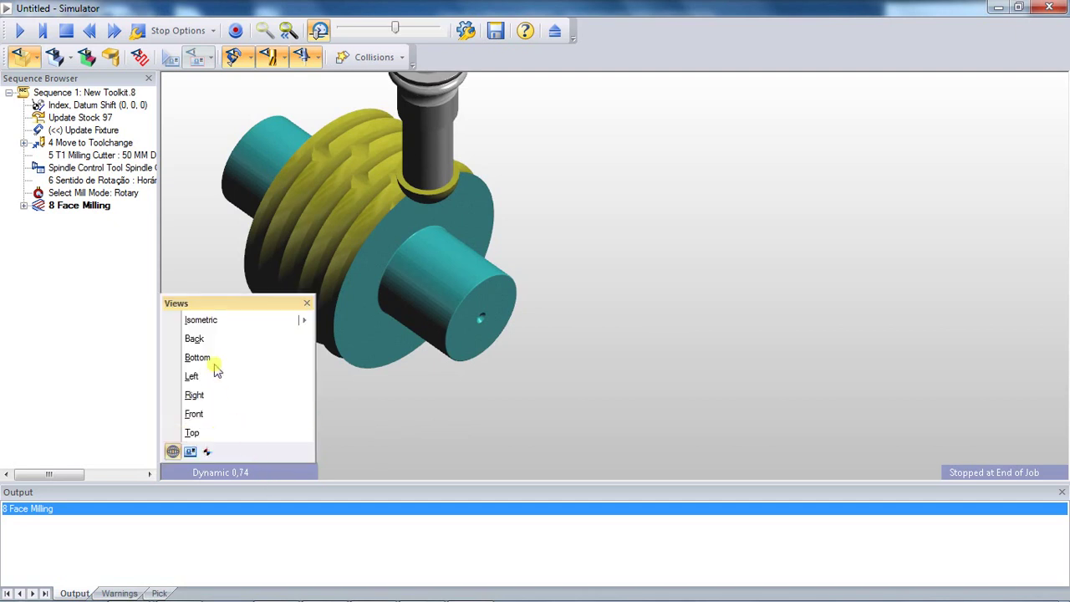
{"action": "left_click", "coordinate": [221, 415]}
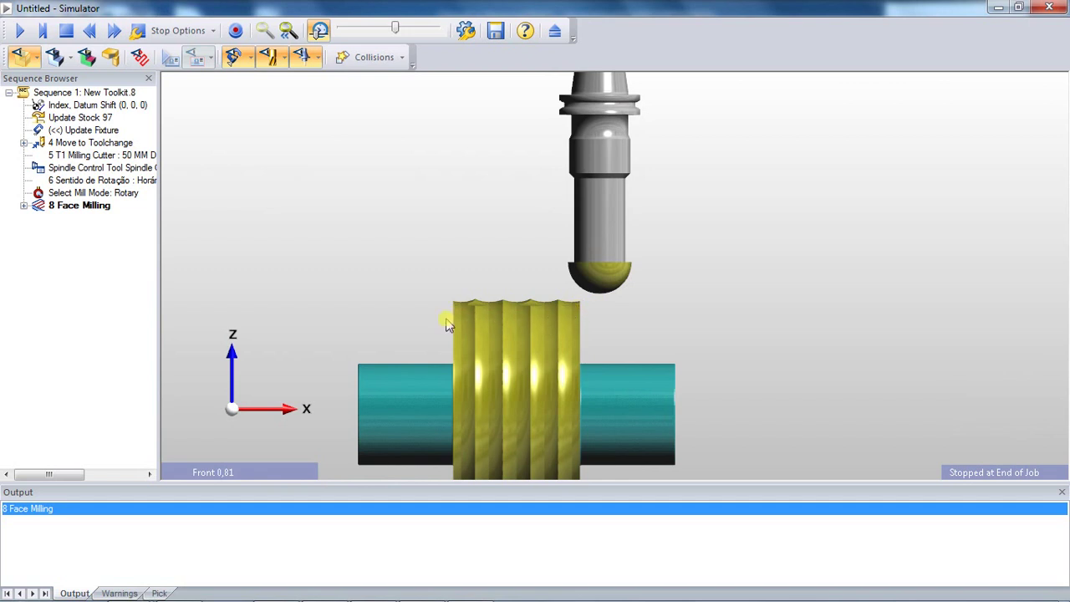
{"action": "left_click", "coordinate": [1049, 7]}
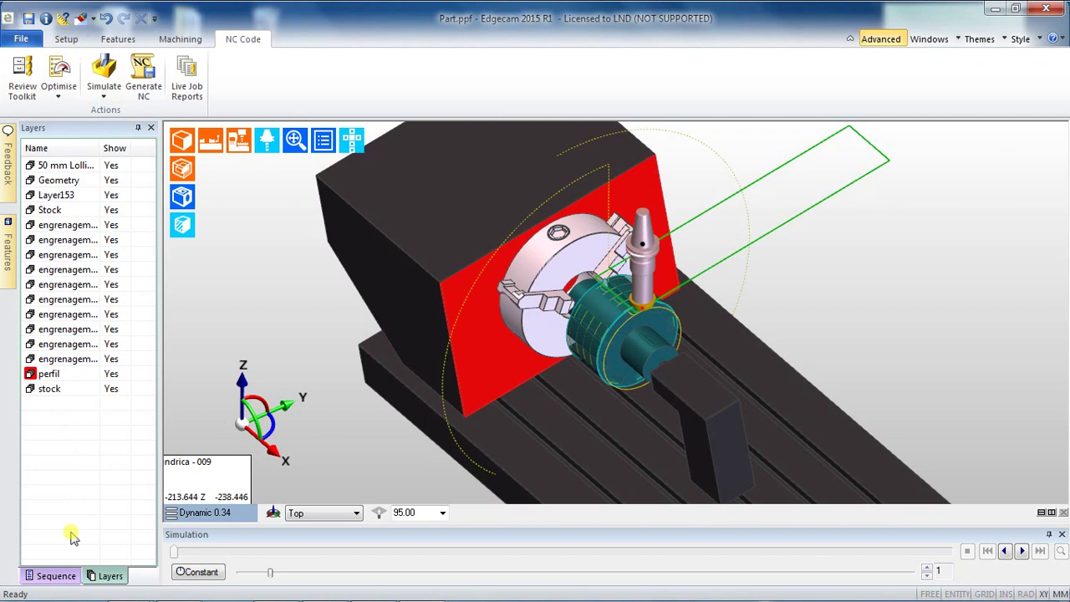
Step: Change the Face Milling operation's stepover percentage to space the passes more closely and regenerate the toolpath
{"action": "left_click", "coordinate": [59, 576]}
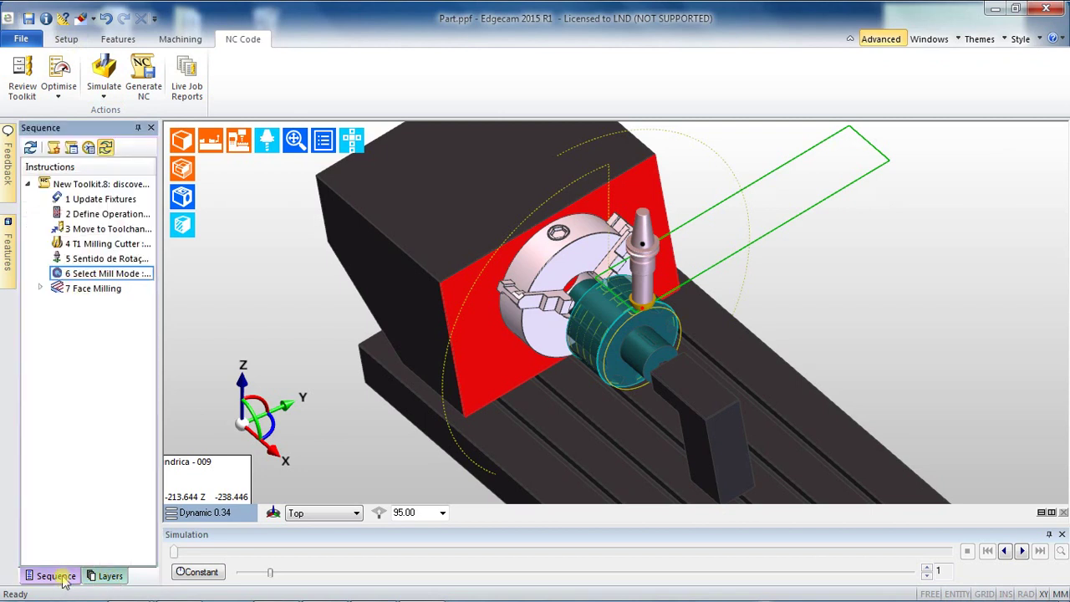
{"action": "double_click", "coordinate": [95, 288]}
{"action": "double_click", "coordinate": [145, 122]}
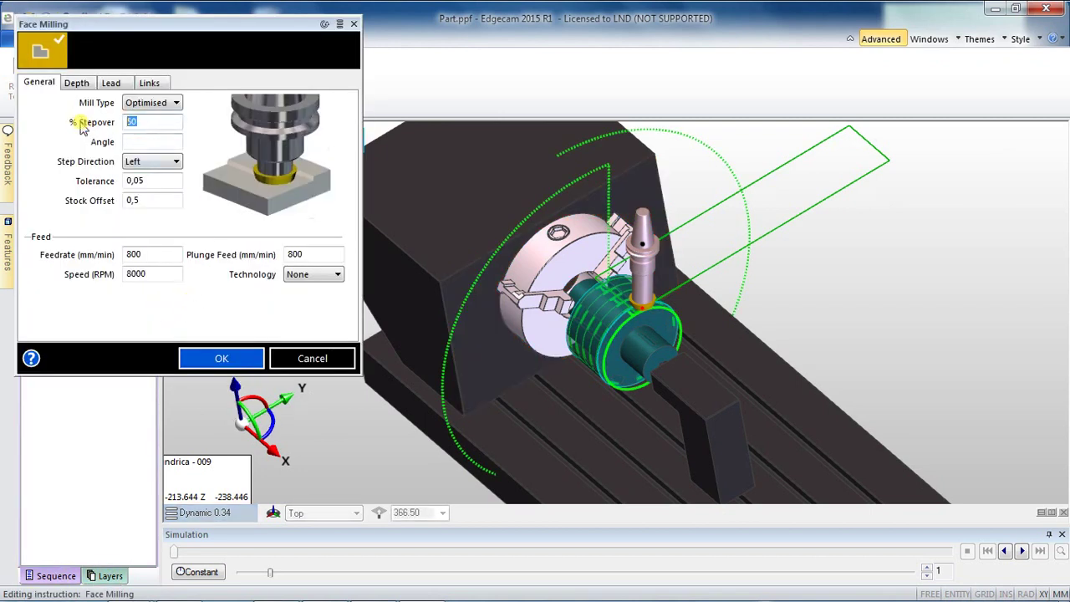
{"action": "key", "text": "Return"}
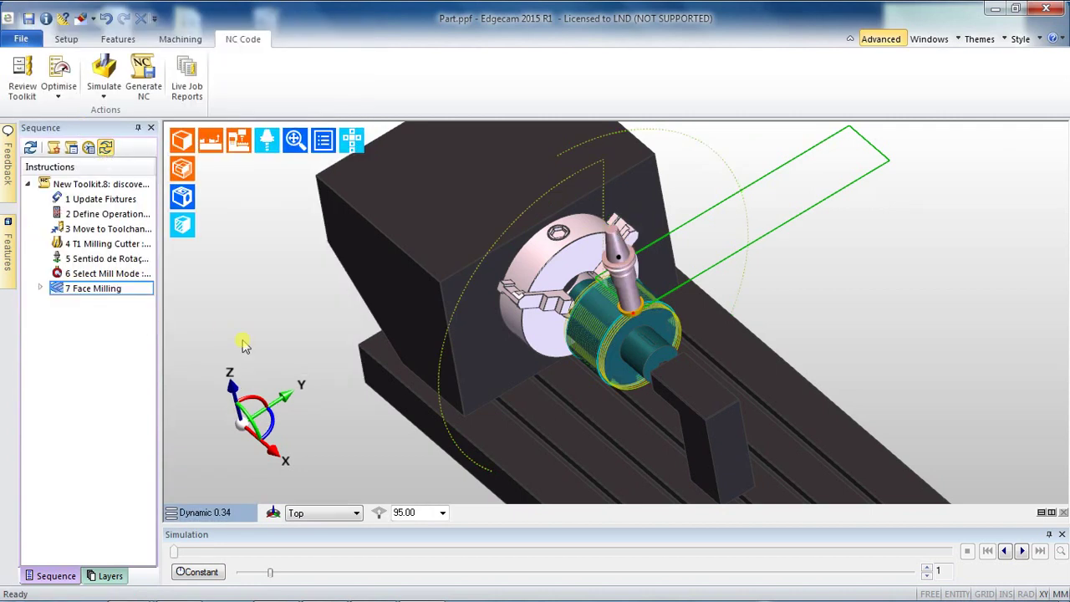
Step: Hide the Stock layer surrounding the gear in the layer list
{"action": "middle_click_drag", "start_coordinate": [875, 348], "coordinate": [679, 328]}
{"action": "middle_click_drag", "start_coordinate": [733, 233], "coordinate": [778, 222]}
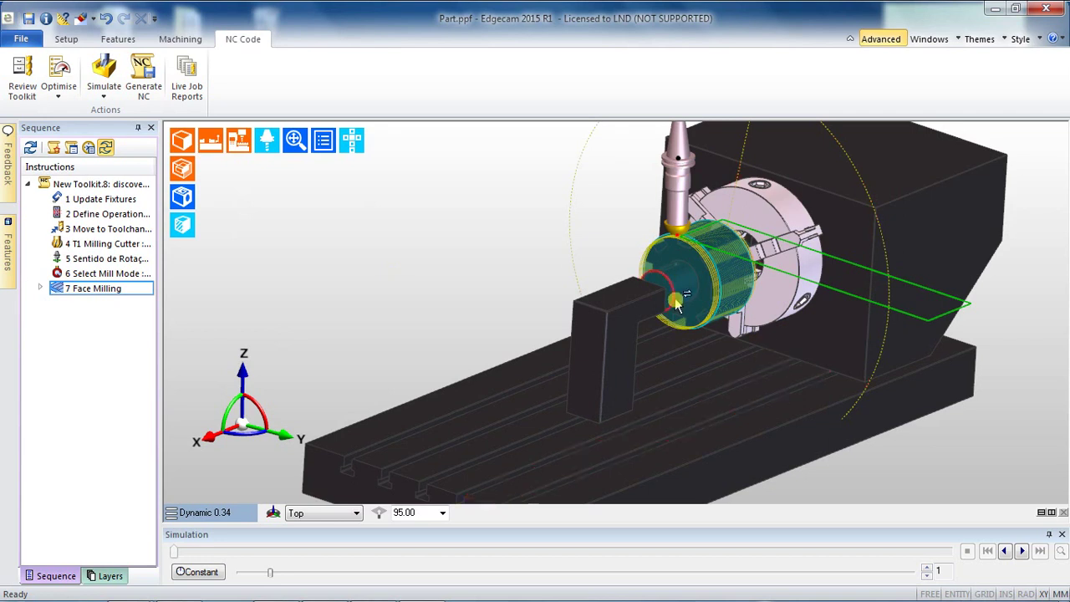
{"action": "scroll", "coordinate": [693, 296], "scroll_direction": "up", "scroll_amount": 5}
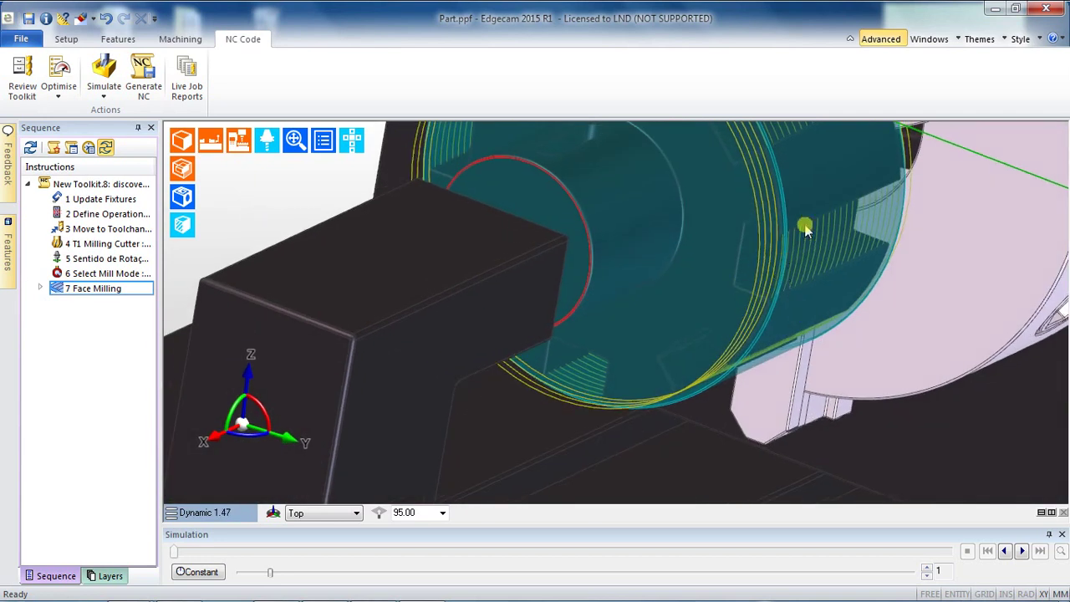
{"action": "scroll", "coordinate": [762, 264], "scroll_direction": "down", "scroll_amount": 4}
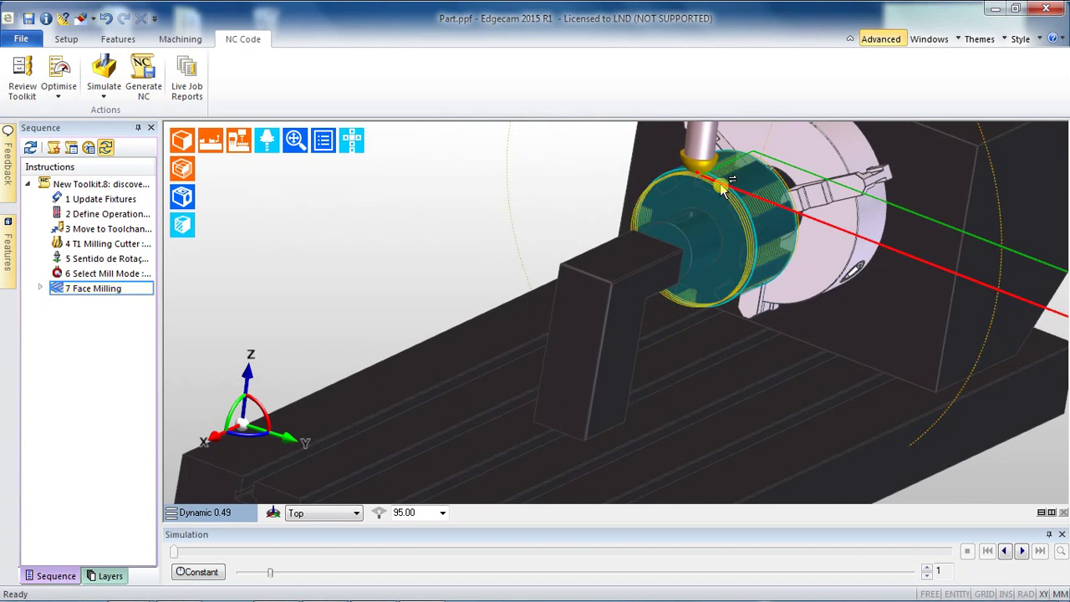
{"action": "mouse_move", "coordinate": [723, 189]}
{"action": "middle_click_drag", "start_coordinate": [723, 189], "coordinate": [596, 275]}
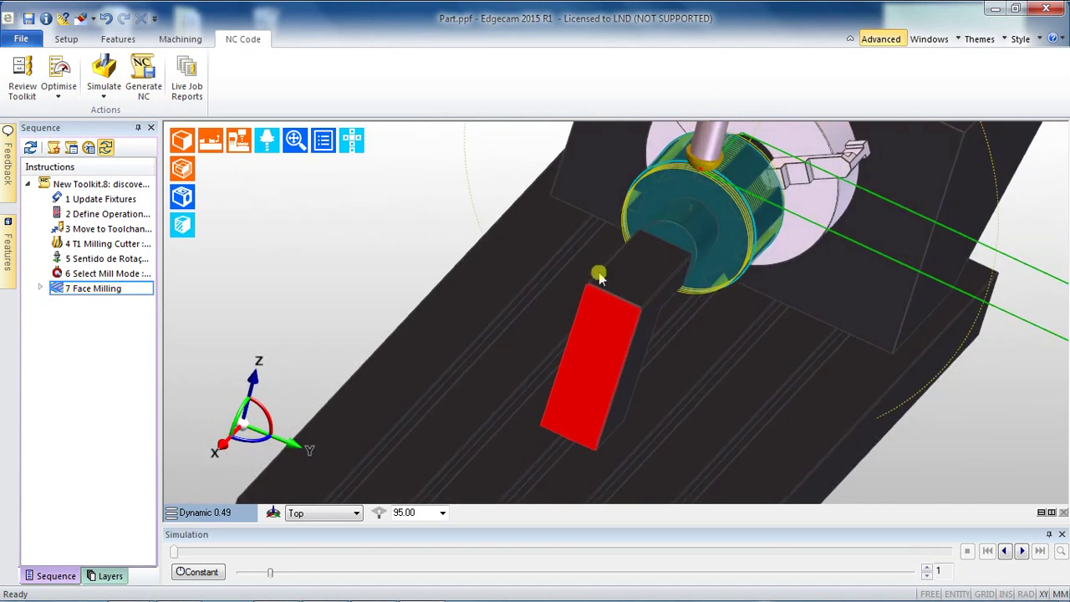
{"action": "left_click", "coordinate": [107, 575]}
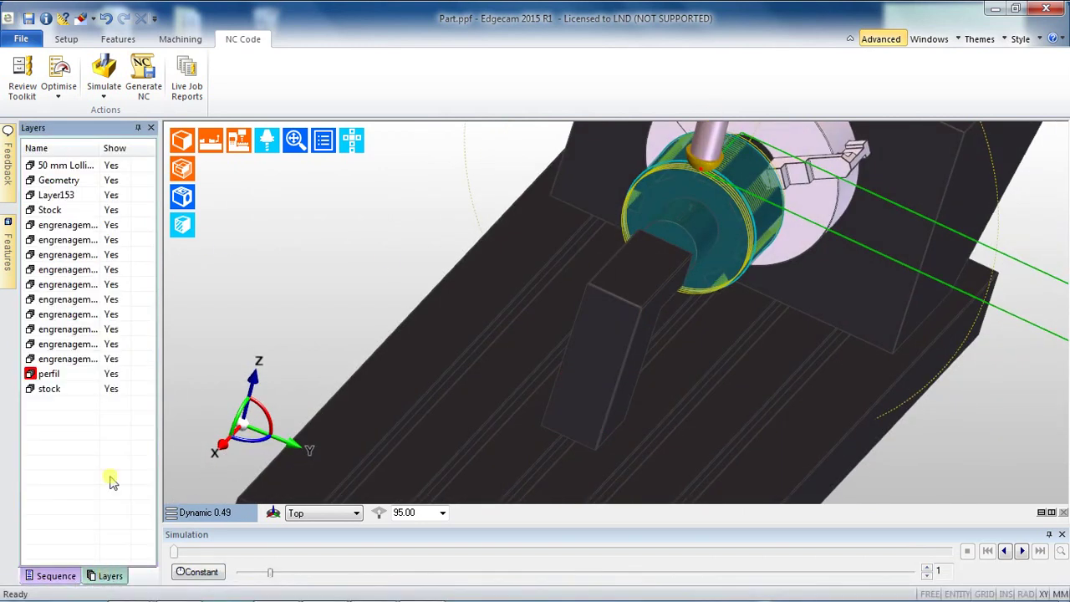
{"action": "left_click", "coordinate": [111, 209]}
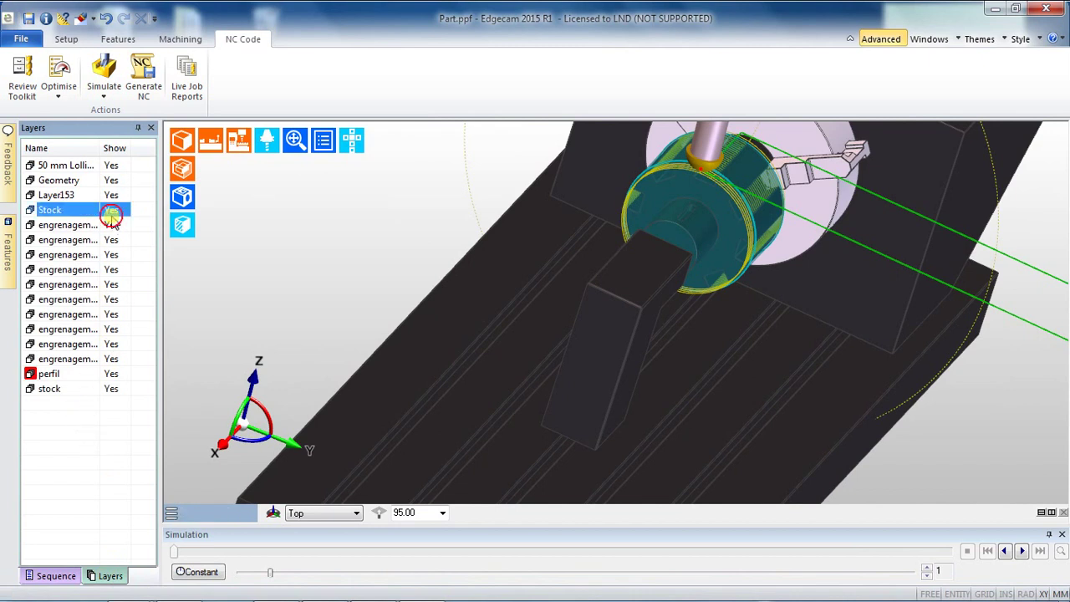
Step: Hide the 50 mm Lollipop tool layer and the lowercase stock layer so the bare slotted gear is exposed
{"action": "left_click", "coordinate": [113, 166]}
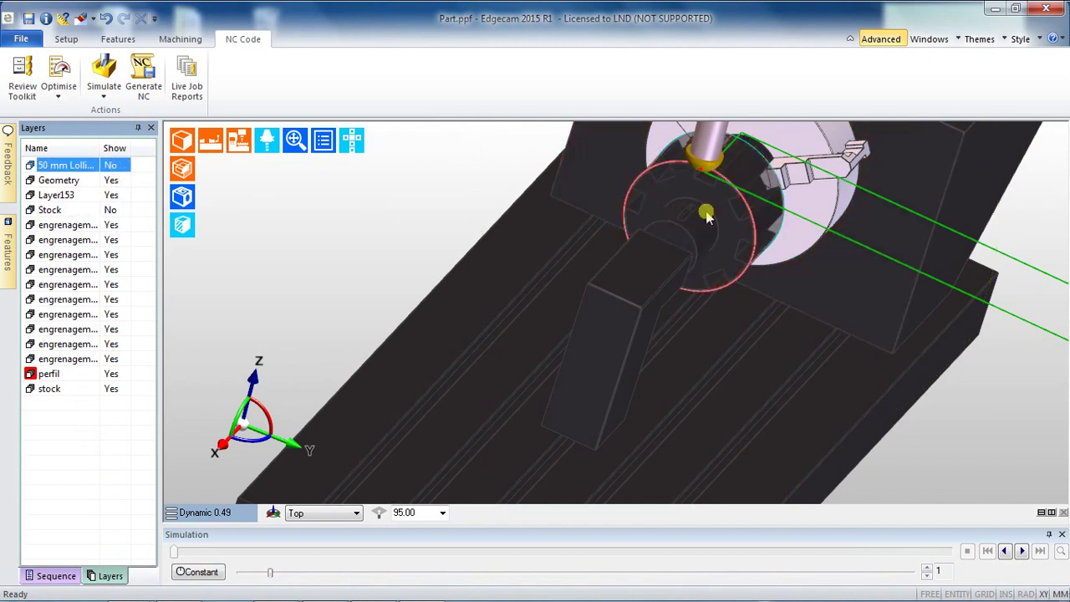
{"action": "middle_click_drag", "start_coordinate": [706, 209], "coordinate": [661, 211]}
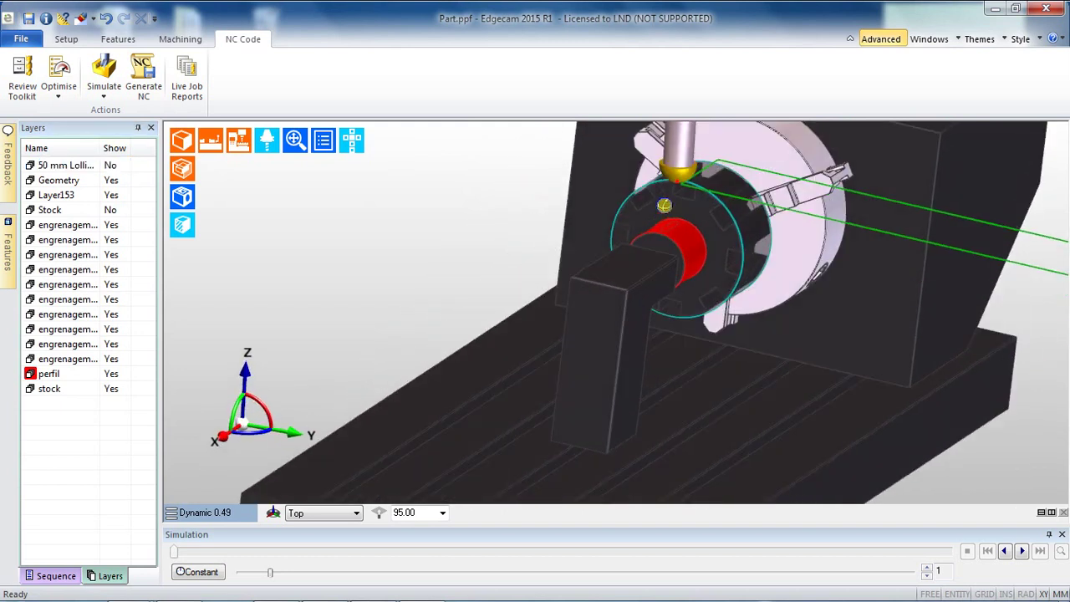
{"action": "scroll", "coordinate": [678, 197], "scroll_direction": "down", "scroll_amount": 3}
{"action": "scroll", "coordinate": [680, 195], "scroll_direction": "up", "scroll_amount": 5}
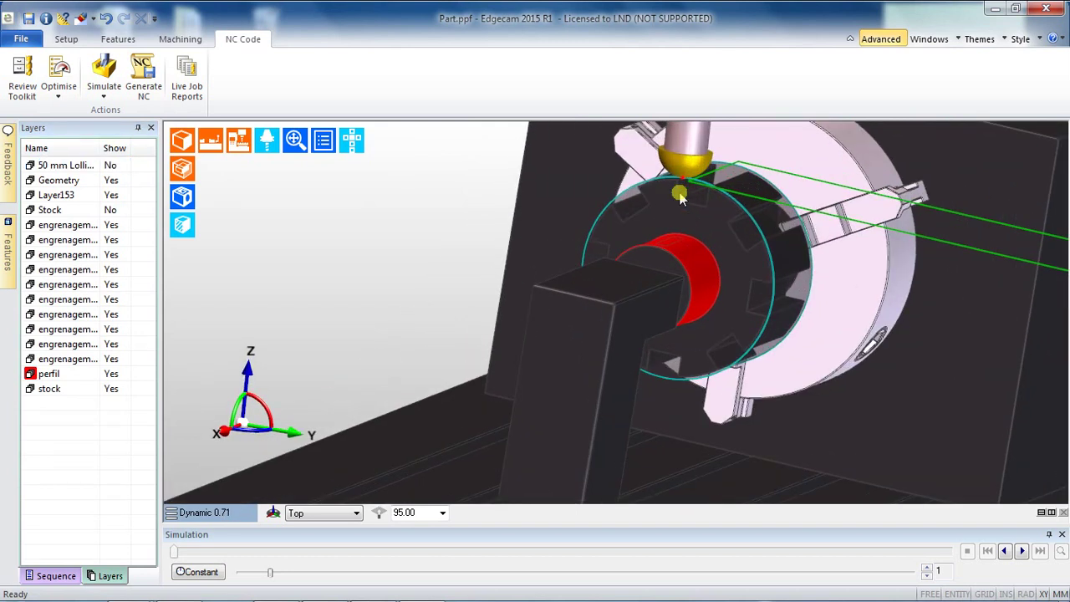
{"action": "scroll", "coordinate": [679, 197], "scroll_direction": "up", "scroll_amount": 4}
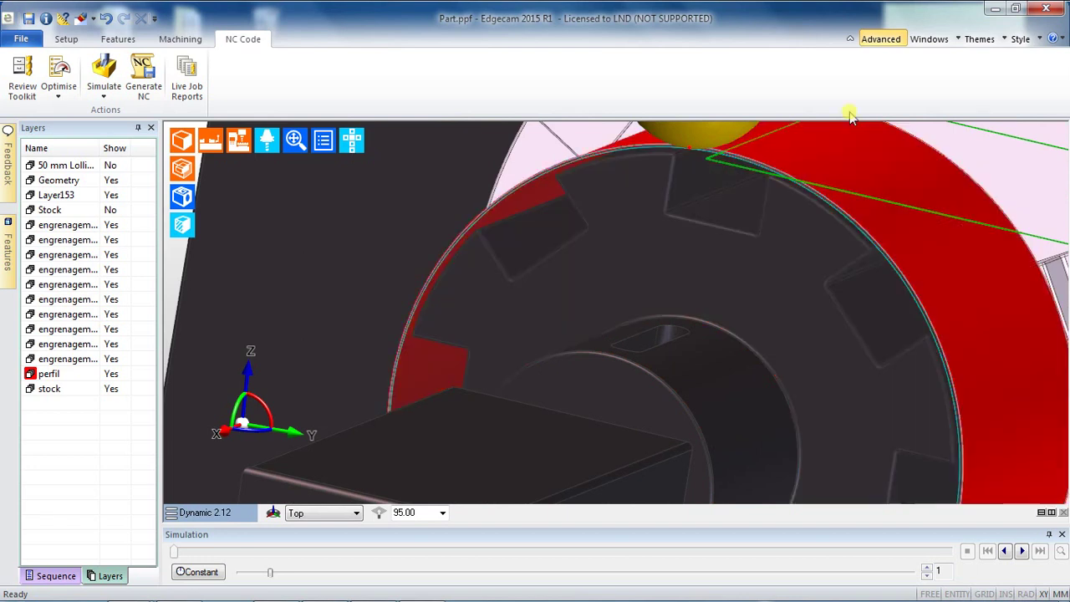
{"action": "left_click", "coordinate": [107, 390]}
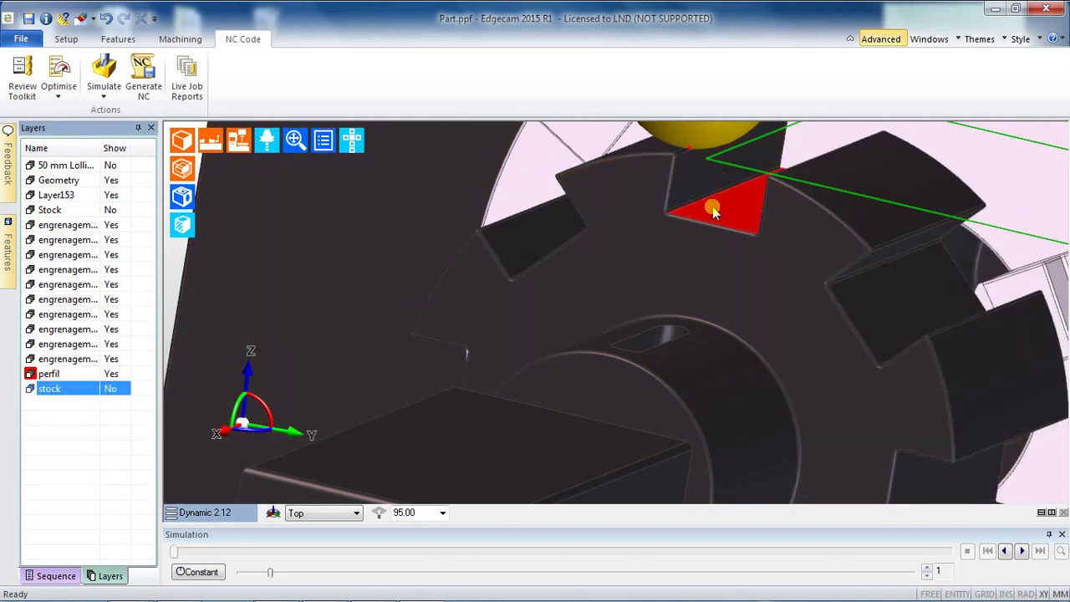
Step: Examine the gear's slots from several angles, checking the slot floor's face data and the slot below the chuck jaw
{"action": "middle_click_drag", "start_coordinate": [686, 239], "coordinate": [790, 279]}
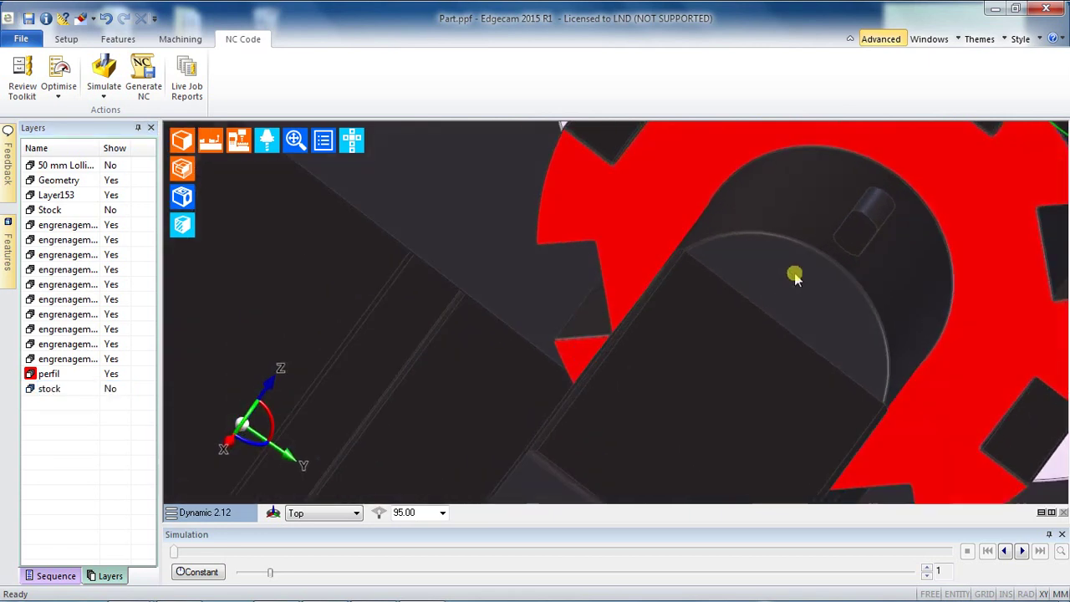
{"action": "scroll", "coordinate": [794, 275], "scroll_direction": "down", "scroll_amount": 3}
{"action": "scroll", "coordinate": [852, 217], "scroll_direction": "up", "scroll_amount": 6}
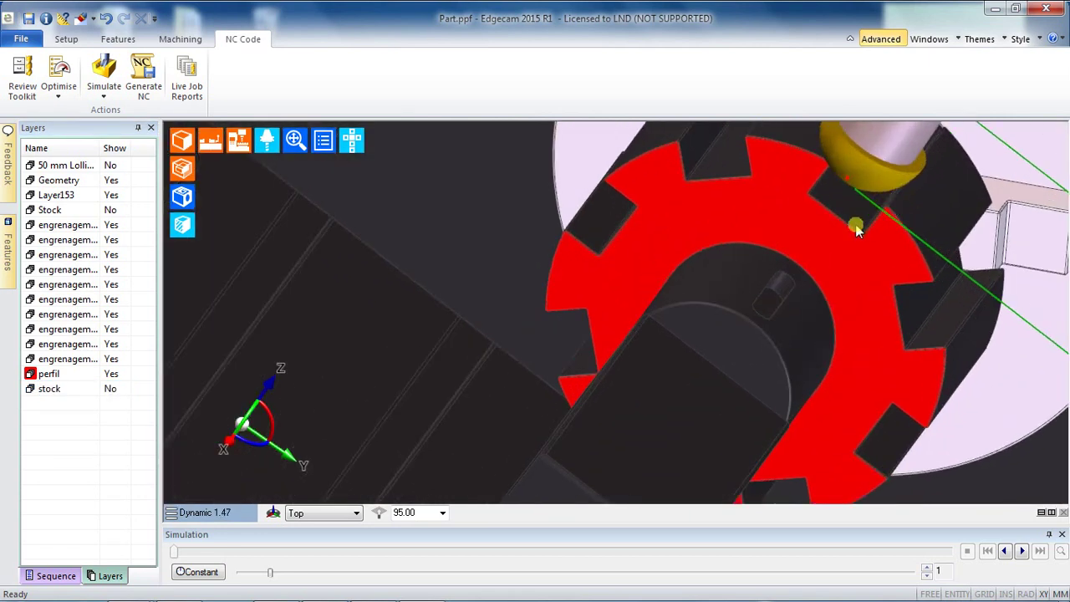
{"action": "scroll", "coordinate": [891, 219], "scroll_direction": "down", "scroll_amount": 4}
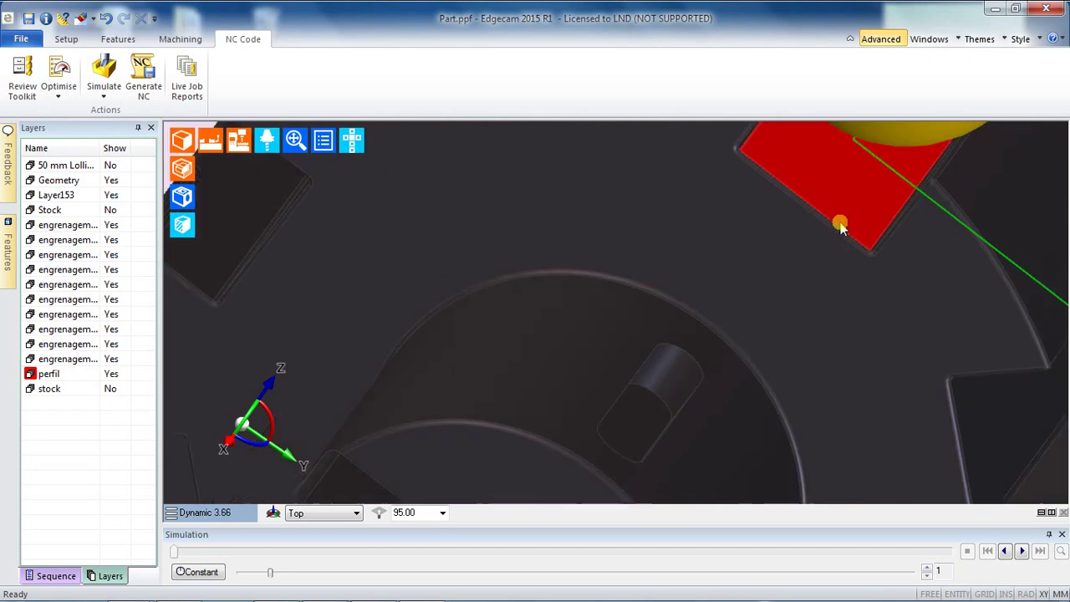
{"action": "middle_click_drag", "start_coordinate": [830, 301], "coordinate": [671, 326]}
{"action": "middle_click_drag", "start_coordinate": [425, 376], "coordinate": [536, 291]}
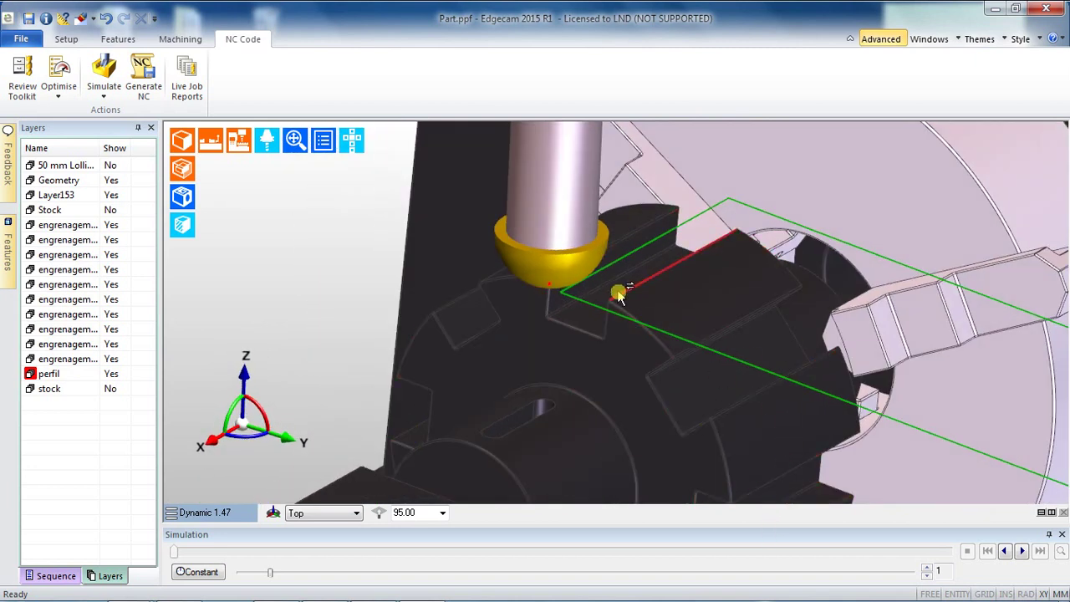
{"action": "scroll", "coordinate": [278, 401], "scroll_direction": "down", "scroll_amount": 5}
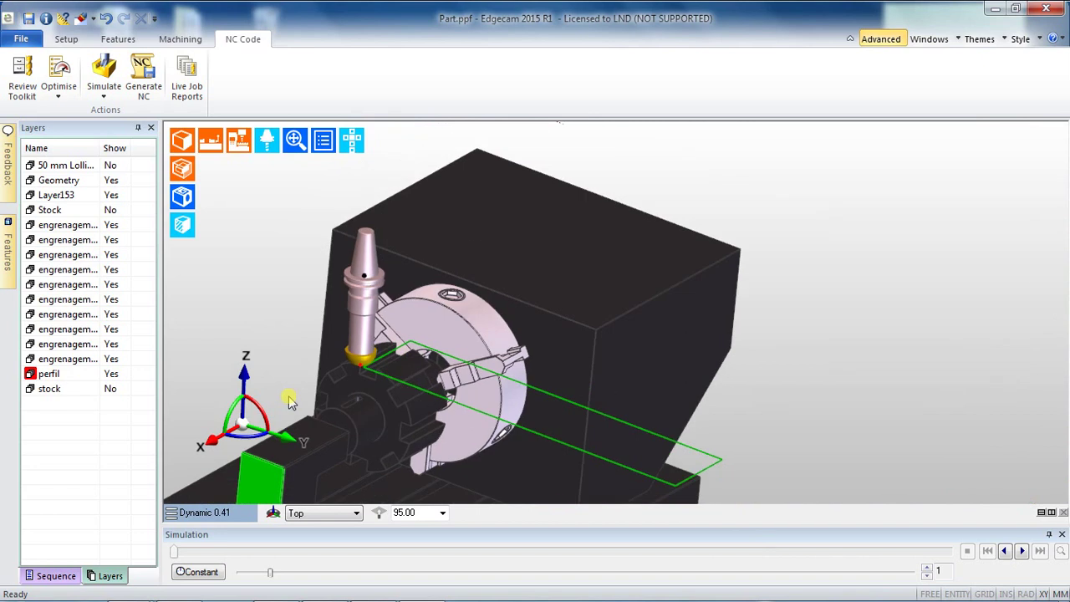
{"action": "scroll", "coordinate": [293, 418], "scroll_direction": "down", "scroll_amount": 2}
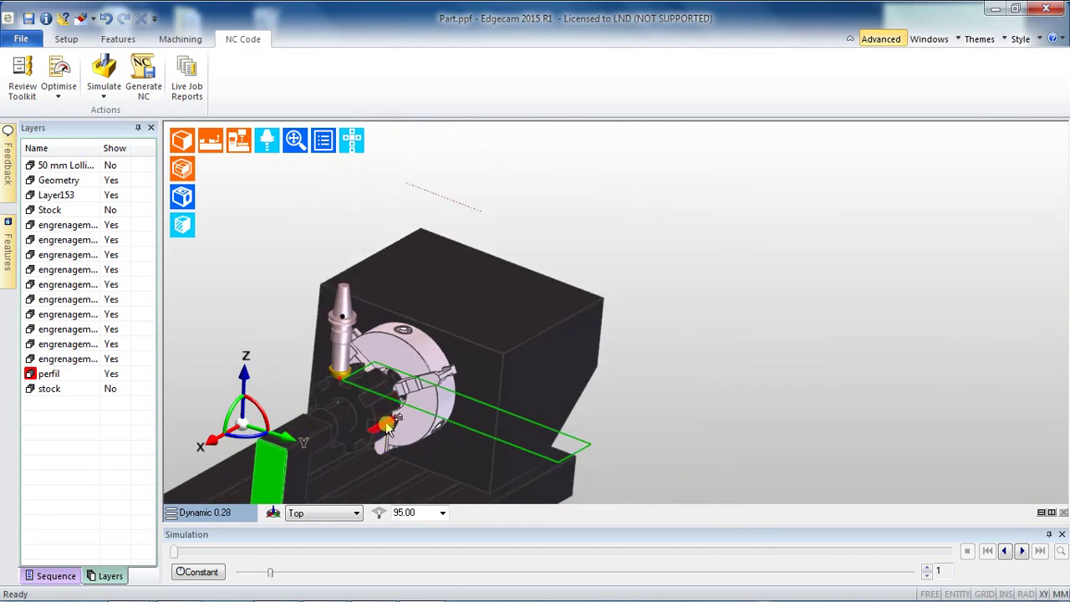
{"action": "scroll", "coordinate": [380, 426], "scroll_direction": "up", "scroll_amount": 4}
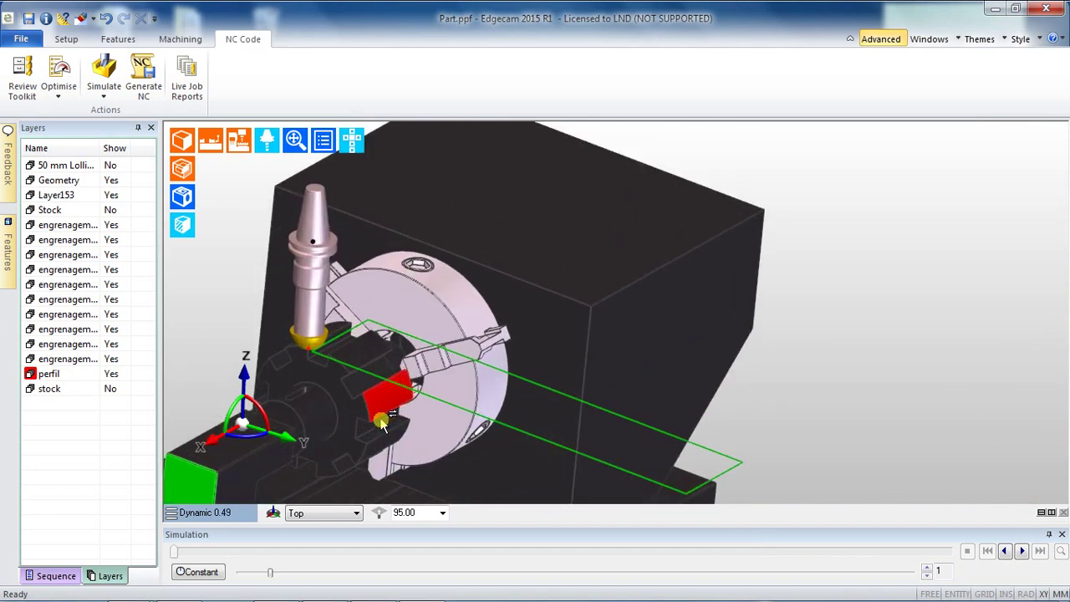
{"action": "middle_click_drag", "start_coordinate": [375, 427], "coordinate": [548, 369]}
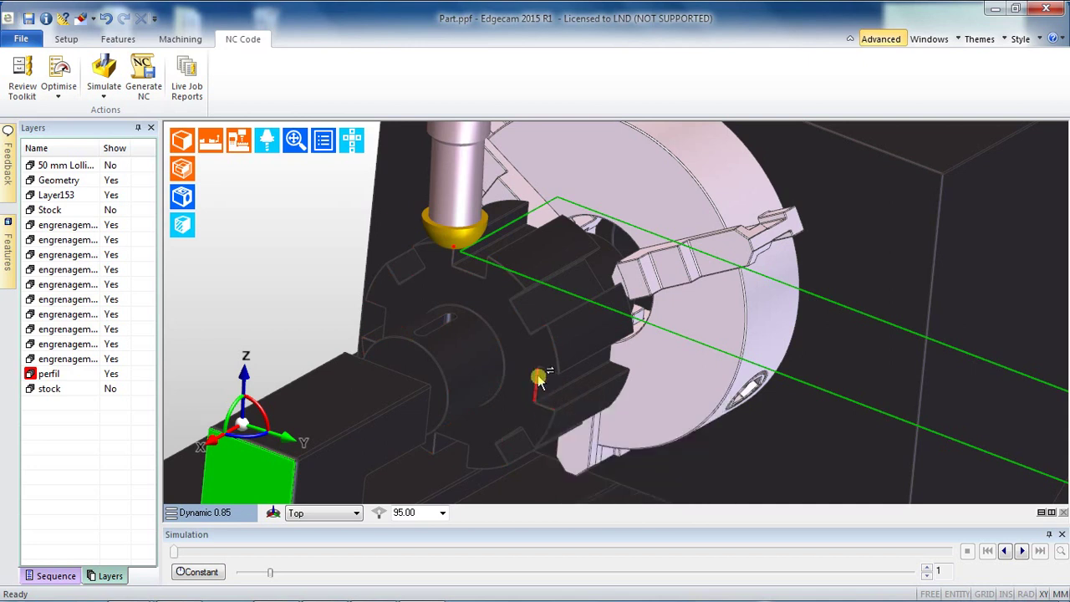
{"action": "mouse_move", "coordinate": [524, 381]}
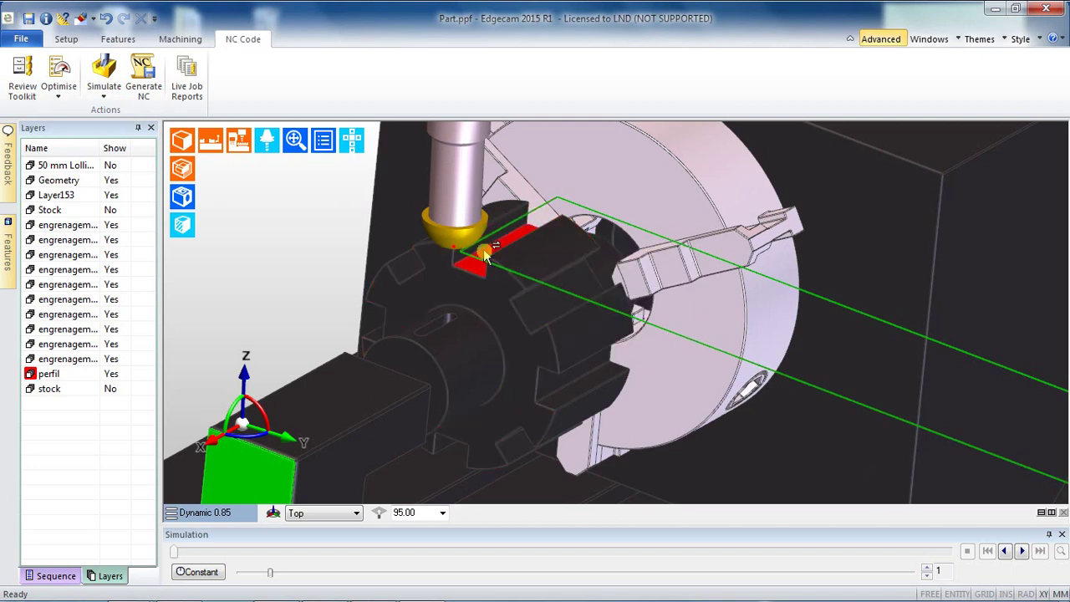
{"action": "mouse_move", "coordinate": [485, 256]}
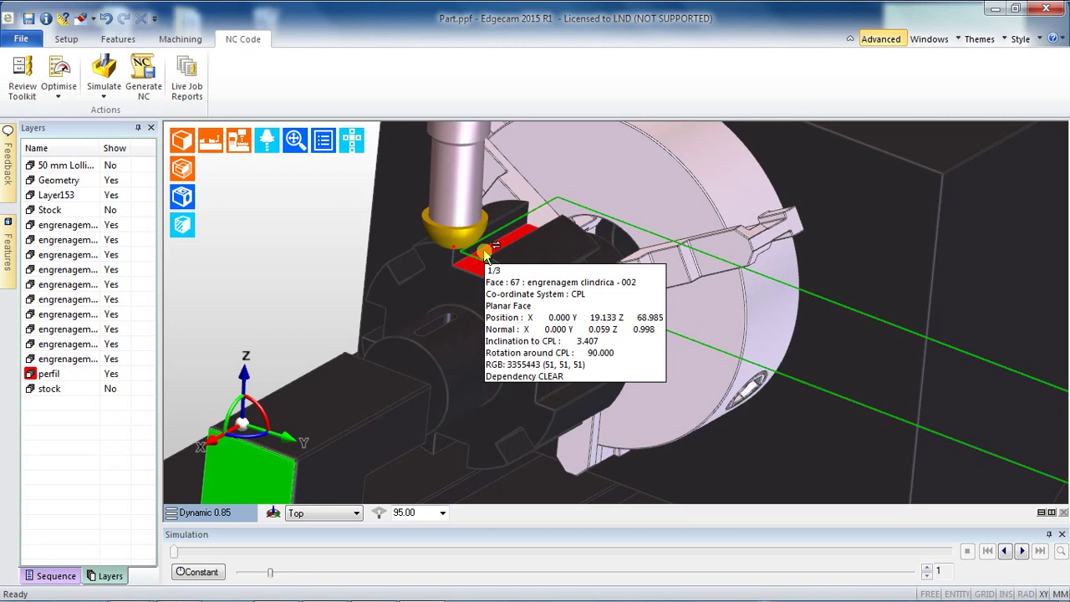
{"action": "scroll", "coordinate": [483, 261], "scroll_direction": "down", "scroll_amount": 3}
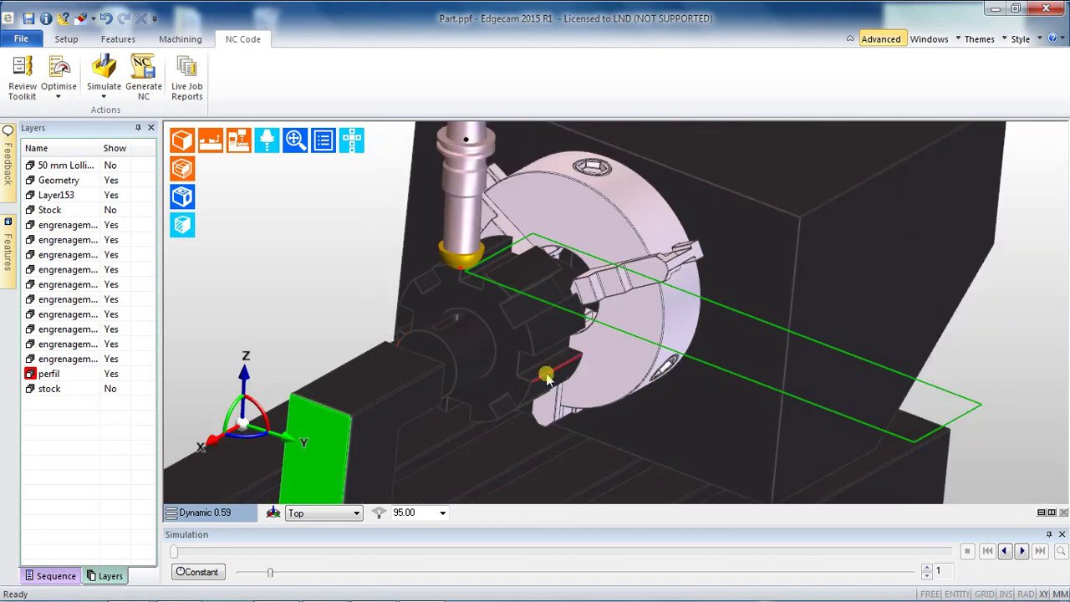
{"action": "scroll", "coordinate": [546, 378], "scroll_direction": "up", "scroll_amount": 3}
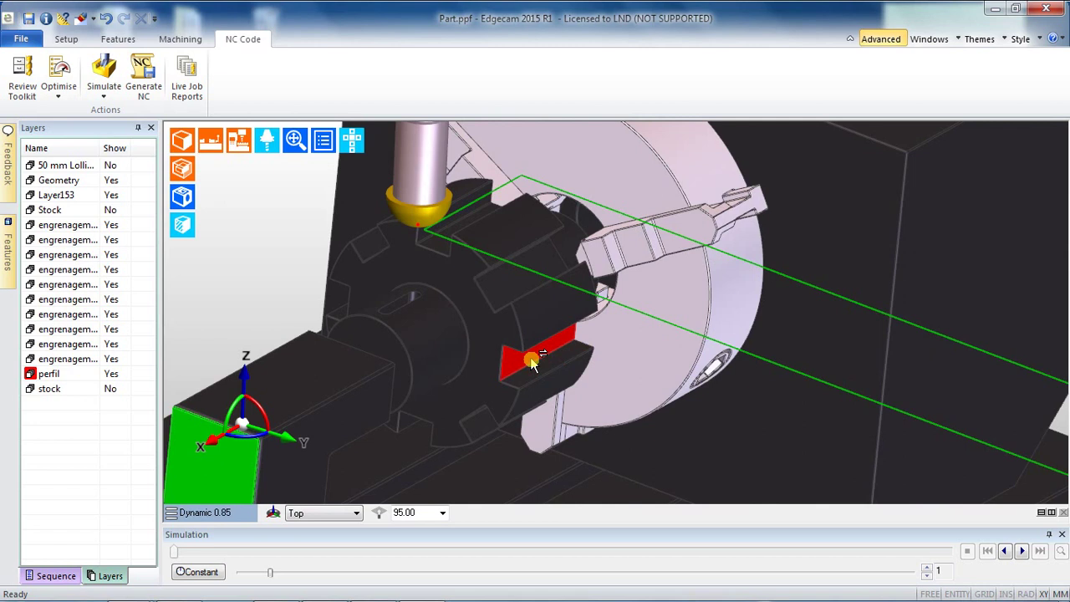
{"action": "scroll", "coordinate": [532, 361], "scroll_direction": "up", "scroll_amount": 1}
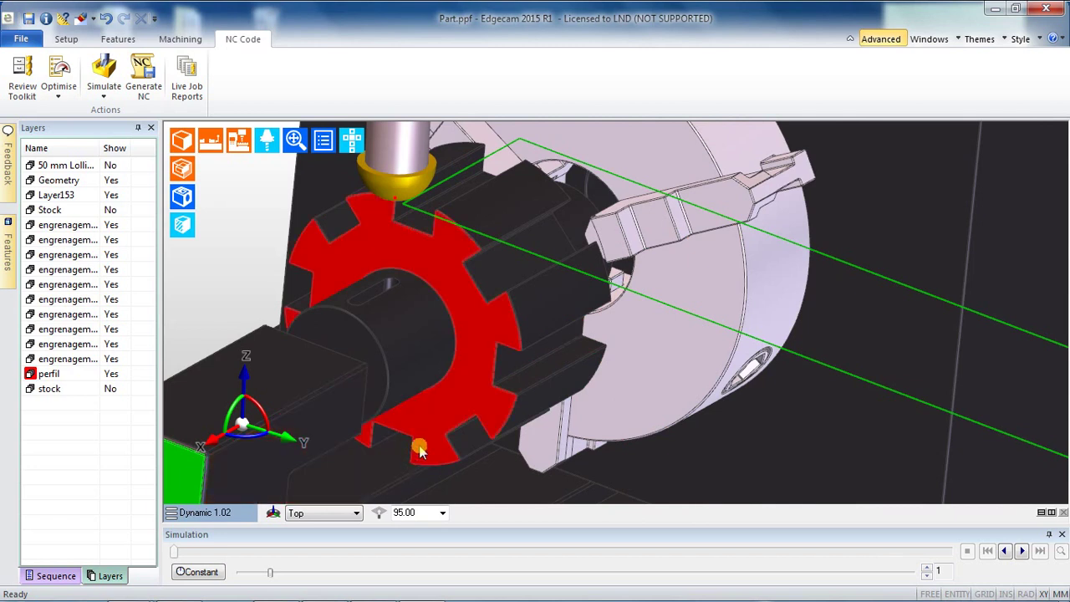
{"action": "mouse_move", "coordinate": [495, 403]}
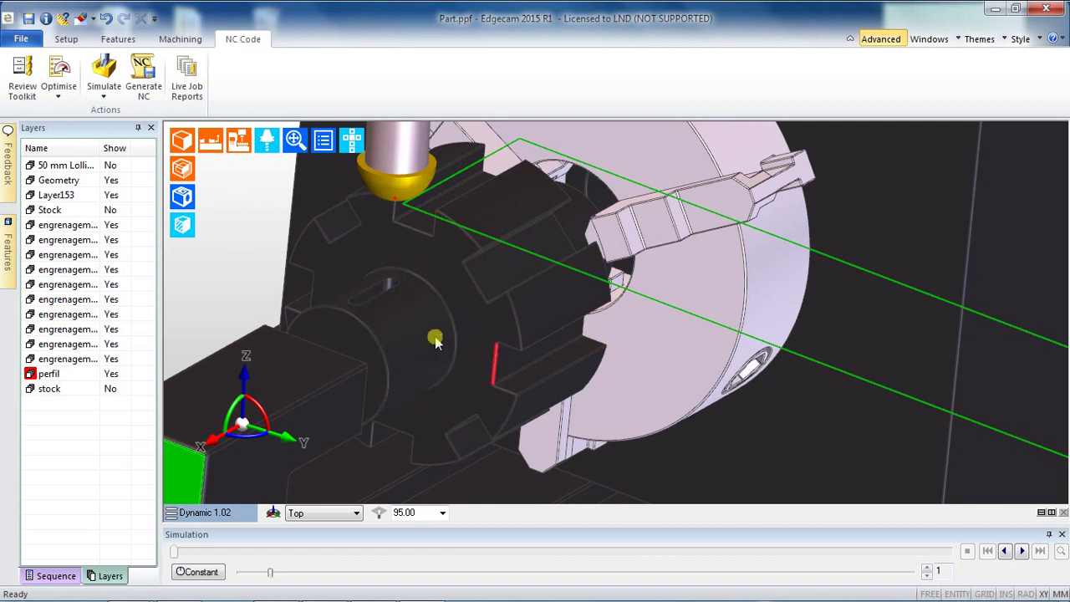
Step: Try to draw a line for the slot from X290 Y90 Z0 to an end point at X50
{"action": "left_click", "coordinate": [66, 39]}
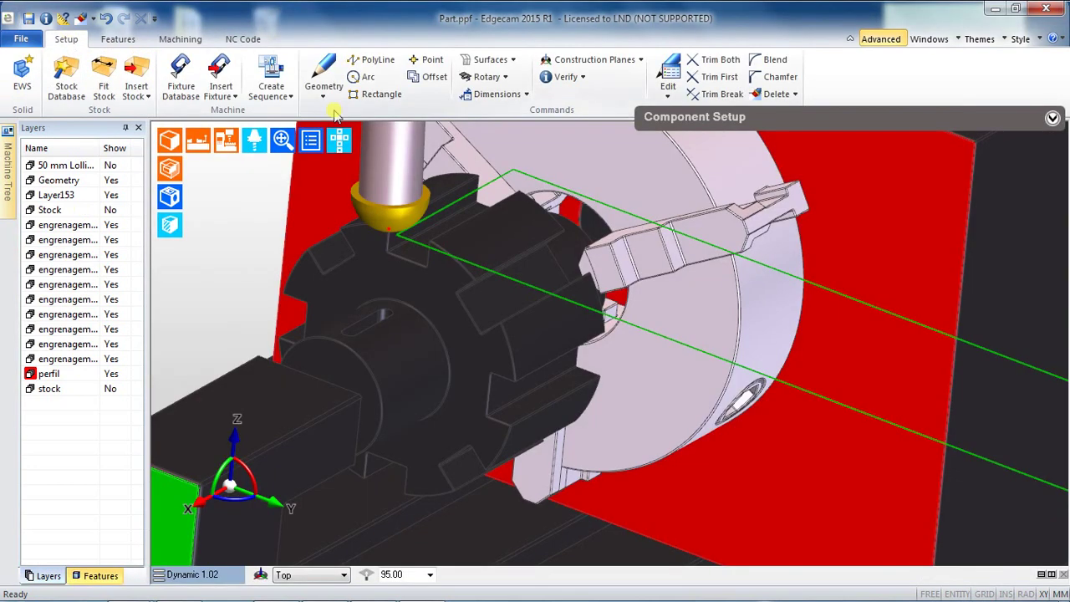
{"action": "left_click", "coordinate": [366, 60]}
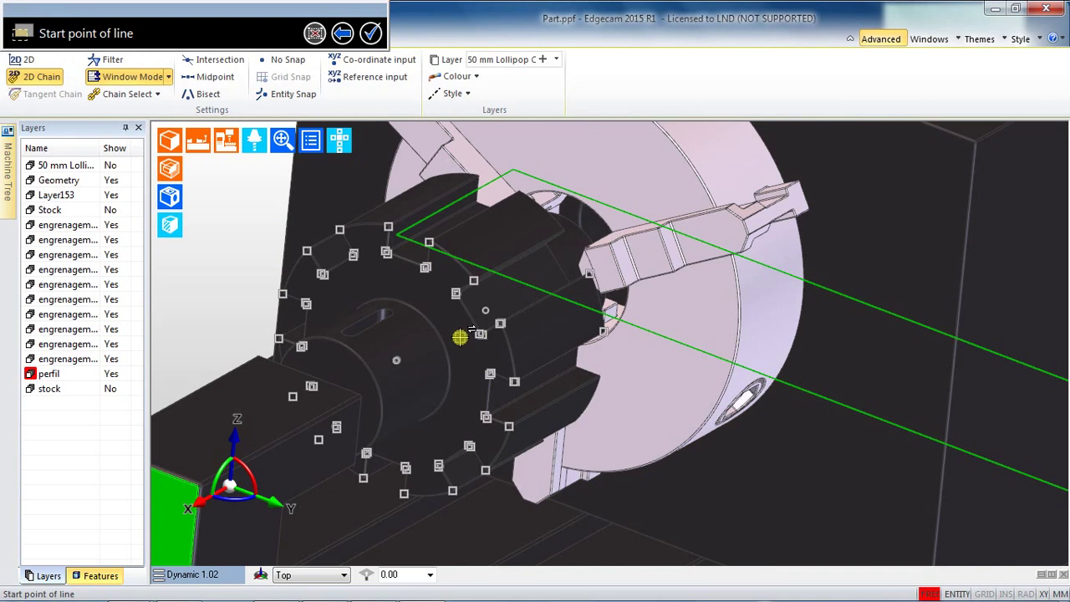
{"action": "type", "text": "X290z0y90"}
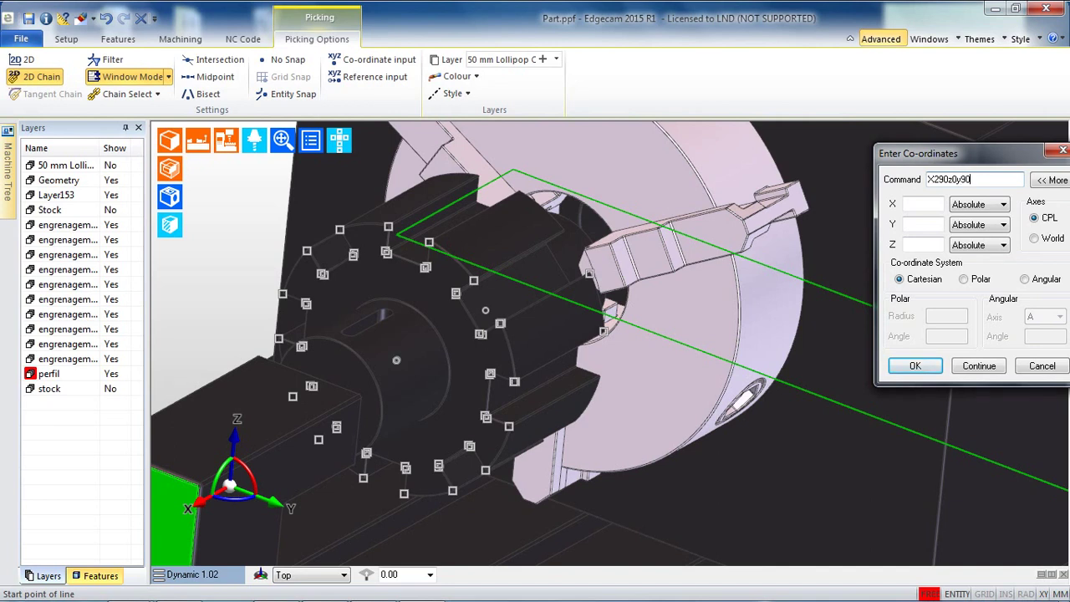
{"action": "key", "text": "Return"}
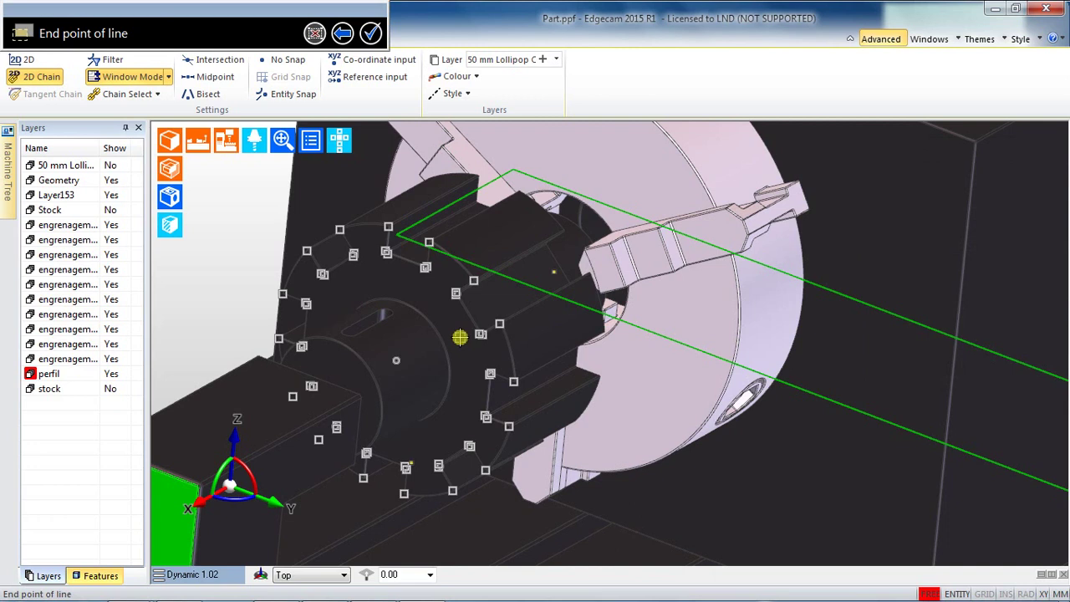
{"action": "type", "text": "X50"}
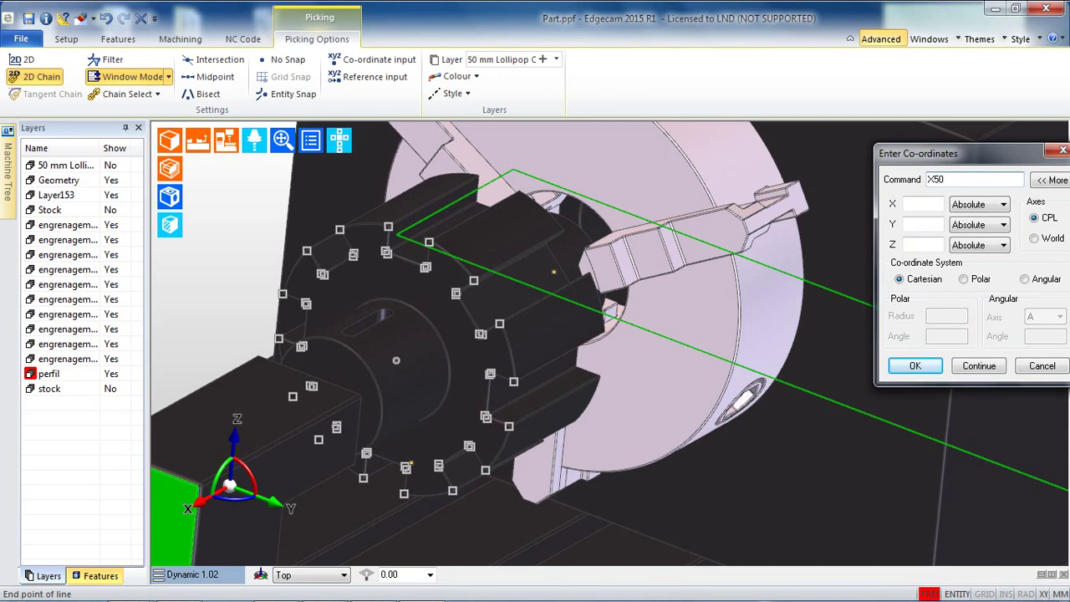
{"action": "key", "text": "Return"}
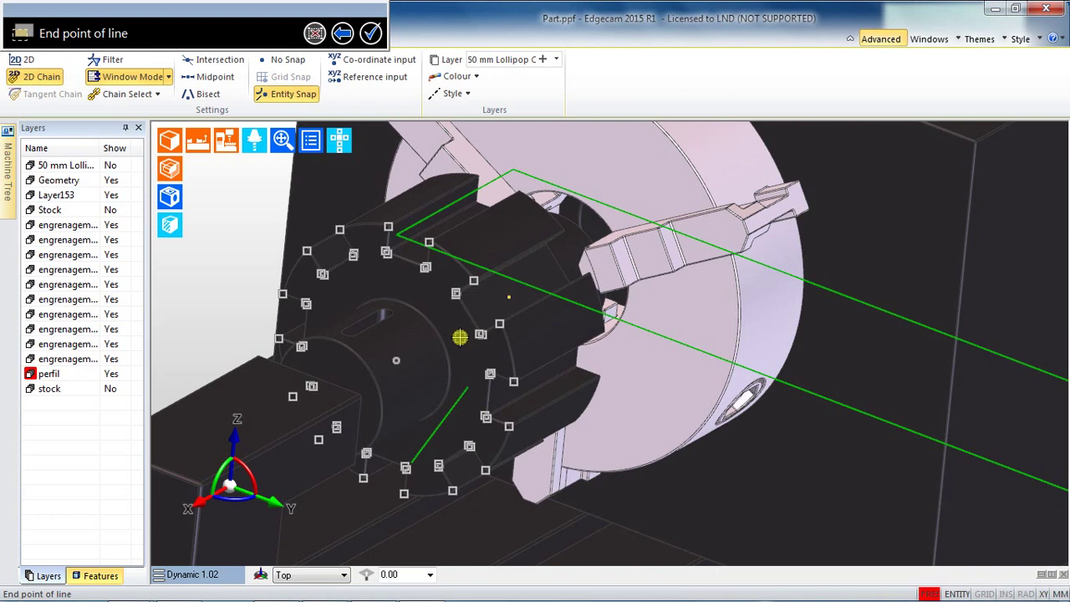
{"action": "right_click", "coordinate": [460, 337]}
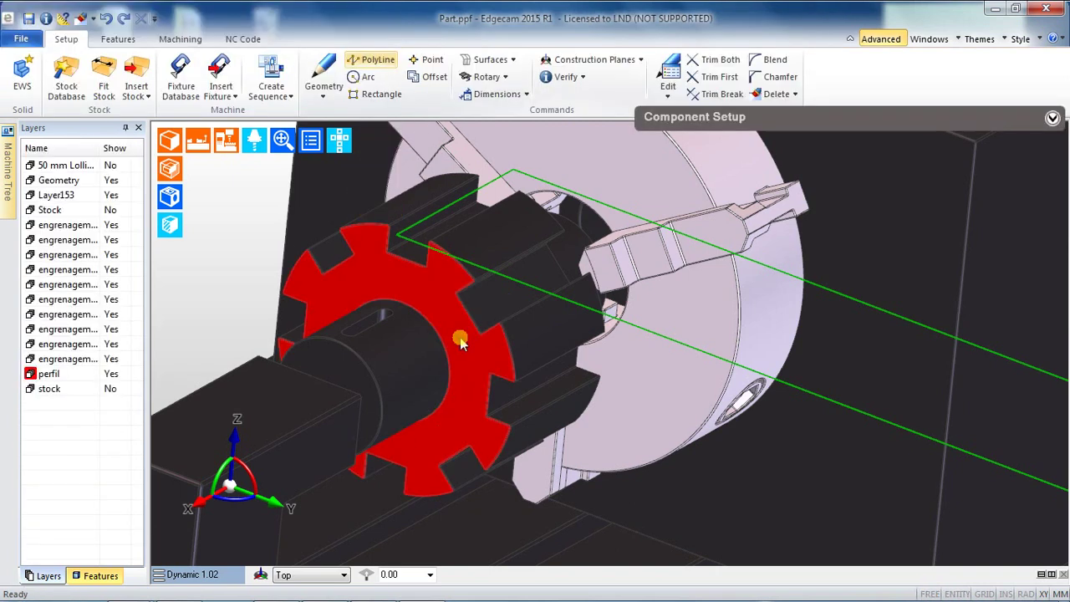
Step: Draw a line parallel to the gear's axis from X290 Y90 Z0 to X50 with the PolyLine command
{"action": "left_click", "coordinate": [354, 62]}
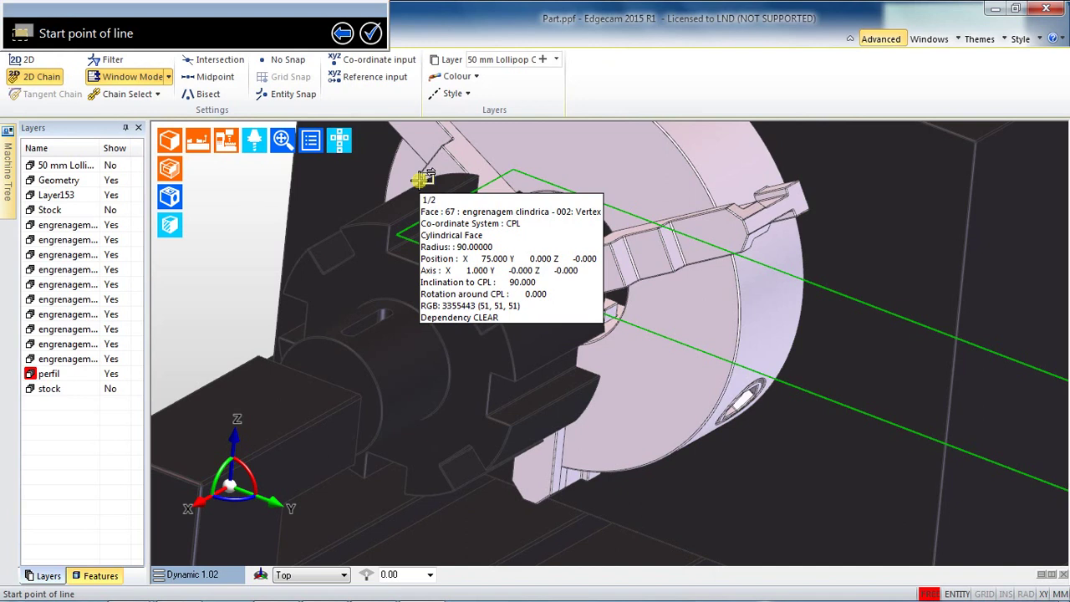
{"action": "key", "text": "x"}
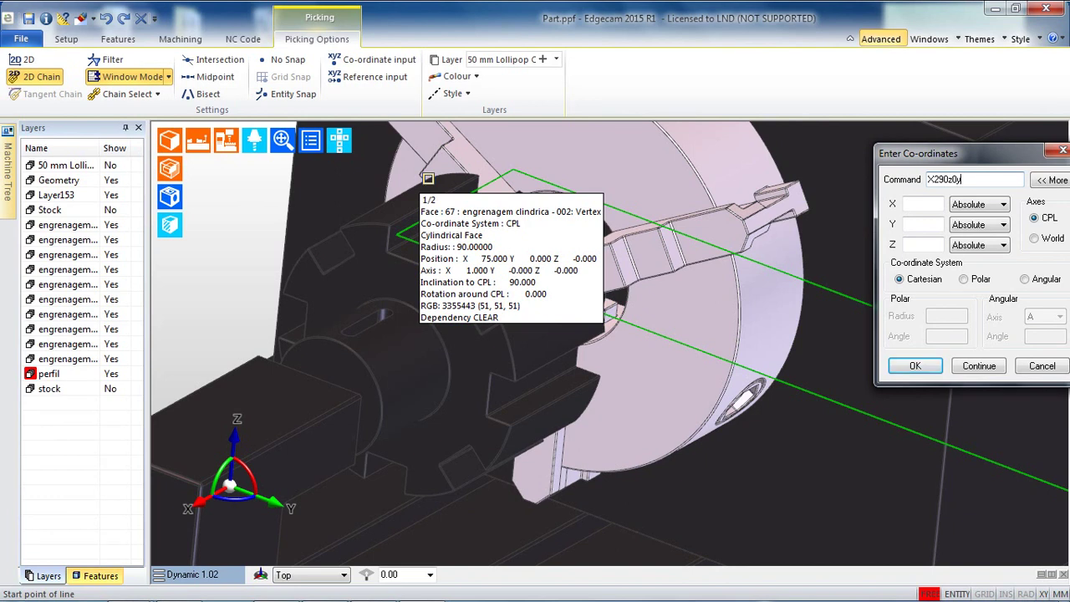
{"action": "key", "text": "Return"}
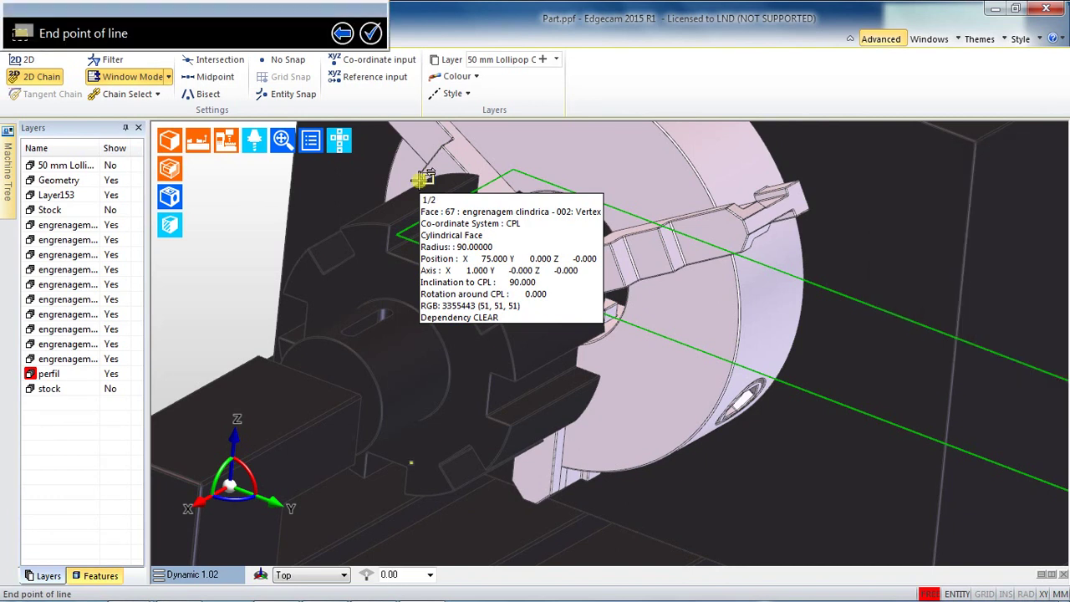
{"action": "type", "text": "X"}
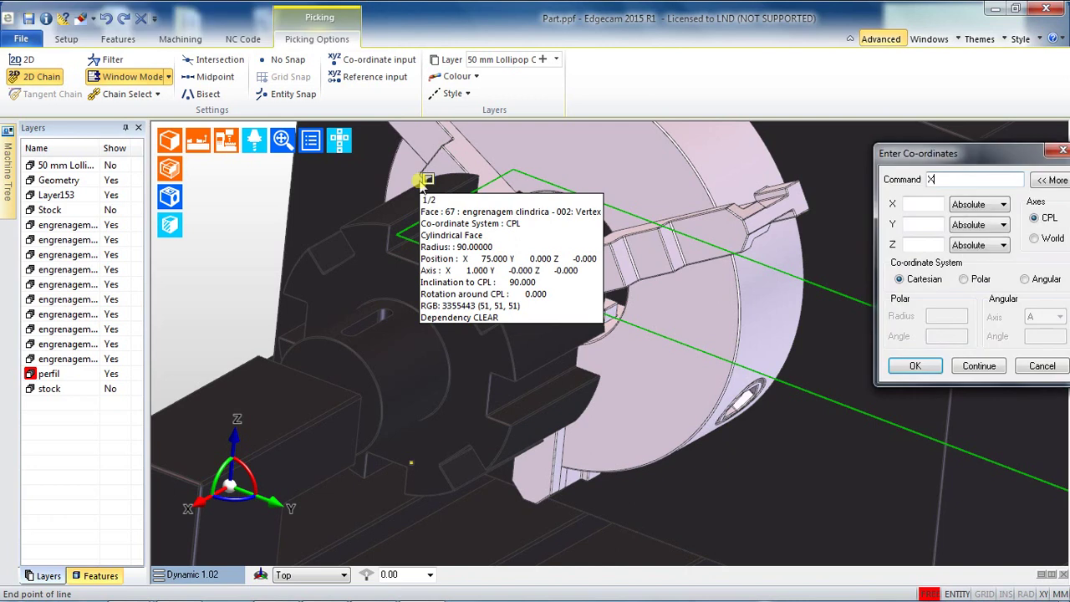
{"action": "type", "text": "50"}
{"action": "key", "text": "Return"}
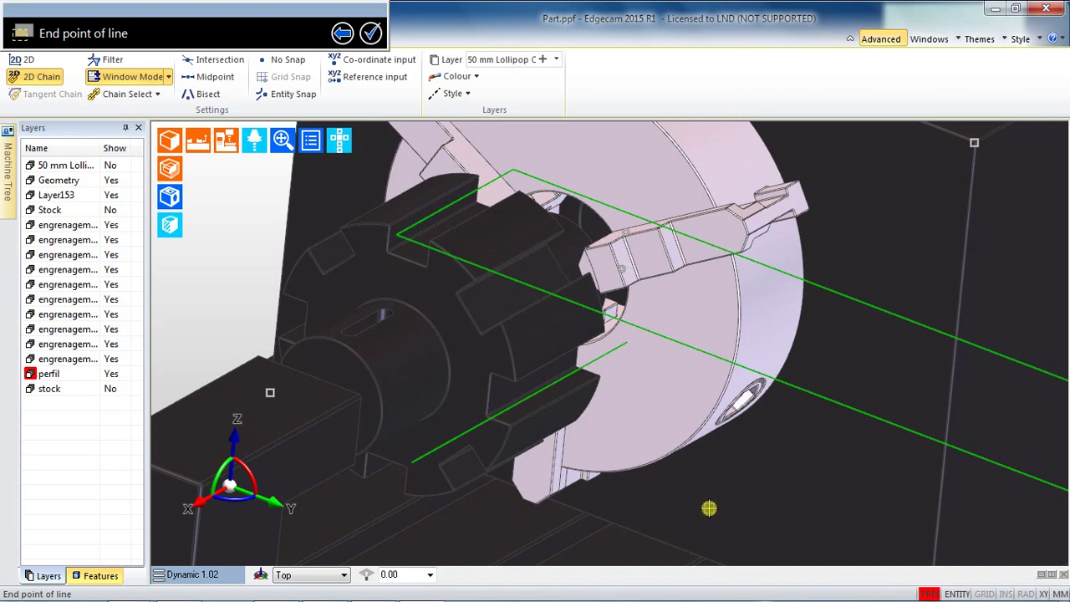
{"action": "key", "text": "Escape"}
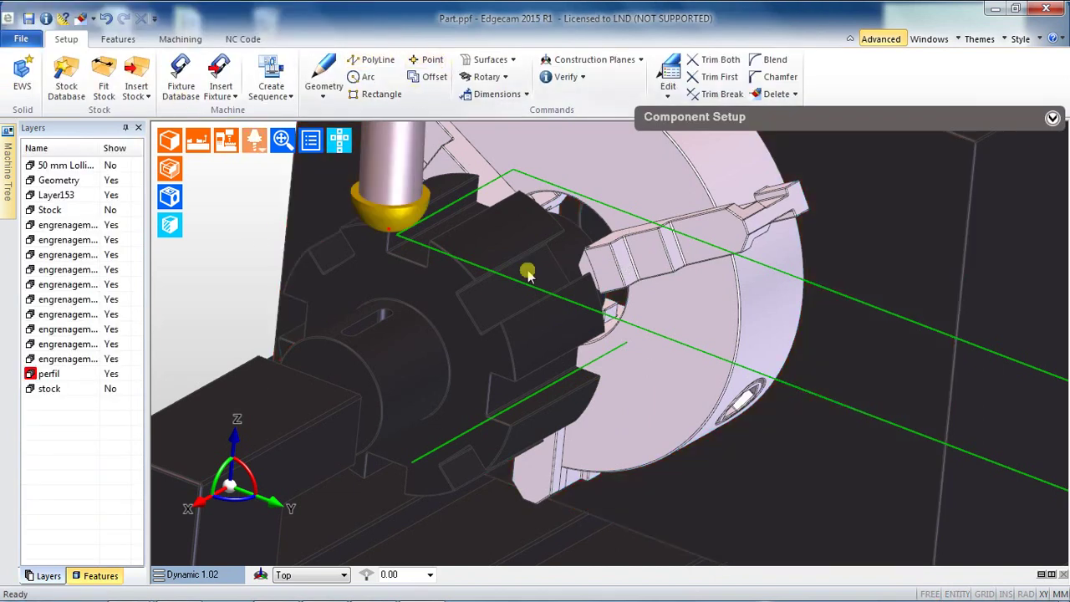
Step: Translate the slot line by 39 in Y without copying it, and check its position beside the gear
{"action": "scroll", "coordinate": [484, 470], "scroll_direction": "up", "scroll_amount": 1}
{"action": "middle_click_drag", "start_coordinate": [583, 474], "coordinate": [648, 500]}
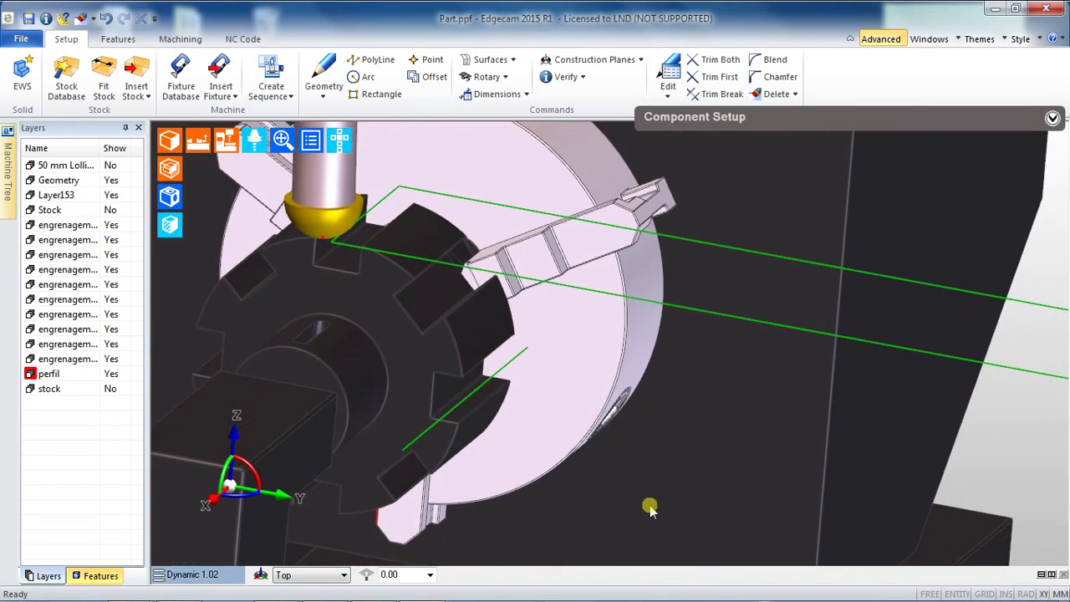
{"action": "left_click", "coordinate": [667, 84]}
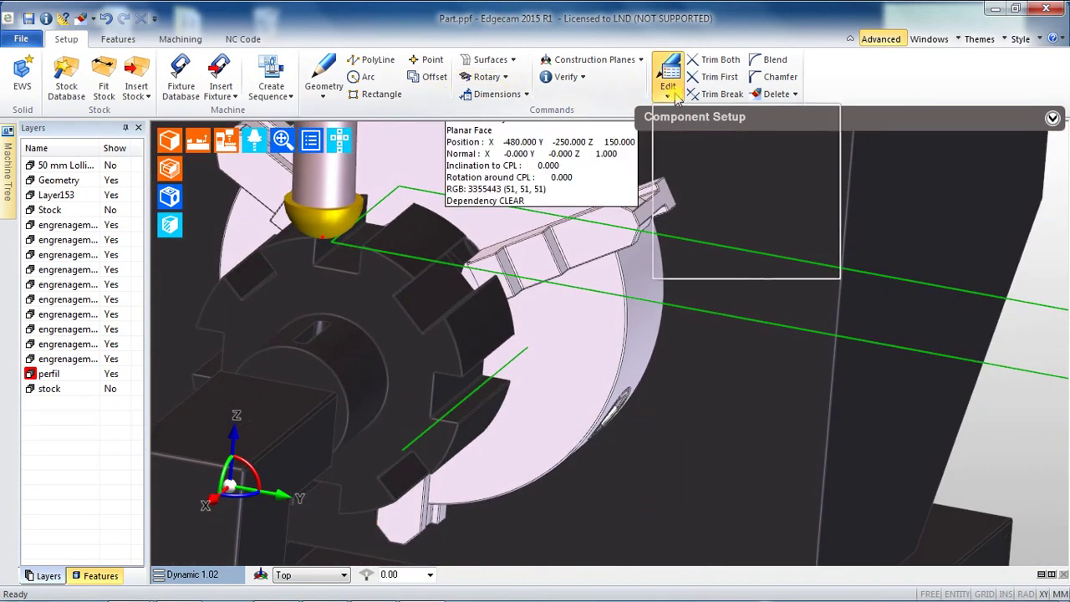
{"action": "left_click", "coordinate": [667, 131]}
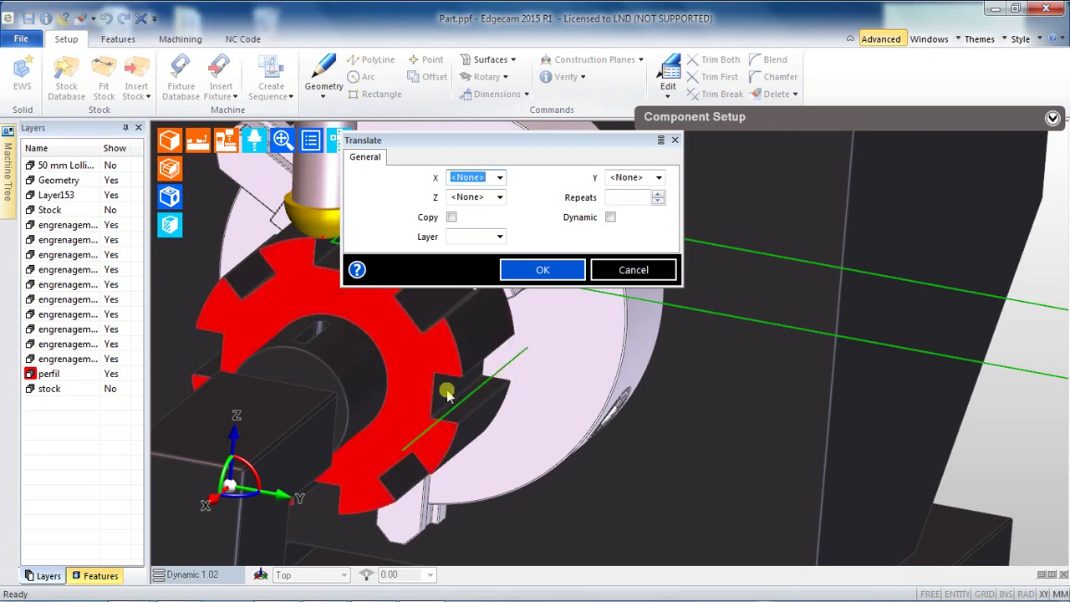
{"action": "left_click", "coordinate": [635, 178]}
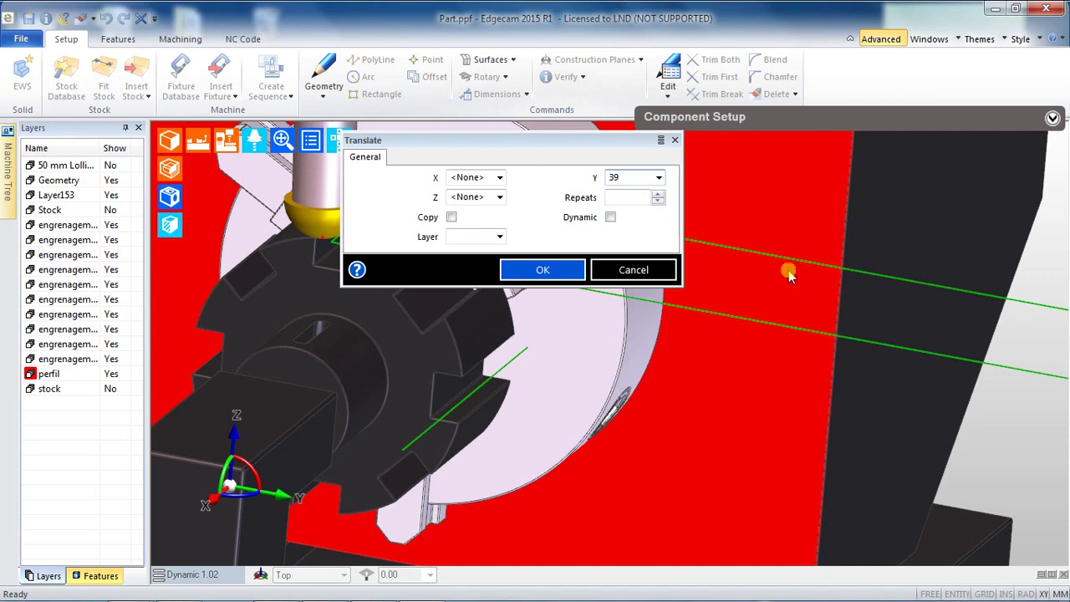
{"action": "left_click", "coordinate": [556, 271]}
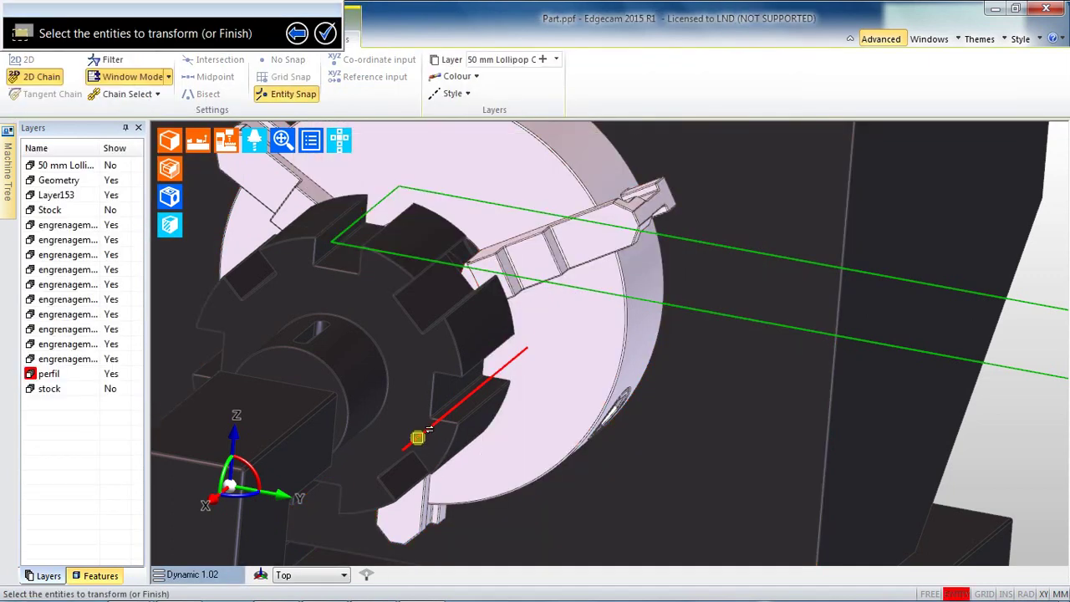
{"action": "left_click", "coordinate": [328, 34]}
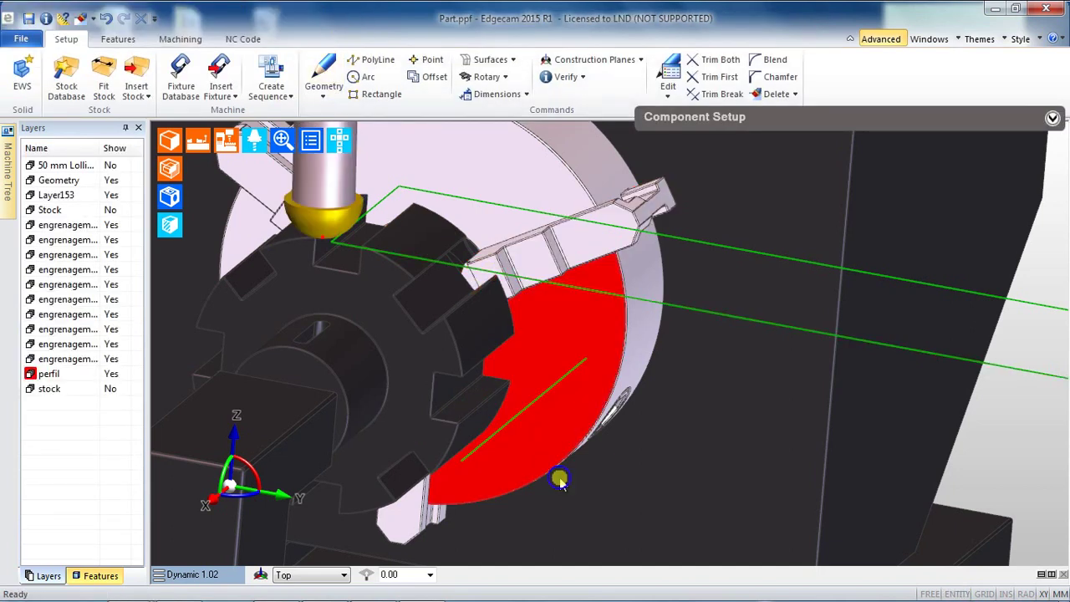
{"action": "scroll", "coordinate": [585, 476], "scroll_direction": "up", "scroll_amount": 3}
{"action": "middle_click_drag", "start_coordinate": [587, 415], "coordinate": [676, 412]}
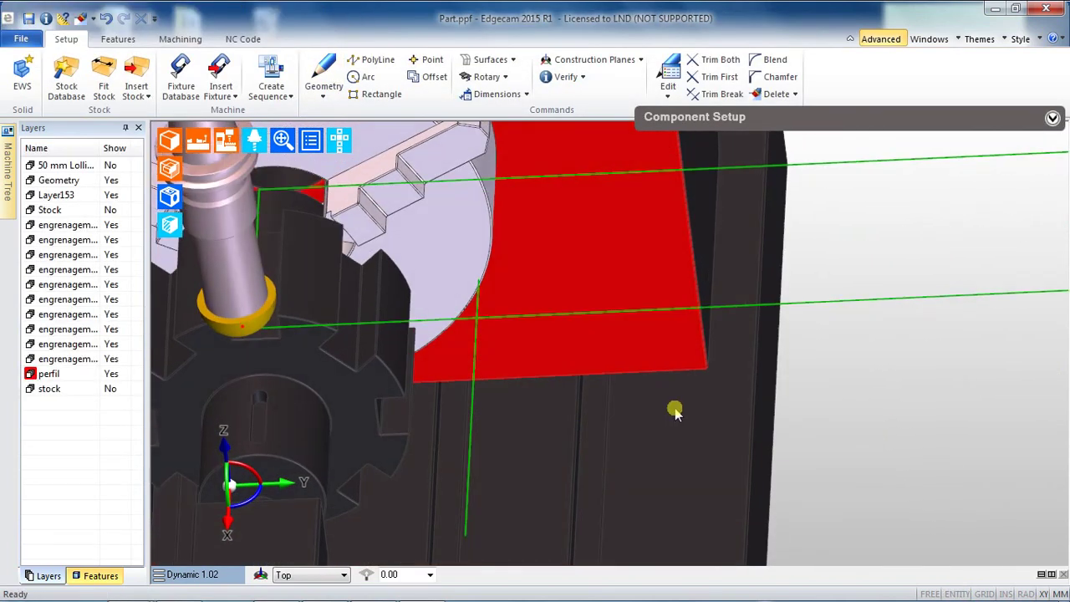
{"action": "mouse_move", "coordinate": [675, 411]}
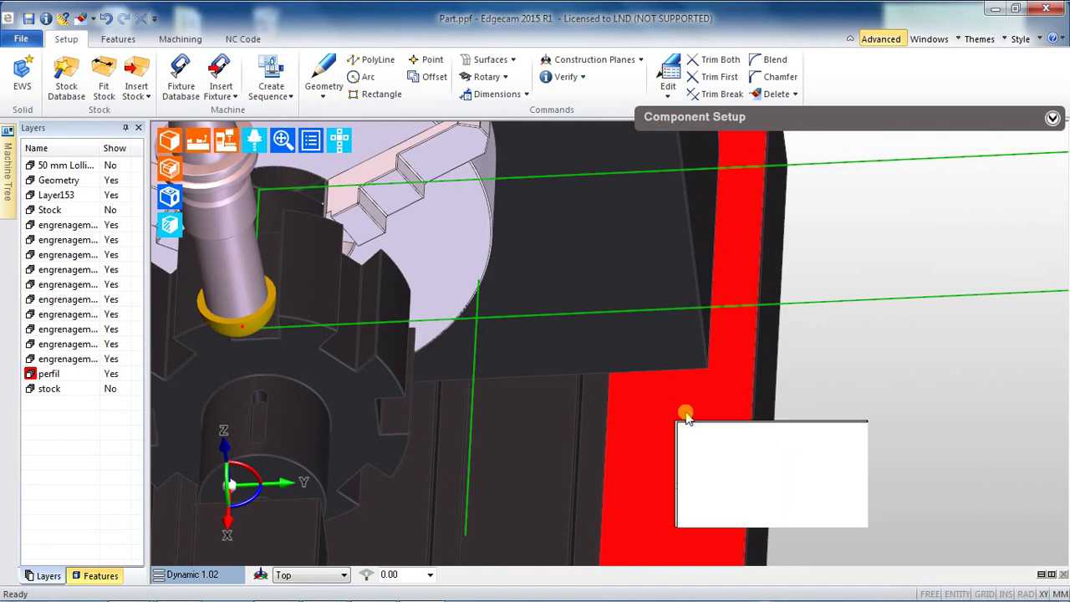
{"action": "middle_click_drag", "start_coordinate": [750, 284], "coordinate": [483, 448]}
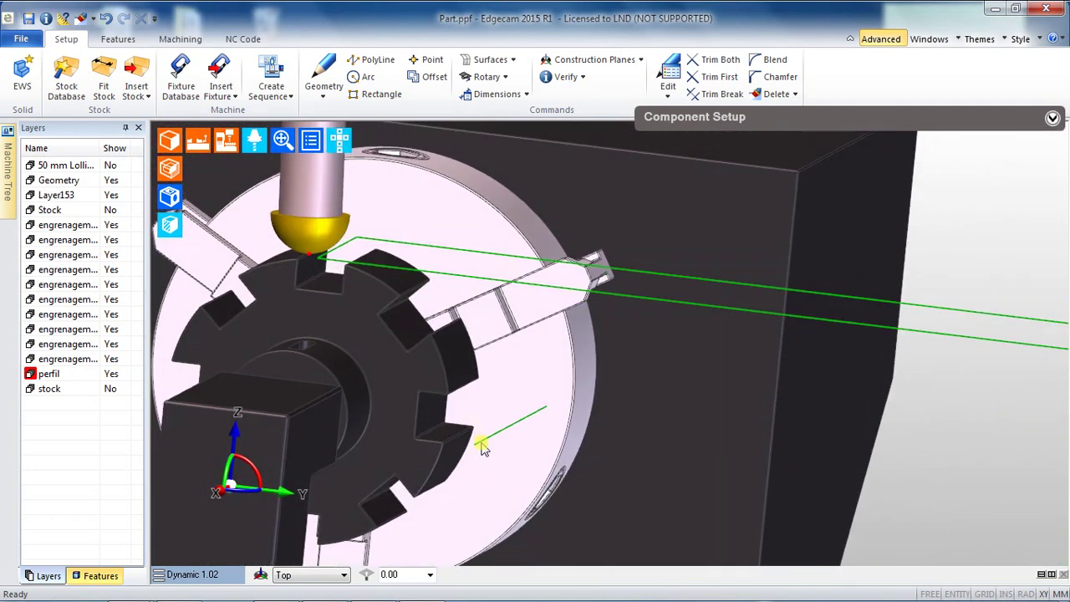
{"action": "middle_click_drag", "start_coordinate": [828, 406], "coordinate": [555, 421]}
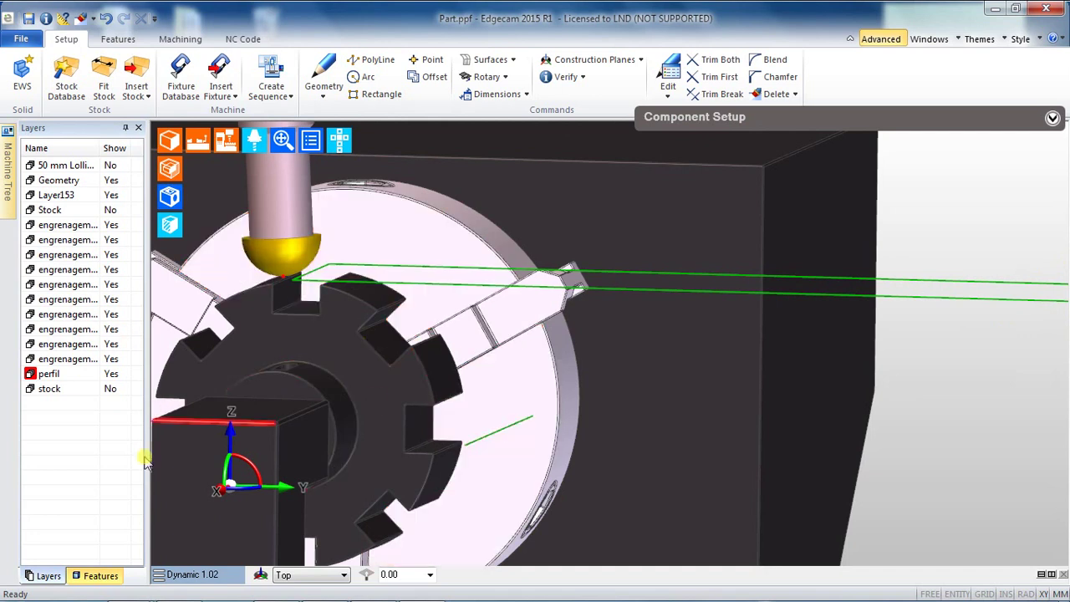
Step: Add a Planar mill mode instruction after the face milling cycle, followed by a move to toolchange
{"action": "left_click", "coordinate": [180, 39]}
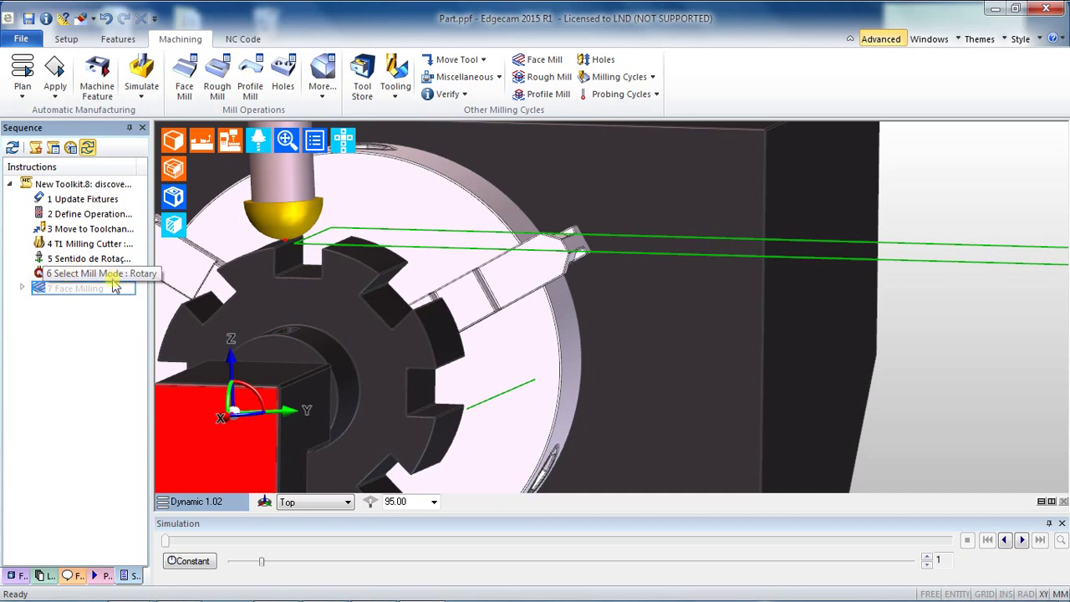
{"action": "left_click", "coordinate": [498, 78]}
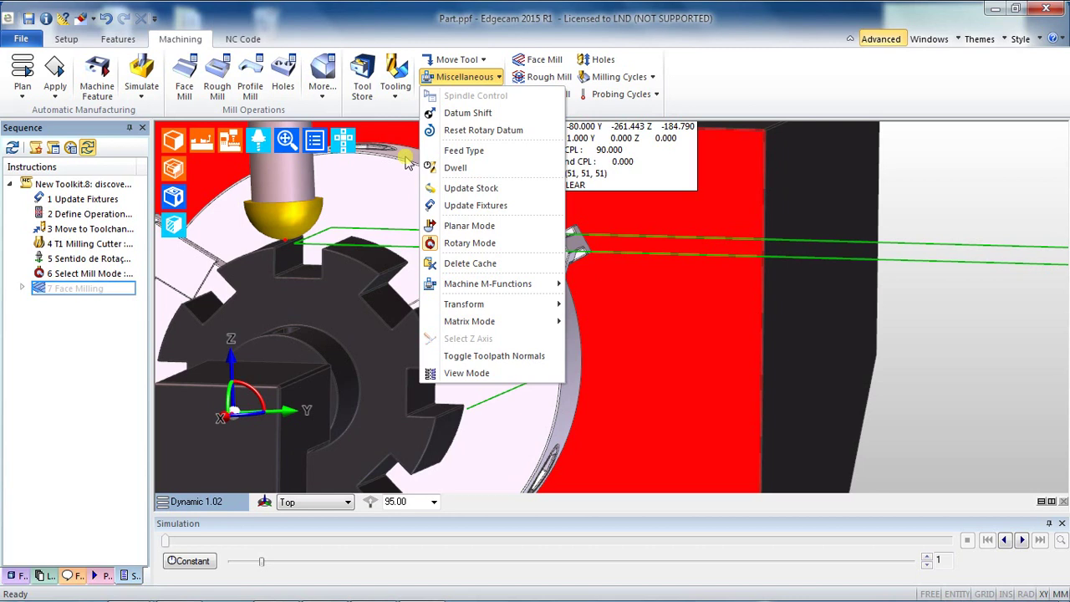
{"action": "left_click", "coordinate": [484, 243]}
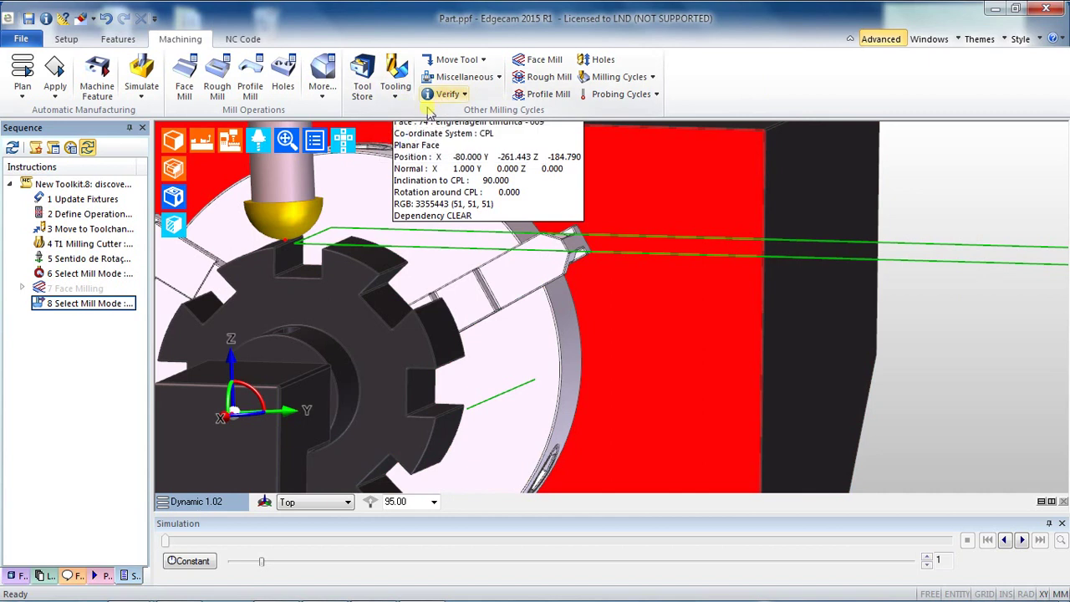
{"action": "left_click", "coordinate": [484, 61]}
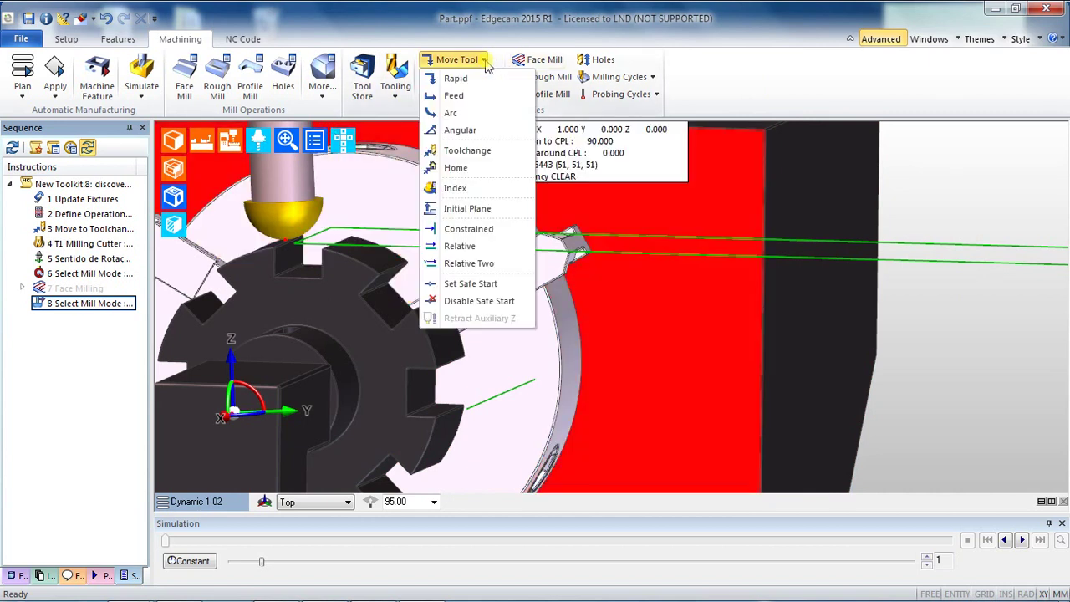
{"action": "left_click", "coordinate": [451, 151]}
{"action": "left_click", "coordinate": [565, 205]}
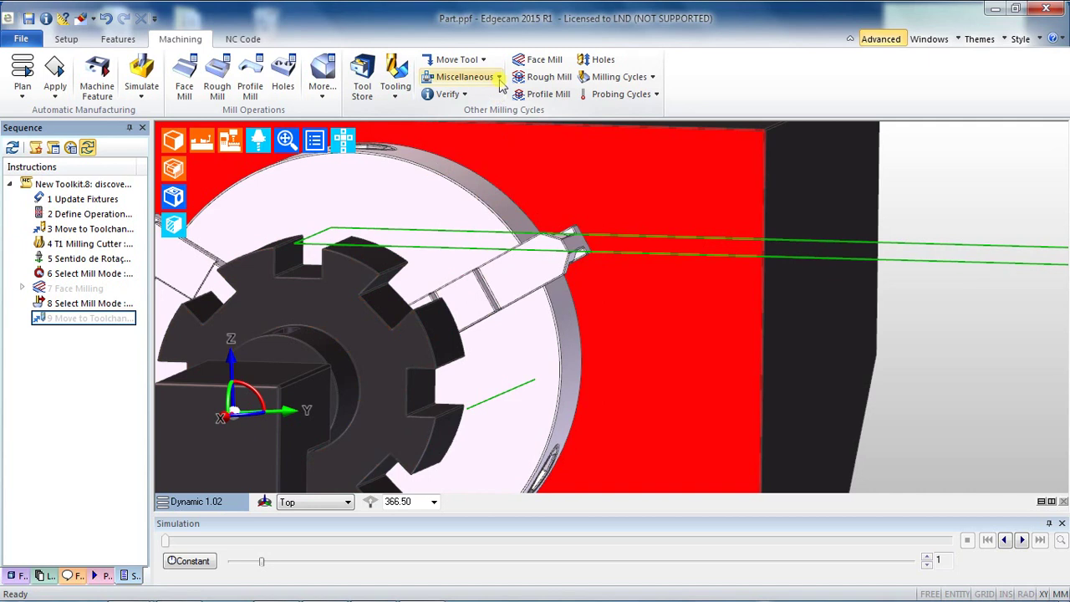
Step: Start a new milling cutter and filter the tool store down to T-slot and button mill types
{"action": "left_click", "coordinate": [396, 87]}
{"action": "left_click", "coordinate": [396, 134]}
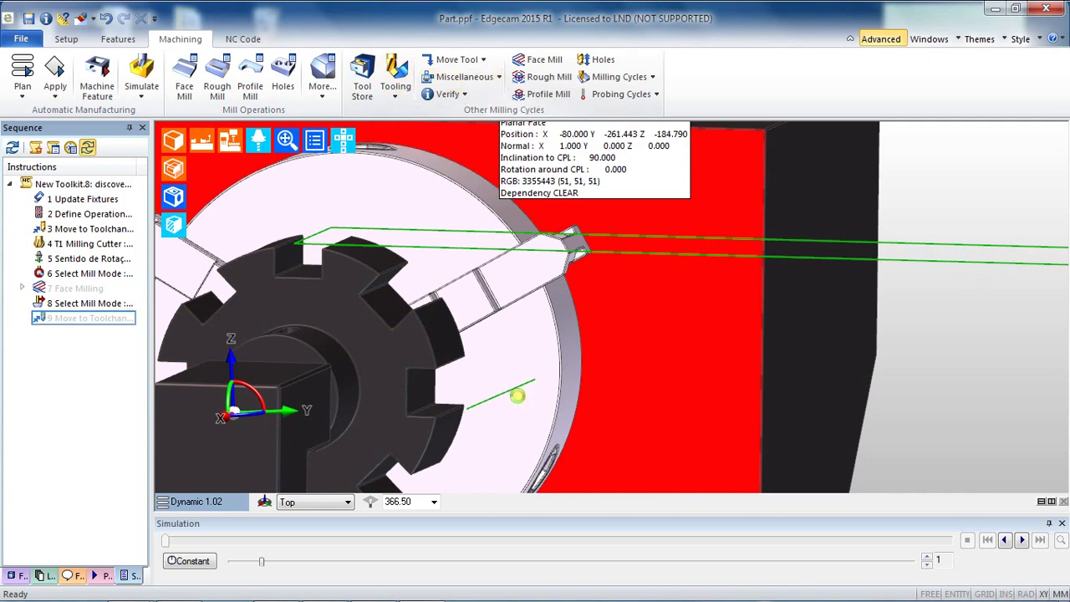
{"action": "left_click", "coordinate": [659, 158]}
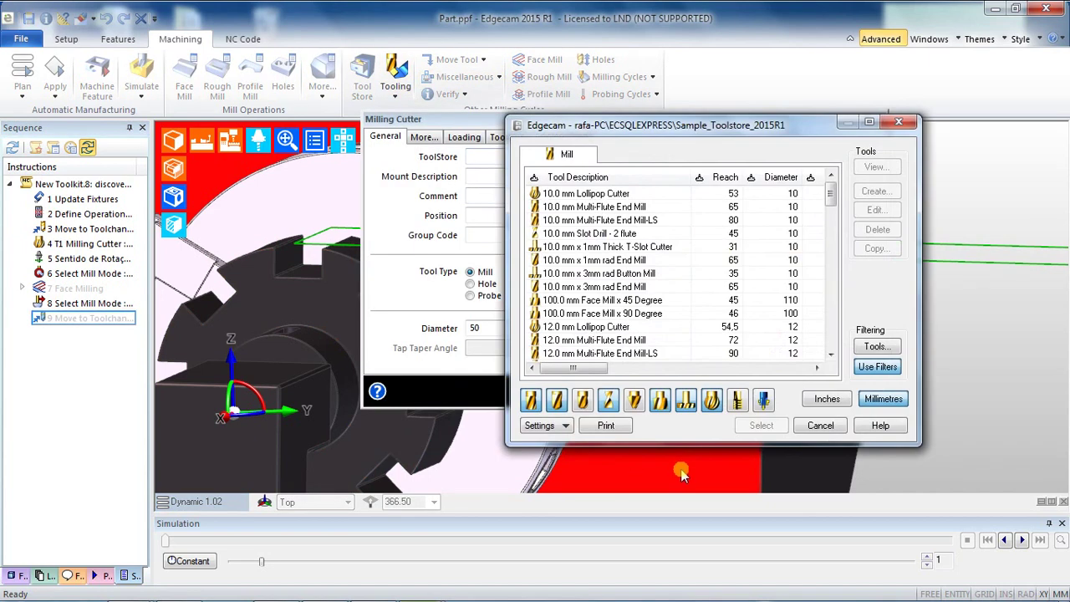
{"action": "left_click", "coordinate": [709, 403]}
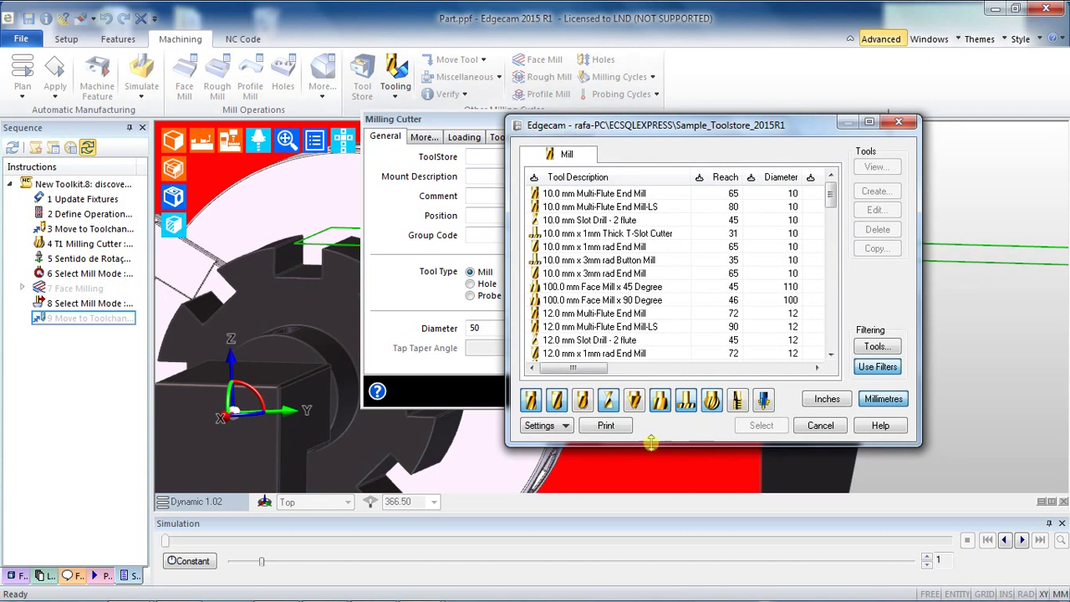
{"action": "left_click", "coordinate": [608, 401]}
{"action": "left_click", "coordinate": [531, 401]}
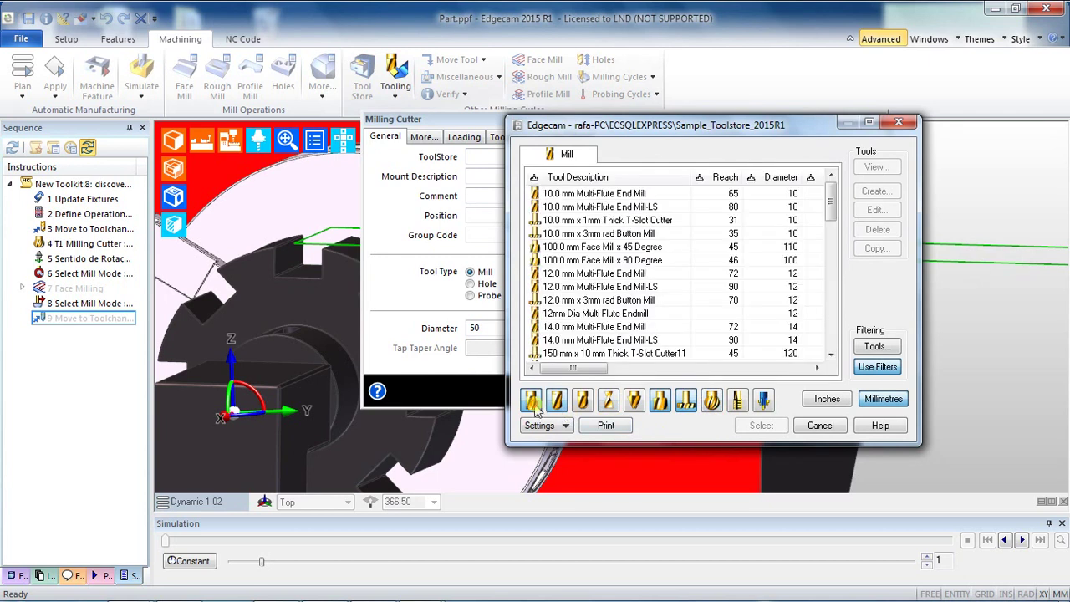
{"action": "left_click", "coordinate": [659, 402]}
Step: Load the 150 mm x 30 mm Thick T-Slot Cutter1 from the tool store as the new milling cutter
{"action": "left_click", "coordinate": [627, 328]}
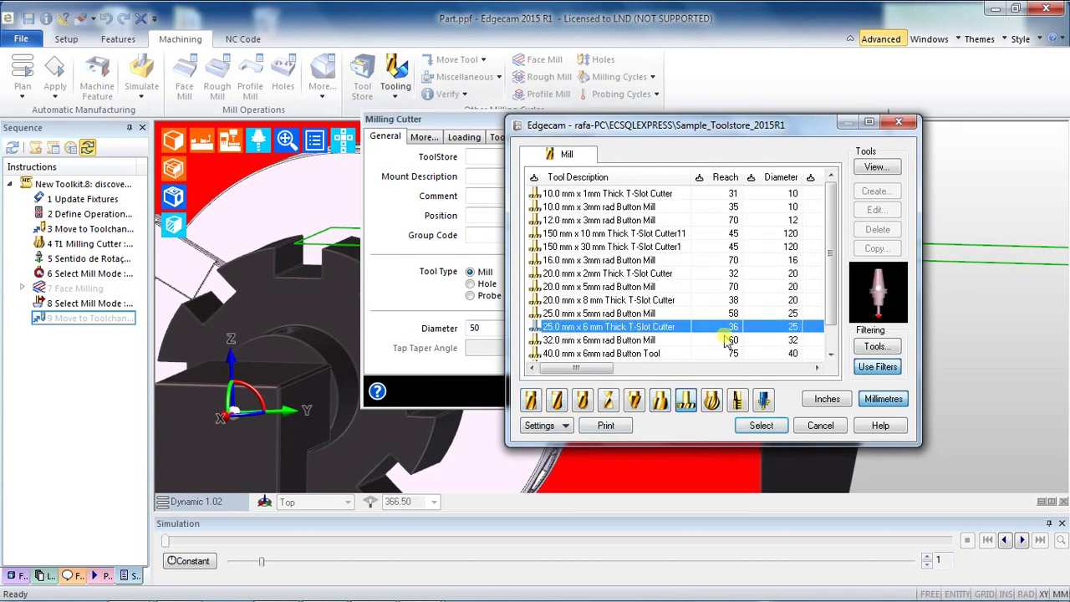
{"action": "left_click", "coordinate": [727, 339]}
{"action": "scroll", "coordinate": [727, 341], "scroll_direction": "down", "scroll_amount": 2}
{"action": "key", "text": "Up"}
{"action": "key", "text": "Up"}
{"action": "key", "text": "Up"}
{"action": "key", "text": "Up"}
{"action": "key", "text": "Up"}
{"action": "key", "text": "Up"}
{"action": "key", "text": "Up"}
{"action": "key", "text": "Up"}
{"action": "key", "text": "Down"}
{"action": "key", "text": "Return"}
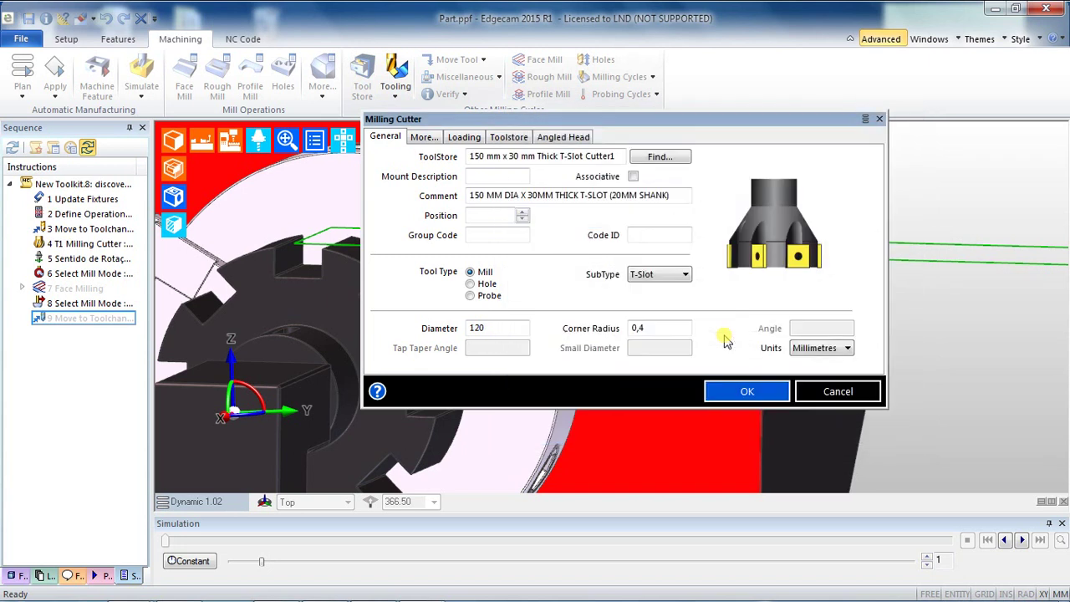
{"action": "key", "text": "Return"}
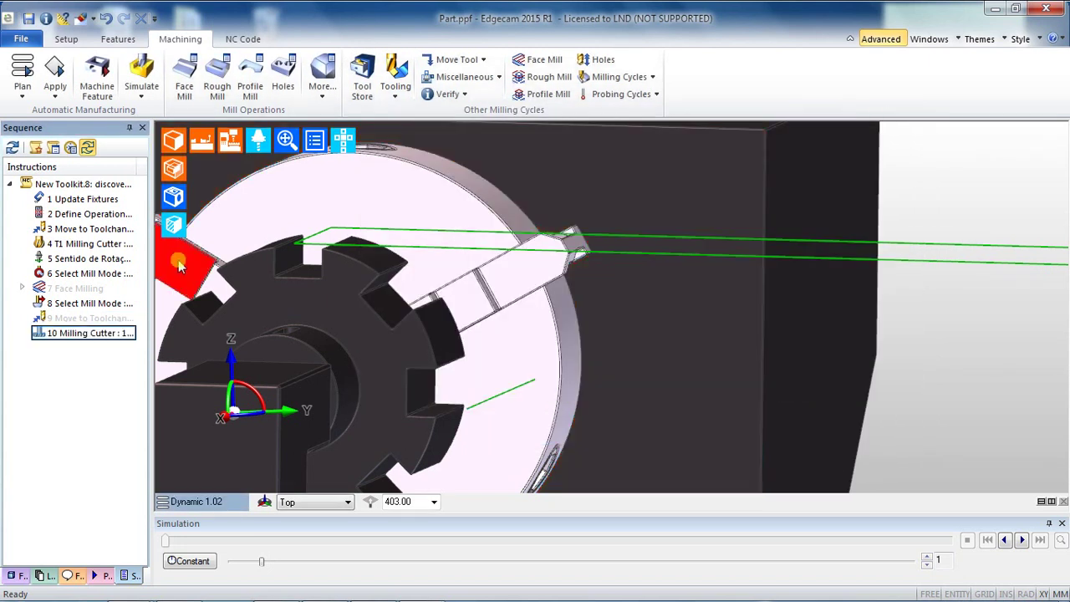
Step: Group the sequence instructions by tool
{"action": "double_click", "coordinate": [58, 242]}
{"action": "left_click", "coordinate": [746, 391]}
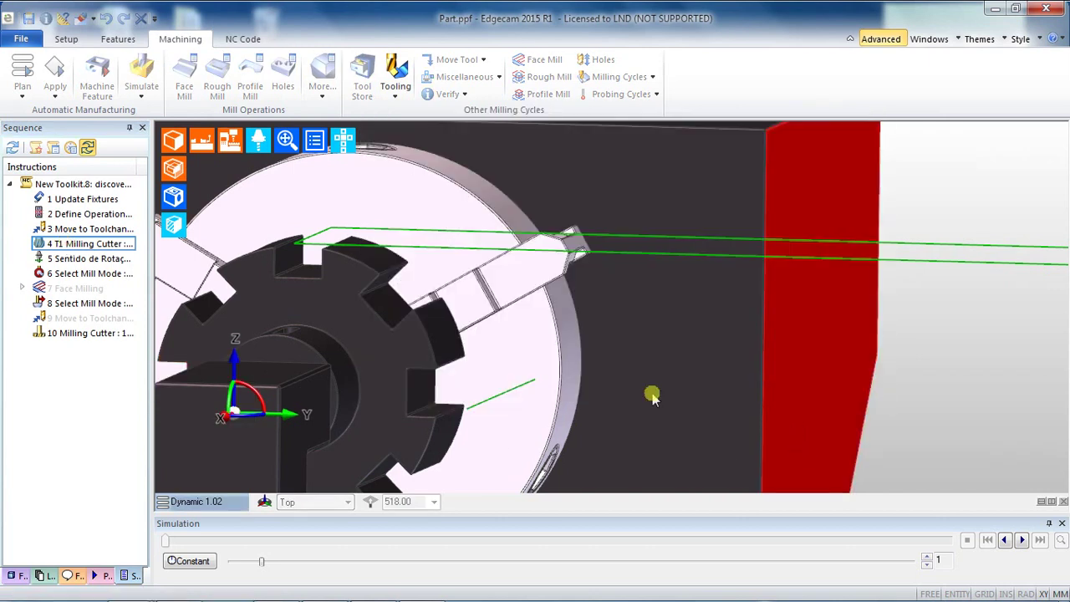
{"action": "left_click", "coordinate": [130, 288]}
{"action": "right_click", "coordinate": [129, 288]}
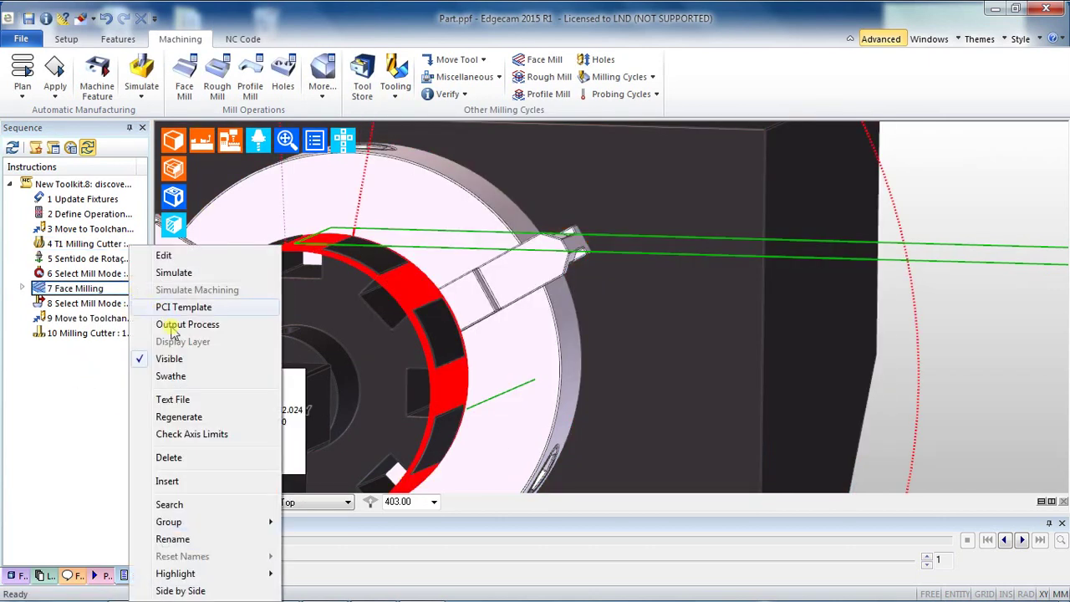
{"action": "left_click", "coordinate": [107, 382]}
{"action": "right_click", "coordinate": [134, 259]}
{"action": "left_click", "coordinate": [7, 242]}
{"action": "left_click", "coordinate": [18, 229]}
{"action": "right_click", "coordinate": [18, 224]}
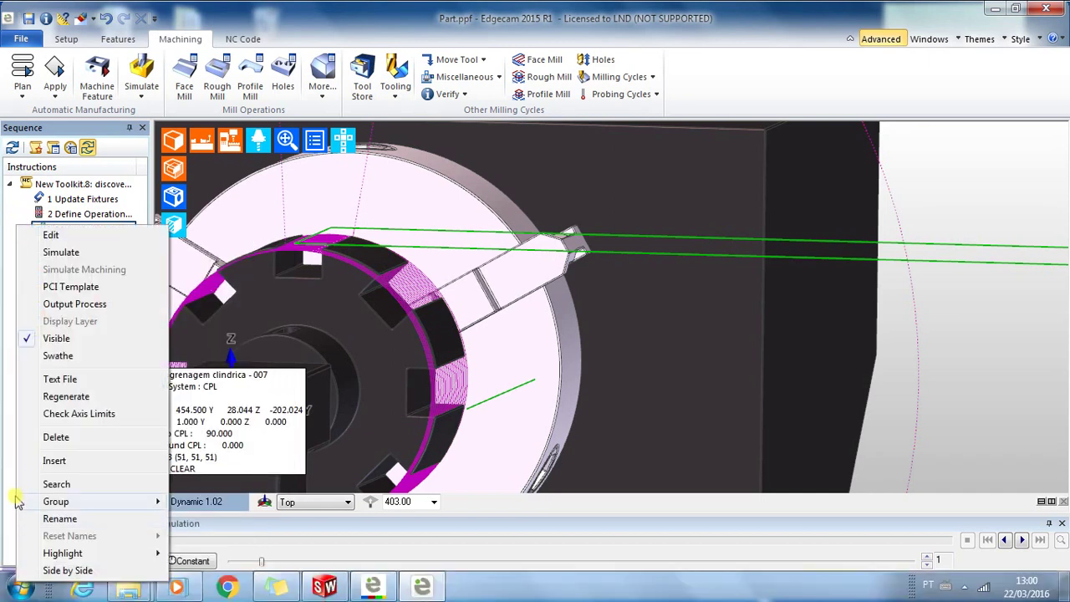
{"action": "left_click", "coordinate": [11, 493]}
{"action": "right_click", "coordinate": [42, 463]}
{"action": "mouse_move", "coordinate": [84, 489]}
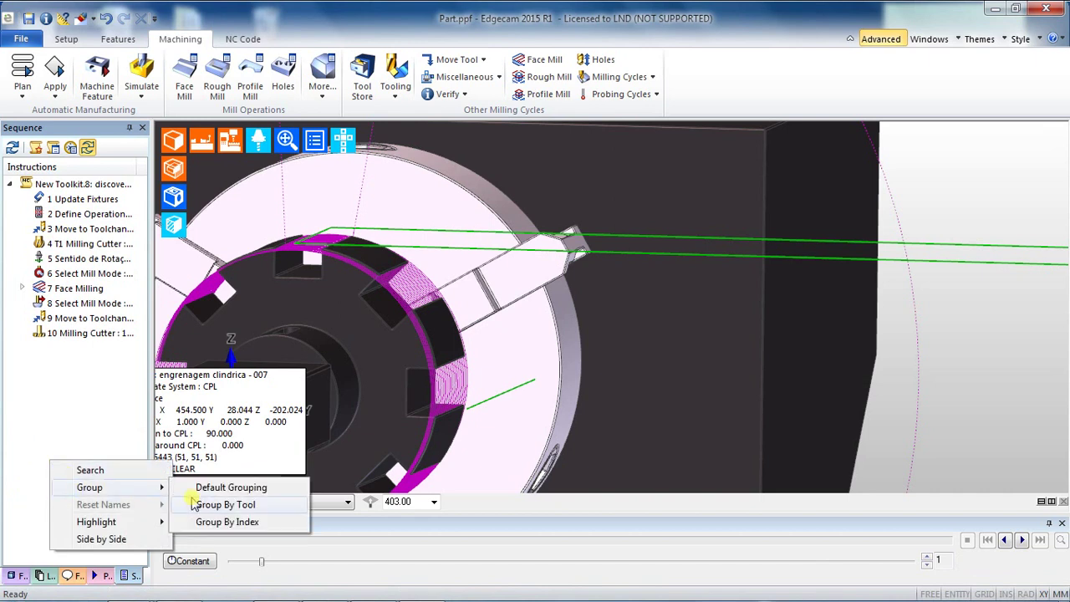
{"action": "left_click", "coordinate": [205, 505]}
Step: Delete the Define Operation instruction from the sequence and expand both milling cutter groups
{"action": "right_click", "coordinate": [49, 216]}
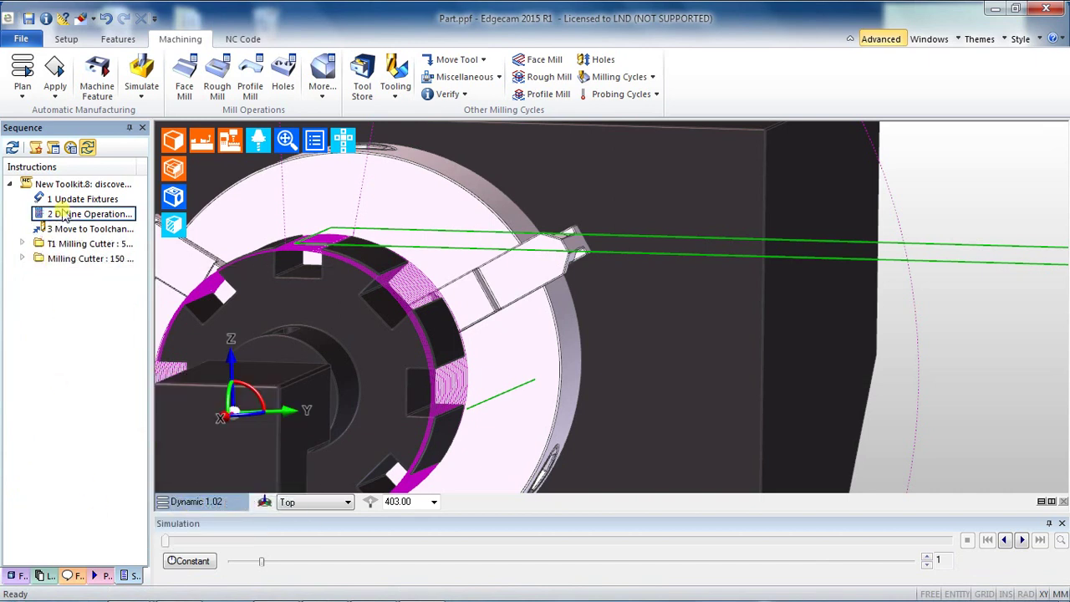
{"action": "left_click", "coordinate": [113, 419]}
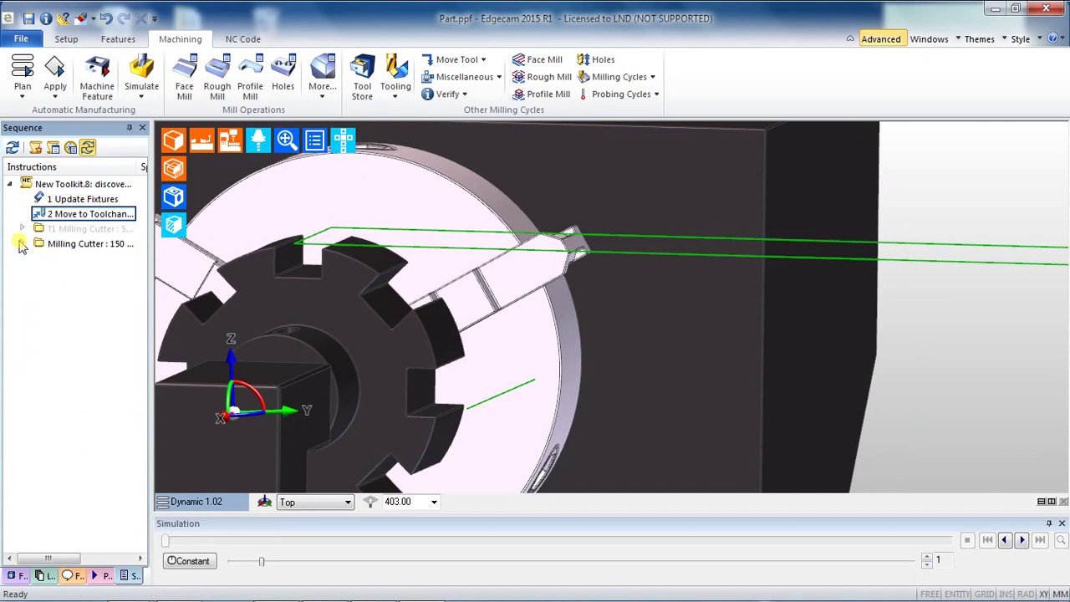
{"action": "left_click", "coordinate": [22, 228]}
{"action": "left_click", "coordinate": [22, 228]}
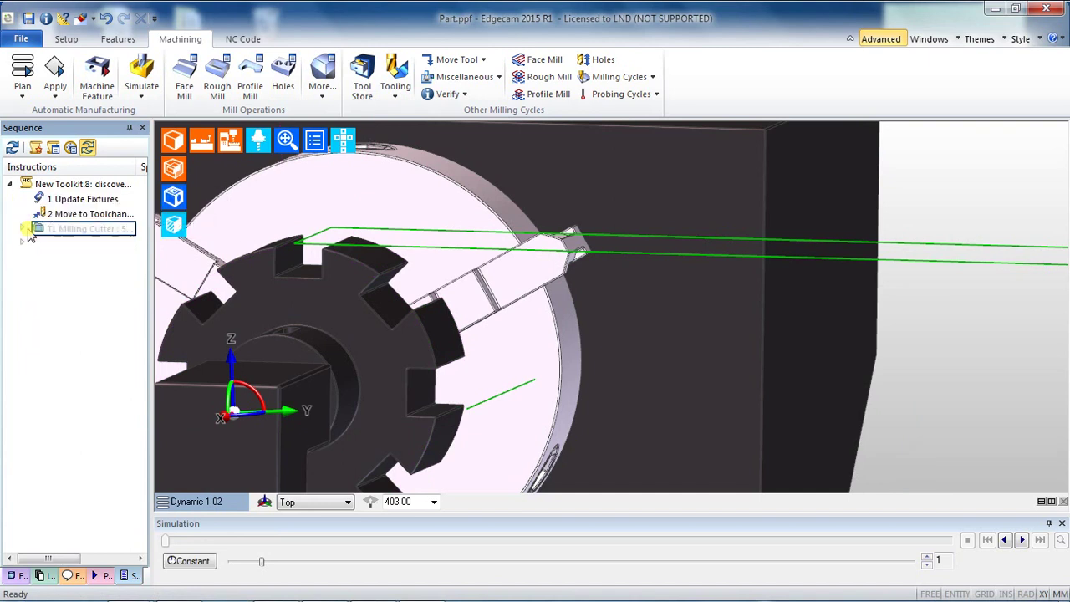
{"action": "left_click", "coordinate": [22, 243]}
{"action": "left_click", "coordinate": [22, 228]}
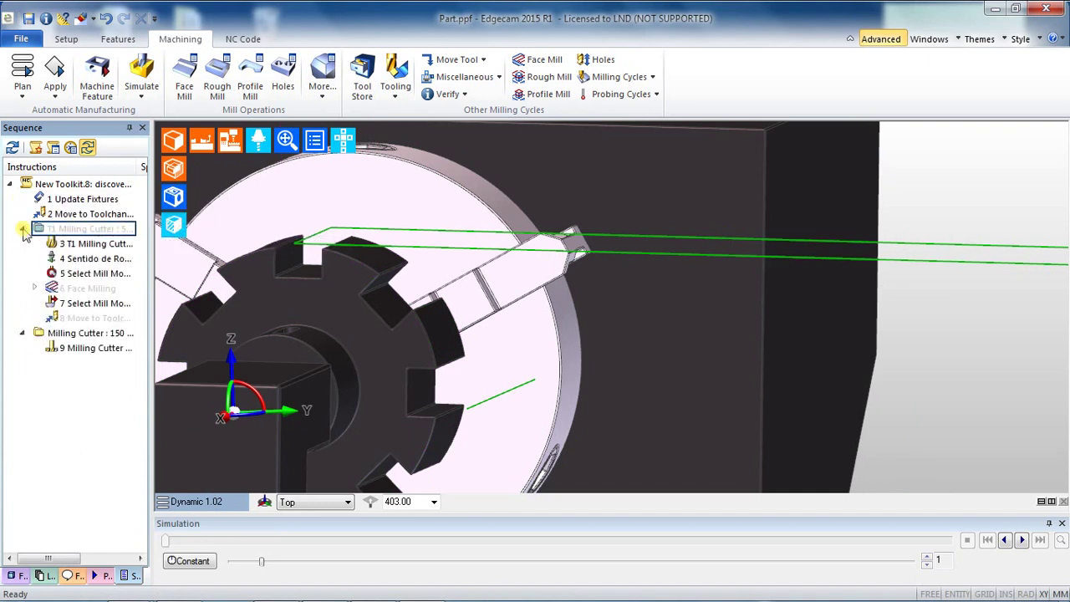
Step: Inspect the T-slot cutter above the gear and fixture in the Right view
{"action": "scroll", "coordinate": [425, 360], "scroll_direction": "down", "scroll_amount": 10}
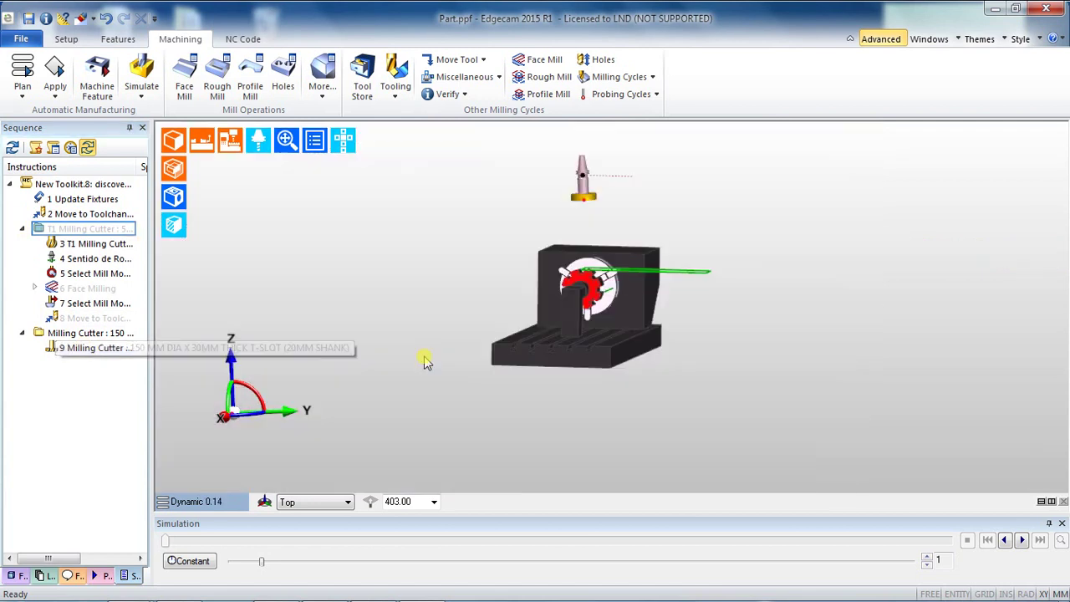
{"action": "scroll", "coordinate": [426, 361], "scroll_direction": "up", "scroll_amount": 2}
{"action": "left_click", "coordinate": [209, 498]}
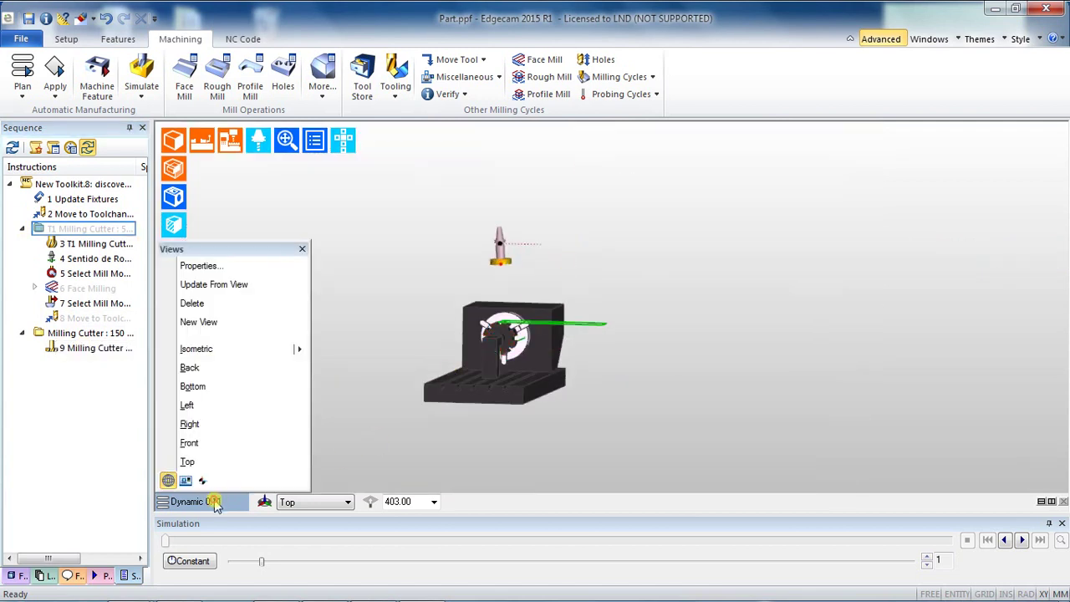
{"action": "left_click", "coordinate": [203, 421]}
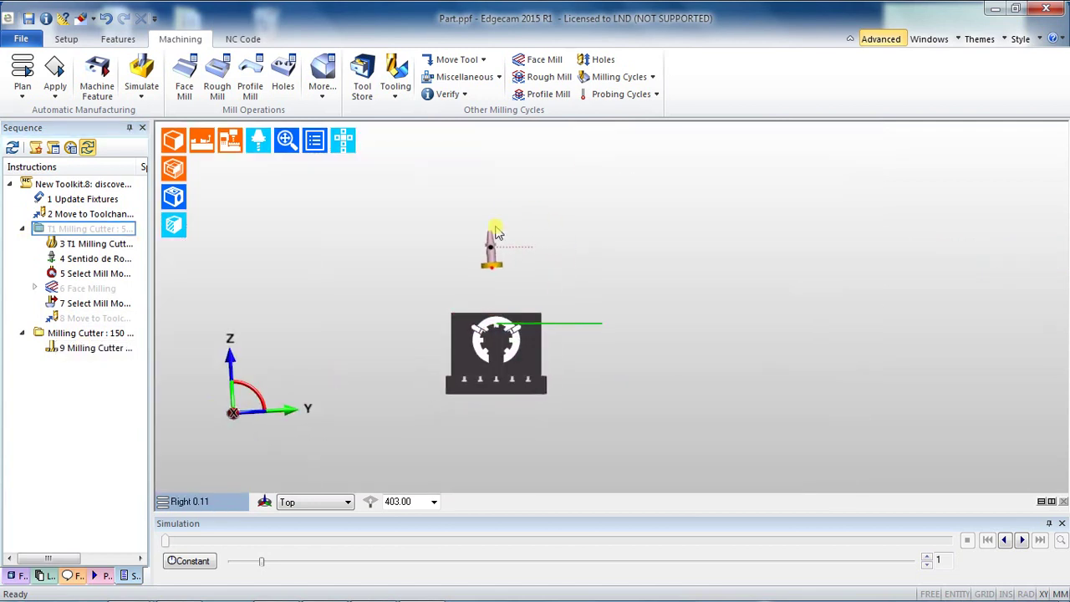
{"action": "scroll", "coordinate": [487, 233], "scroll_direction": "up", "scroll_amount": 5}
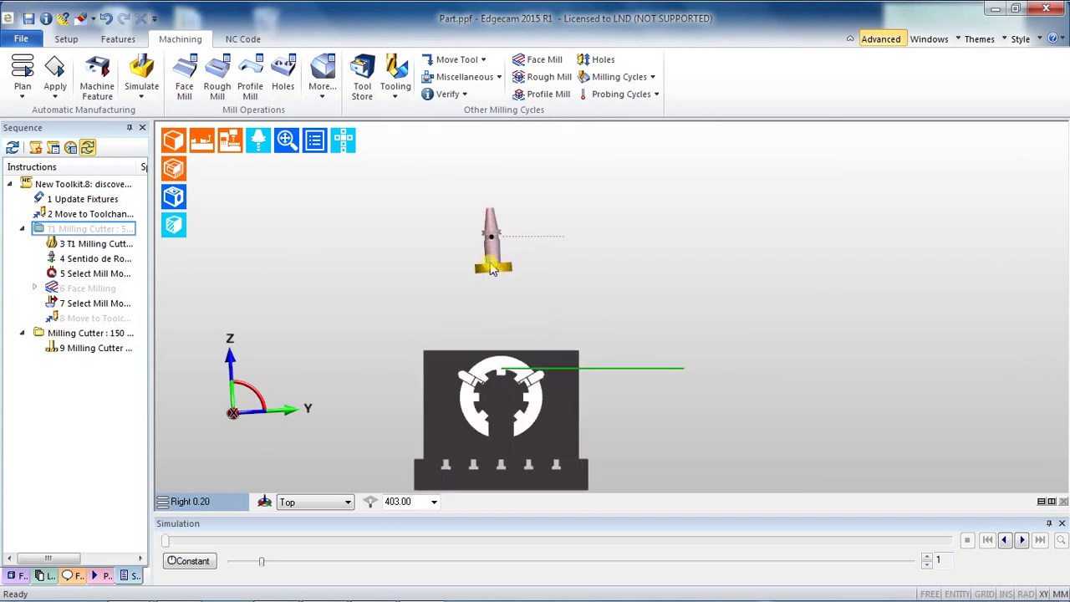
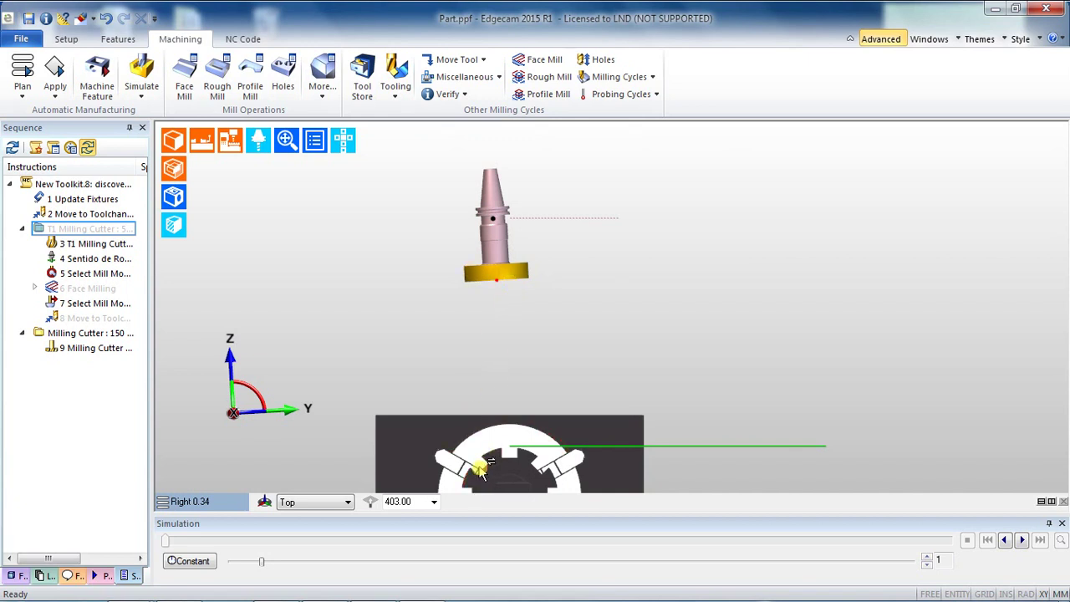
Step: Add a clockwise Index move to the Top position for the T-slot cutter
{"action": "left_click", "coordinate": [476, 60]}
{"action": "left_click", "coordinate": [455, 187]}
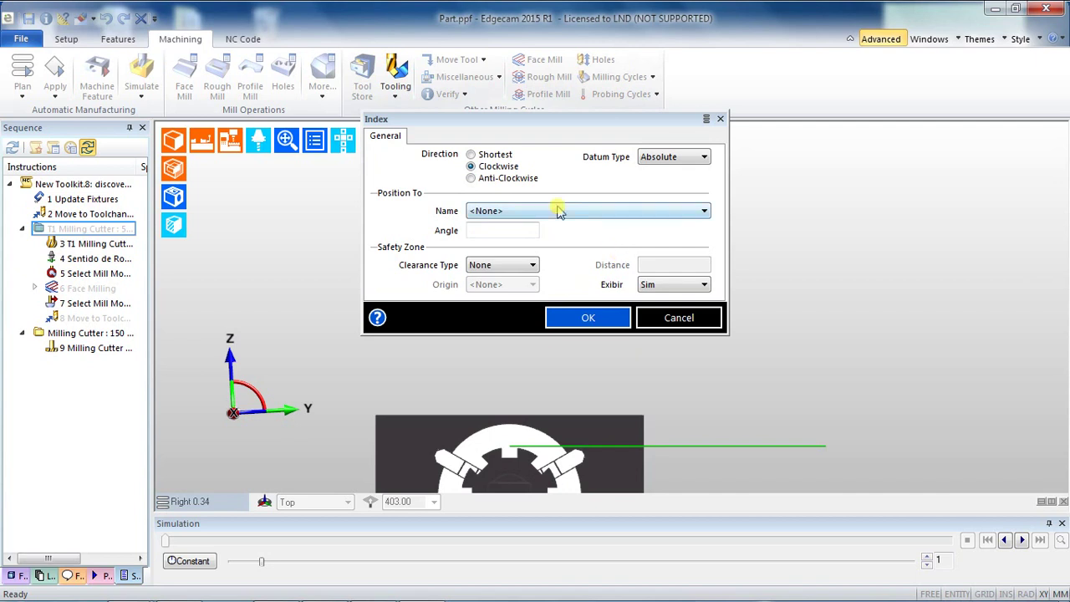
{"action": "left_click", "coordinate": [694, 211]}
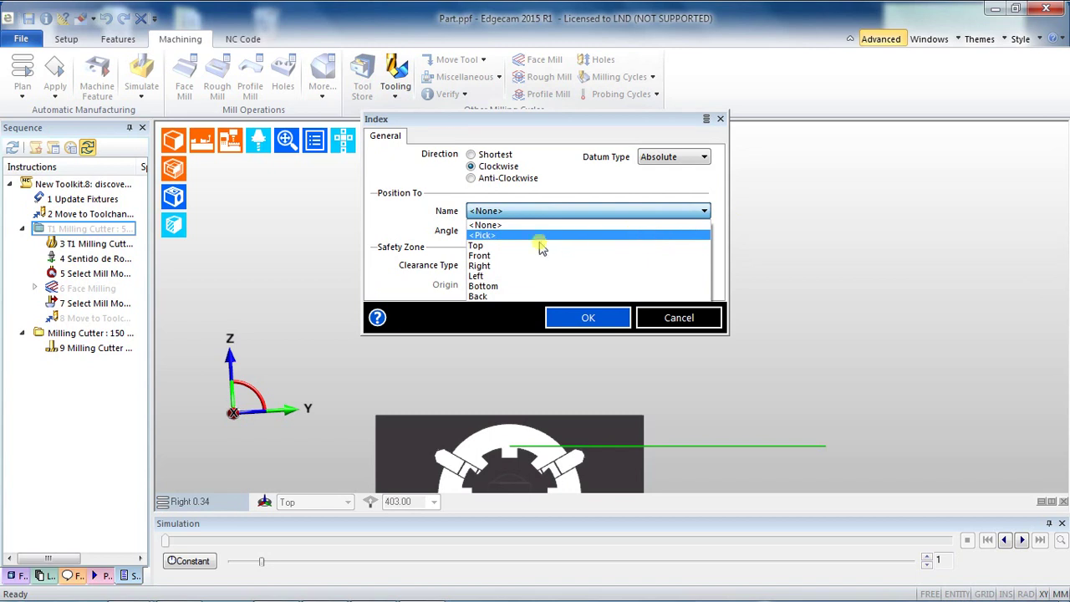
{"action": "left_click", "coordinate": [533, 245]}
{"action": "left_click", "coordinate": [594, 321]}
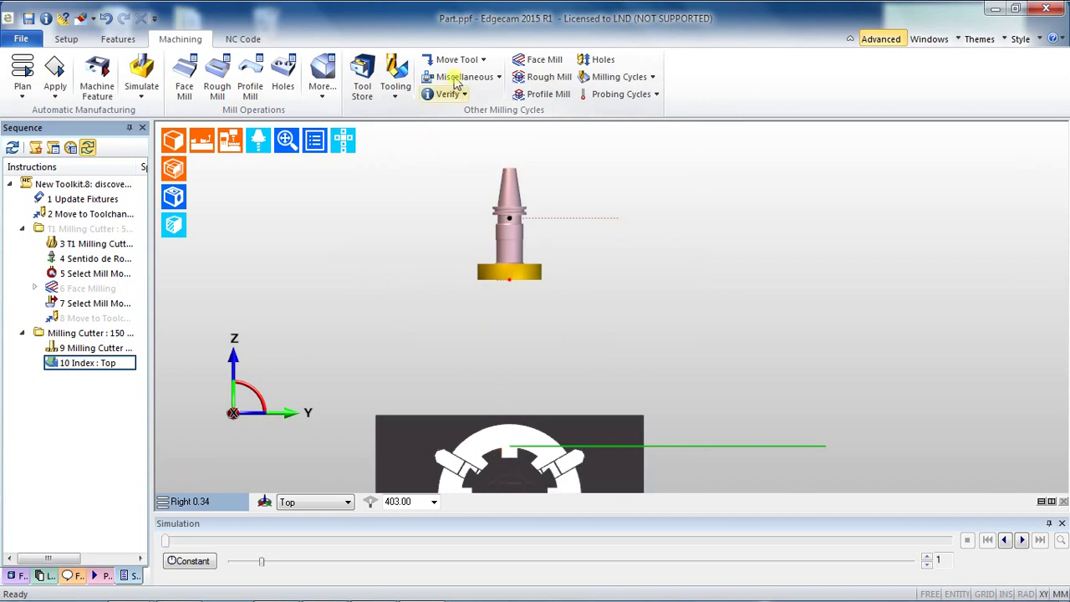
Step: Add a rapid tool move to Y230 to bring the T-slot cutter sideways clear of the gear
{"action": "left_click", "coordinate": [482, 63]}
{"action": "left_click", "coordinate": [455, 78]}
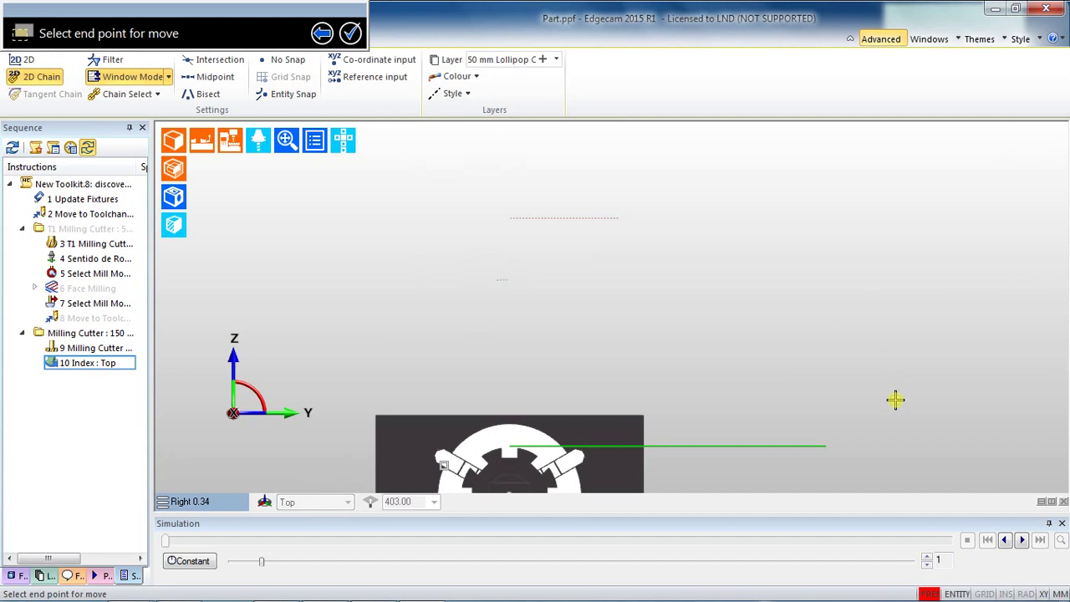
{"action": "type", "text": "Y230"}
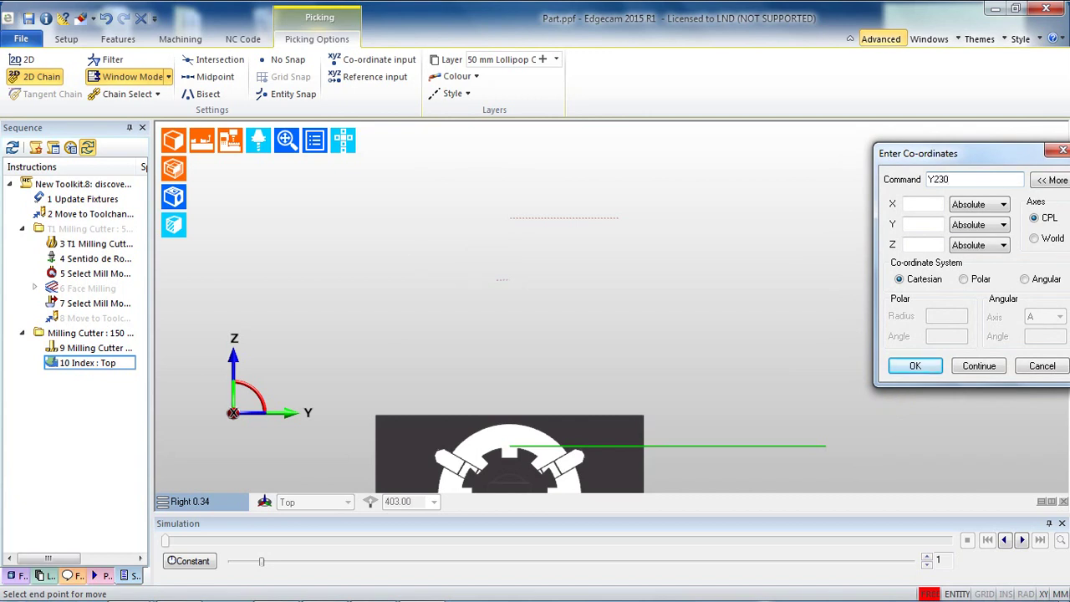
{"action": "key", "text": "Return"}
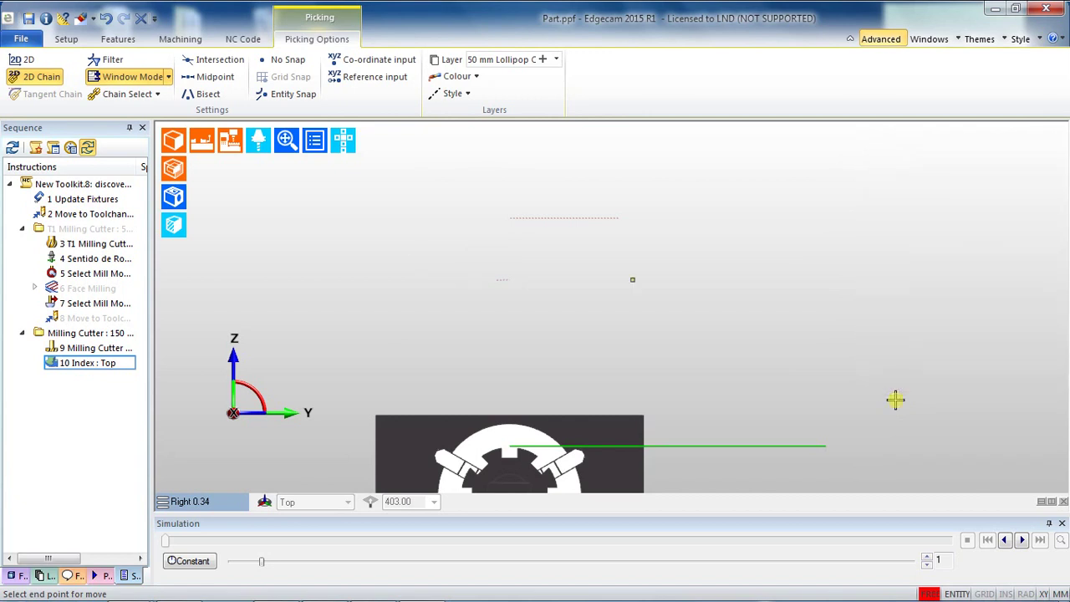
{"action": "right_click", "coordinate": [818, 169]}
Step: Add a rapid tool move to X290 for the T-slot cutter
{"action": "left_click", "coordinate": [456, 60]}
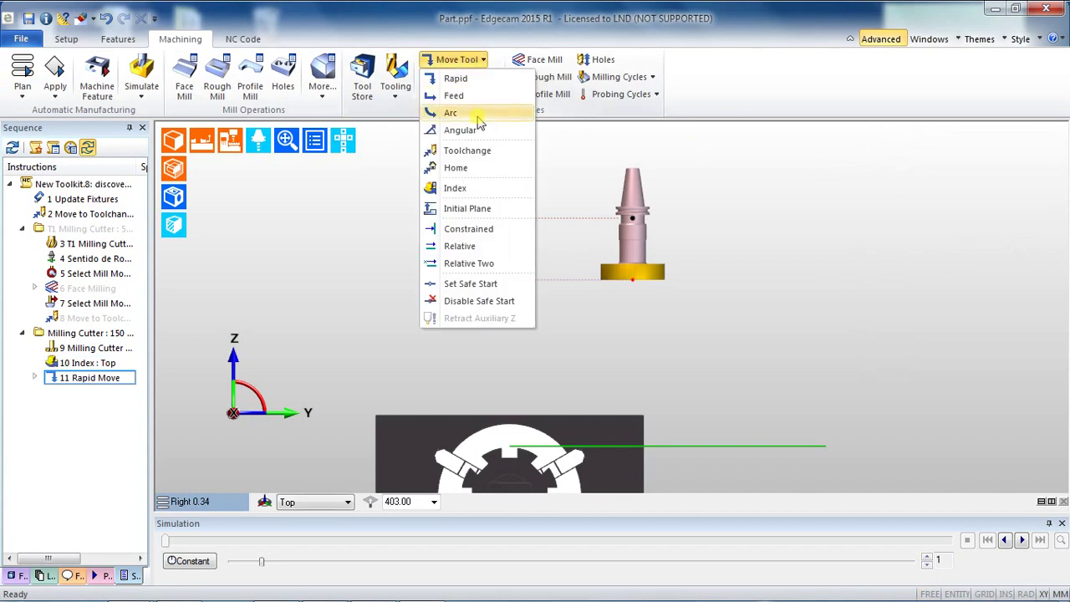
{"action": "mouse_move", "coordinate": [475, 101]}
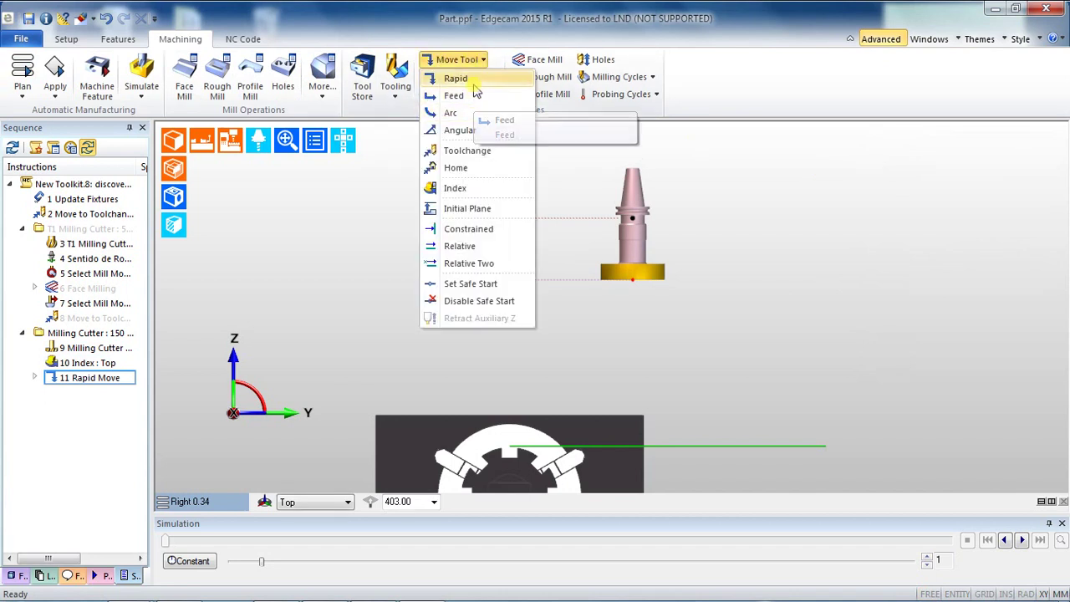
{"action": "left_click", "coordinate": [455, 77]}
{"action": "type", "text": "X290"}
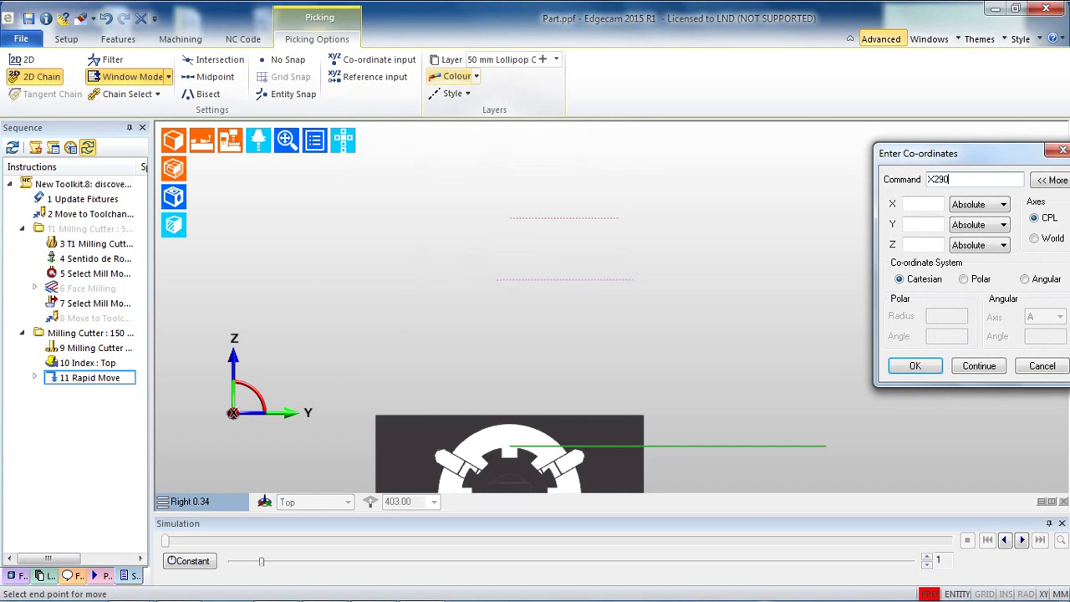
{"action": "key", "text": "Return"}
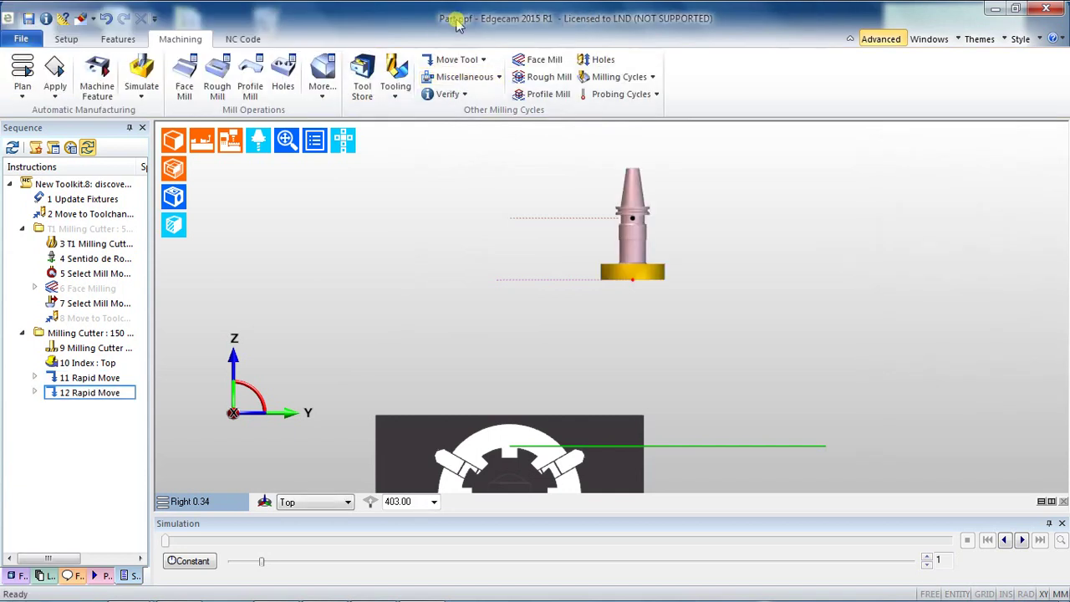
Step: Add a rapid tool move to Z0 to lower the T-slot cutter beside the gear
{"action": "left_click", "coordinate": [484, 60]}
{"action": "left_click", "coordinate": [470, 78]}
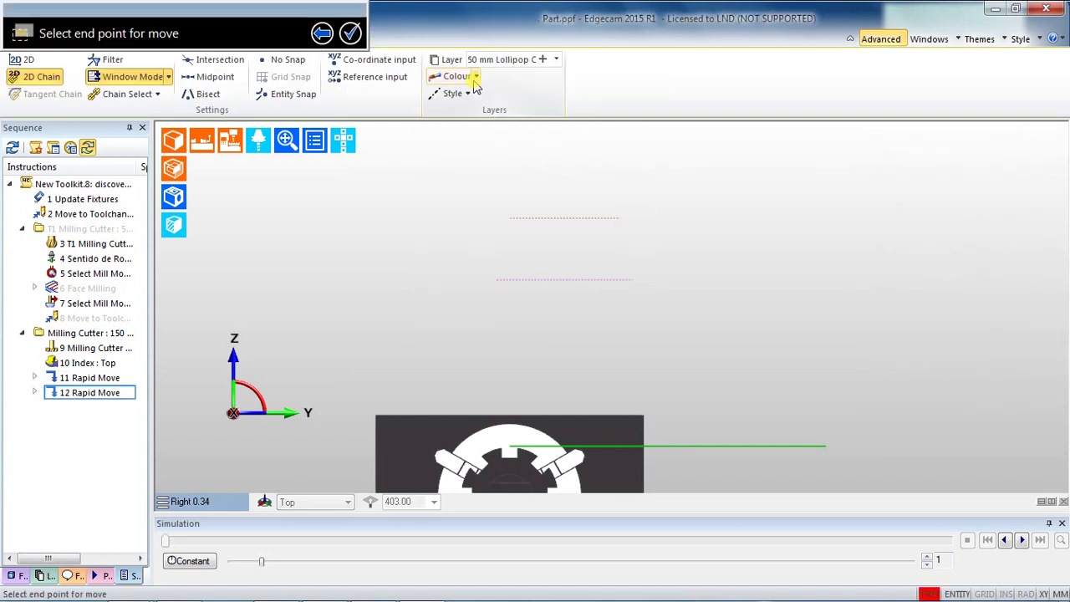
{"action": "type", "text": "Z0"}
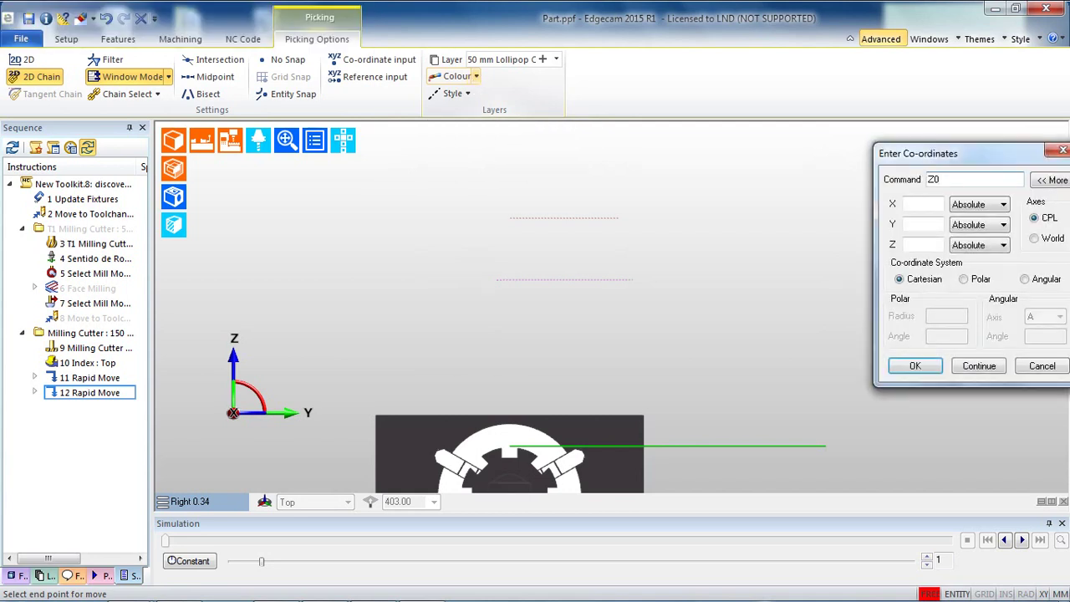
{"action": "key", "text": "Return"}
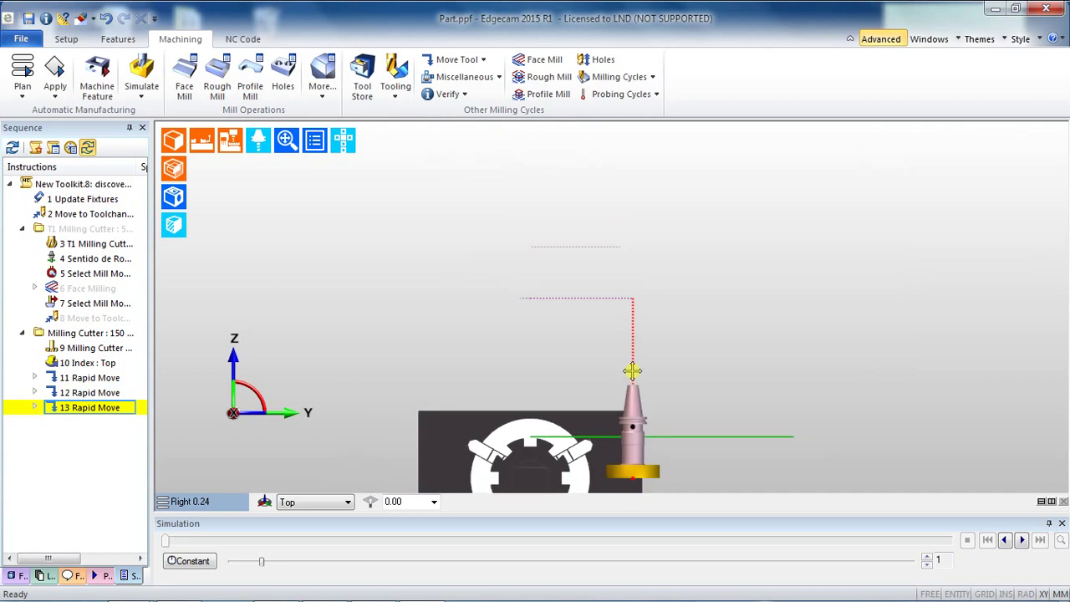
Step: Inspect the lowered T-slot cutter's position relative to the gear and chuck, starting from the Back-Right isometric view
{"action": "scroll", "coordinate": [631, 371], "scroll_direction": "down", "scroll_amount": 3}
{"action": "left_click", "coordinate": [200, 499]}
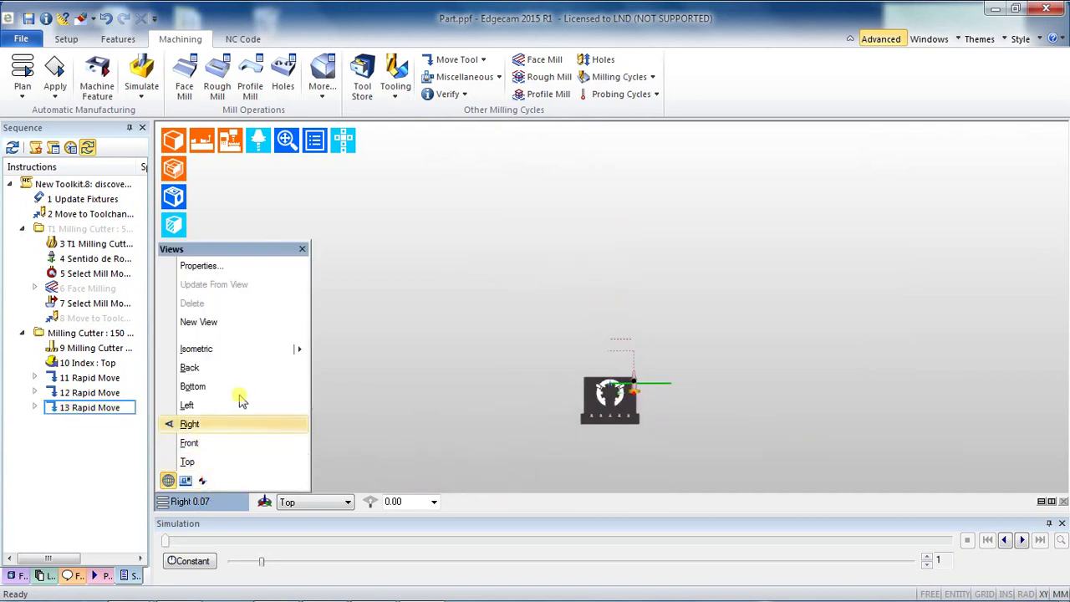
{"action": "mouse_move", "coordinate": [297, 350]}
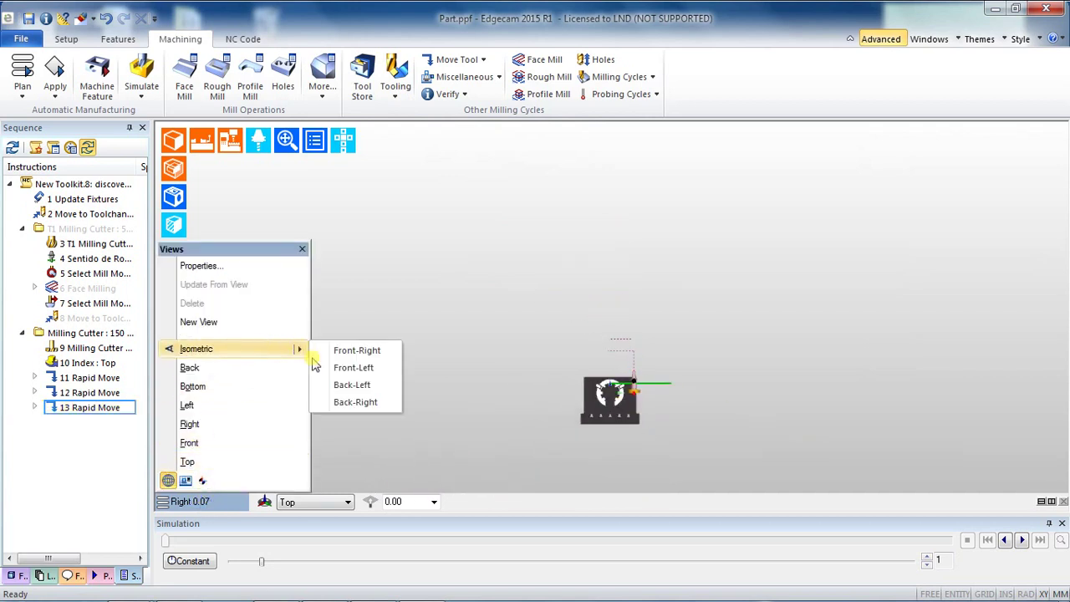
{"action": "left_click", "coordinate": [353, 402]}
{"action": "scroll", "coordinate": [648, 444], "scroll_direction": "up", "scroll_amount": 5}
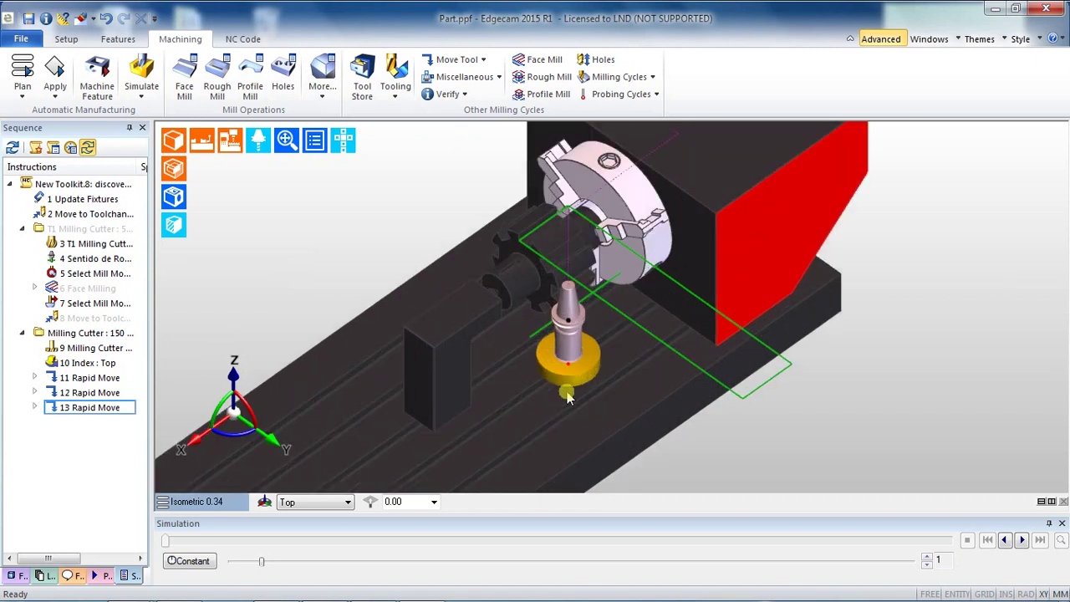
{"action": "mouse_move", "coordinate": [575, 389]}
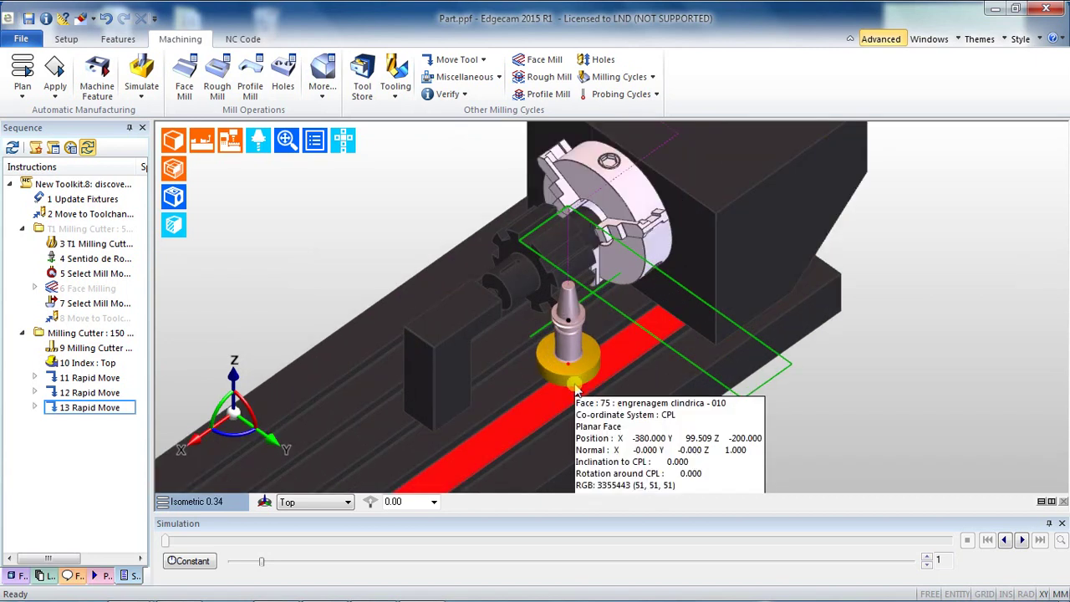
{"action": "middle_click_drag", "start_coordinate": [575, 389], "coordinate": [735, 354]}
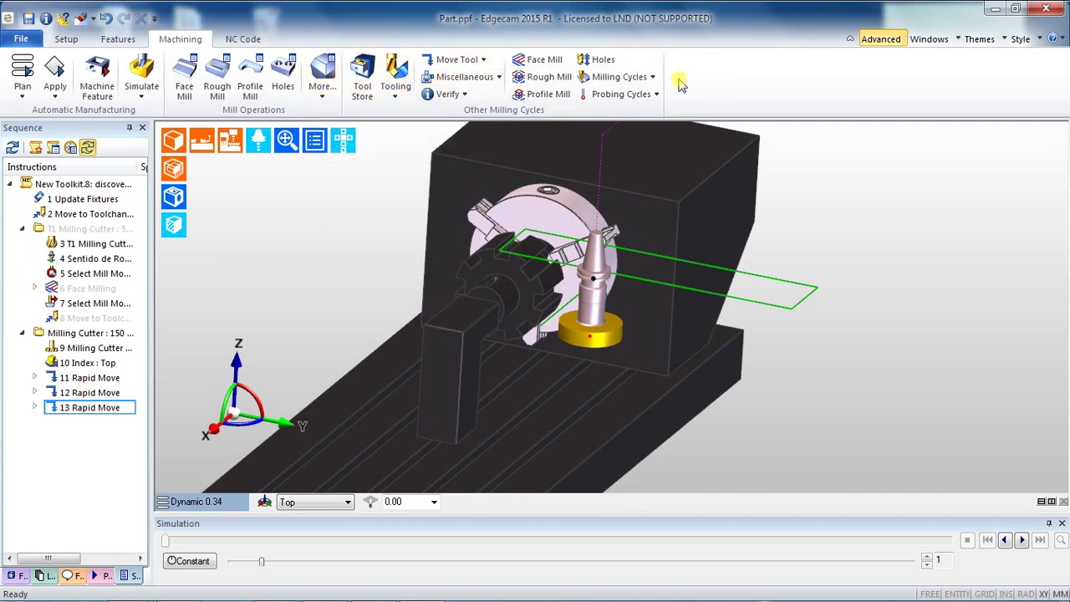
Step: Start a 2D Slot Milling cycle with Level and Depth both set to -15, finishing at Depth
{"action": "left_click", "coordinate": [652, 77]}
{"action": "left_click", "coordinate": [614, 225]}
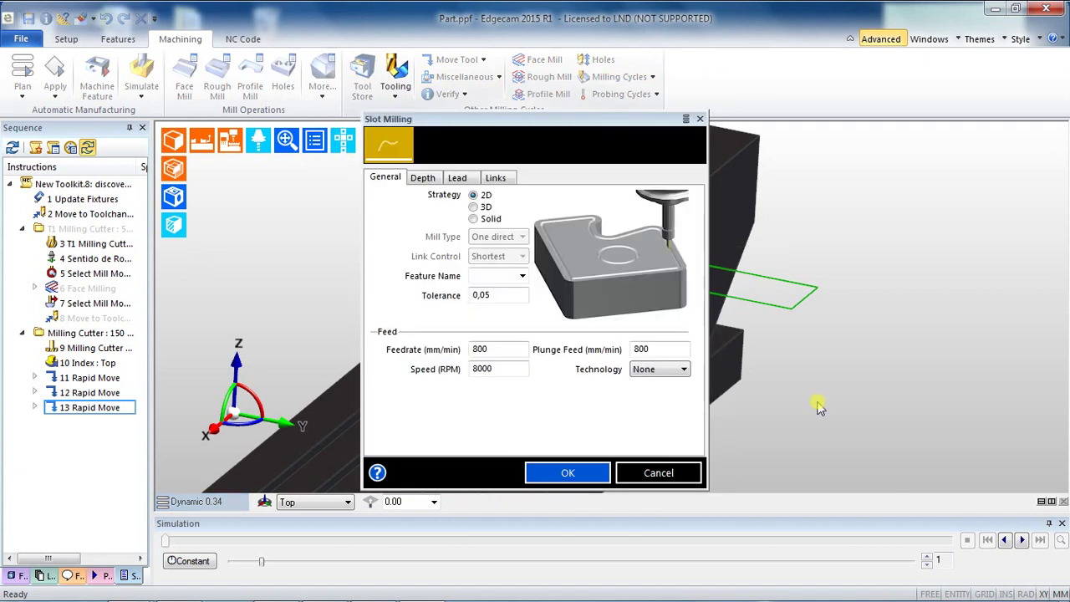
{"action": "left_click", "coordinate": [422, 177]}
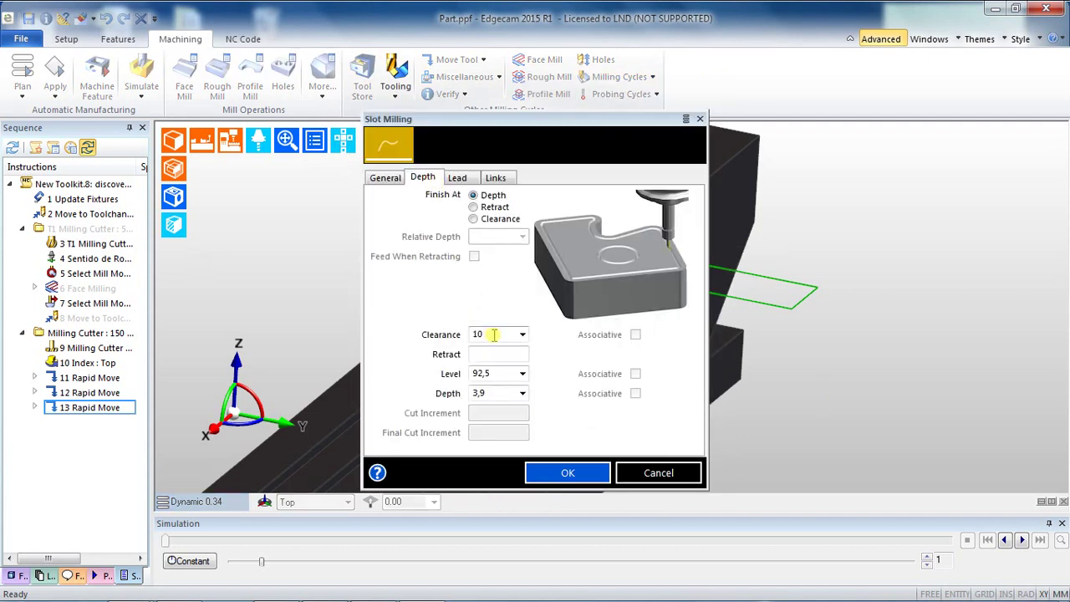
{"action": "left_click_drag", "start_coordinate": [495, 377], "coordinate": [410, 366]}
{"action": "type", "text": "0"}
{"action": "left_click_drag", "start_coordinate": [495, 391], "coordinate": [491, 398]}
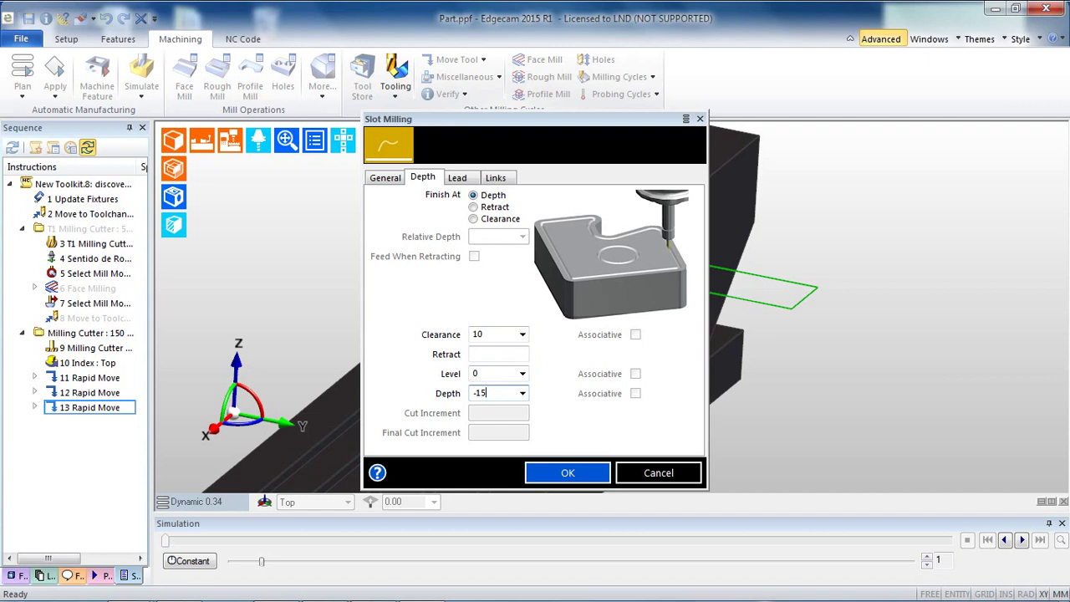
{"action": "double_click", "coordinate": [487, 374]}
{"action": "left_click", "coordinate": [483, 221]}
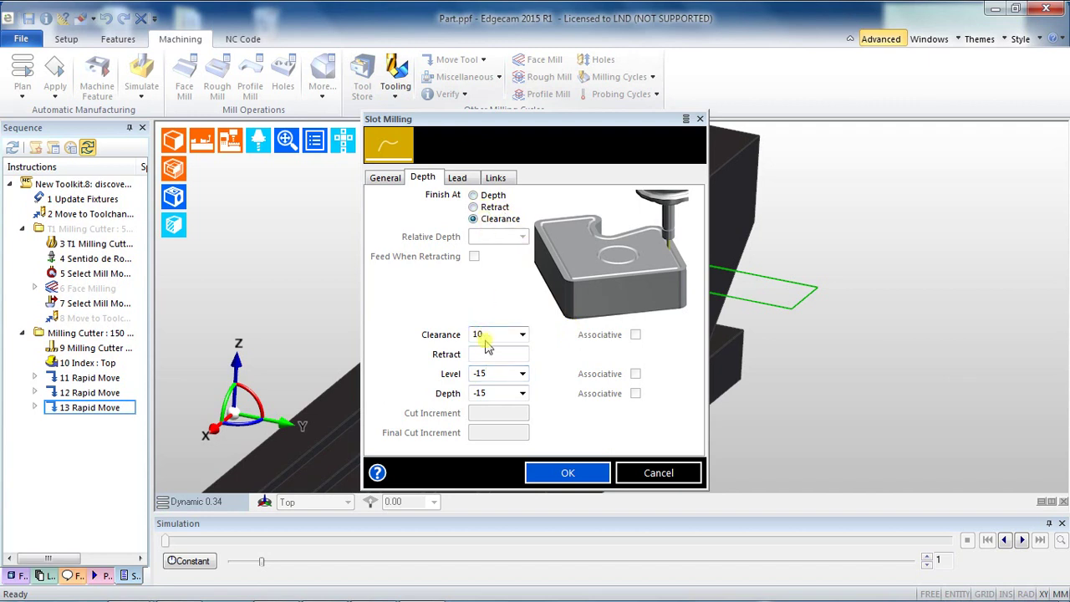
{"action": "left_click", "coordinate": [476, 193]}
Step: Set the slot milling Lead Out to an angle of 180 and a length of 290, and accept the parameters
{"action": "left_click", "coordinate": [471, 180]}
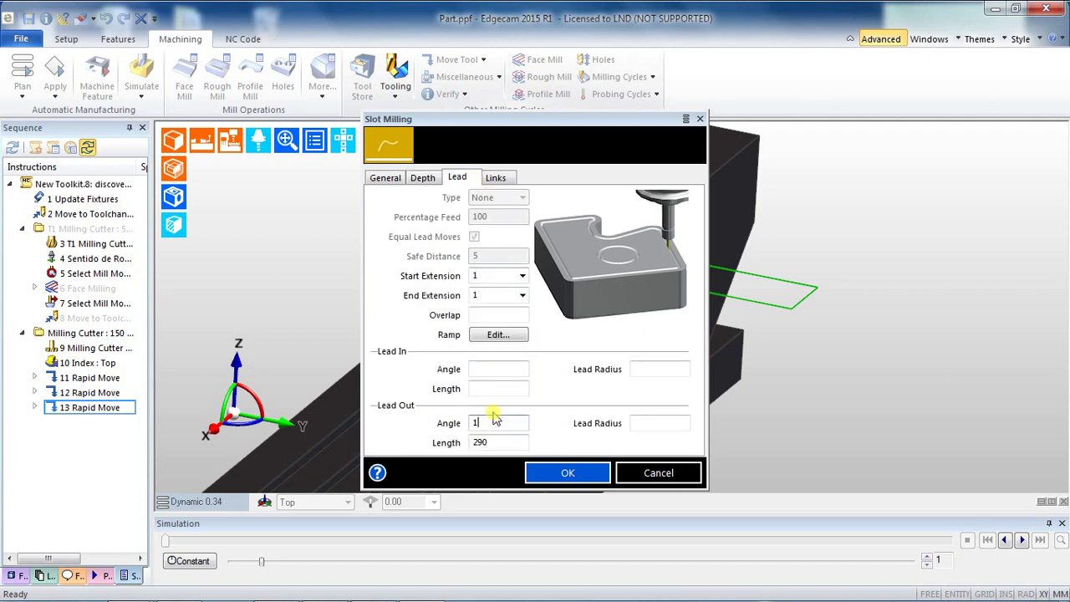
{"action": "left_click", "coordinate": [495, 419]}
{"action": "type", "text": "90"}
{"action": "left_click", "coordinate": [480, 440]}
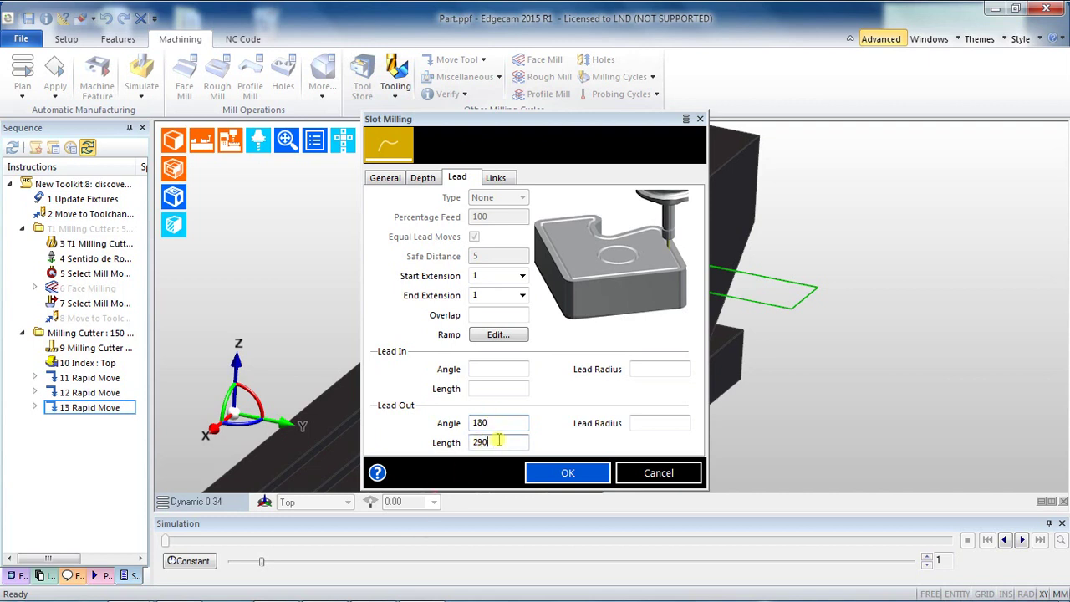
{"action": "left_click", "coordinate": [568, 472]}
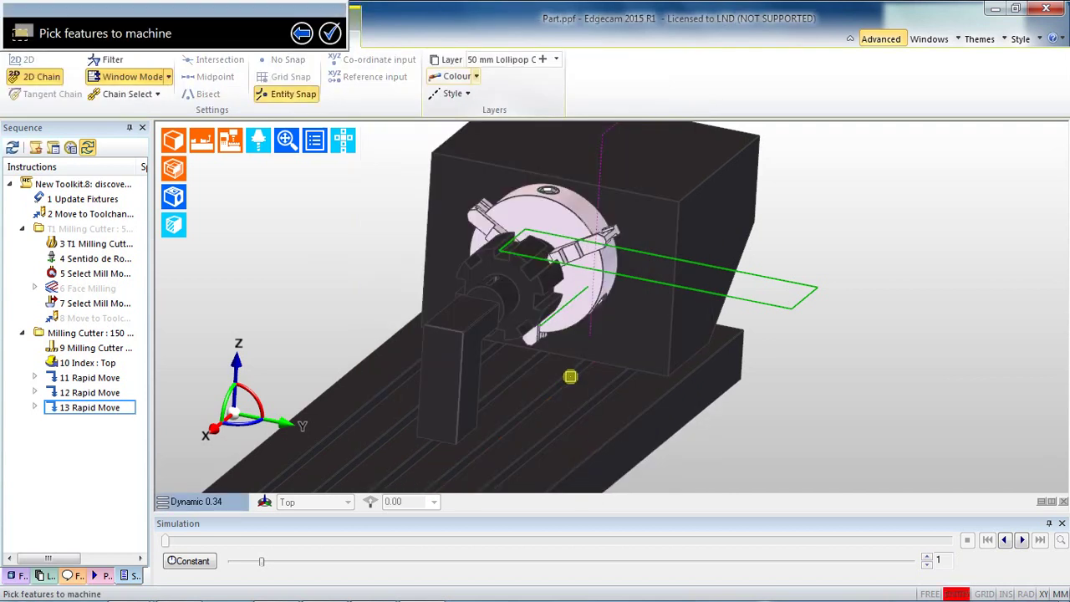
Step: Machine the short green line beside the gear as the slot profile, starting from its end away from the chuck
{"action": "left_click", "coordinate": [330, 34]}
{"action": "middle_click_drag", "start_coordinate": [508, 403], "coordinate": [533, 460]}
{"action": "left_click", "coordinate": [562, 260]}
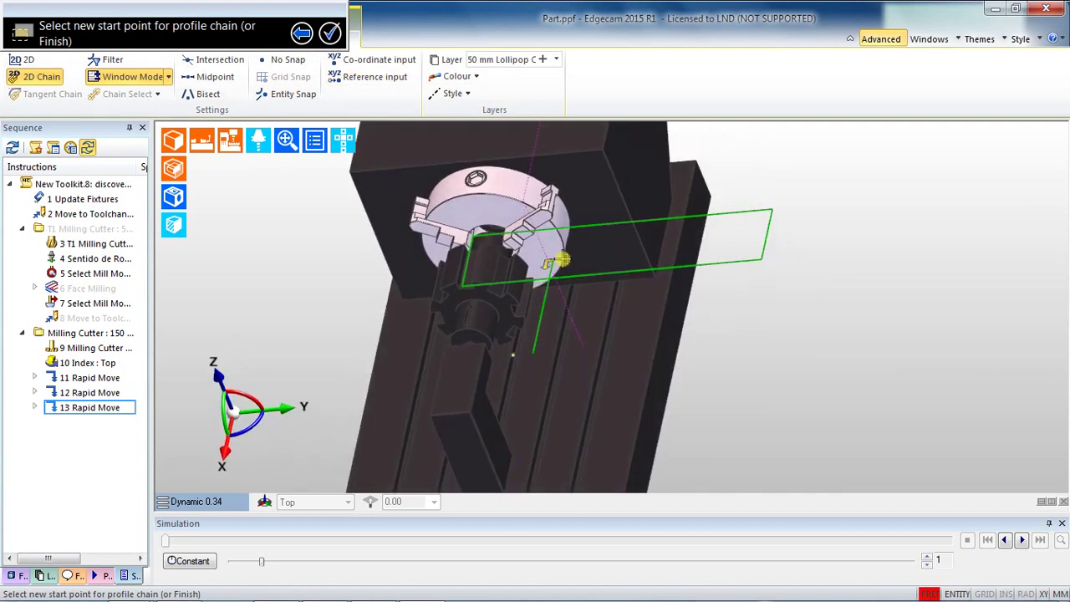
{"action": "left_click", "coordinate": [533, 371]}
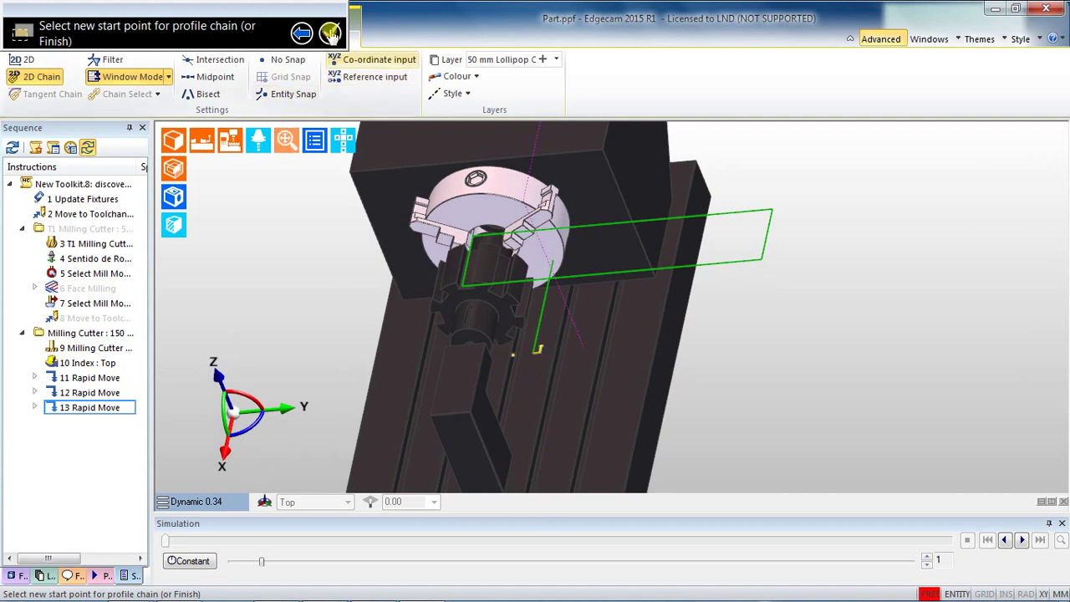
{"action": "left_click", "coordinate": [330, 33]}
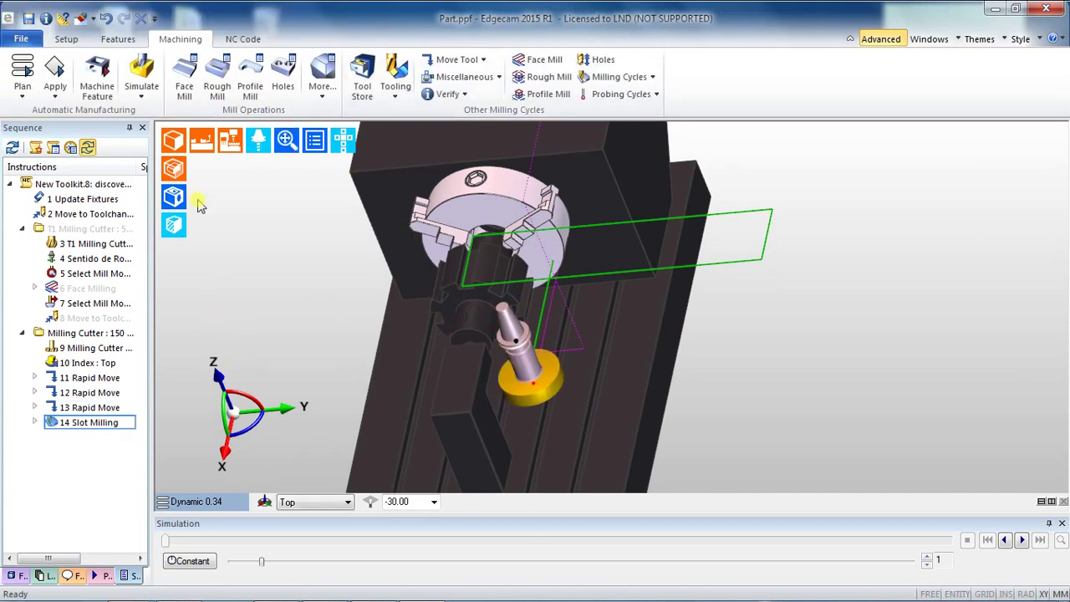
Step: Check the cutter against the gear slot in the Right view and clear the Level of the Slot Milling cycle
{"action": "left_click_drag", "start_coordinate": [242, 409], "coordinate": [249, 413]}
{"action": "middle_click_drag", "start_coordinate": [340, 354], "coordinate": [434, 360]}
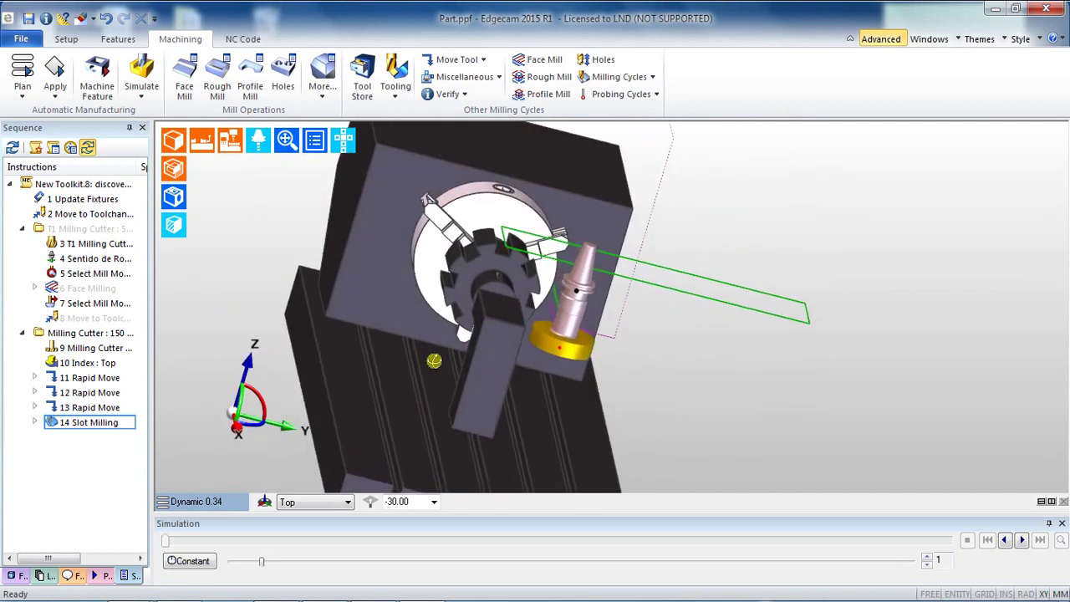
{"action": "left_click", "coordinate": [229, 504]}
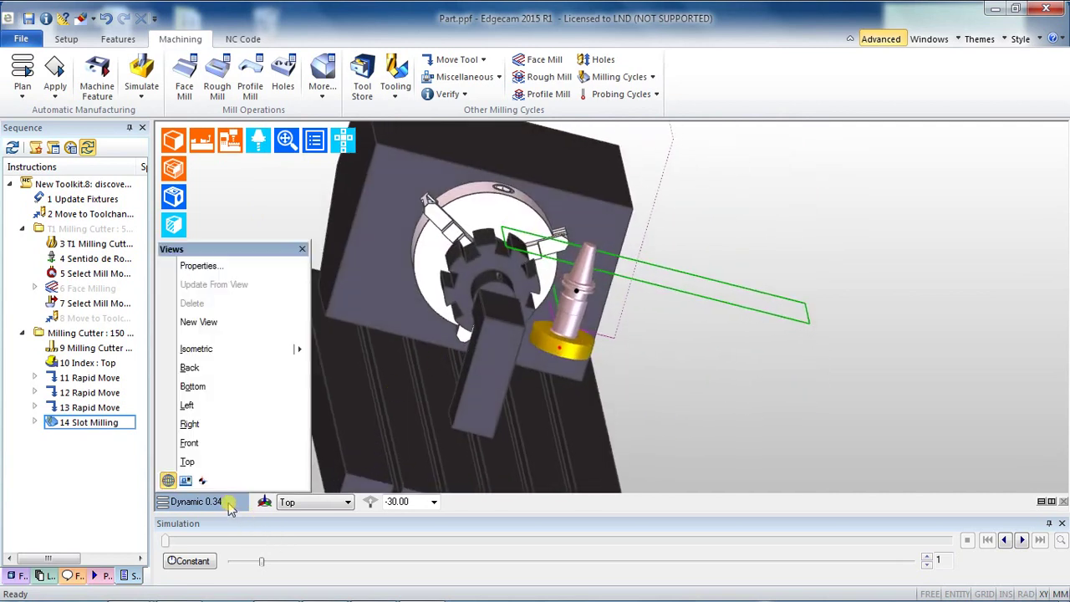
{"action": "left_click", "coordinate": [191, 423]}
{"action": "scroll", "coordinate": [549, 359], "scroll_direction": "up", "scroll_amount": 5}
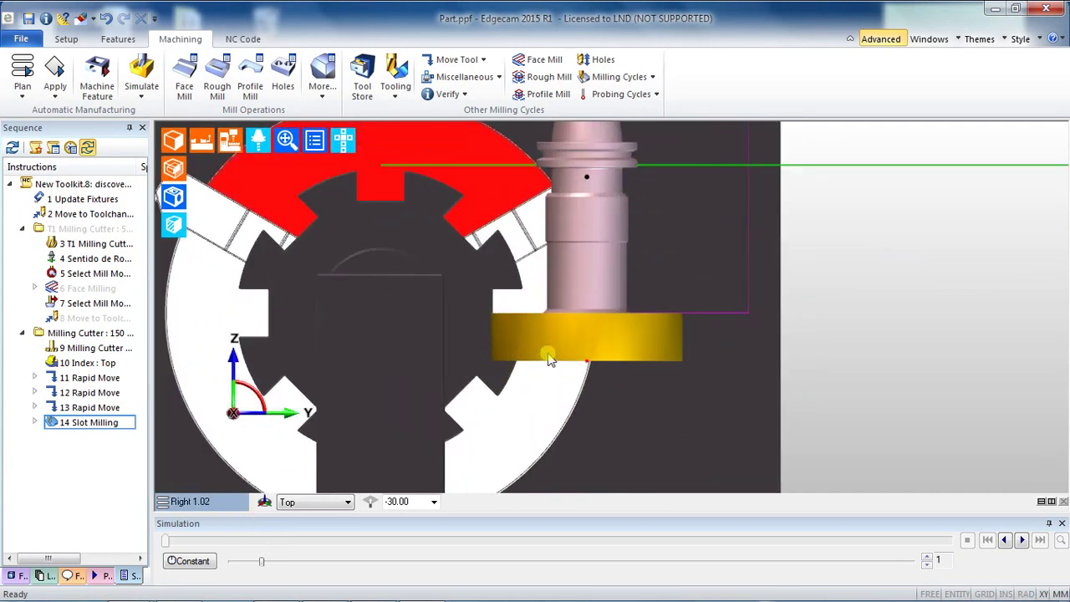
{"action": "left_click", "coordinate": [99, 422]}
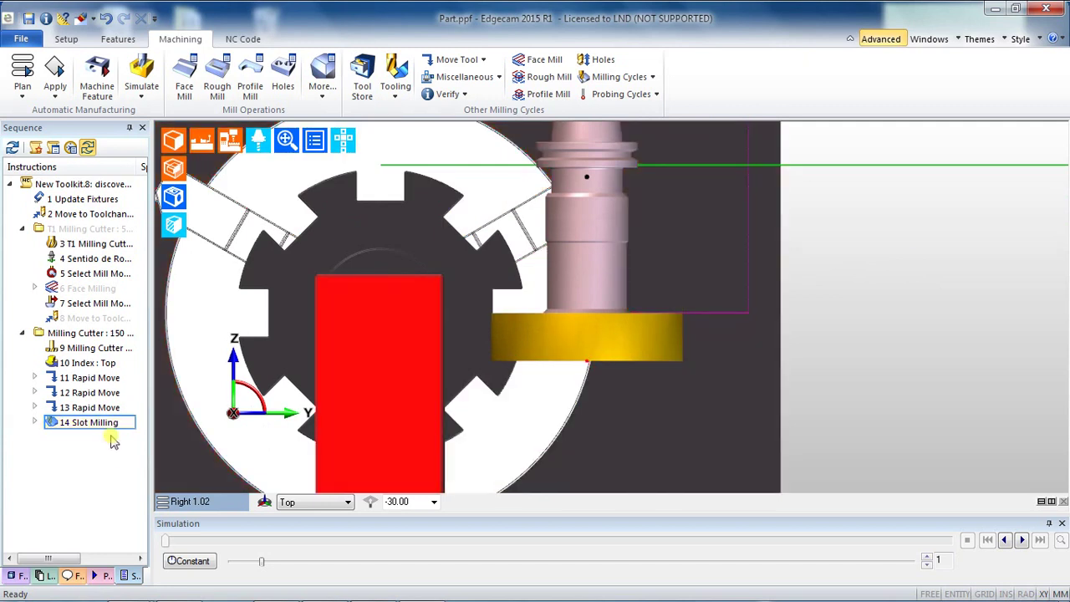
{"action": "double_click", "coordinate": [98, 422]}
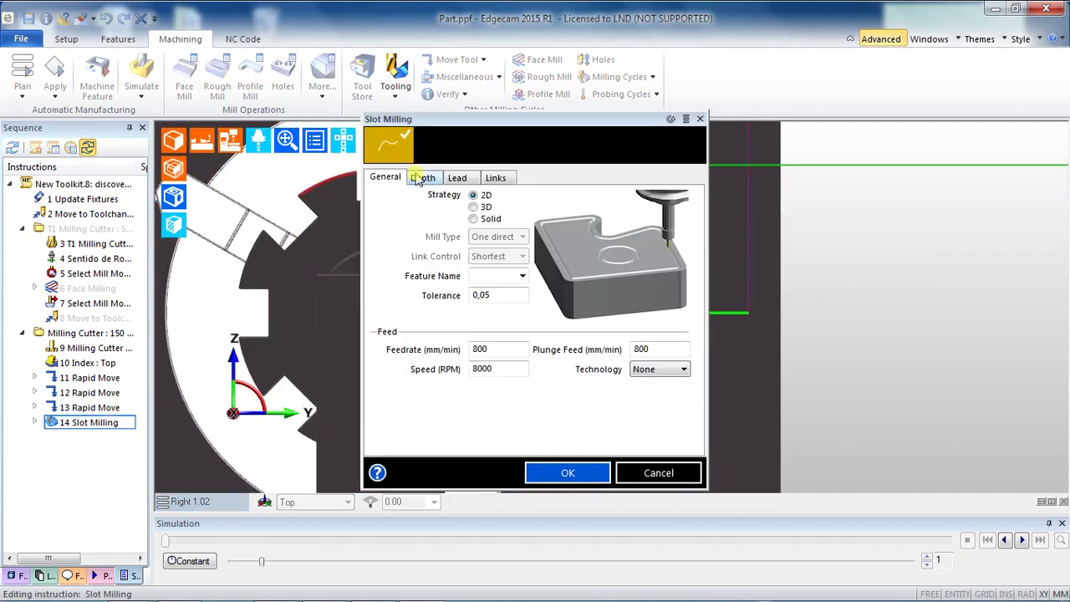
{"action": "left_click", "coordinate": [422, 177]}
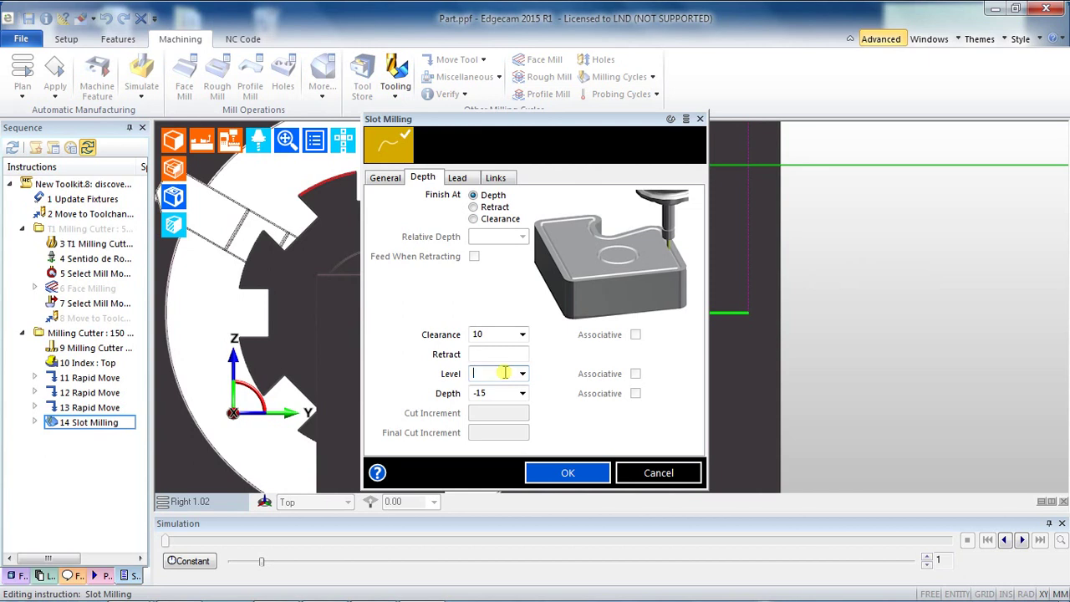
{"action": "key", "text": "Return"}
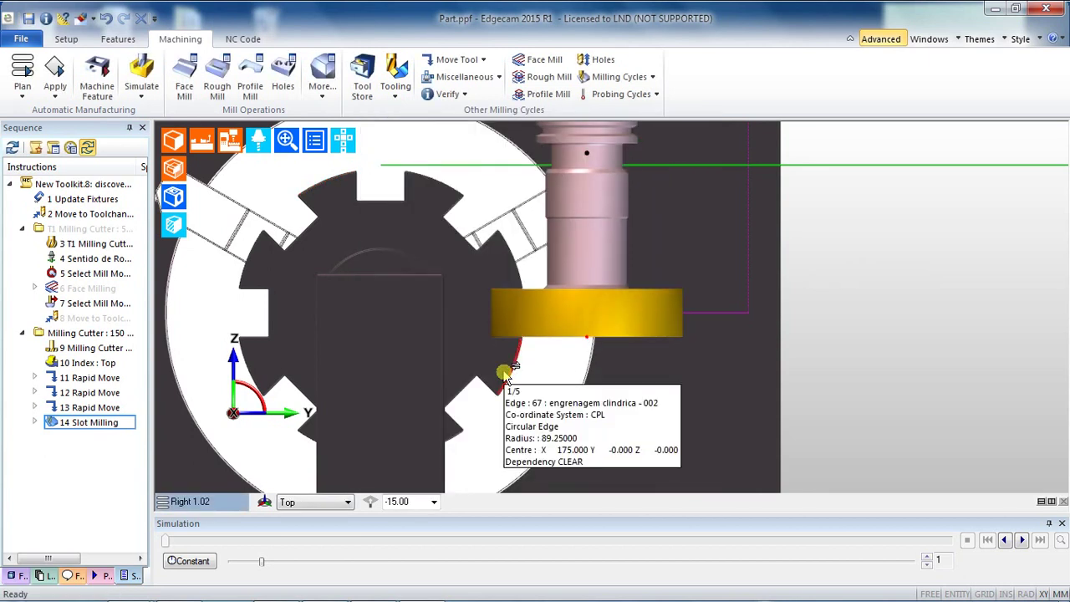
Step: Inspect the T-slot cutter against the gear, and simulate the Slot Milling instruction on its own
{"action": "scroll", "coordinate": [528, 328], "scroll_direction": "up", "scroll_amount": 3}
{"action": "scroll", "coordinate": [537, 293], "scroll_direction": "down", "scroll_amount": 2}
{"action": "scroll", "coordinate": [537, 293], "scroll_direction": "down", "scroll_amount": 2}
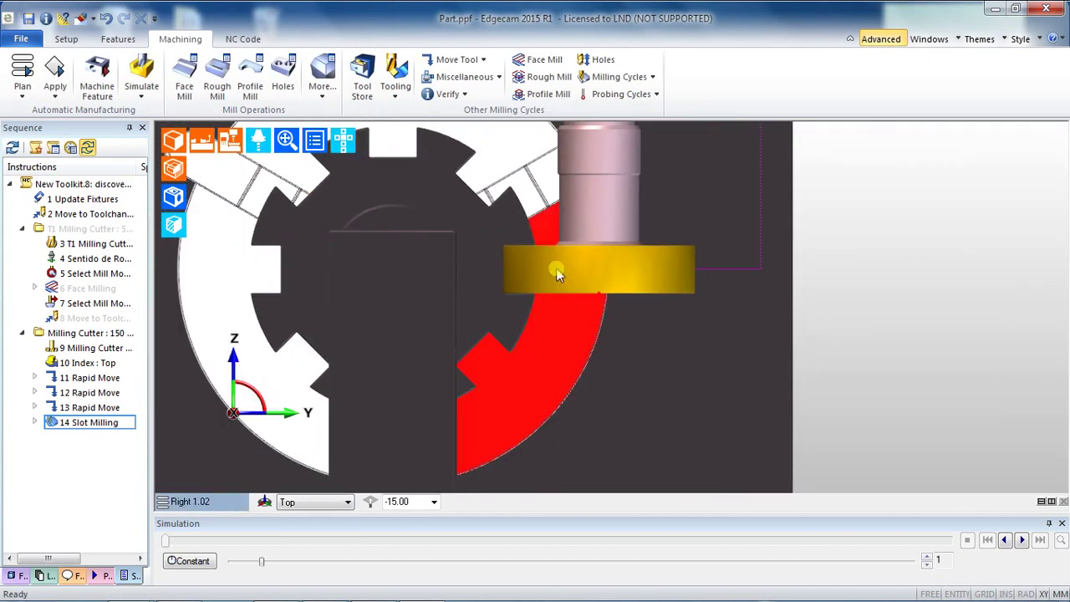
{"action": "mouse_move", "coordinate": [888, 258]}
{"action": "middle_mouse_down"}
{"action": "mouse_move", "coordinate": [935, 263]}
{"action": "mouse_move", "coordinate": [896, 261]}
{"action": "middle_mouse_up"}
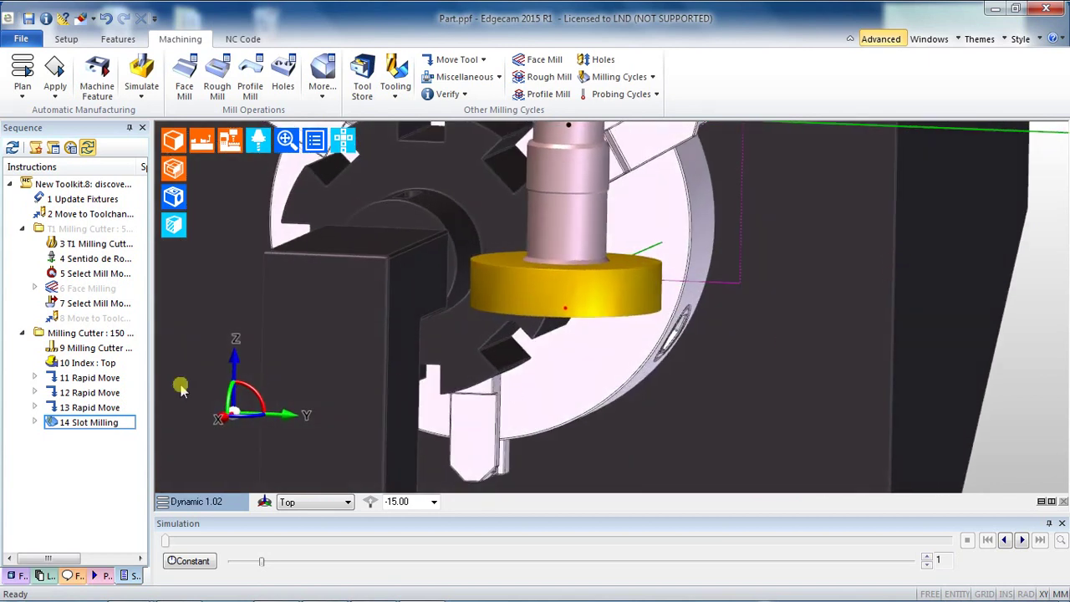
{"action": "right_click", "coordinate": [112, 421]}
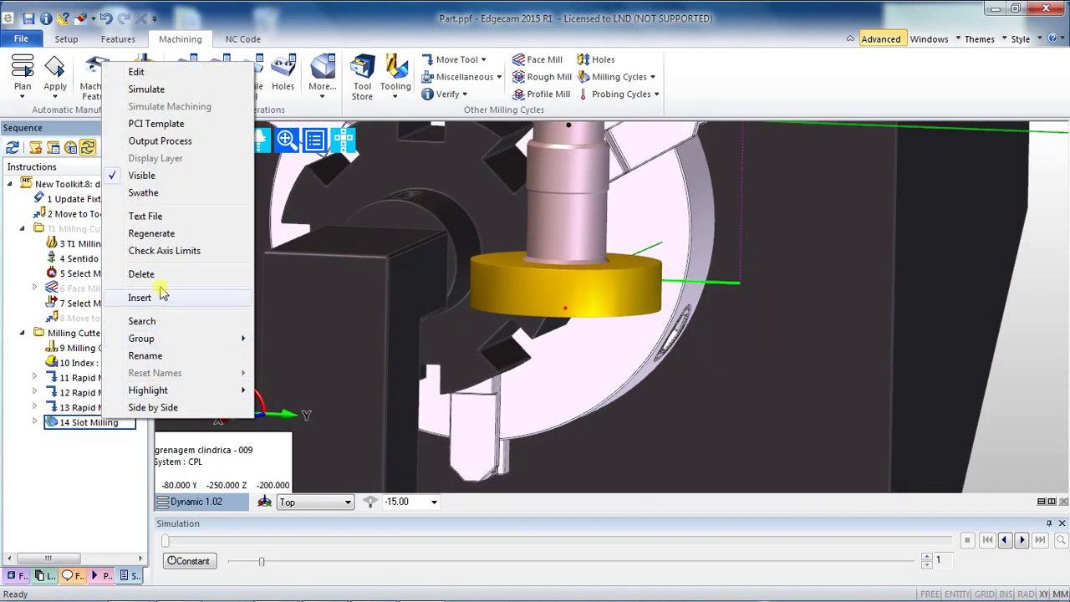
{"action": "left_click", "coordinate": [149, 88]}
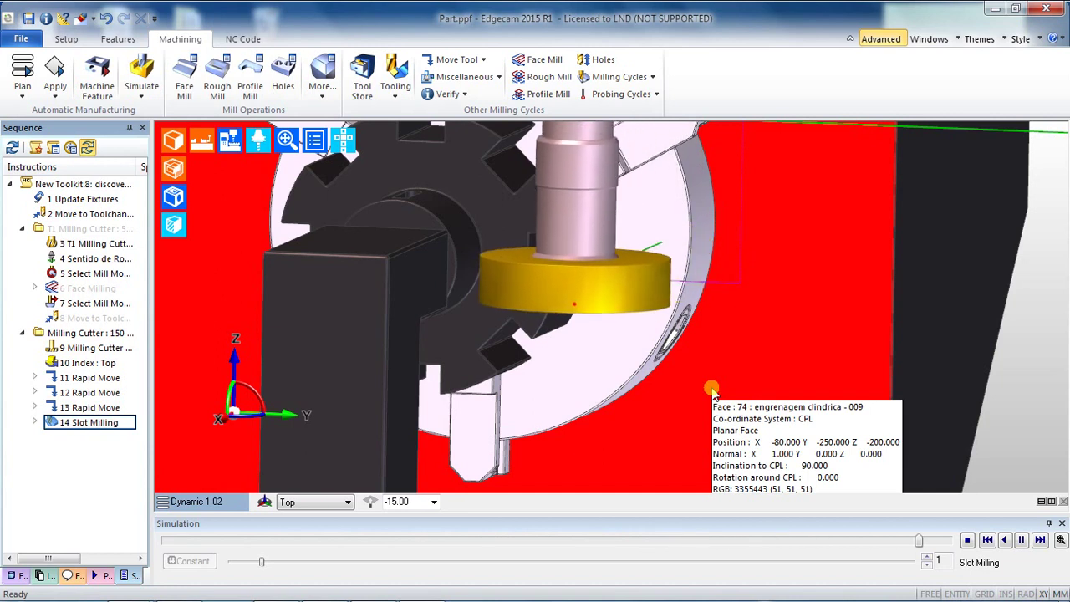
{"action": "middle_click_drag", "start_coordinate": [711, 390], "coordinate": [693, 299]}
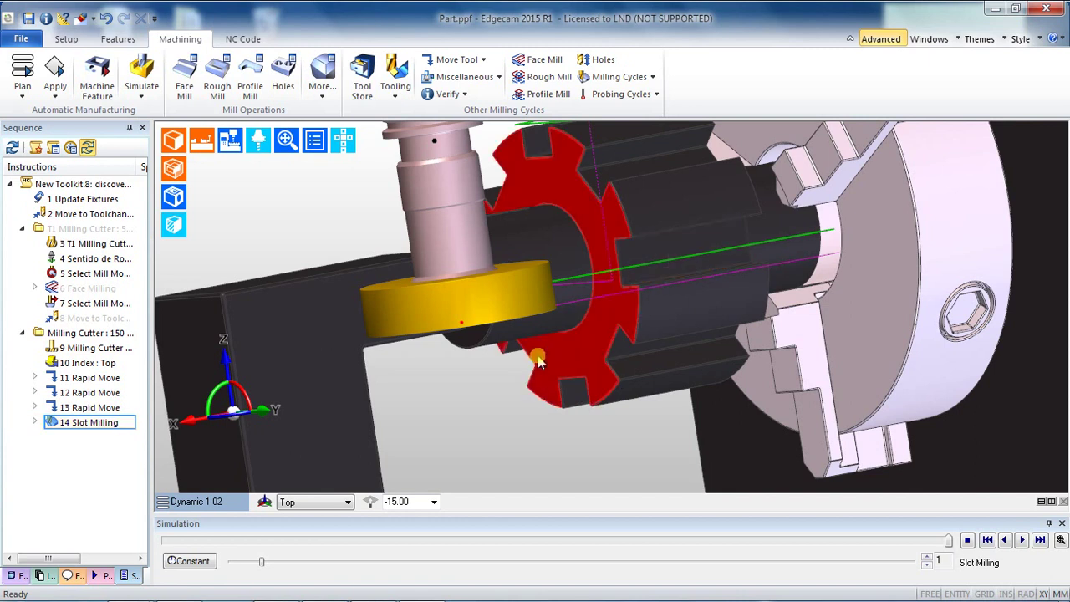
{"action": "mouse_move", "coordinate": [539, 358]}
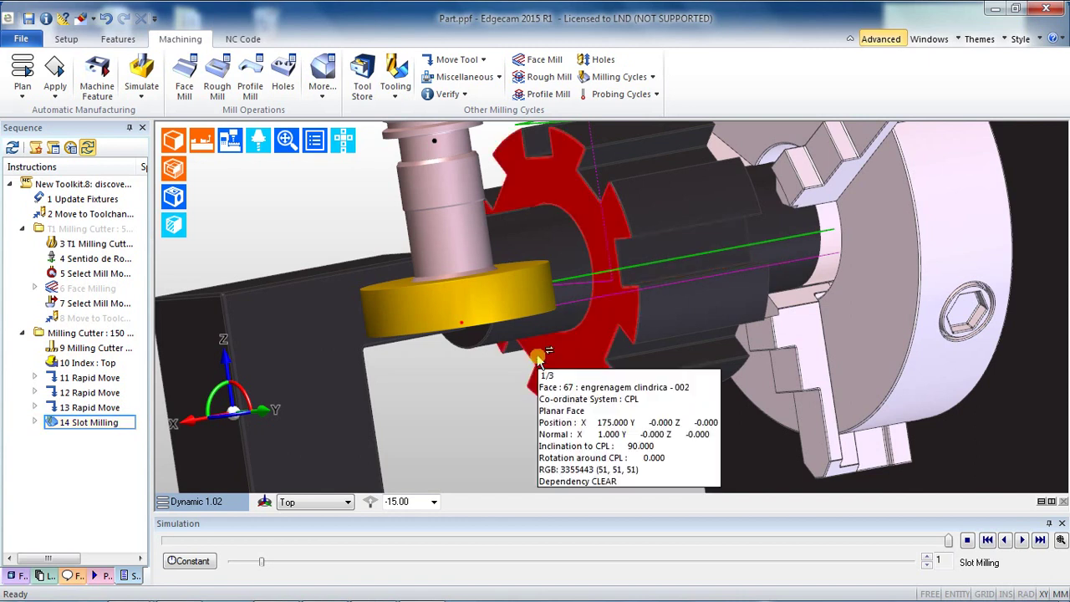
Step: Start a Rotary Rotate transform for the slot milling toolpath
{"action": "left_click", "coordinate": [501, 78]}
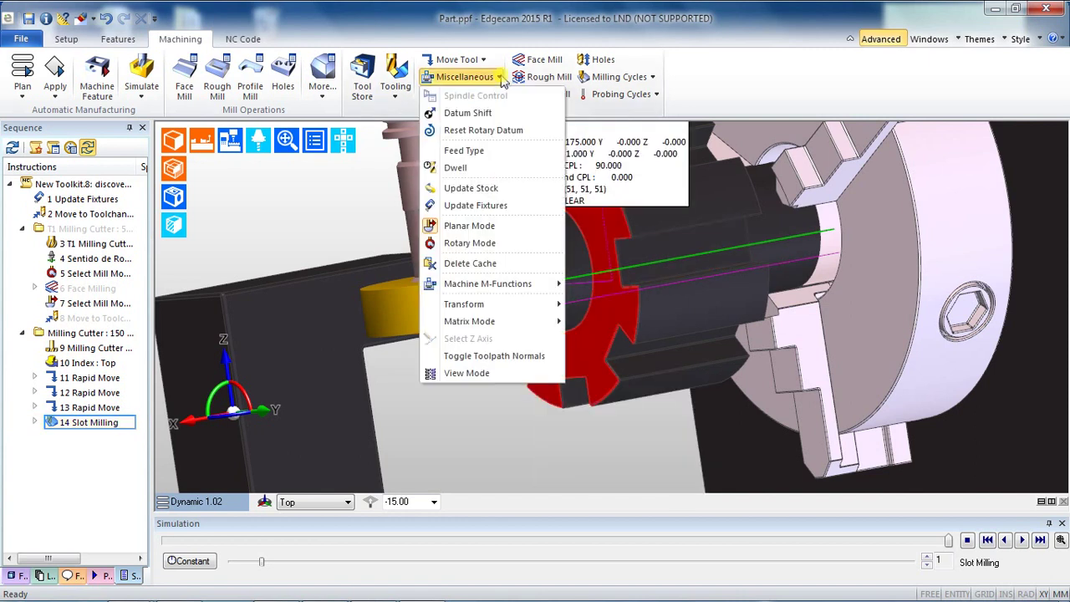
{"action": "mouse_move", "coordinate": [494, 304]}
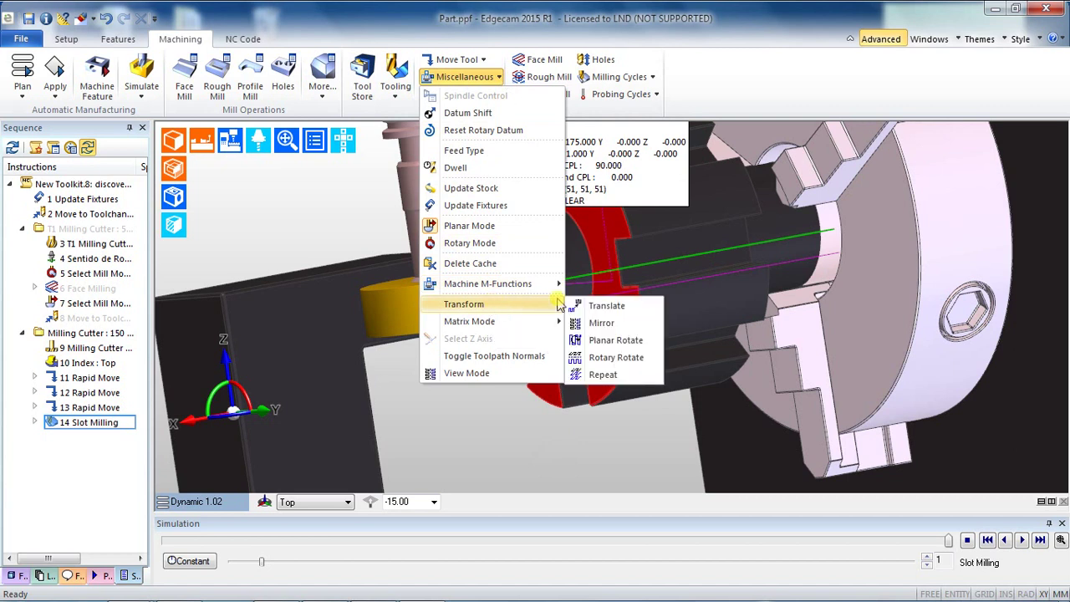
{"action": "left_click", "coordinate": [616, 356]}
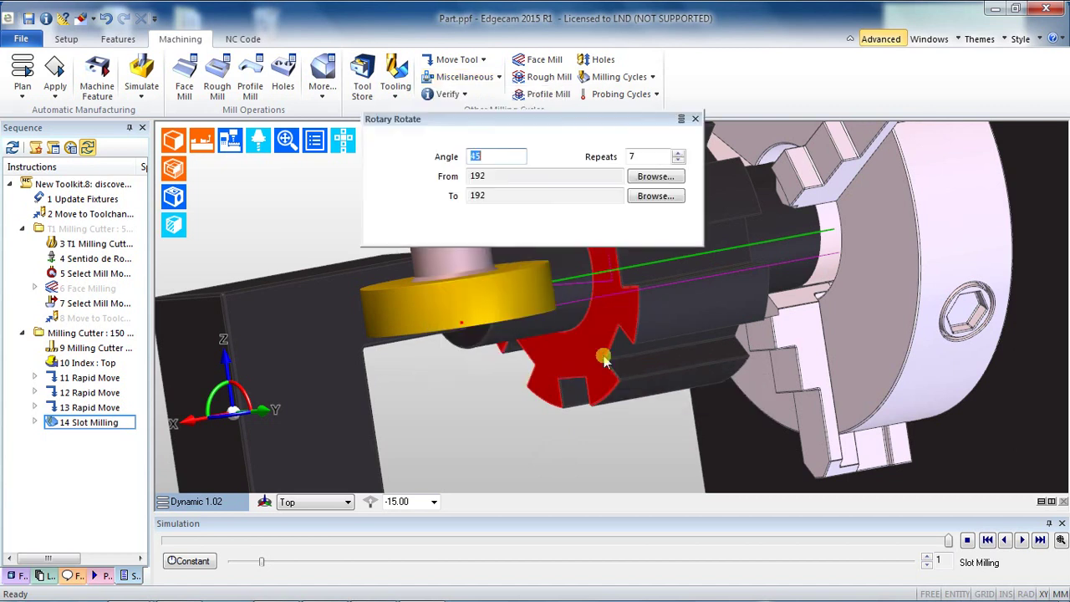
Step: Switch to SolidWorks, roll the gear's feature history forward to the end, examine its slots around the circumference, and return to Edgecam
{"action": "mouse_move", "coordinate": [371, 597]}
{"action": "left_click", "coordinate": [328, 587]}
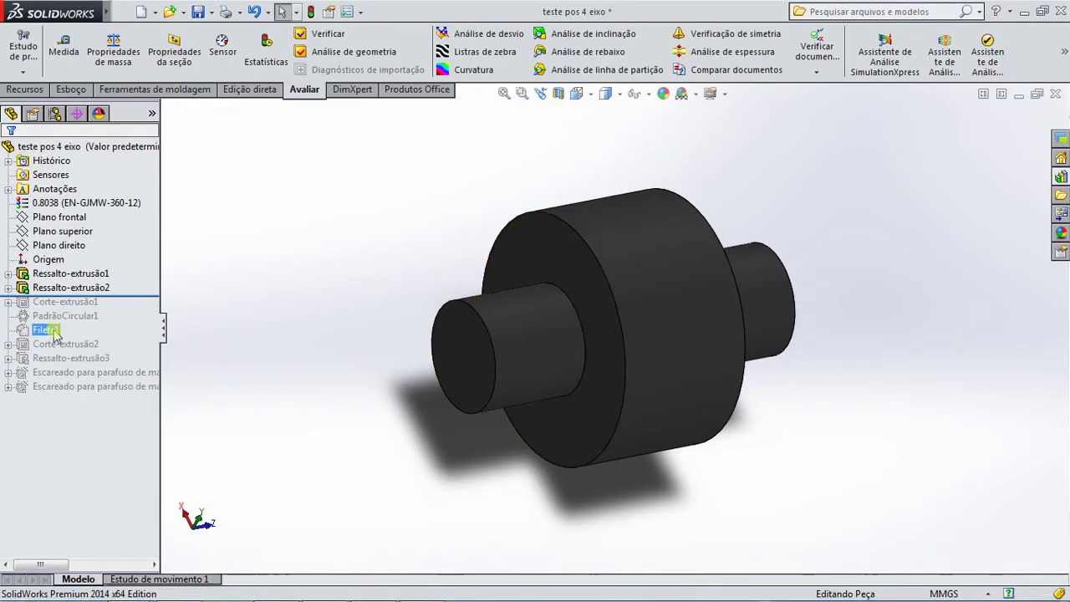
{"action": "left_click_drag", "start_coordinate": [144, 295], "coordinate": [136, 435]}
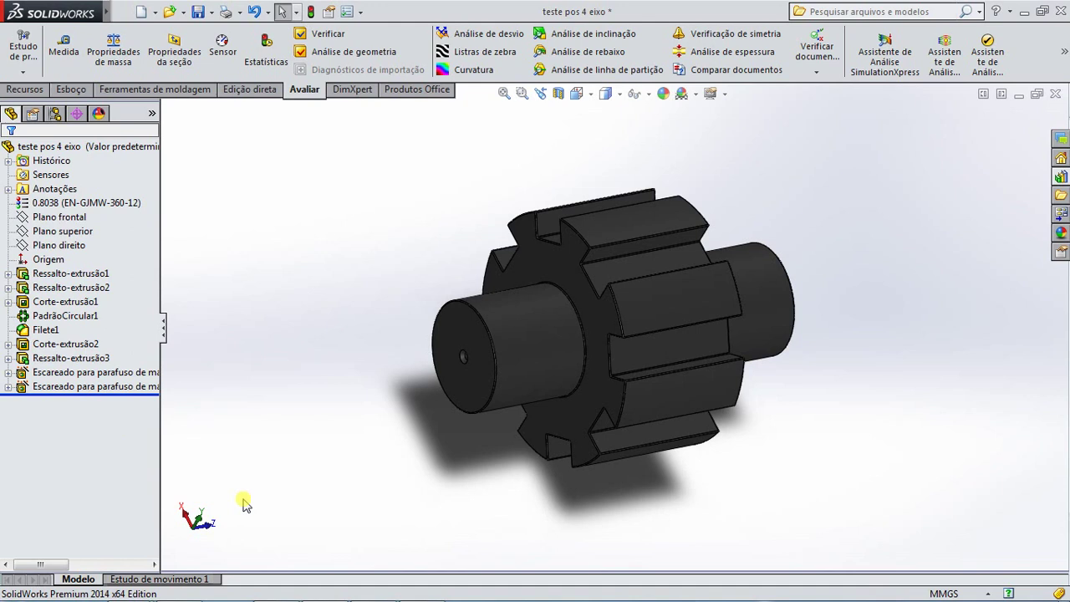
{"action": "right_click_drag", "start_coordinate": [575, 493], "coordinate": [736, 468]}
{"action": "right_click", "coordinate": [759, 462]}
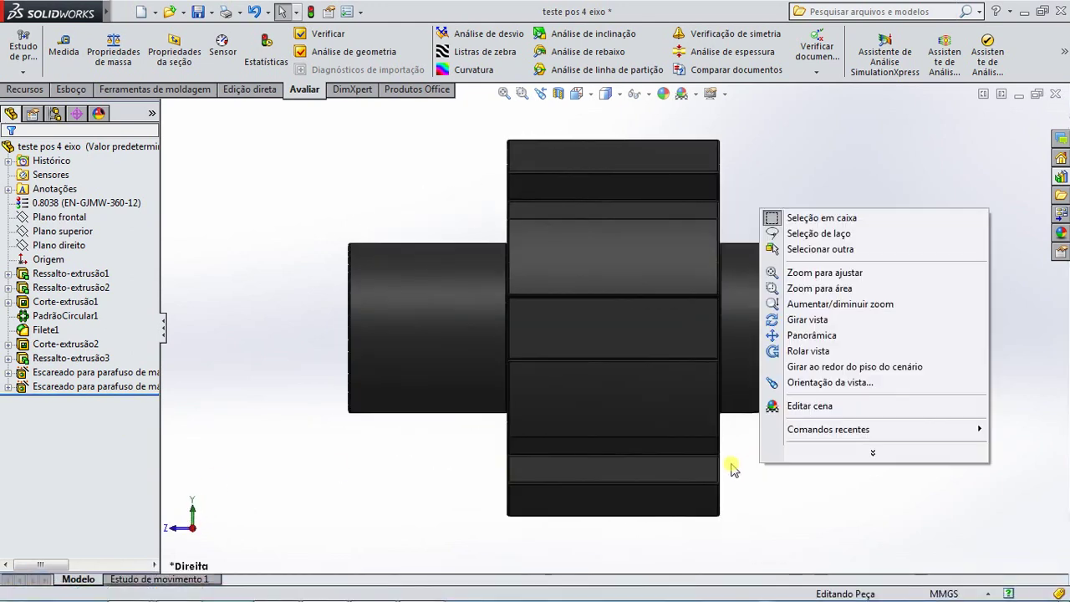
{"action": "left_click", "coordinate": [819, 518]}
{"action": "middle_click_drag", "start_coordinate": [819, 518], "coordinate": [724, 534]}
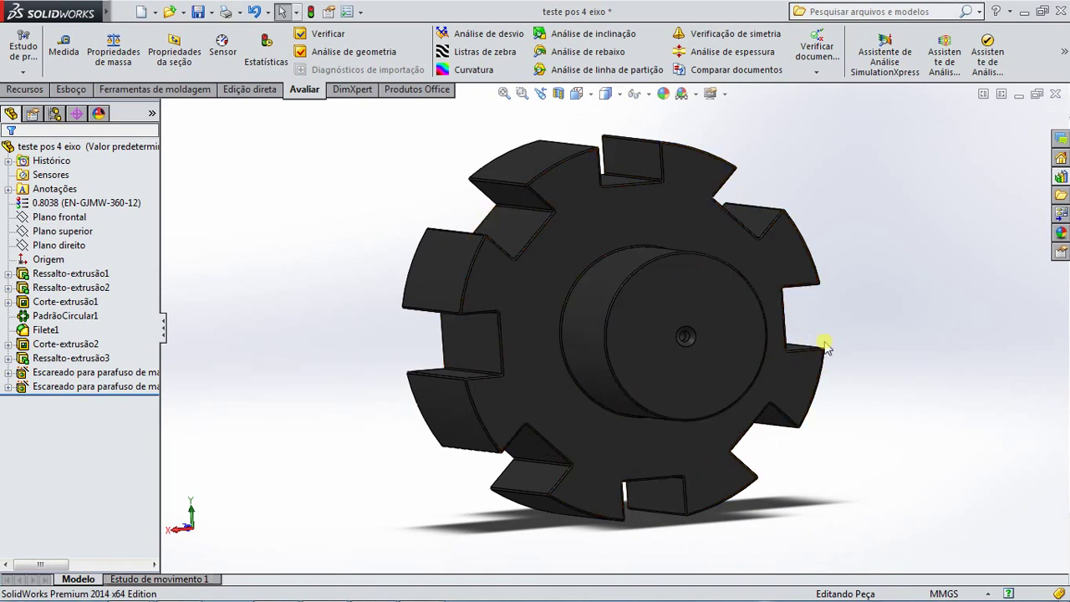
{"action": "left_click", "coordinate": [1025, 12]}
Step: Create the Rotary Rotate with an angle of 45 and 7 repeats, from the last Rapid Move before the slot to Slot Milling
{"action": "left_click", "coordinate": [499, 153]}
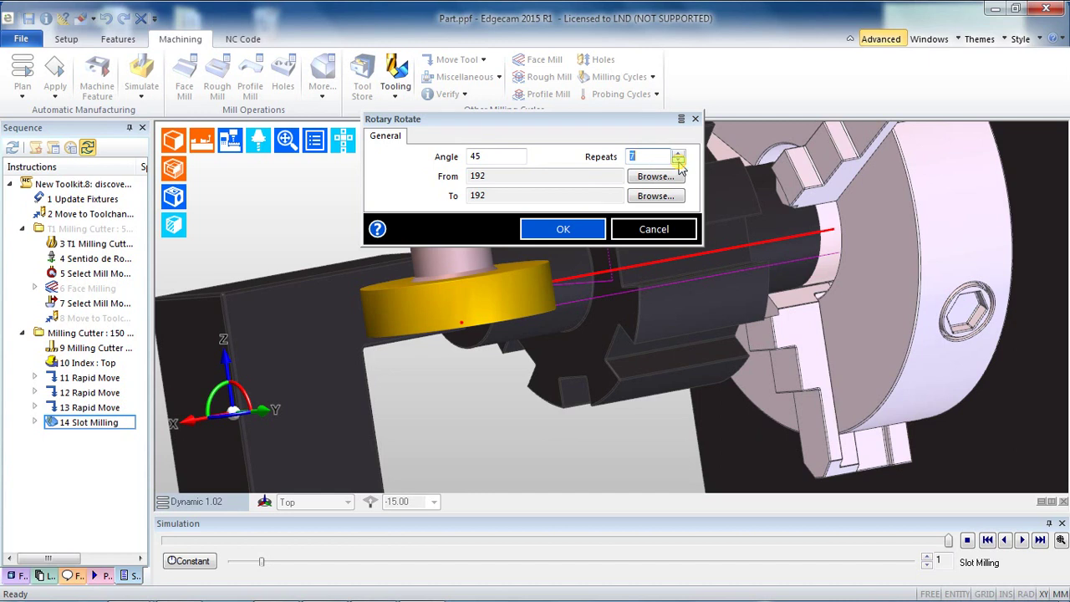
{"action": "left_click", "coordinate": [632, 178]}
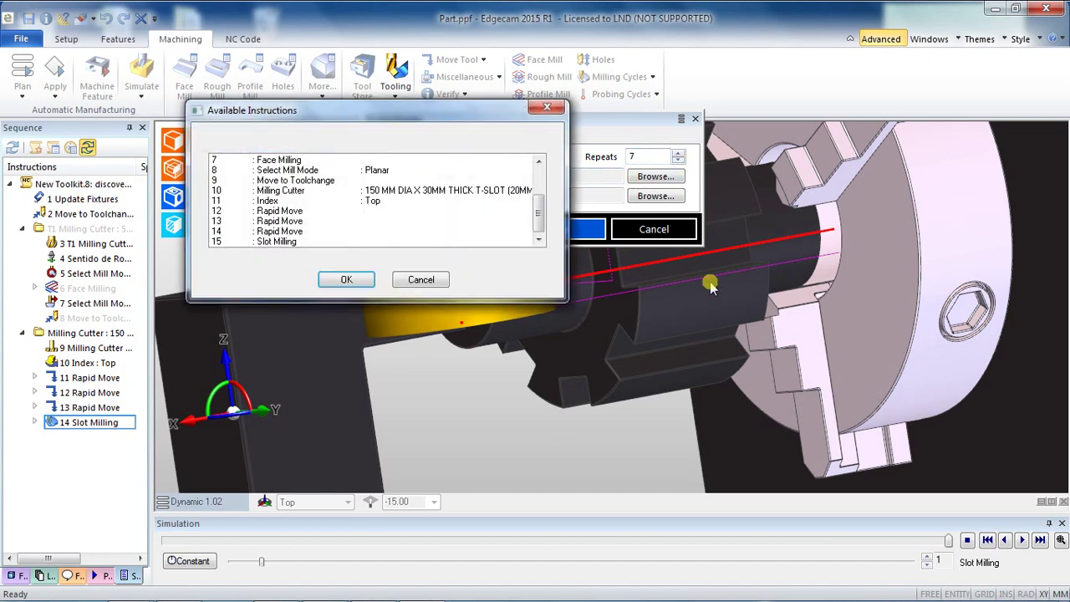
{"action": "left_click", "coordinate": [297, 231]}
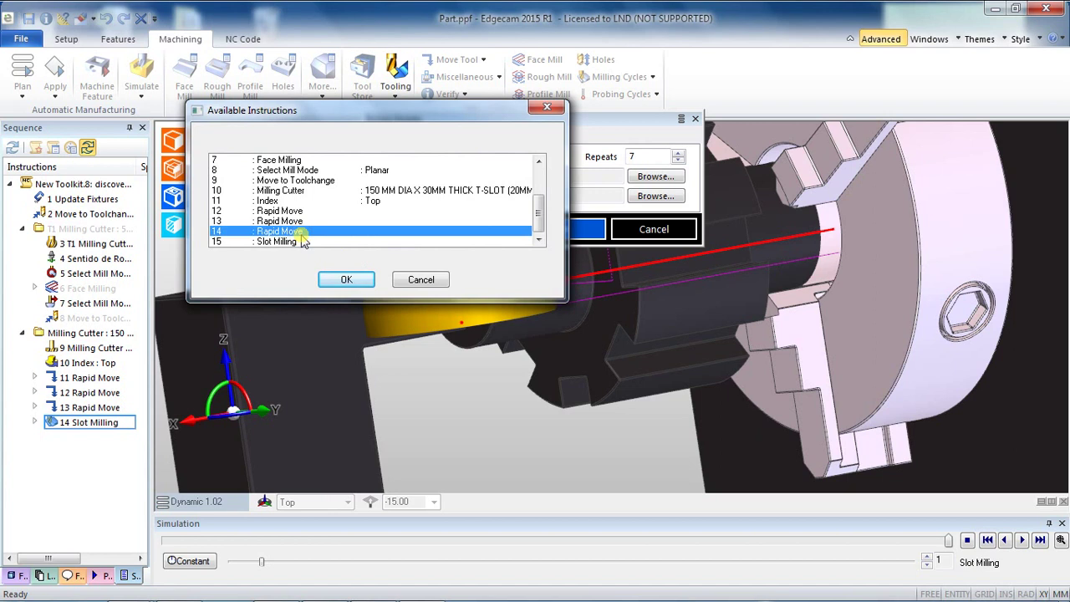
{"action": "left_click", "coordinate": [369, 282]}
{"action": "left_click", "coordinate": [653, 198]}
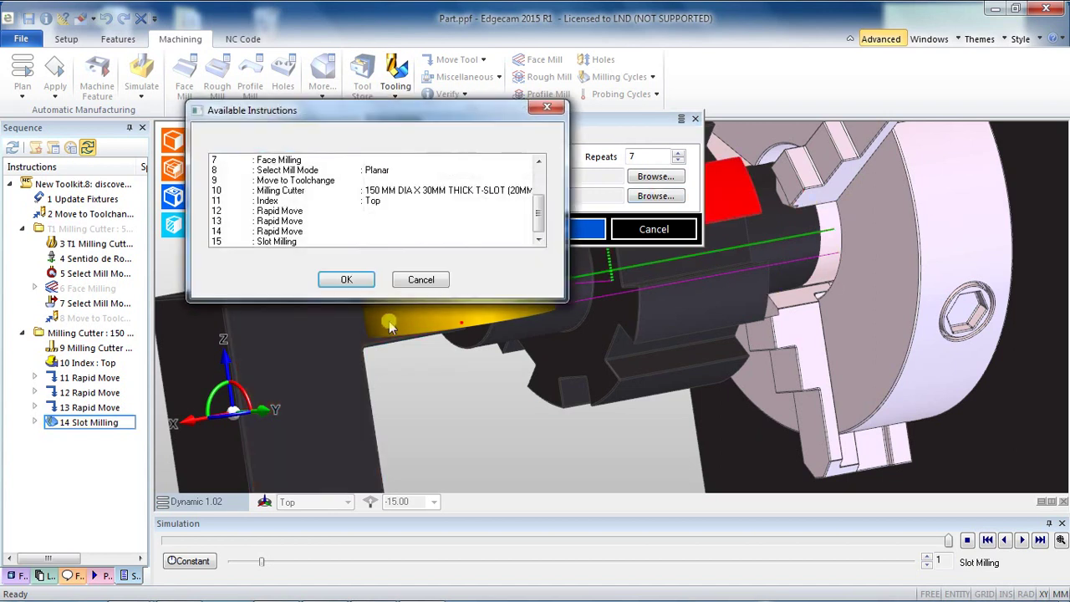
{"action": "left_click", "coordinate": [284, 241]}
{"action": "left_click", "coordinate": [340, 280]}
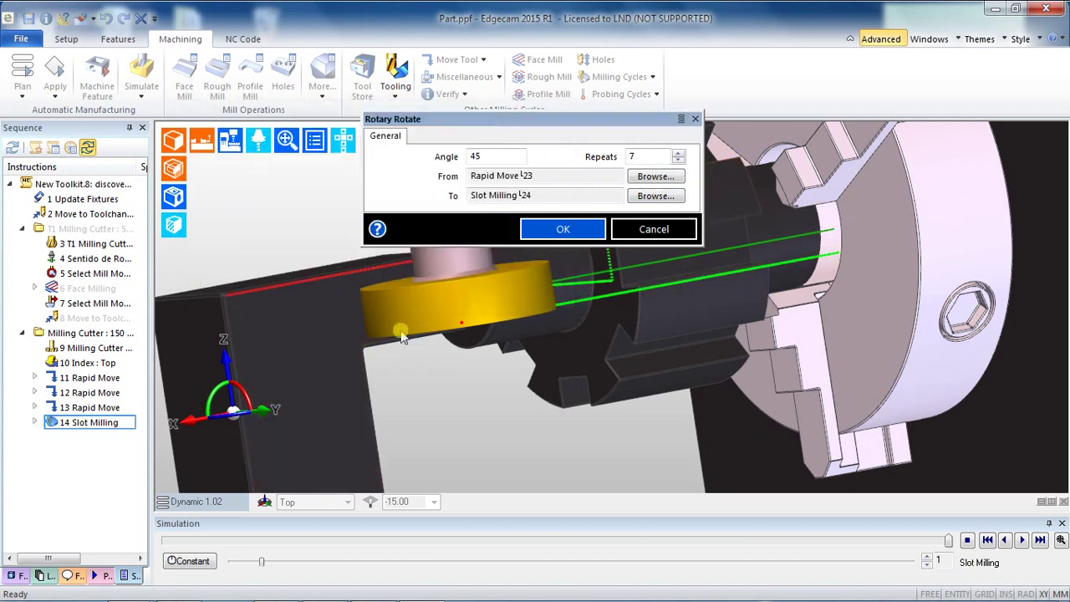
{"action": "left_click", "coordinate": [561, 227]}
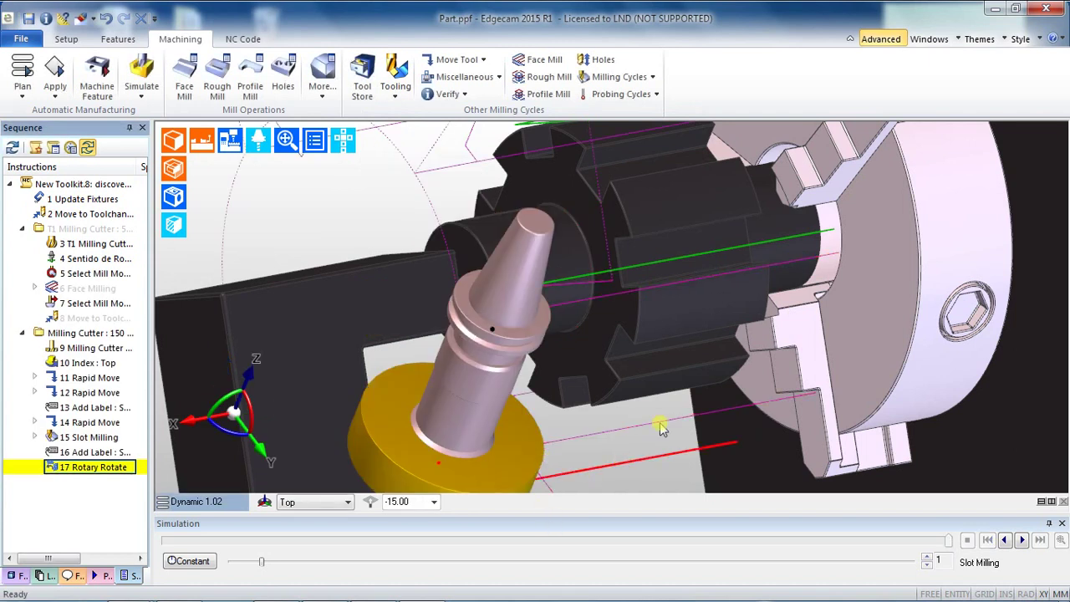
Step: Add a Move to Toolchange after the Rotary Rotate, moving Z first
{"action": "middle_click_drag", "start_coordinate": [656, 427], "coordinate": [692, 384]}
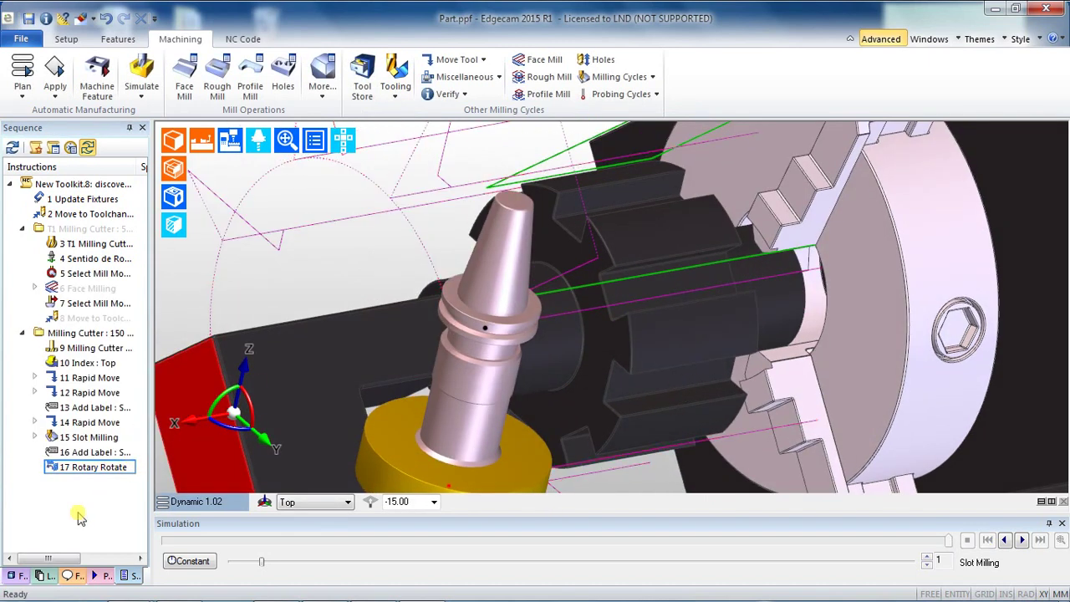
{"action": "left_click", "coordinate": [482, 60]}
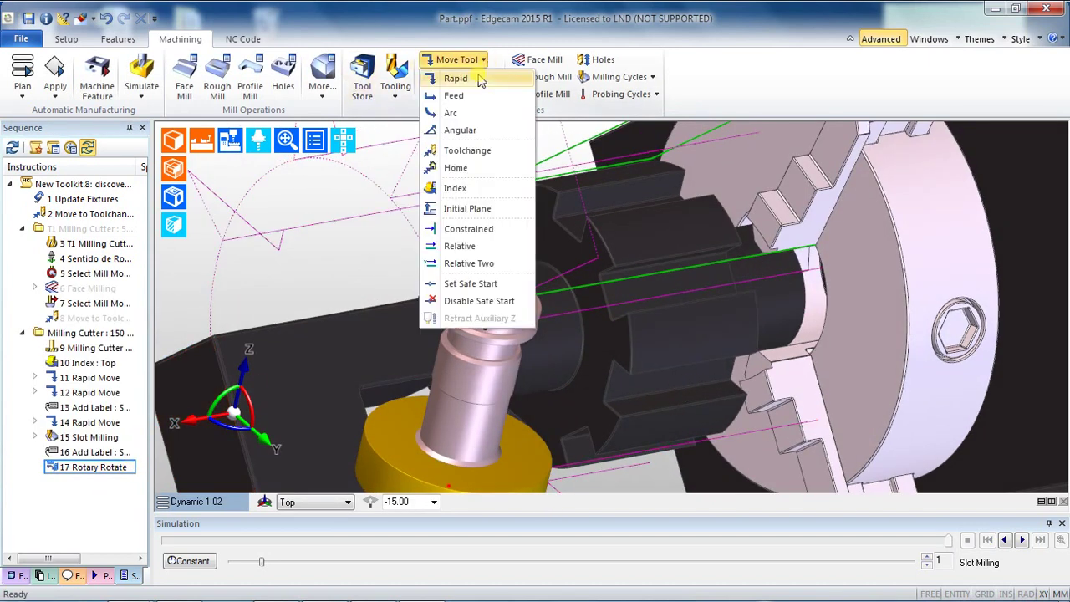
{"action": "left_click", "coordinate": [463, 150]}
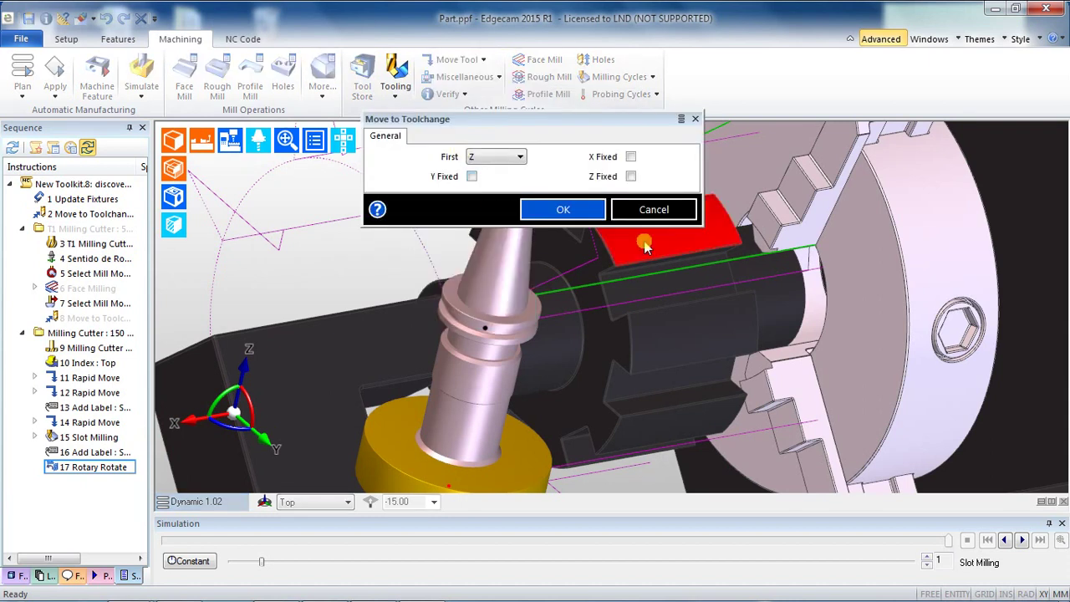
{"action": "left_click", "coordinate": [585, 209]}
{"action": "scroll", "coordinate": [576, 292], "scroll_direction": "down", "scroll_amount": 5}
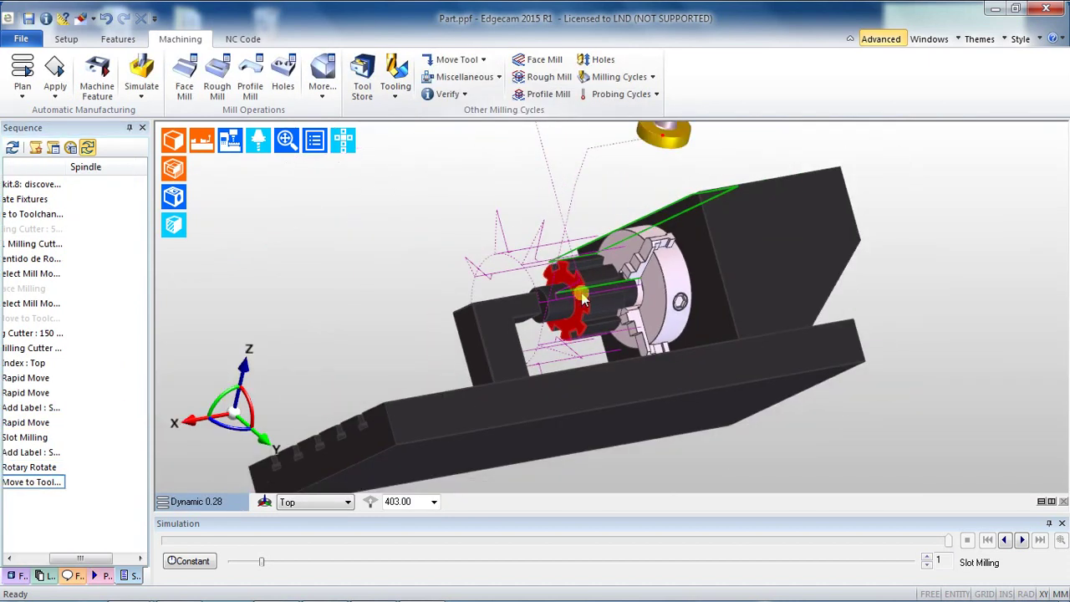
{"action": "middle_click_drag", "start_coordinate": [583, 299], "coordinate": [765, 248]}
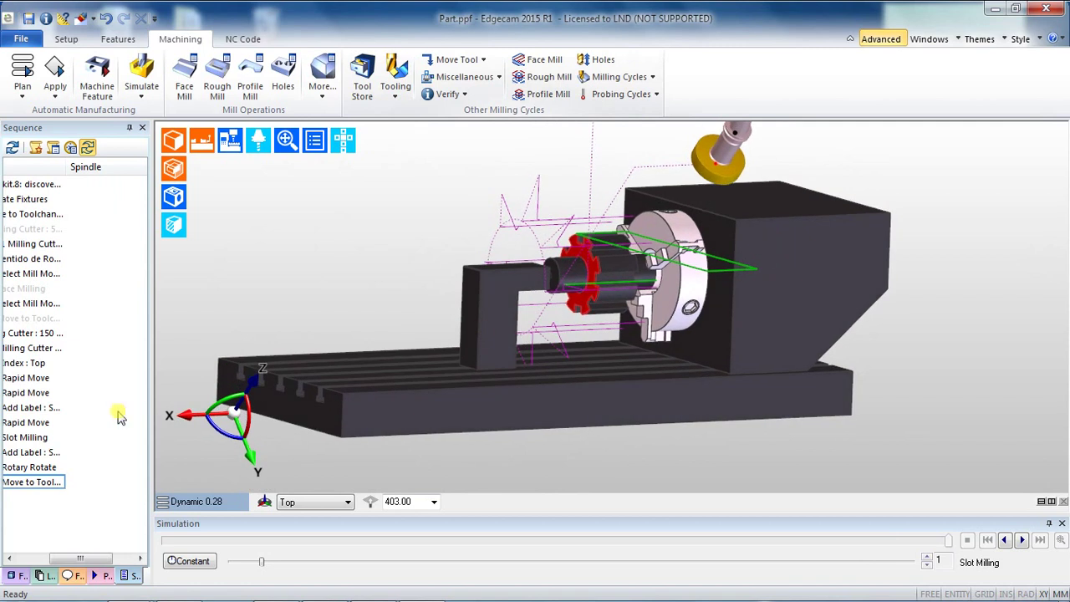
Step: Simulate the 150 mm milling cutter group, watch the rotated slot passes, and stop the playback
{"action": "left_click_drag", "start_coordinate": [75, 560], "coordinate": [43, 560]}
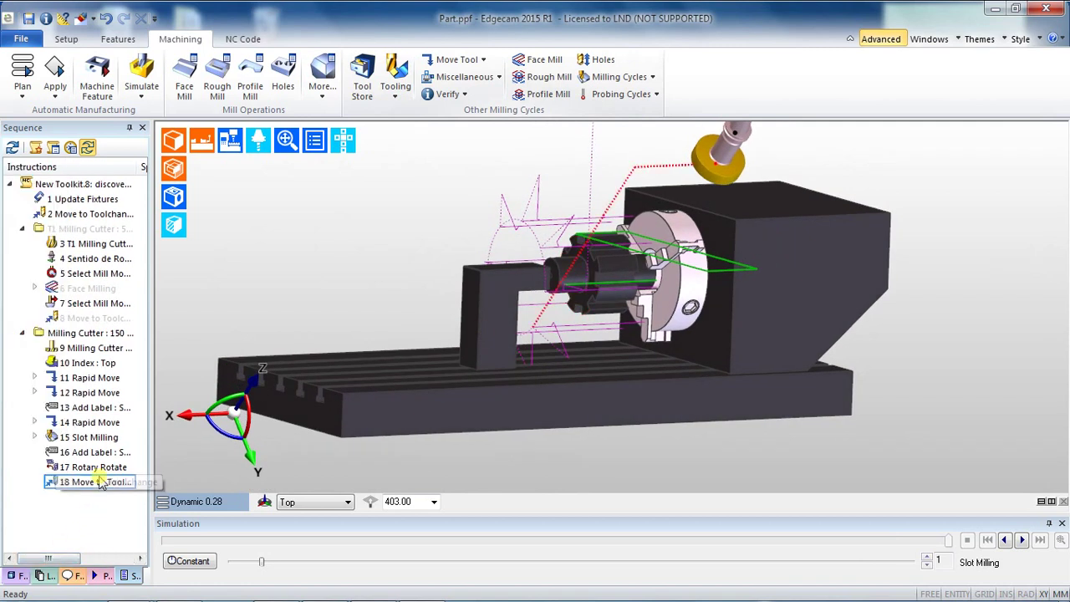
{"action": "right_click", "coordinate": [68, 334]}
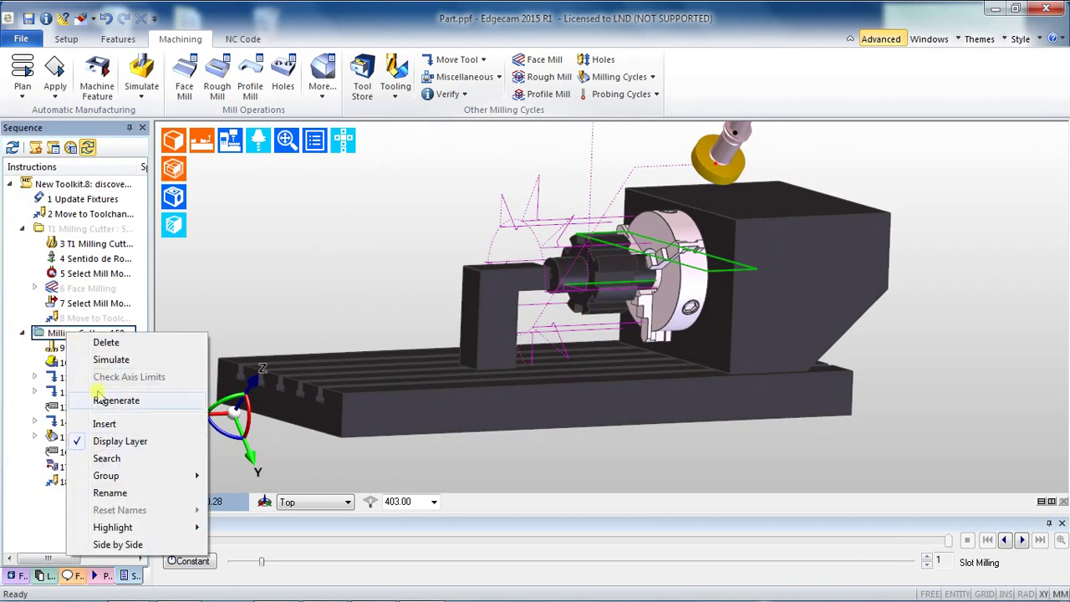
{"action": "left_click", "coordinate": [105, 399]}
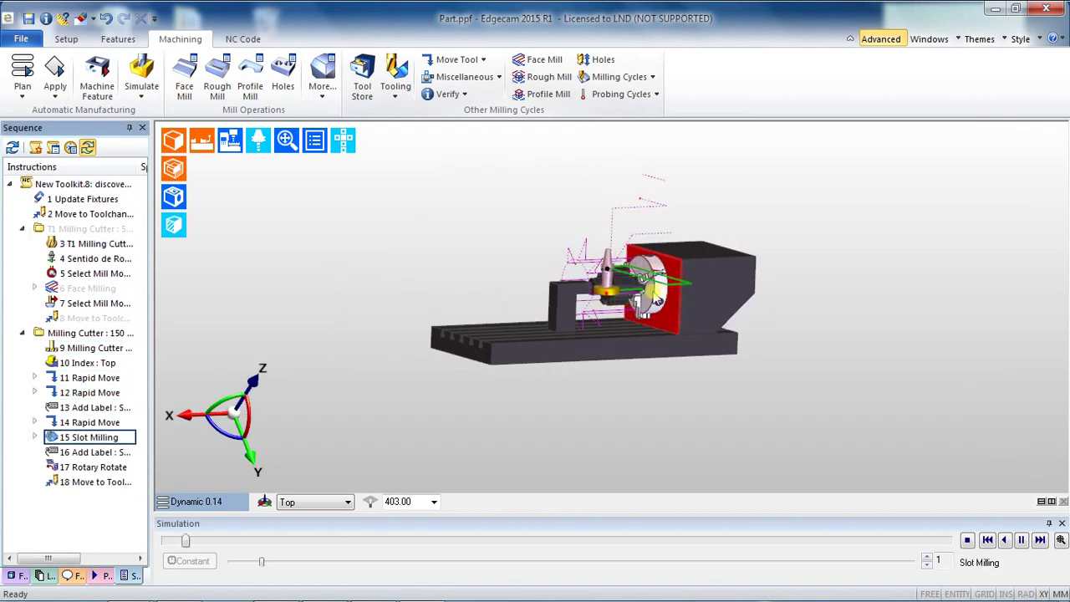
{"action": "scroll", "coordinate": [656, 294], "scroll_direction": "up", "scroll_amount": 6}
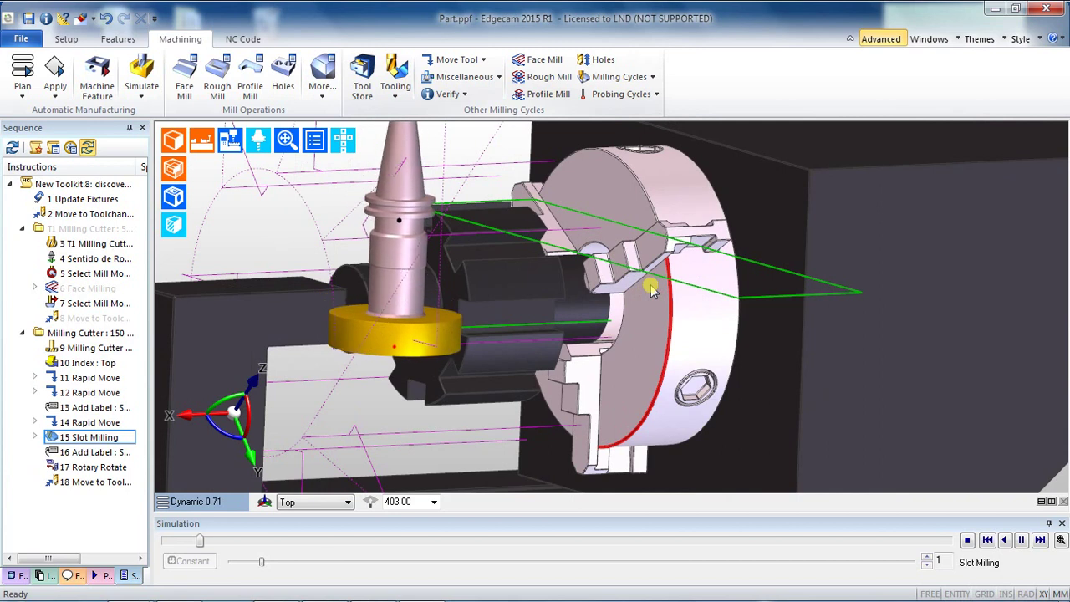
{"action": "mouse_move", "coordinate": [697, 294]}
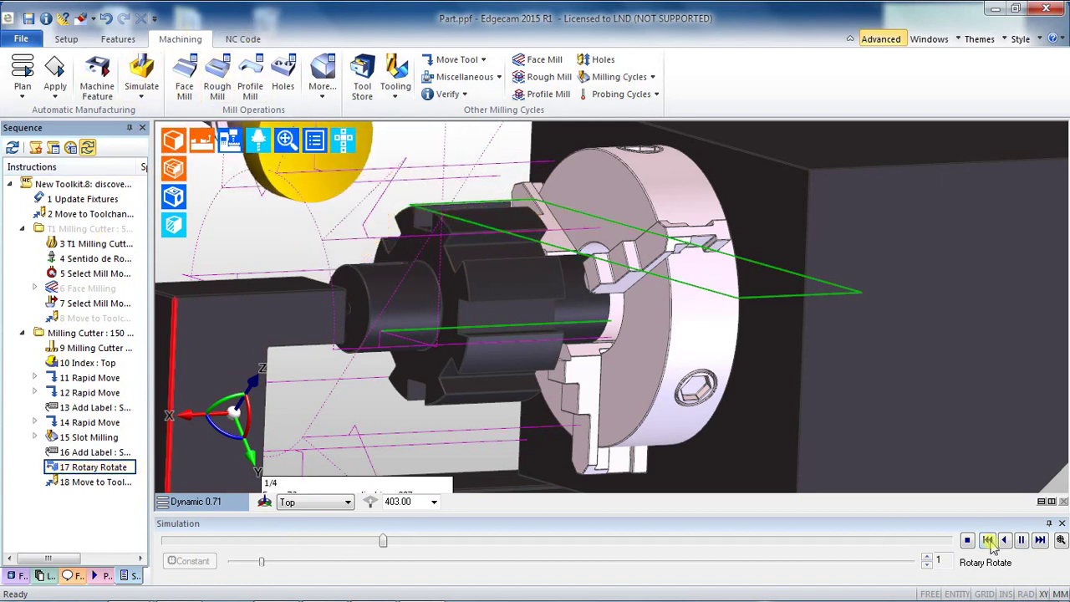
{"action": "left_click", "coordinate": [967, 540]}
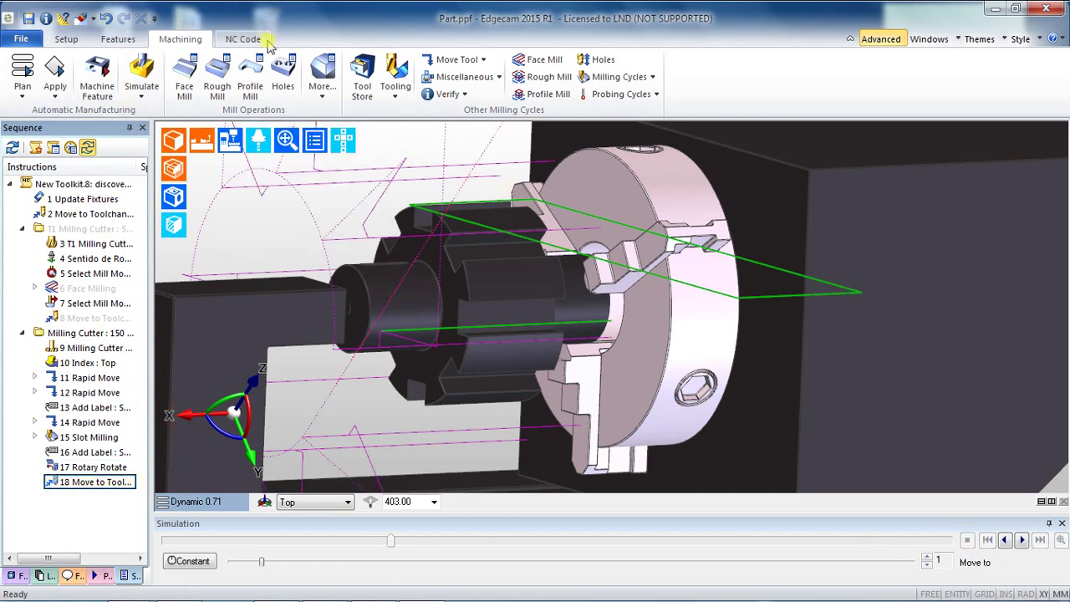
Step: Try to start the full machining simulation, and show all layers so the stock is included
{"action": "left_click", "coordinate": [250, 39]}
{"action": "left_click", "coordinate": [104, 73]}
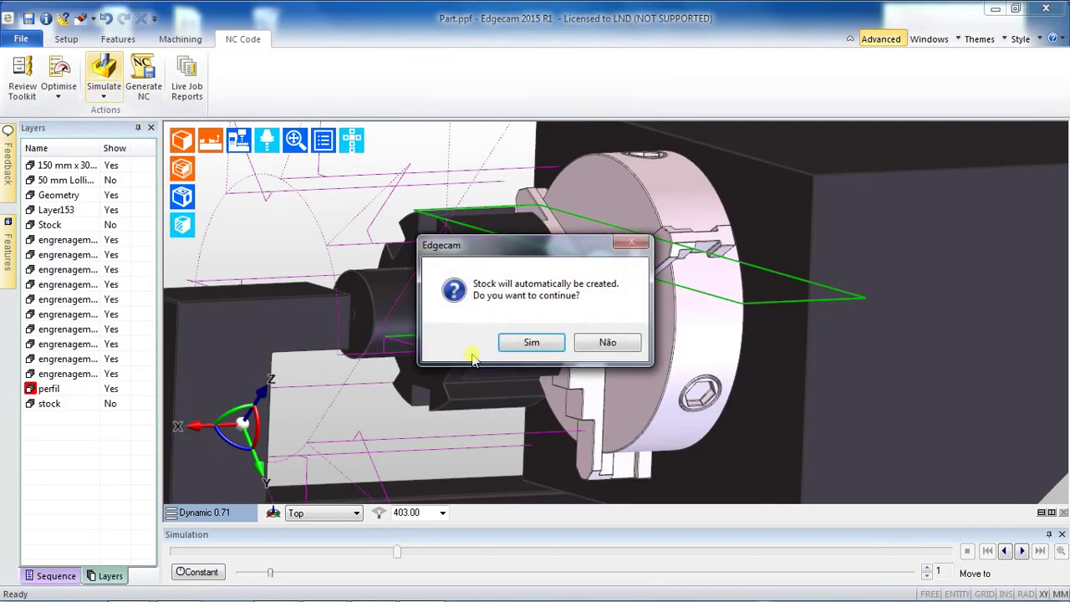
{"action": "left_click", "coordinate": [531, 342]}
{"action": "right_click", "coordinate": [134, 416]}
{"action": "left_click", "coordinate": [159, 448]}
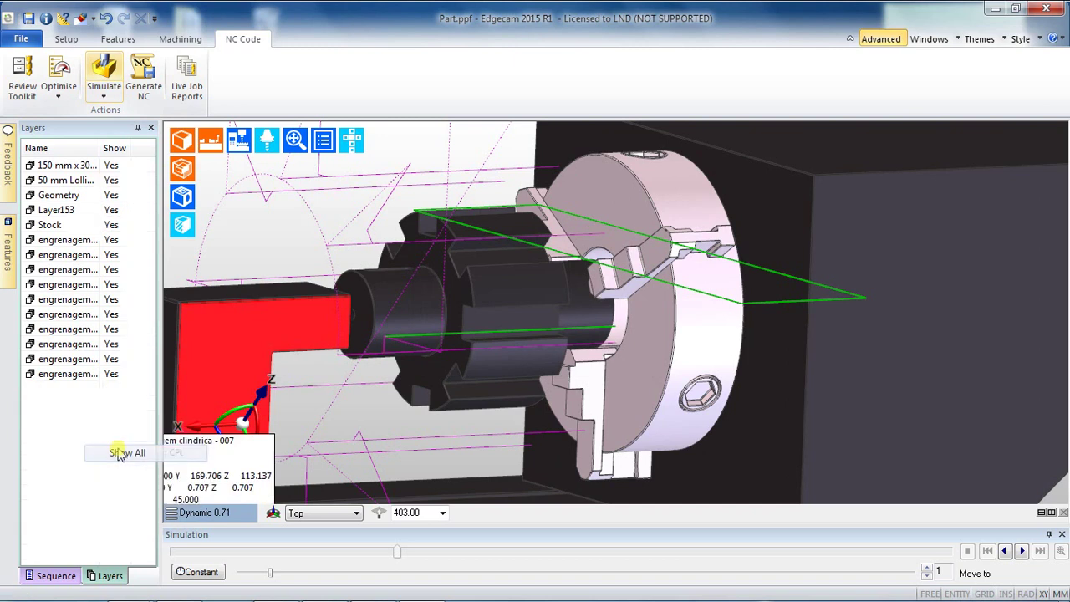
Step: Open the Simulator, lower the simulation speed, and run the whole machining sequence
{"action": "left_click", "coordinate": [103, 72]}
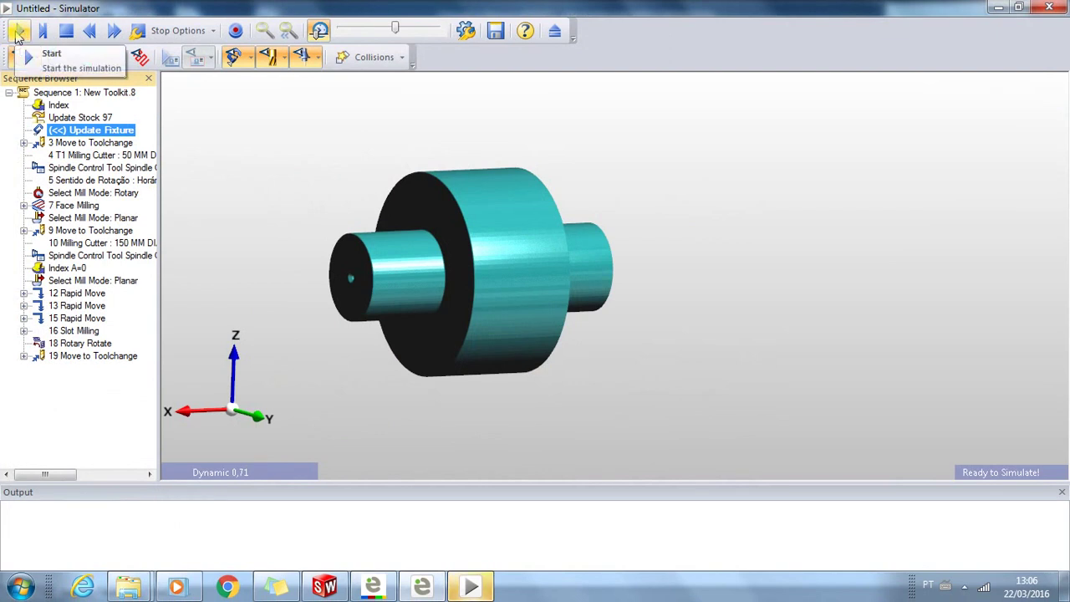
{"action": "left_click_drag", "start_coordinate": [394, 32], "coordinate": [354, 32]}
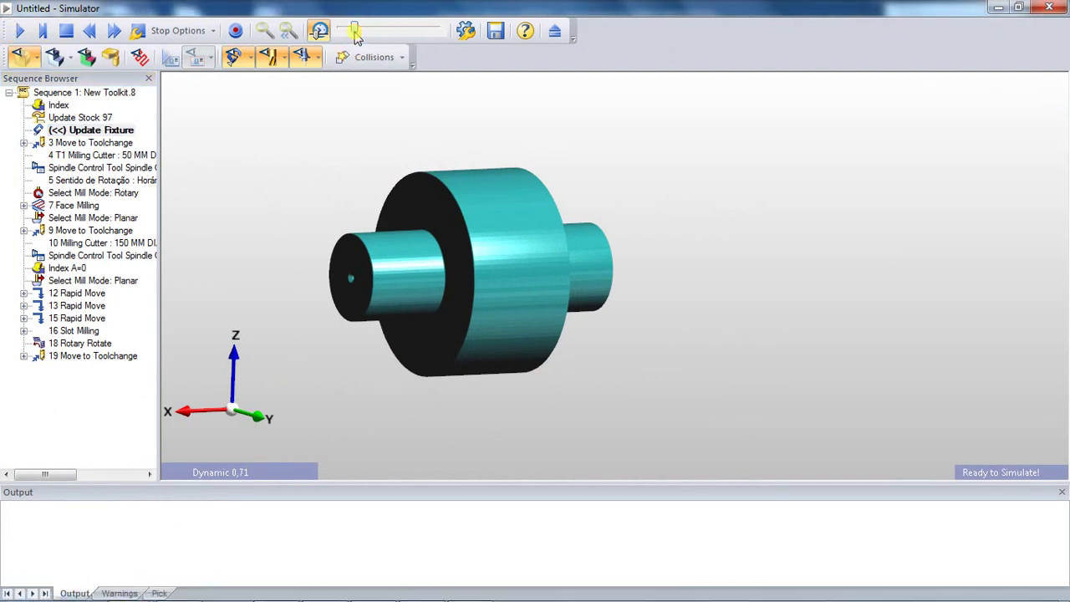
{"action": "left_click", "coordinate": [19, 31]}
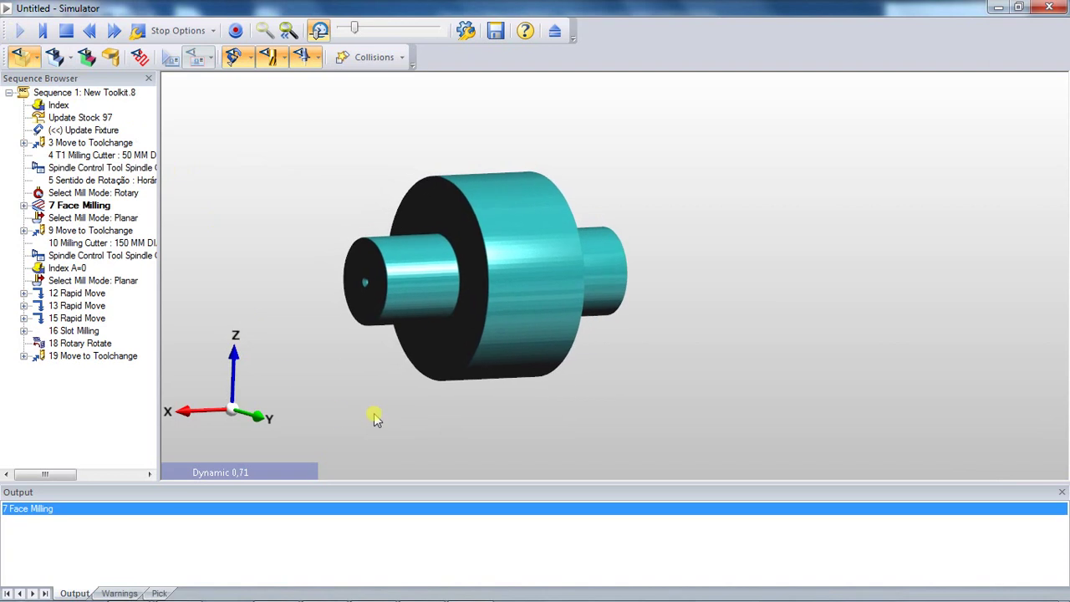
Step: Raise the simulation speed to the maximum to finish the run, and show the machined gear in the Right view
{"action": "left_click_drag", "start_coordinate": [354, 31], "coordinate": [430, 31]}
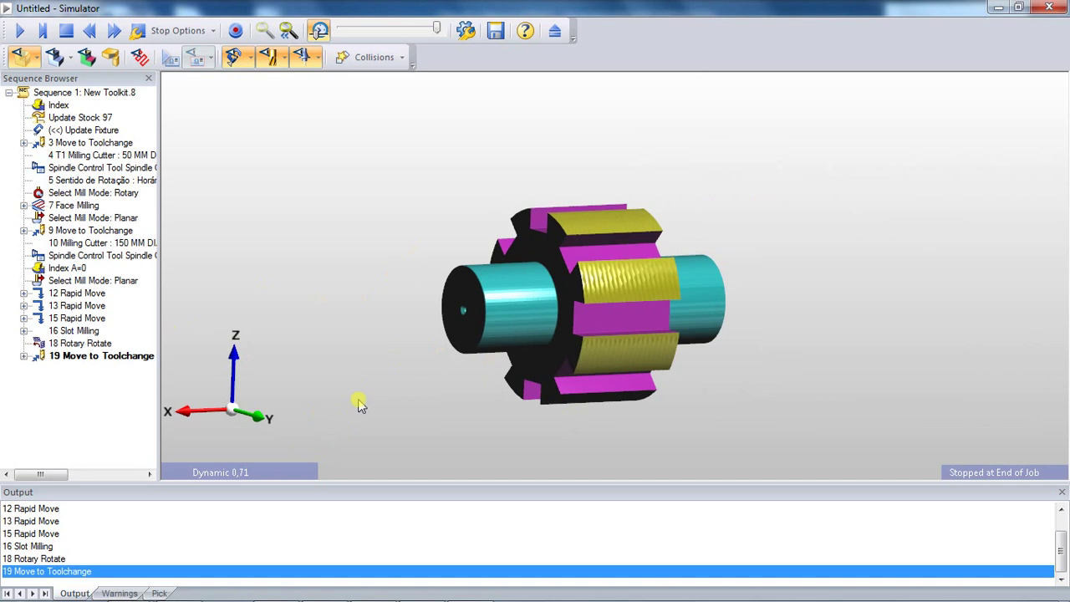
{"action": "left_click", "coordinate": [244, 471]}
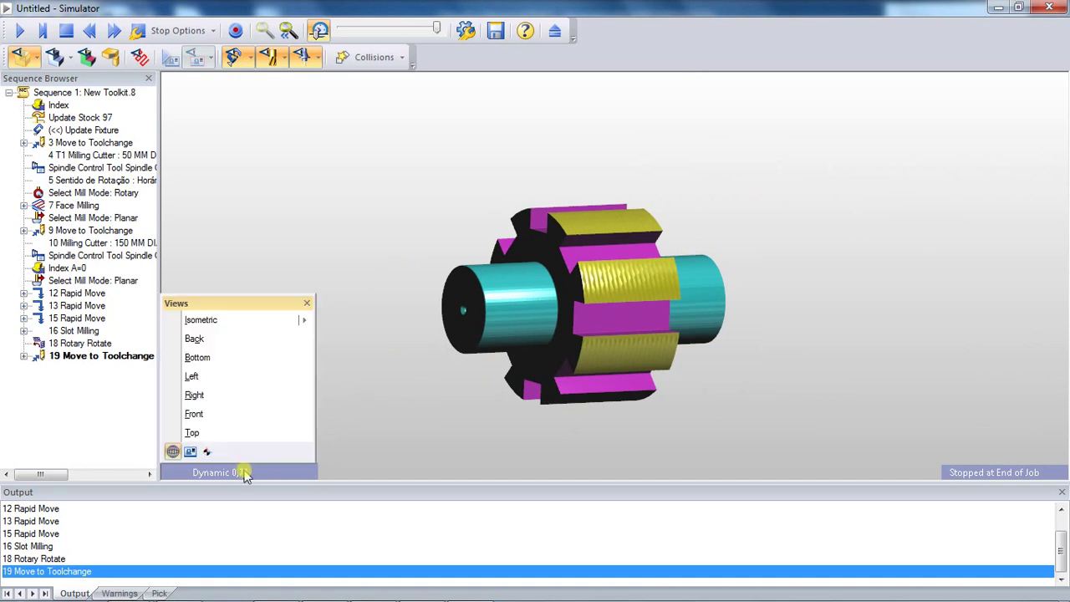
{"action": "left_click", "coordinate": [200, 395]}
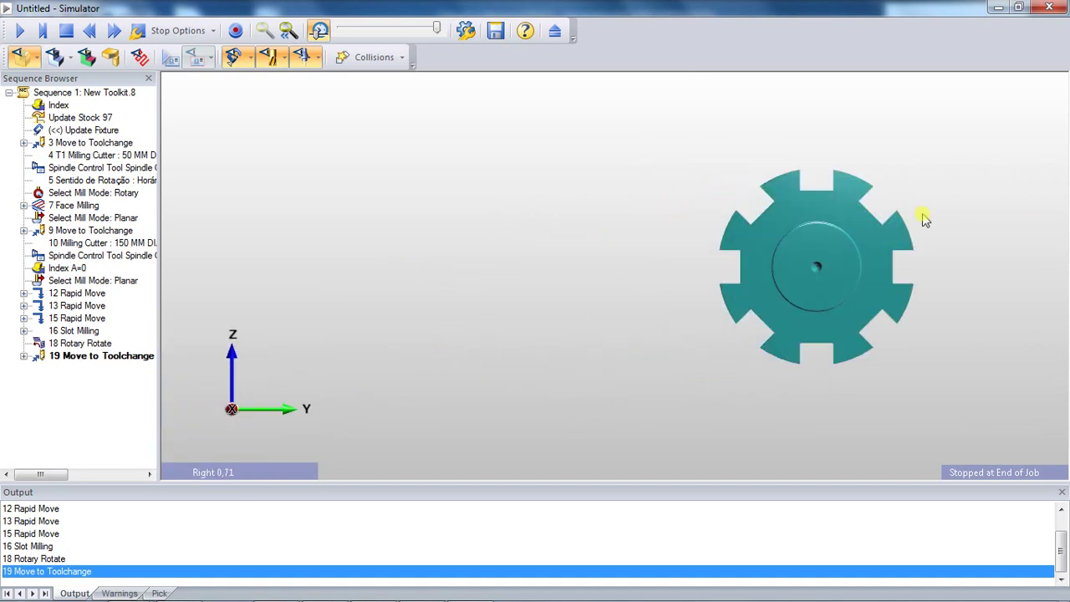
Step: Inspect the gear's machined teeth and slots from an angle, and return to the Right view
{"action": "scroll", "coordinate": [924, 270], "scroll_direction": "up", "scroll_amount": 3}
{"action": "middle_click_drag", "start_coordinate": [825, 227], "coordinate": [723, 296]}
{"action": "middle_click_drag", "start_coordinate": [795, 315], "coordinate": [879, 351]}
{"action": "scroll", "coordinate": [842, 359], "scroll_direction": "down", "scroll_amount": 2}
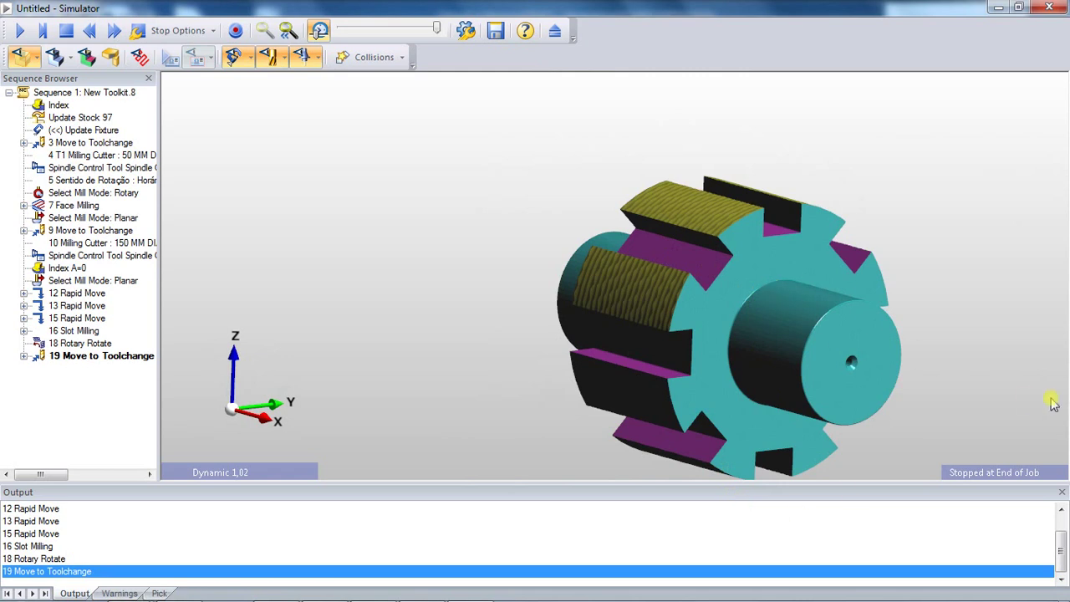
{"action": "left_click", "coordinate": [245, 473]}
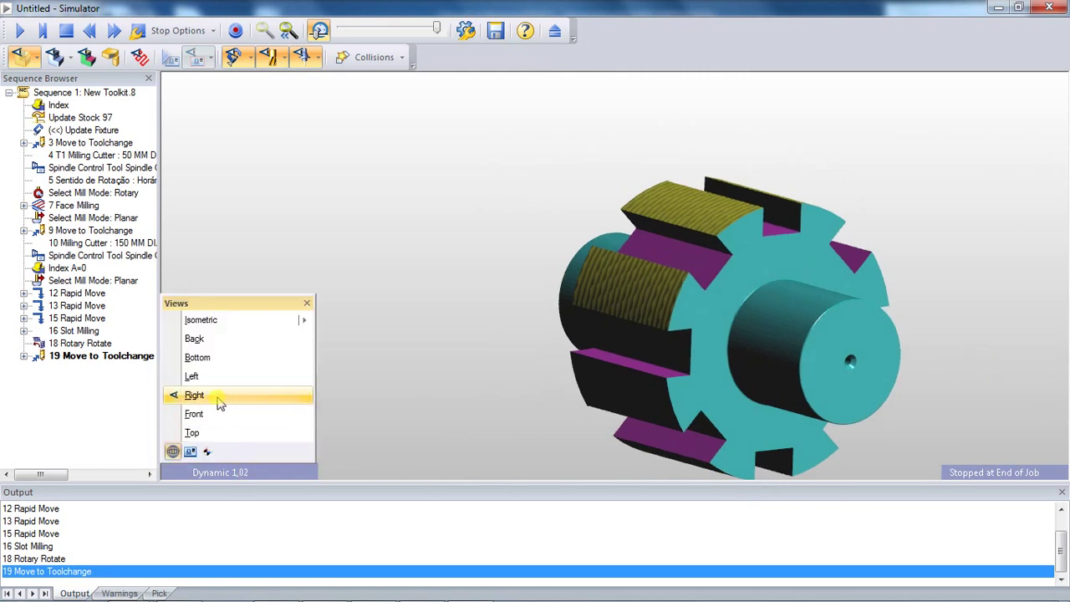
{"action": "left_click", "coordinate": [210, 401]}
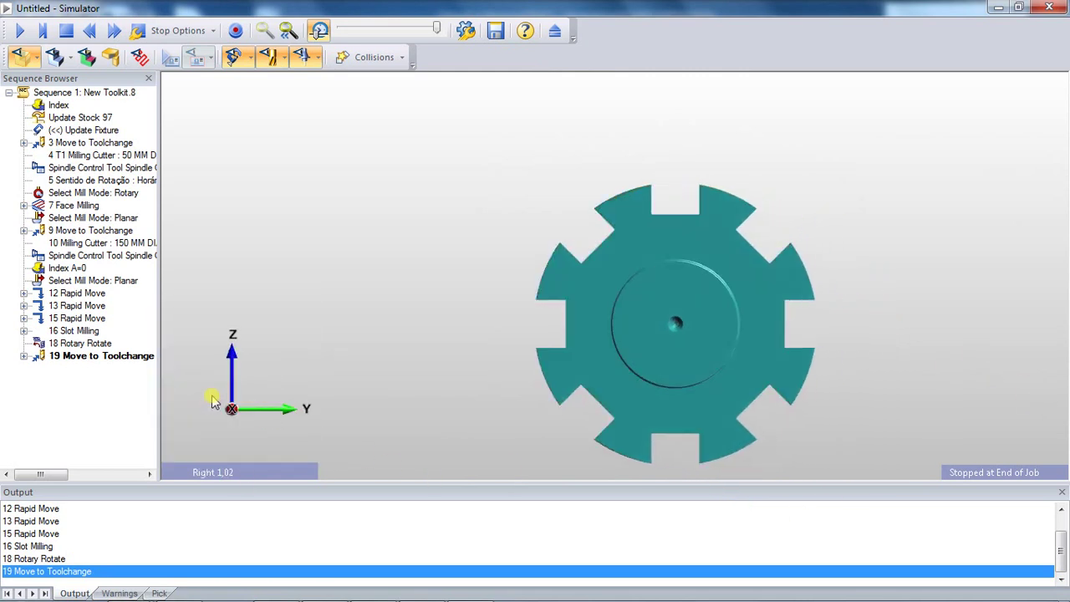
Step: Switch to SolidWorks, show the gear model in the front view, and place its reduced window beside the simulated part
{"action": "left_click", "coordinate": [326, 587]}
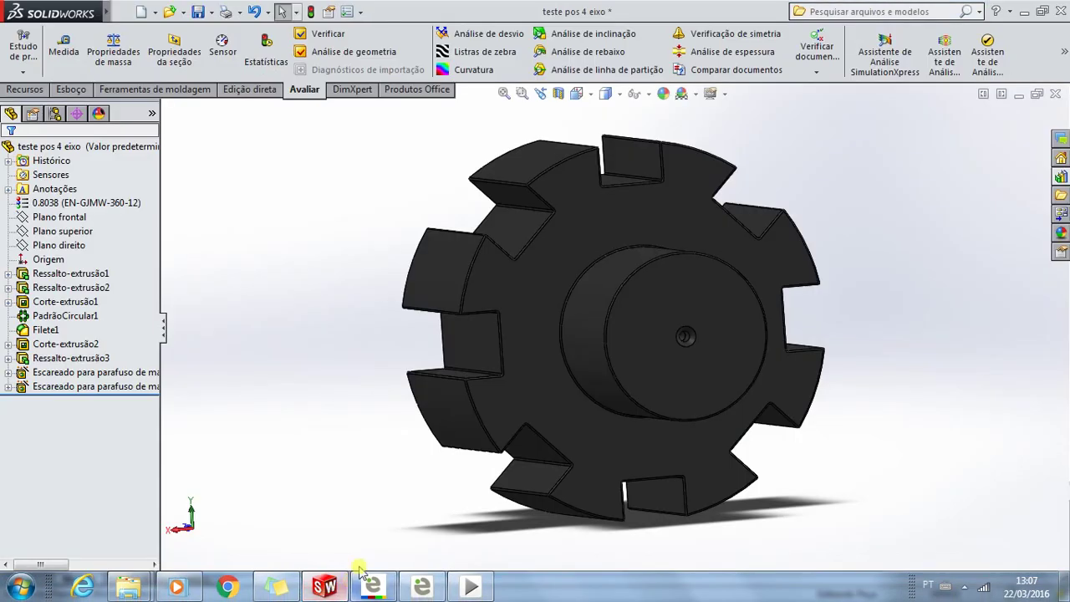
{"action": "key", "text": "space"}
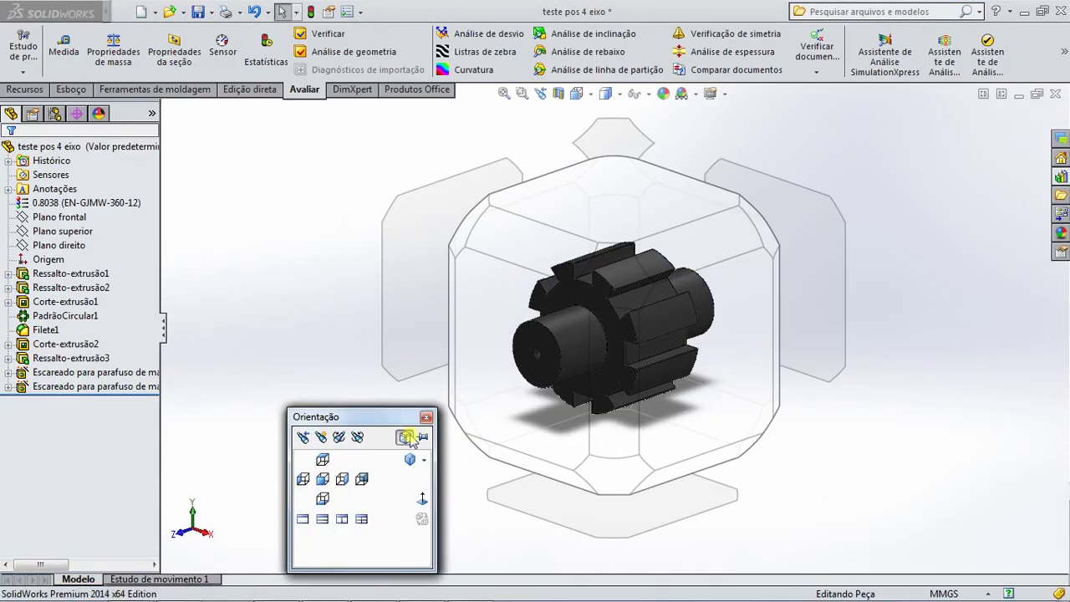
{"action": "left_click", "coordinate": [543, 397]}
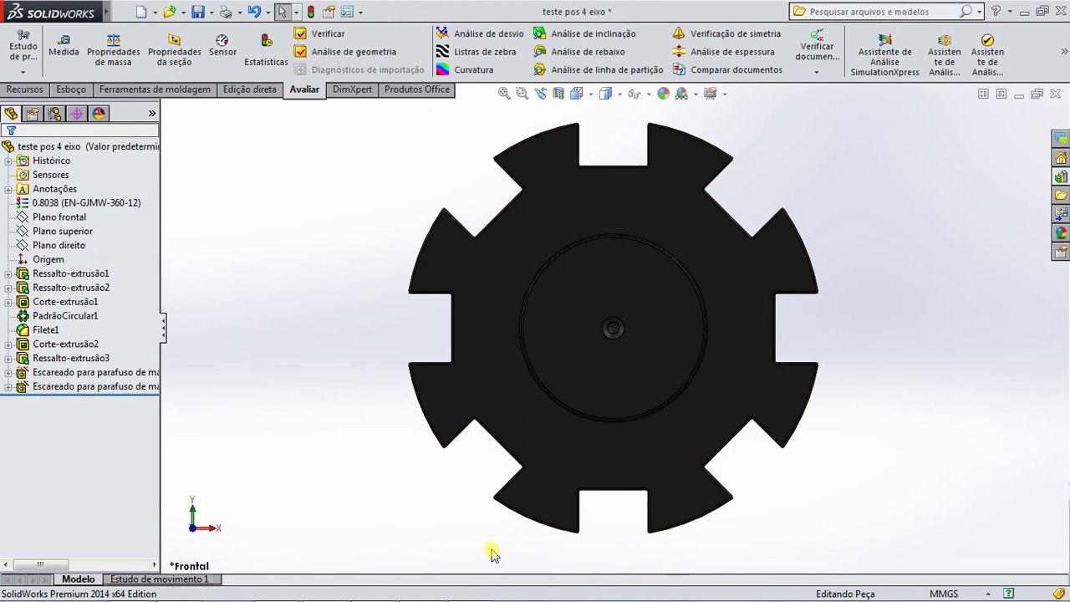
{"action": "left_click", "coordinate": [1045, 16]}
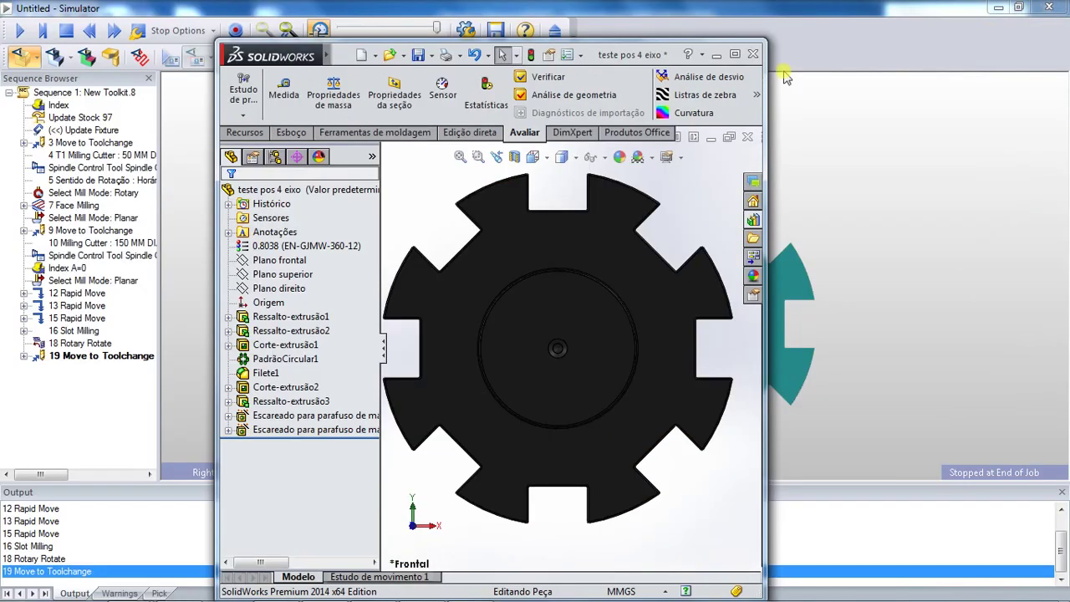
{"action": "left_click_drag", "start_coordinate": [585, 50], "coordinate": [356, 31]}
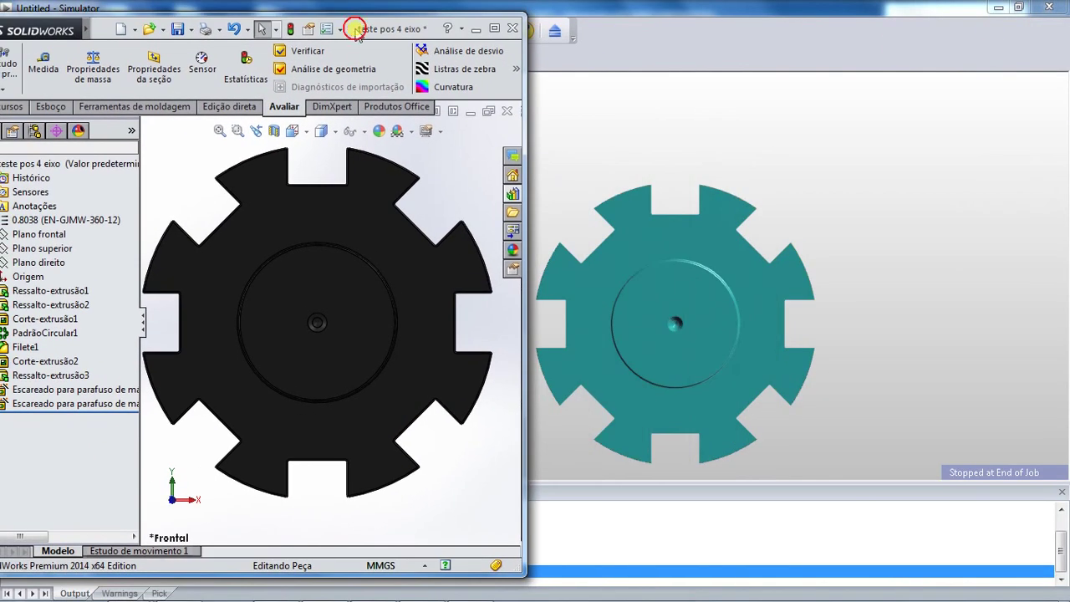
Step: Compare the machined gear's profile with the SolidWorks model at a similar size, and minimize the SolidWorks window
{"action": "left_click", "coordinate": [827, 353]}
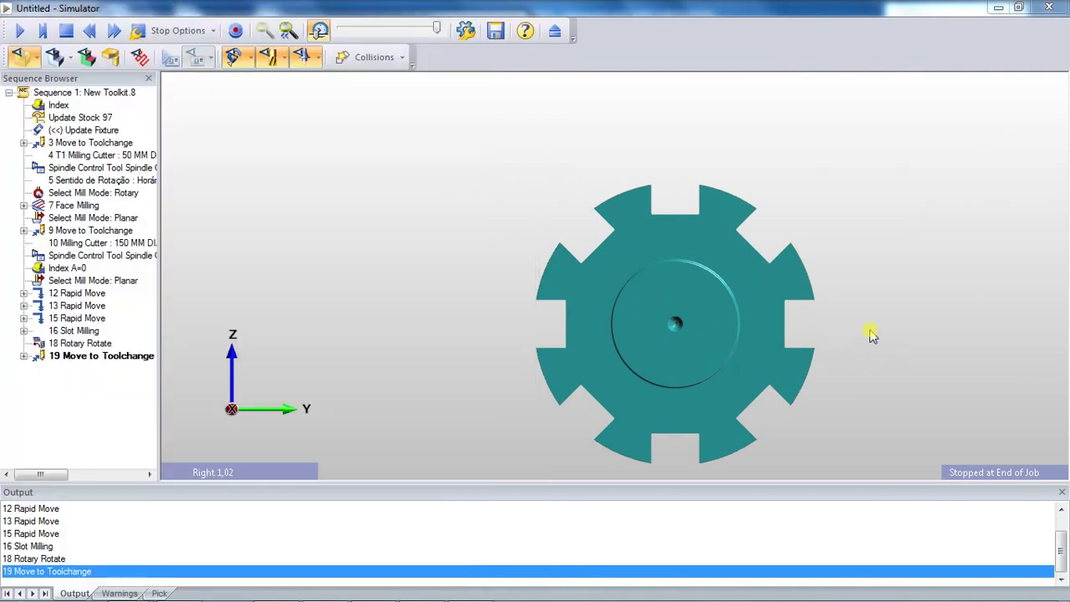
{"action": "scroll", "coordinate": [852, 343], "scroll_direction": "up", "scroll_amount": 5}
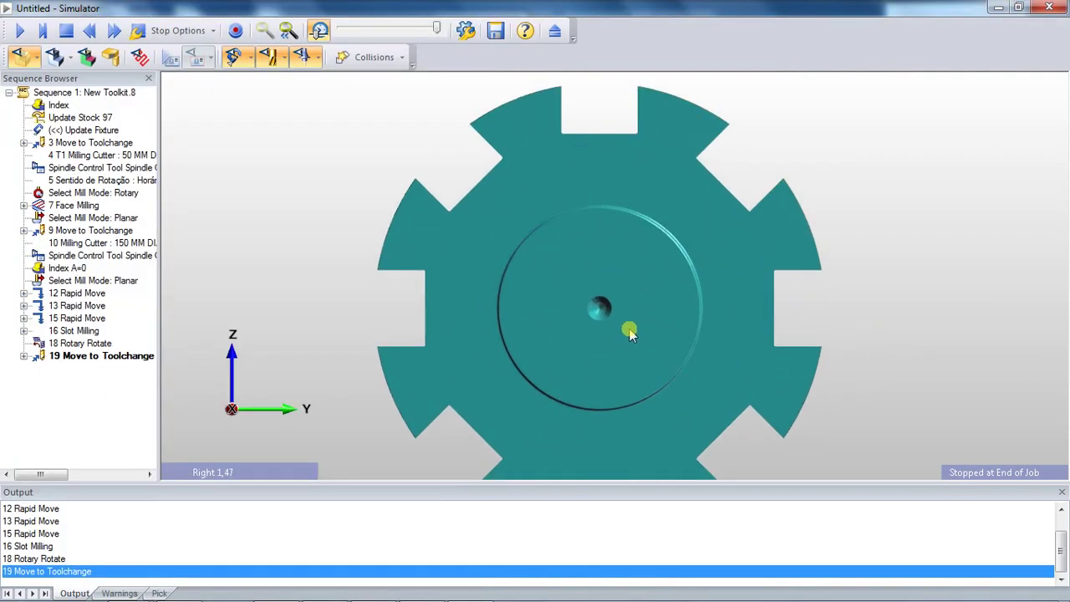
{"action": "left_click", "coordinate": [1059, 492]}
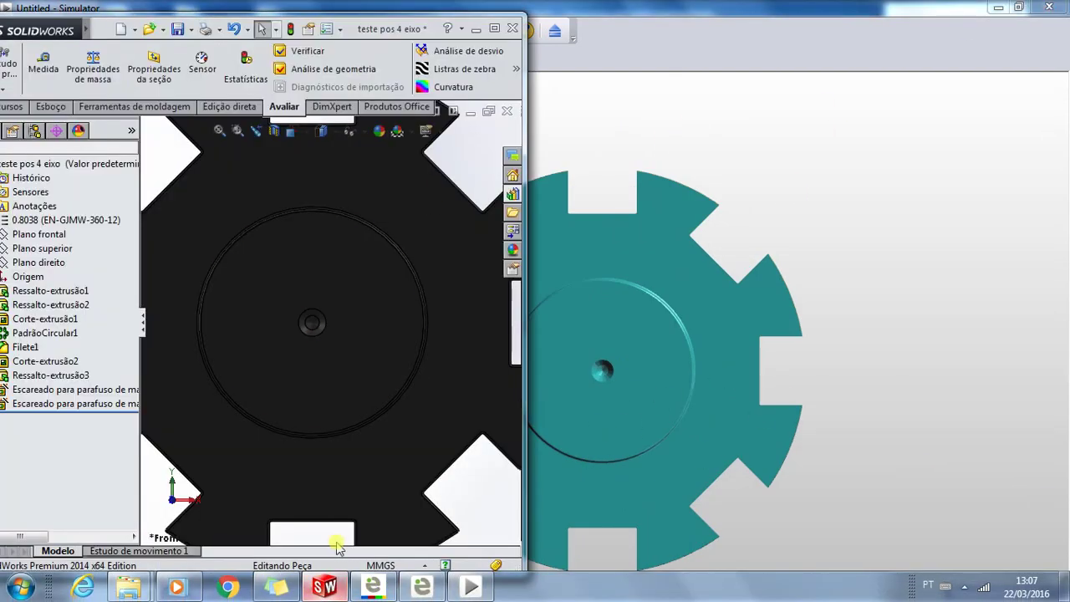
{"action": "left_click", "coordinate": [325, 587]}
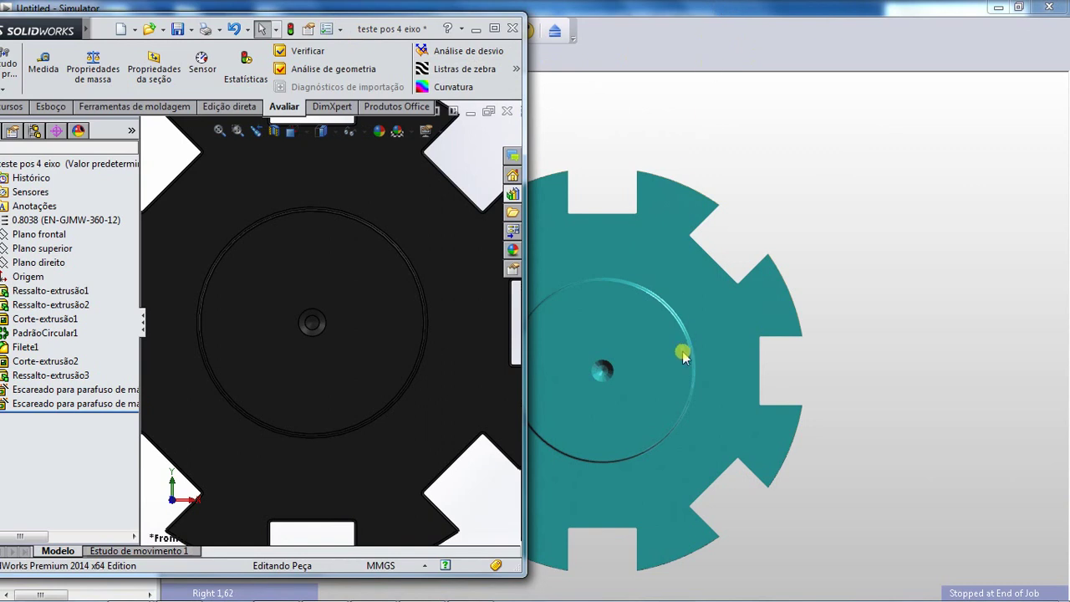
{"action": "scroll", "coordinate": [418, 368], "scroll_direction": "down", "scroll_amount": 2}
{"action": "scroll", "coordinate": [410, 365], "scroll_direction": "up", "scroll_amount": 5}
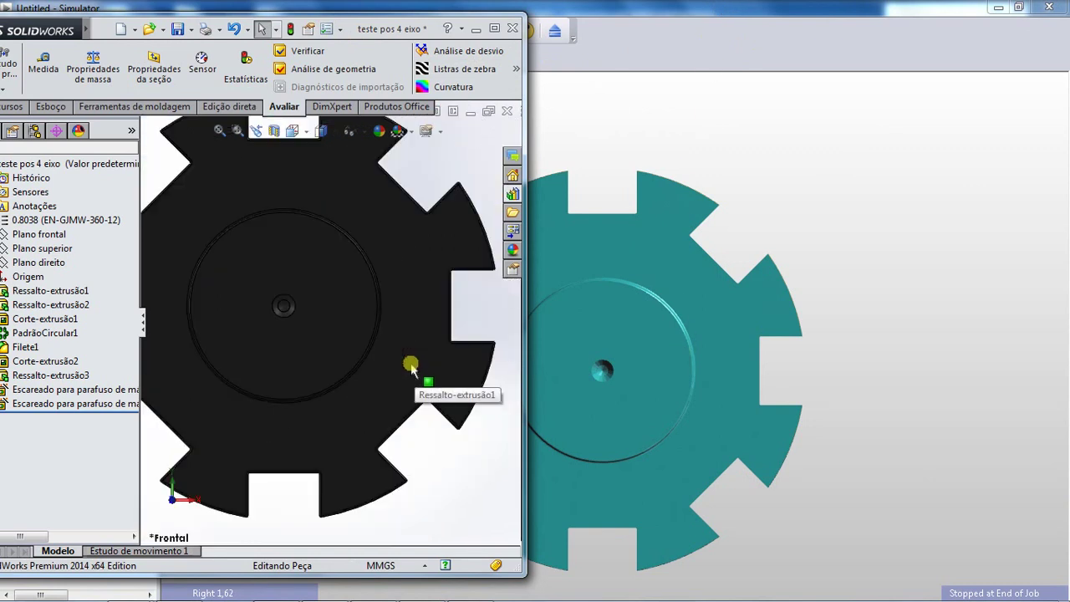
{"action": "scroll", "coordinate": [410, 365], "scroll_direction": "down", "scroll_amount": 1}
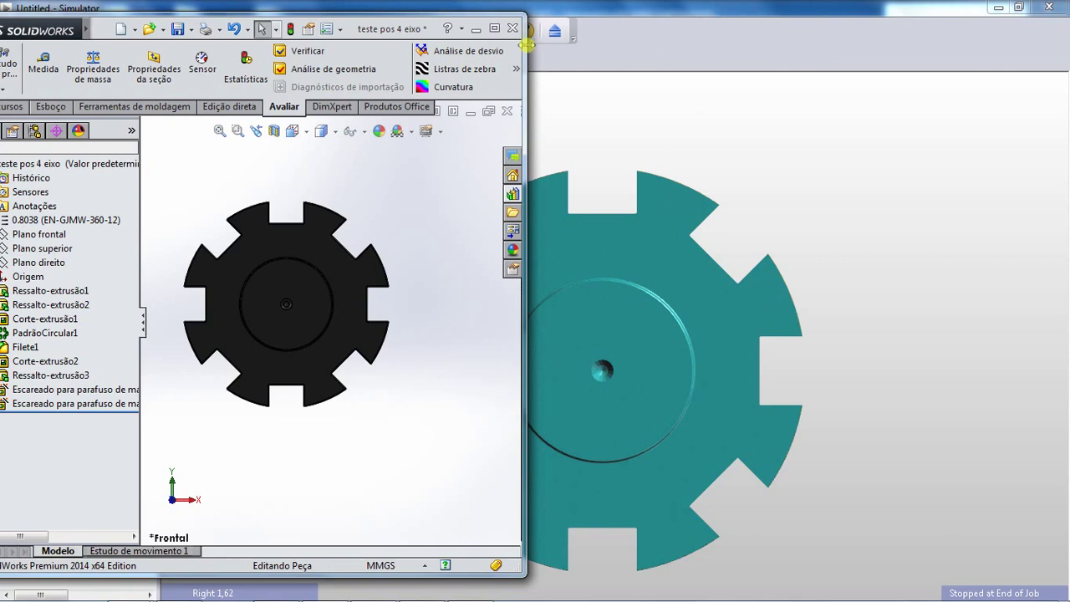
{"action": "left_click", "coordinate": [476, 29]}
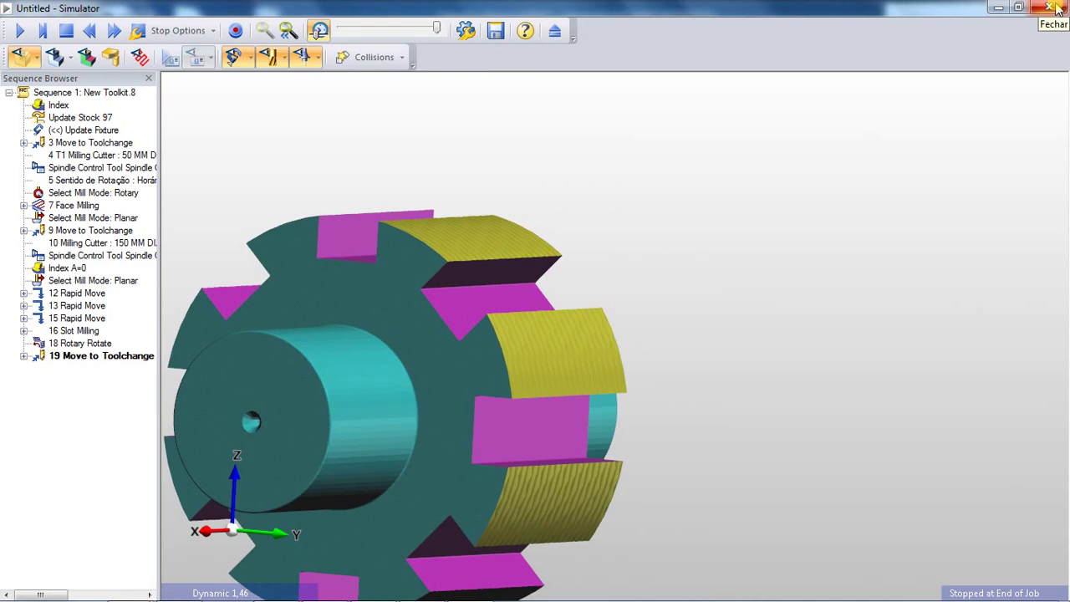
Step: Close the Simulator, reopen it from Edgecam, lower the simulation speed, and rewind the sequence to the uncut stock
{"action": "left_click", "coordinate": [1051, 8]}
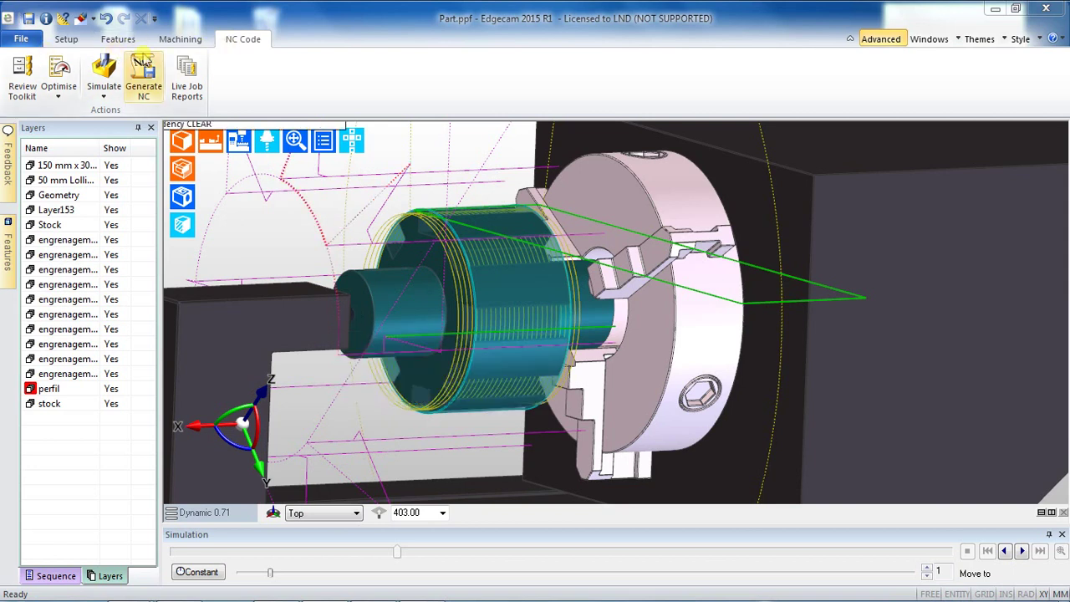
{"action": "left_click", "coordinate": [104, 72]}
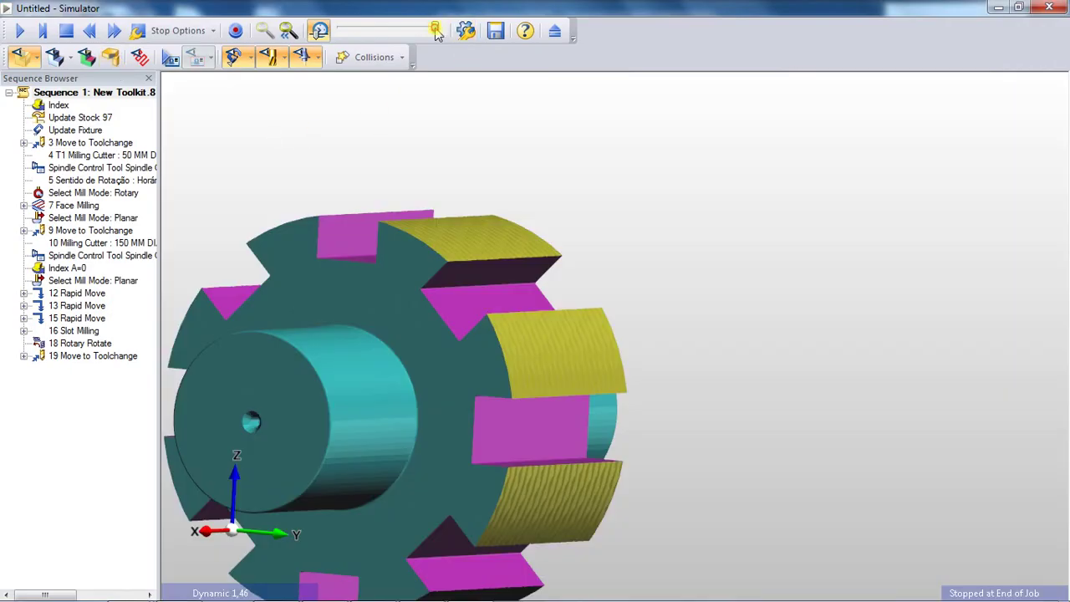
{"action": "left_click_drag", "start_coordinate": [435, 31], "coordinate": [353, 32]}
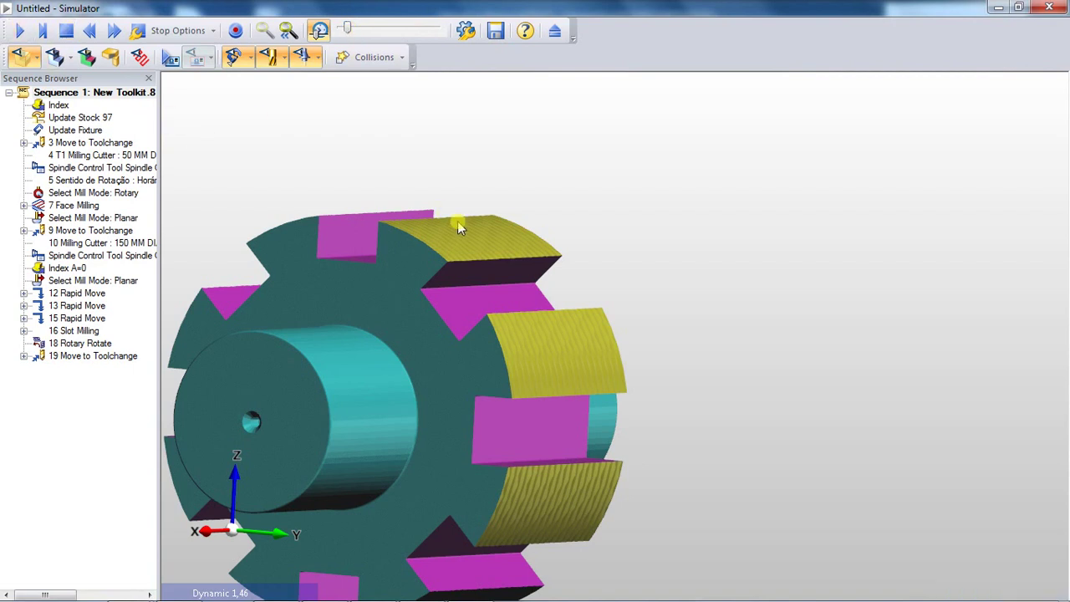
{"action": "left_click", "coordinate": [89, 30]}
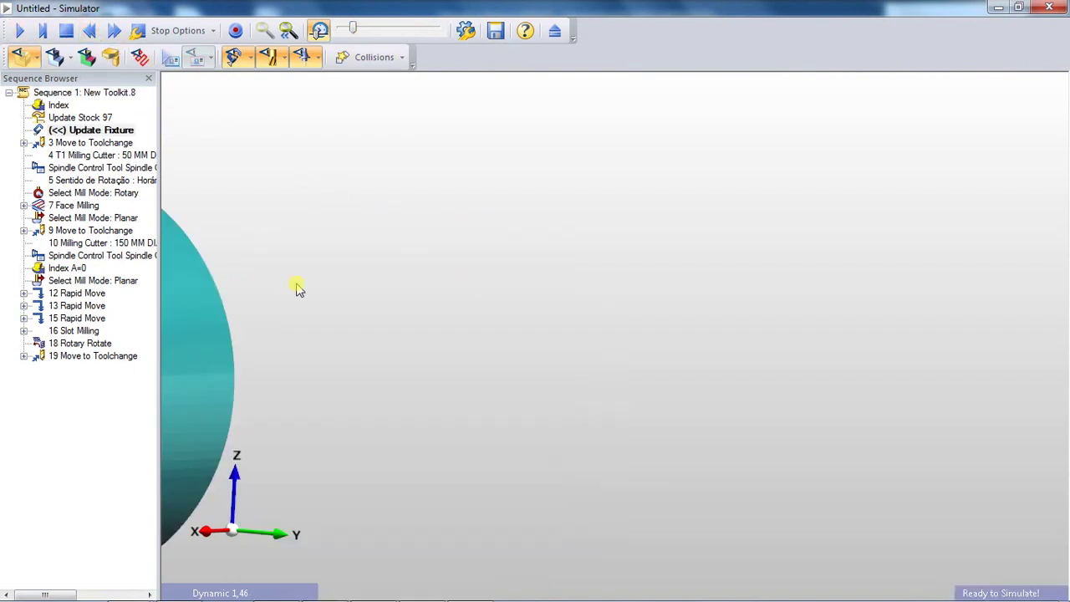
Step: Show the uncut stock in the Isometric Front-Left view, trying Back-Right first
{"action": "scroll", "coordinate": [303, 286], "scroll_direction": "down", "scroll_amount": 6}
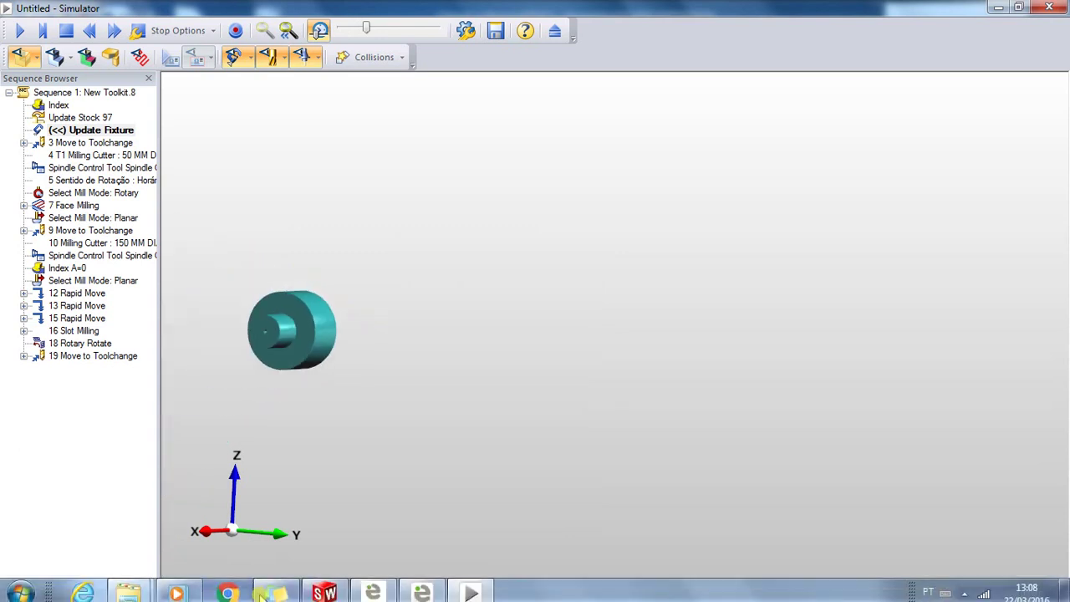
{"action": "left_click", "coordinate": [225, 589]}
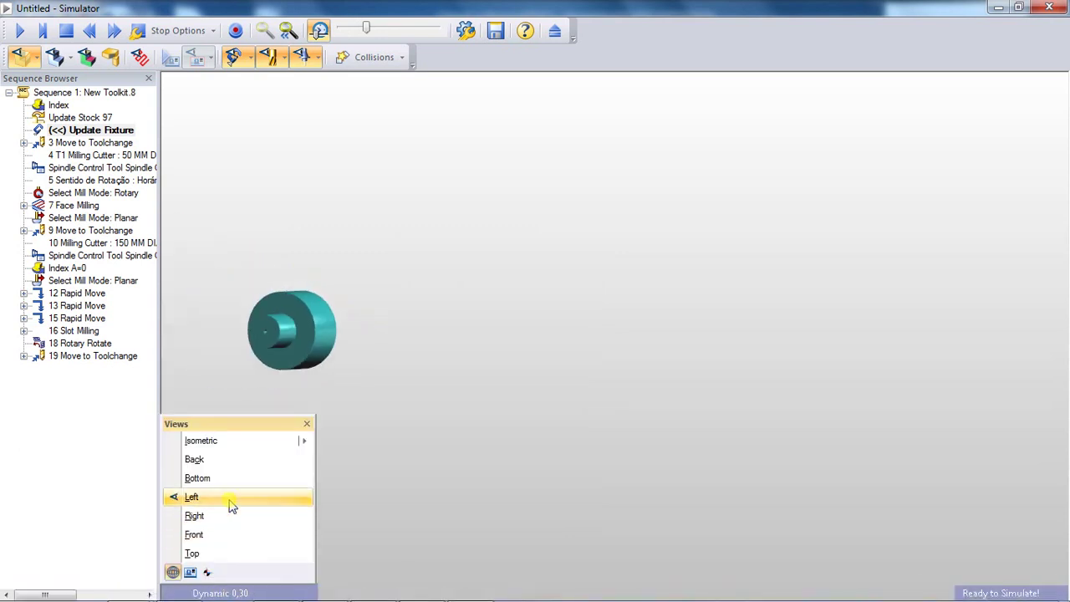
{"action": "left_click", "coordinate": [303, 440]}
{"action": "left_click", "coordinate": [375, 516]}
{"action": "left_click", "coordinate": [246, 589]}
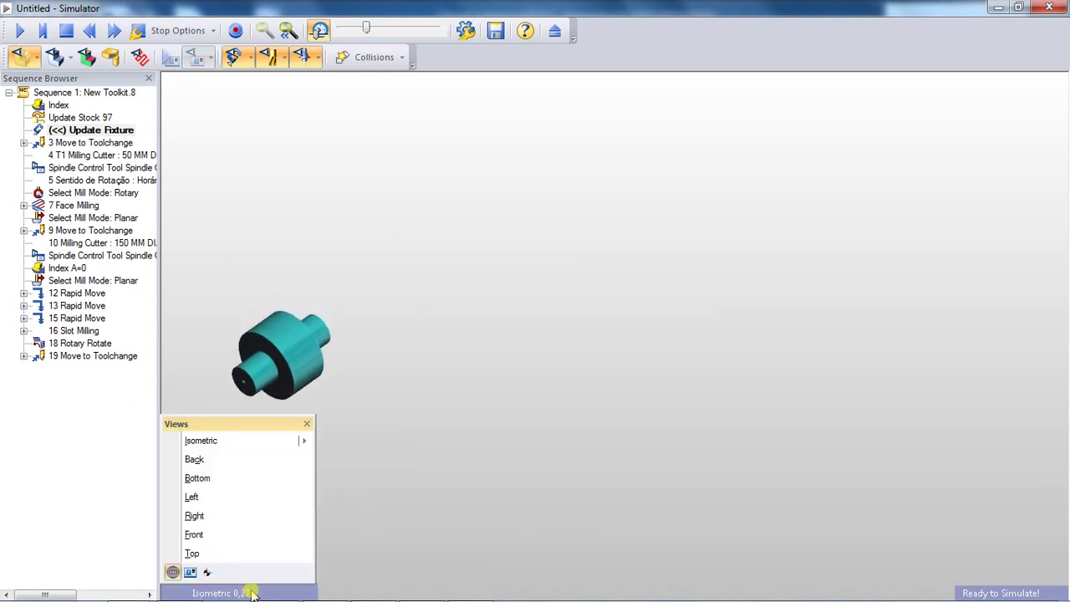
{"action": "left_click", "coordinate": [302, 443]}
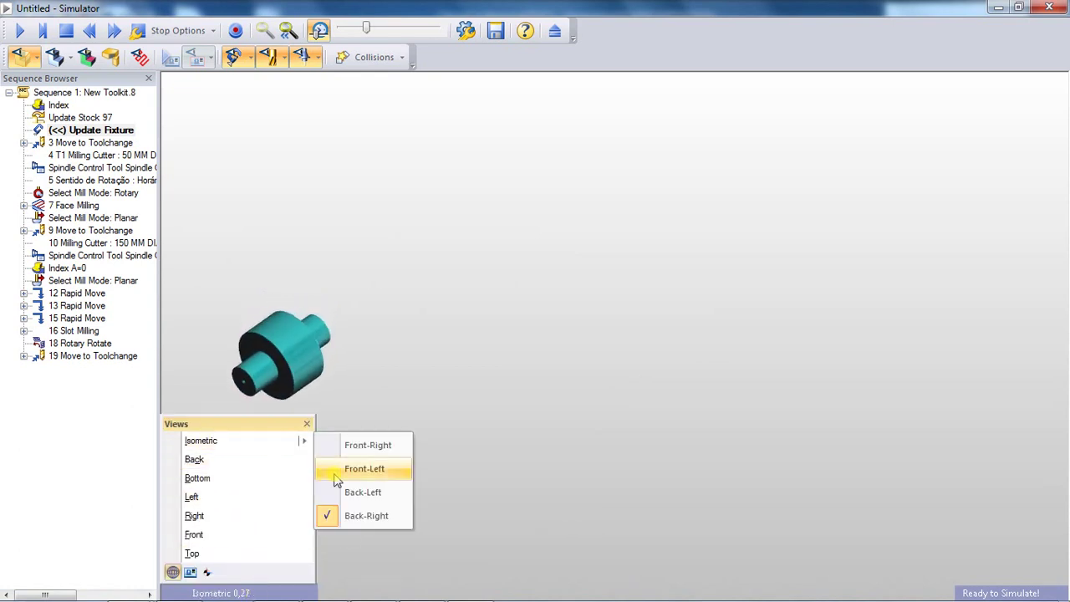
{"action": "left_click", "coordinate": [374, 482]}
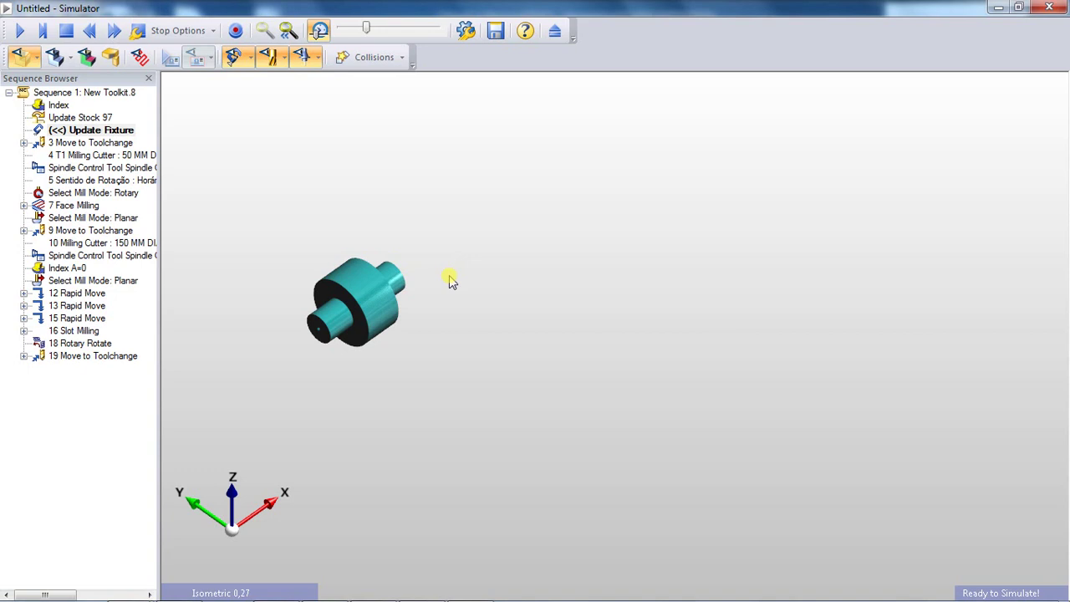
{"action": "middle_click_drag", "start_coordinate": [408, 301], "coordinate": [406, 292]}
{"action": "scroll", "coordinate": [342, 293], "scroll_direction": "up", "scroll_amount": 1}
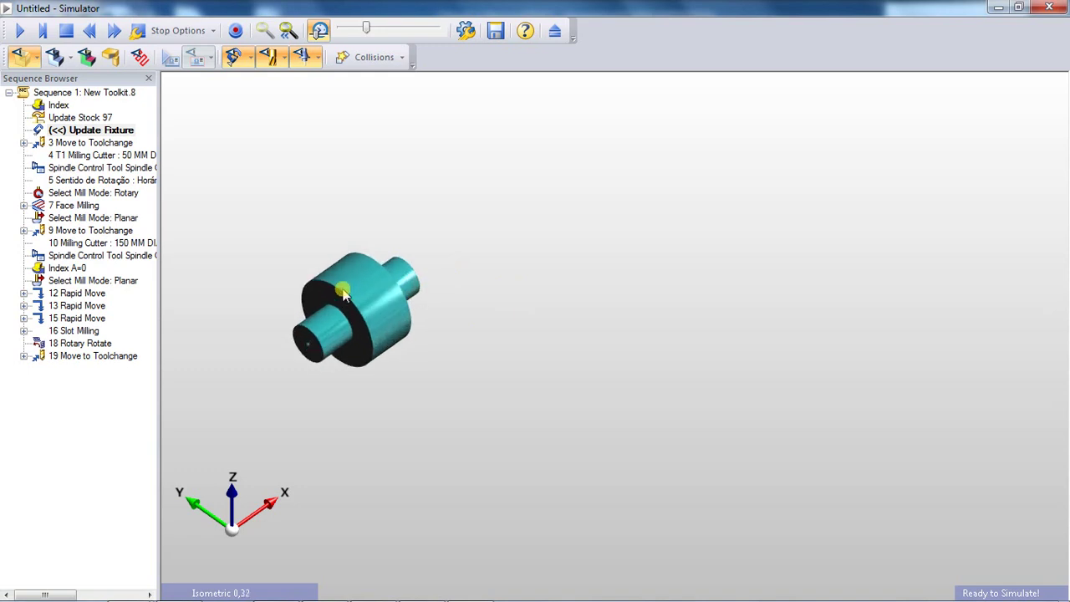
Step: Run the machining simulation with the part centred, and raise the speed slightly twice as it plays through to the slot milling
{"action": "left_click", "coordinate": [22, 30]}
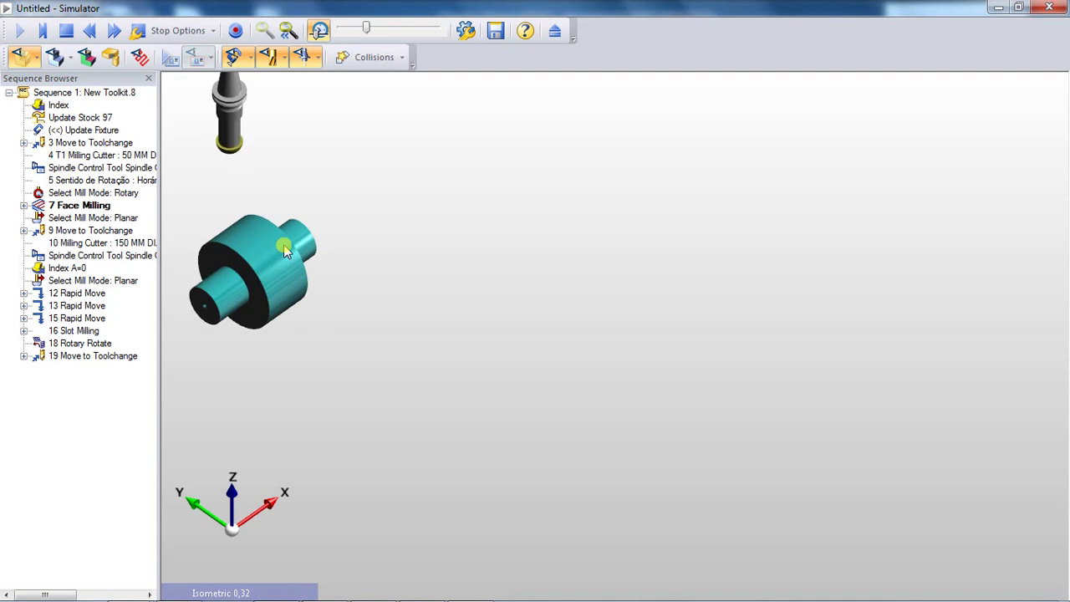
{"action": "middle_click_drag", "start_coordinate": [284, 249], "coordinate": [551, 341]}
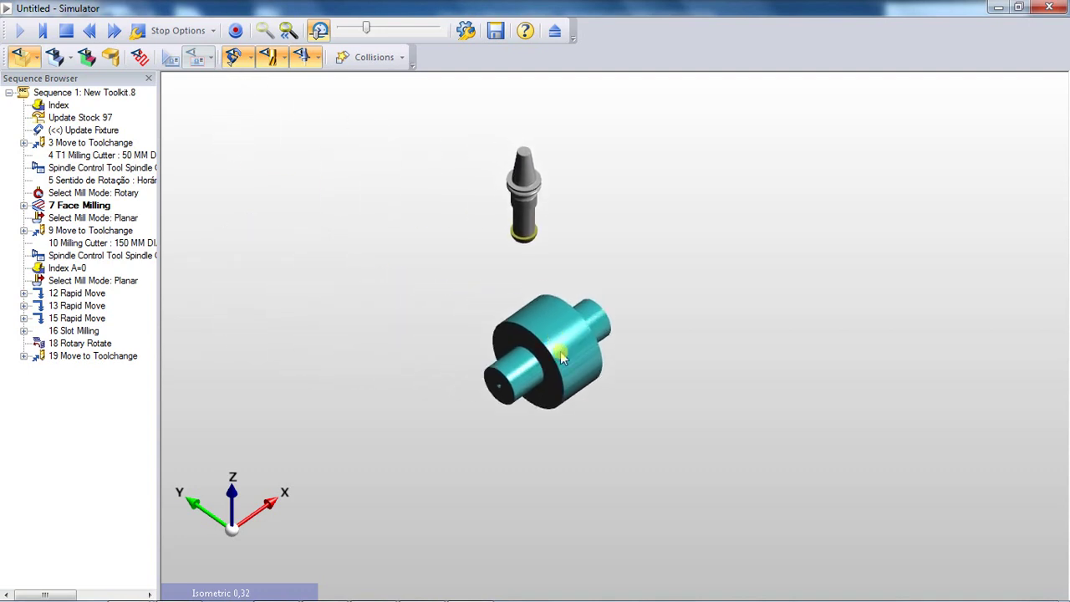
{"action": "scroll", "coordinate": [555, 346], "scroll_direction": "up", "scroll_amount": 4}
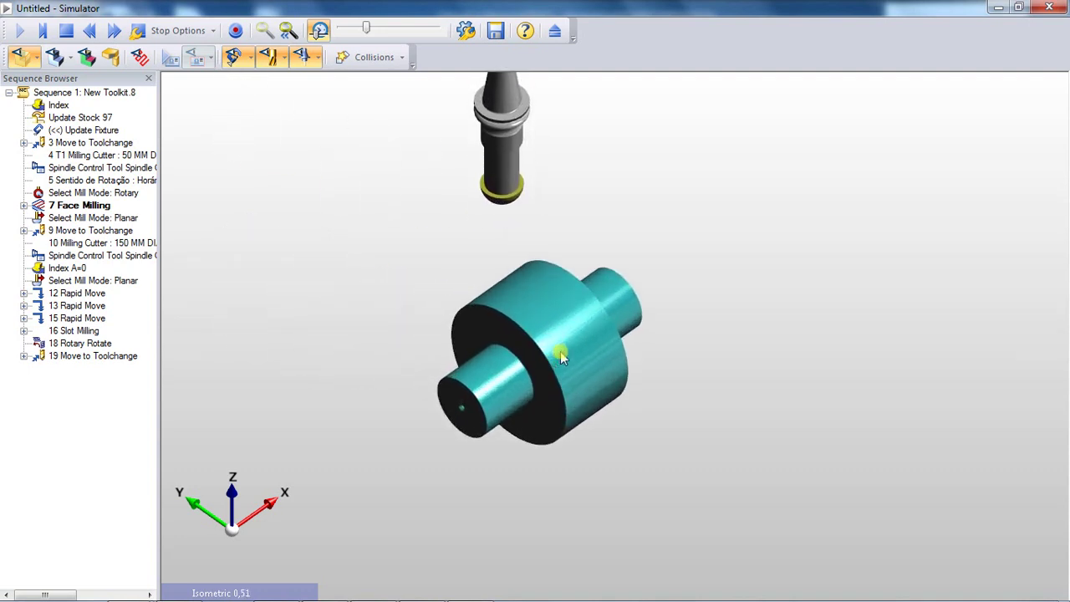
{"action": "left_click_drag", "start_coordinate": [368, 29], "coordinate": [374, 27]}
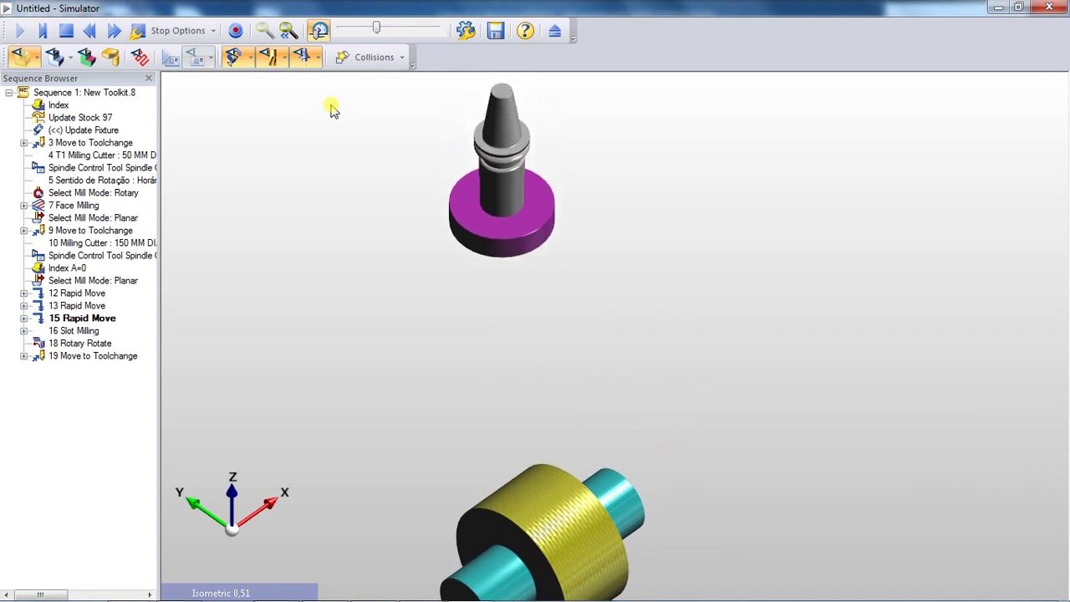
{"action": "left_click_drag", "start_coordinate": [376, 30], "coordinate": [386, 30]}
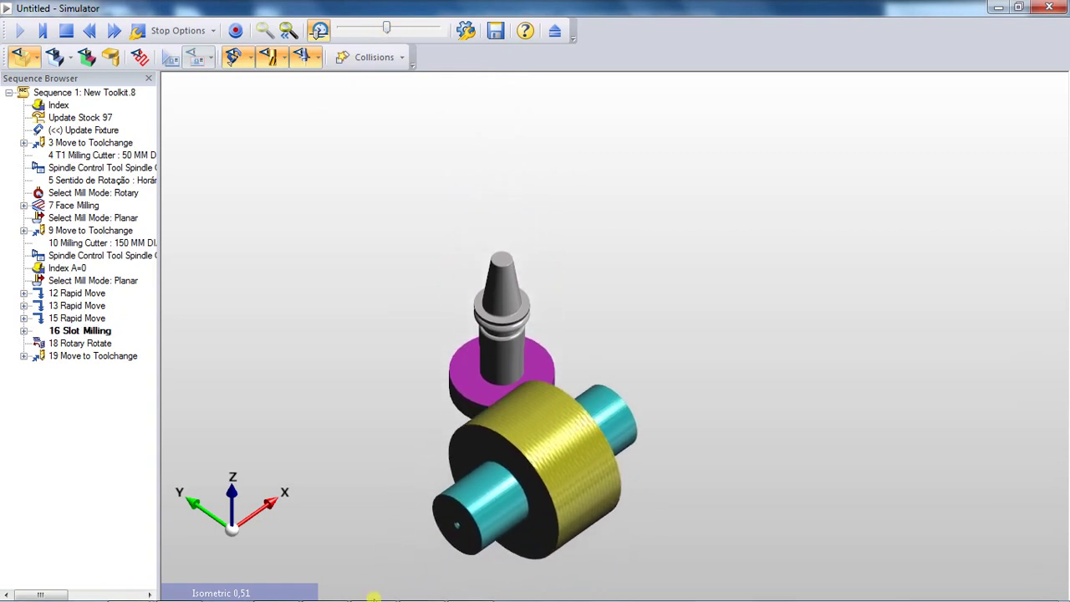
Step: Switch the running simulation to the Isometric Back-Left view and follow the slot milling to the end of the job with the part centred
{"action": "left_click", "coordinate": [230, 593]}
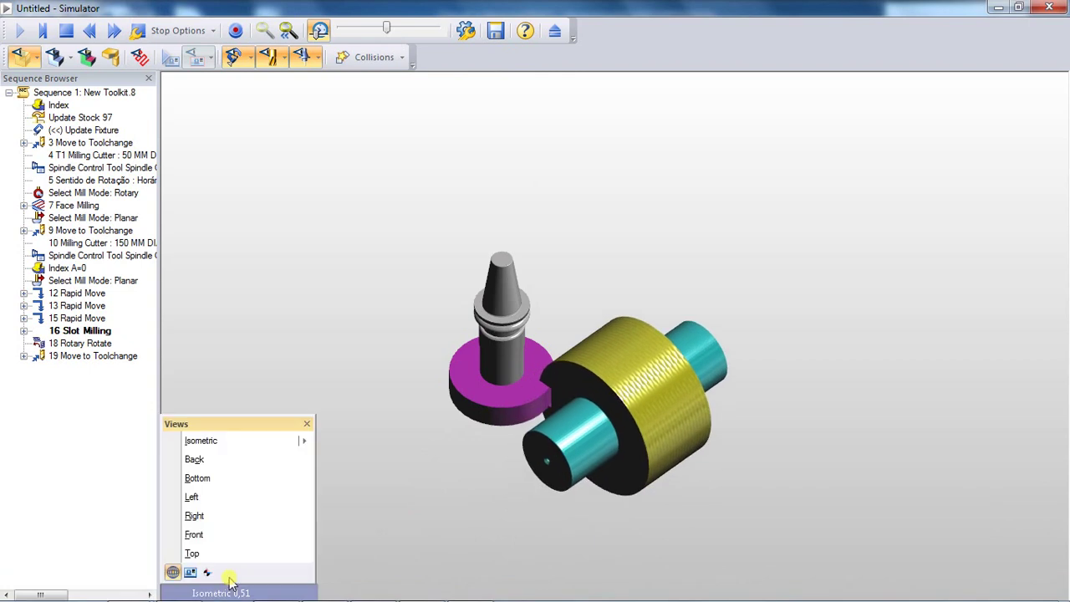
{"action": "mouse_move", "coordinate": [310, 441]}
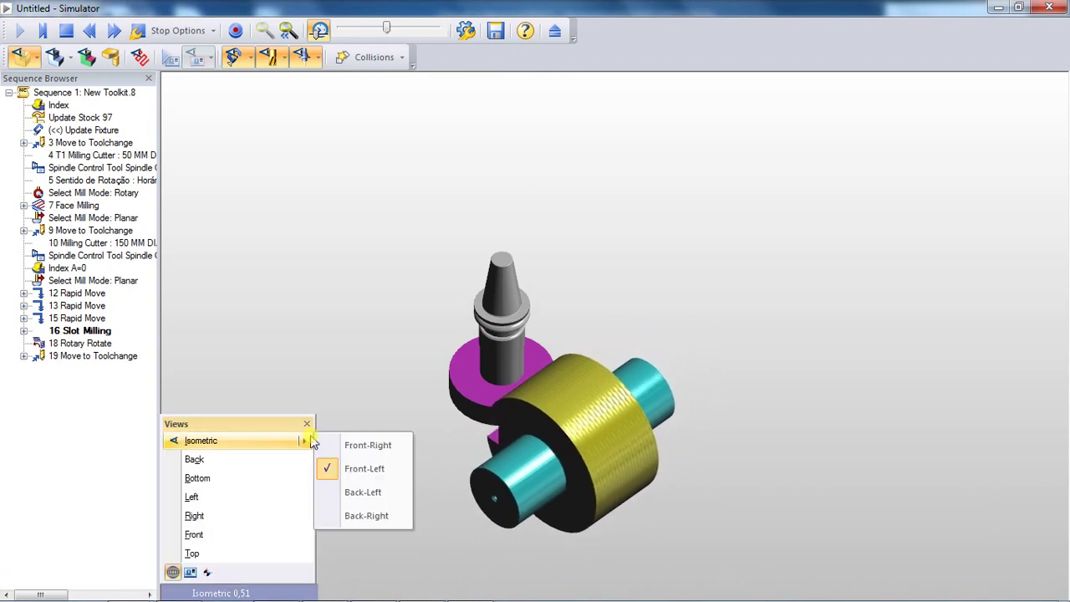
{"action": "left_click", "coordinate": [361, 491]}
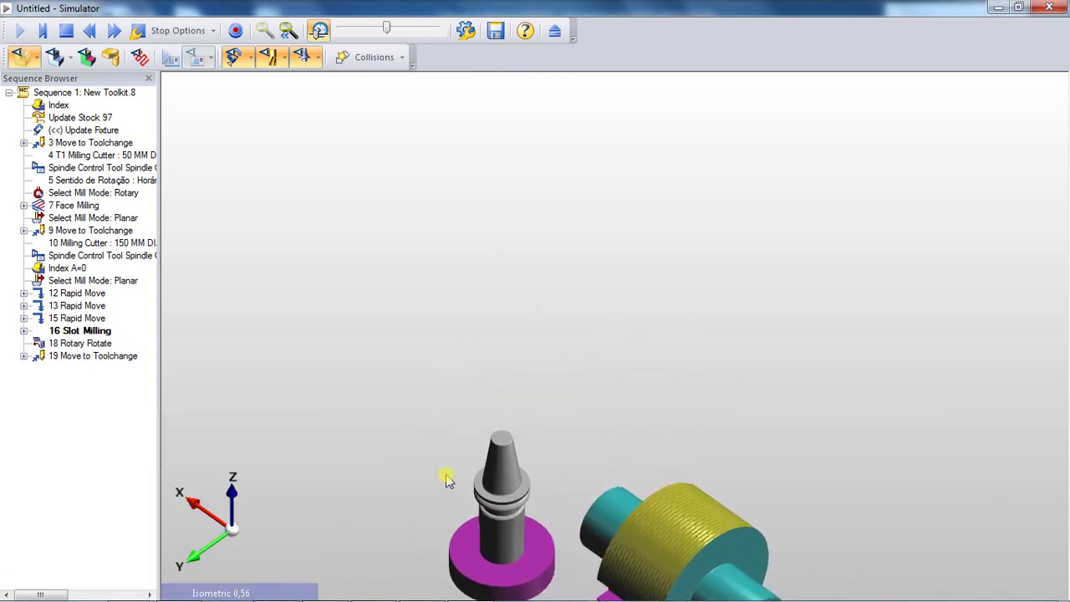
{"action": "scroll", "coordinate": [446, 477], "scroll_direction": "down", "scroll_amount": 3}
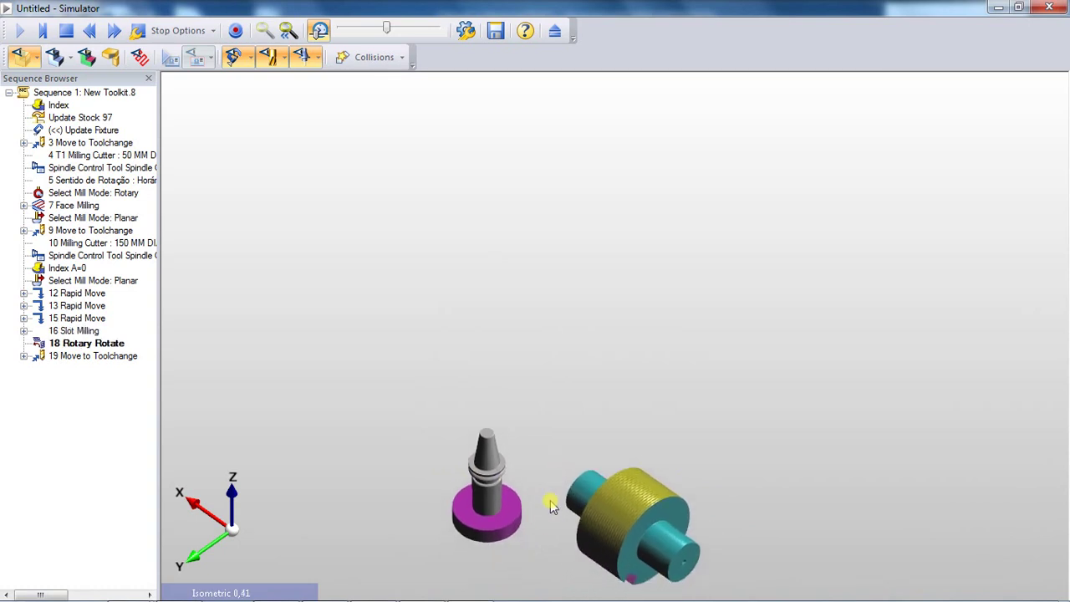
{"action": "scroll", "coordinate": [542, 438], "scroll_direction": "down", "scroll_amount": 1}
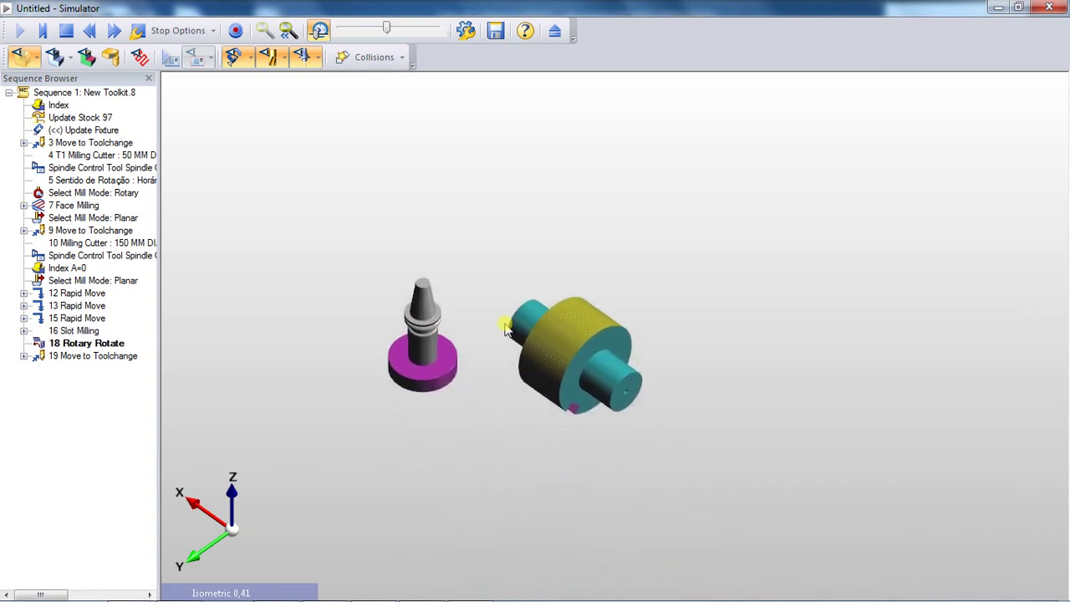
{"action": "scroll", "coordinate": [489, 346], "scroll_direction": "up", "scroll_amount": 1}
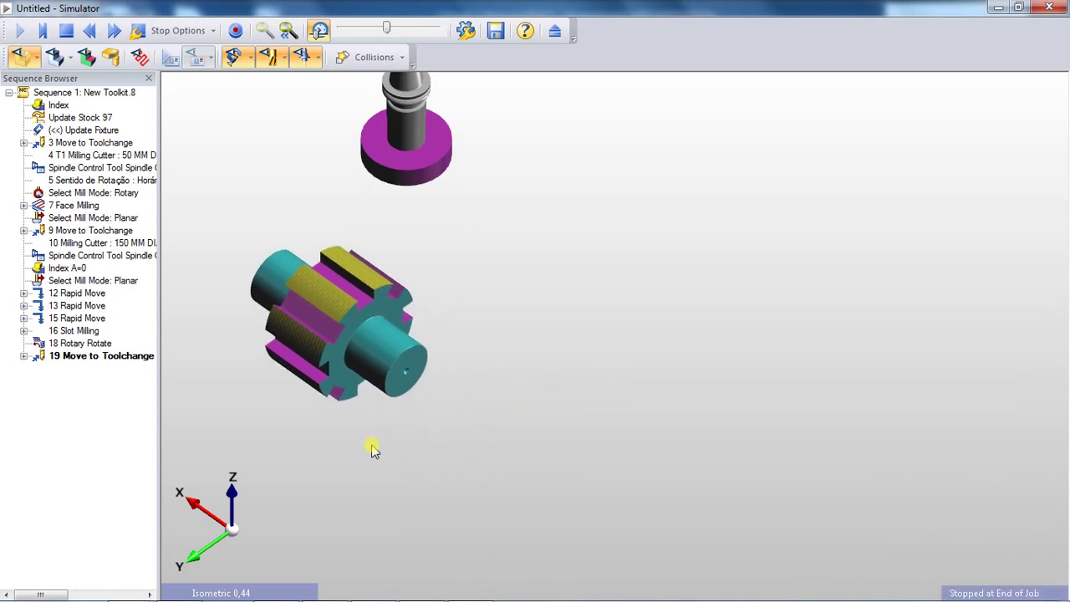
Step: Examine the machined gear's slotted profile end-on, enlarged and centred
{"action": "left_click", "coordinate": [280, 592]}
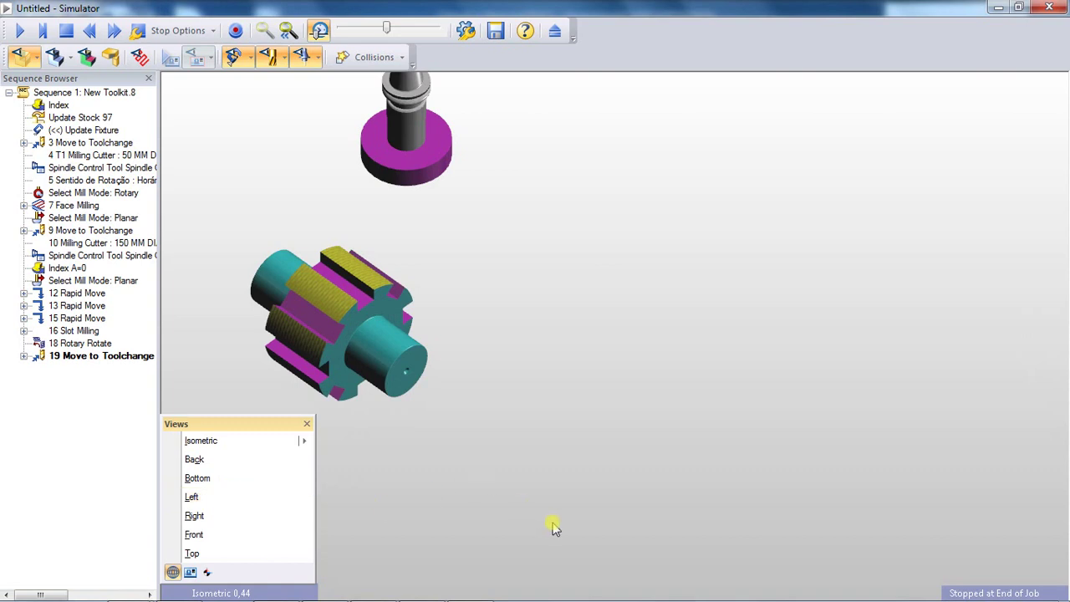
{"action": "left_click_drag", "start_coordinate": [381, 503], "coordinate": [535, 210]}
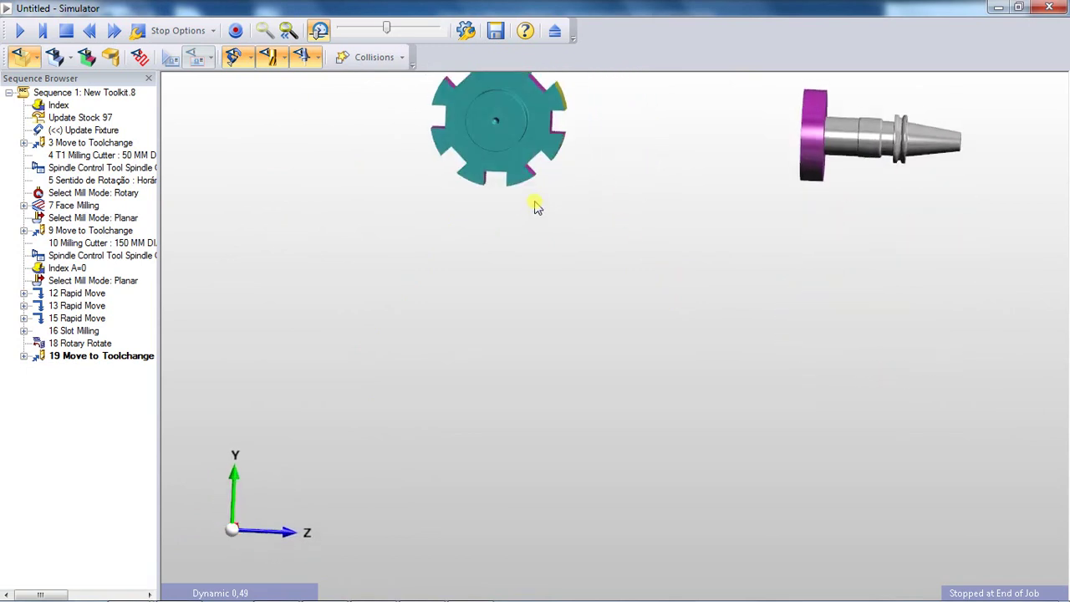
{"action": "left_click_drag", "start_coordinate": [530, 155], "coordinate": [483, 344]}
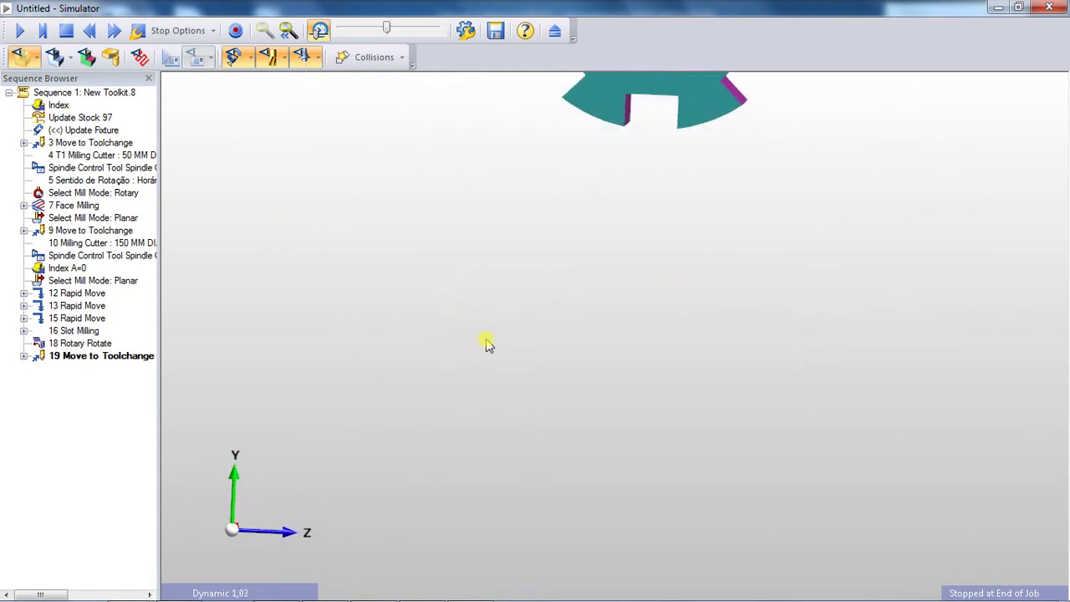
{"action": "left_click_drag", "start_coordinate": [957, 430], "coordinate": [684, 307]}
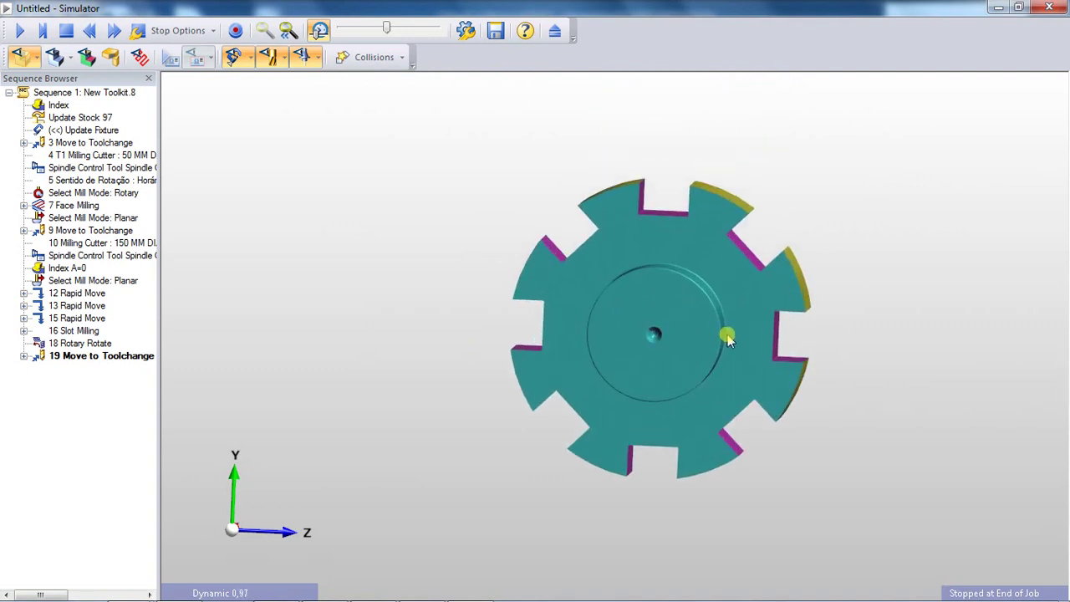
Step: Close the Simulator and show the gear, chuck and tailstock support from a higher angle in Edgecam
{"action": "left_click", "coordinate": [1049, 8]}
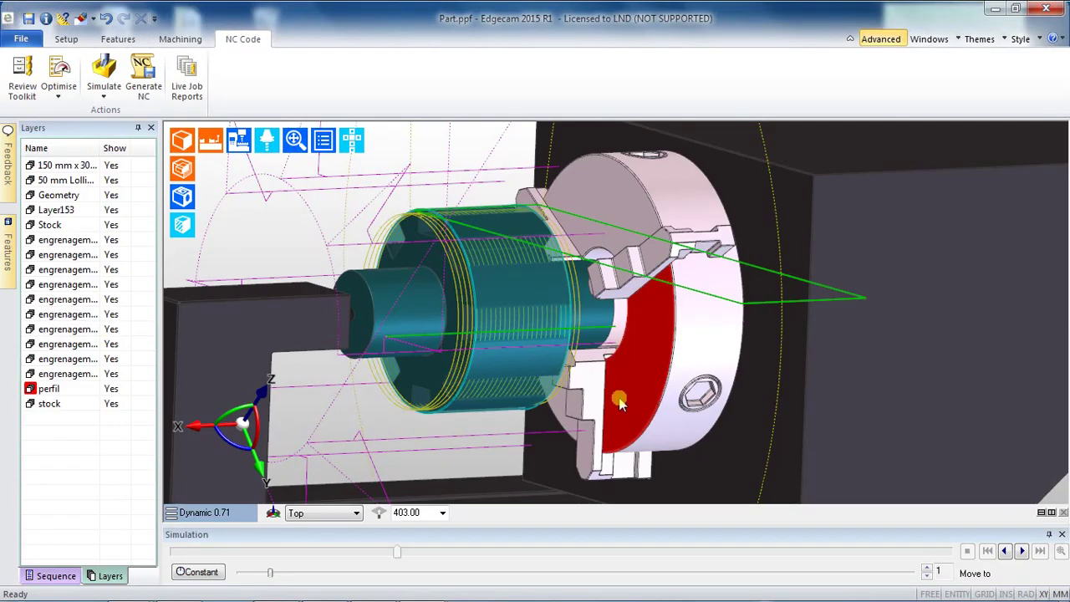
{"action": "mouse_move", "coordinate": [620, 402]}
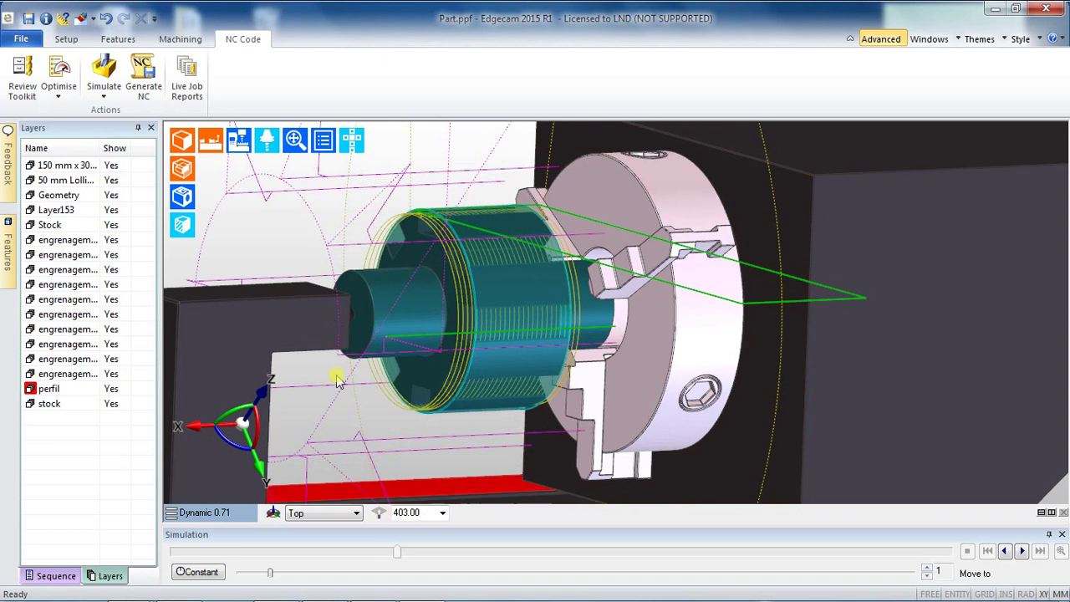
{"action": "middle_click_drag", "start_coordinate": [544, 382], "coordinate": [610, 389]}
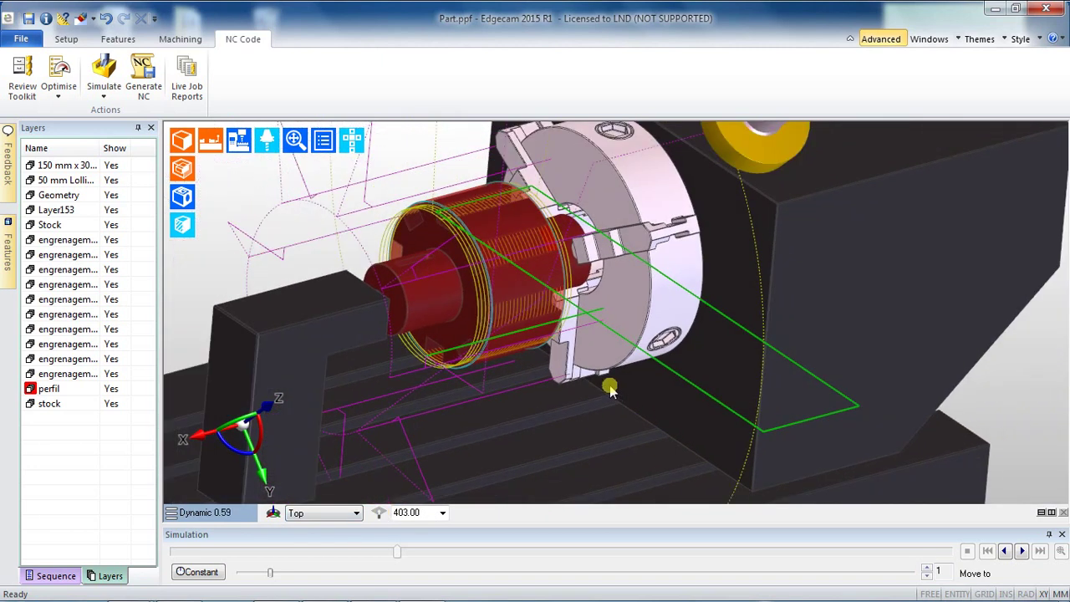
{"action": "mouse_move", "coordinate": [605, 393]}
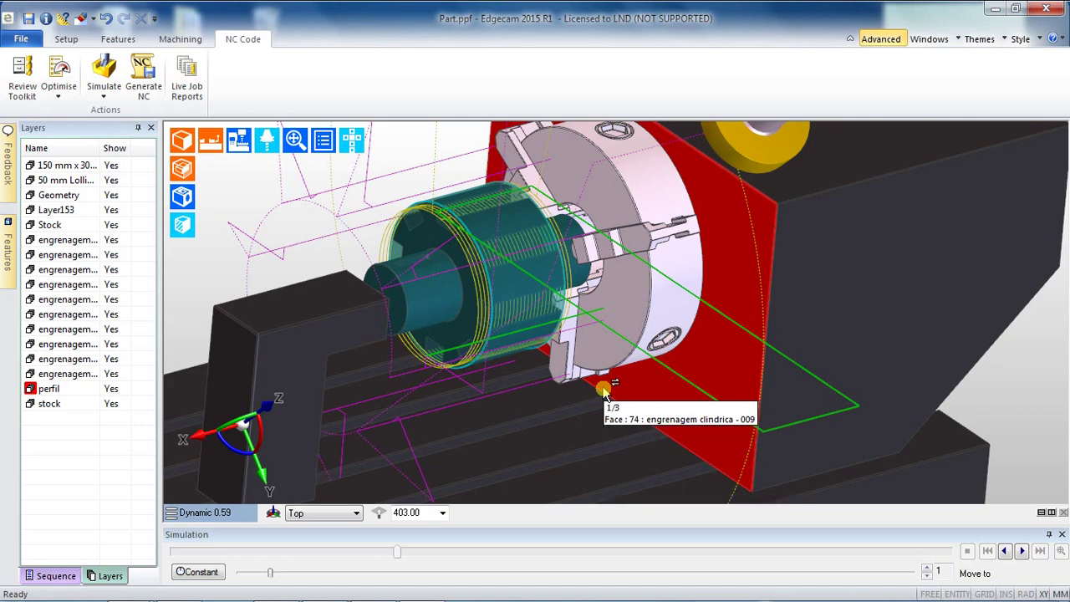